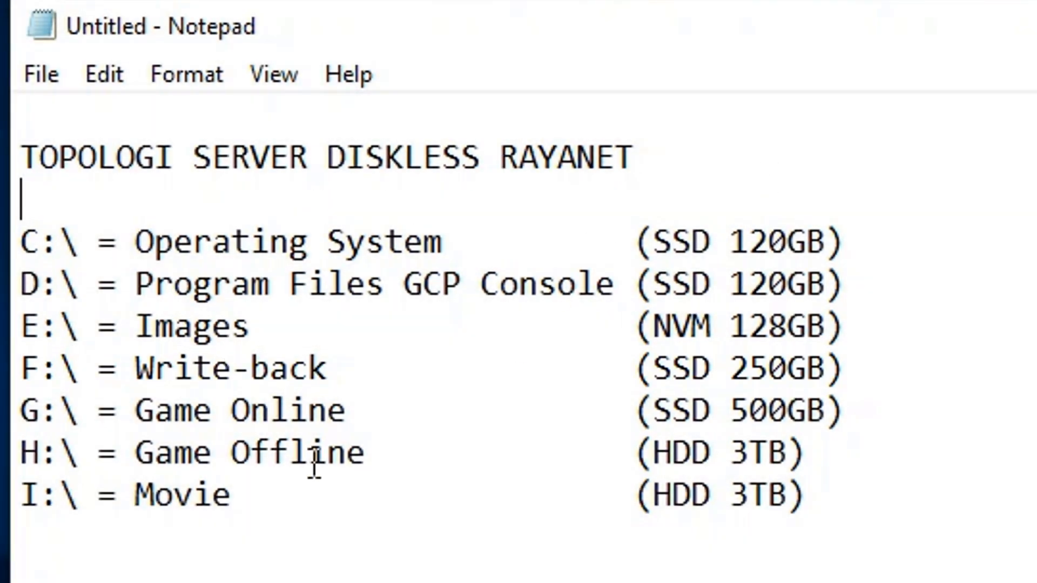
Step: Select the C:\ Operating System line of the Notepad drive plan, then open the Start menu
{"action": "left_click", "coordinate": [212, 494]}
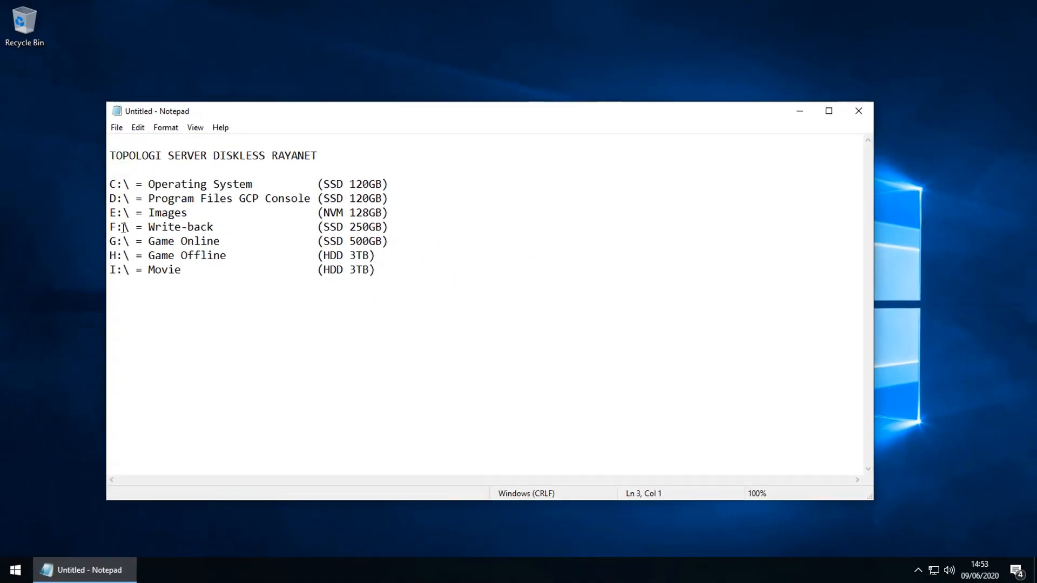
{"action": "key", "text": "shift+End"}
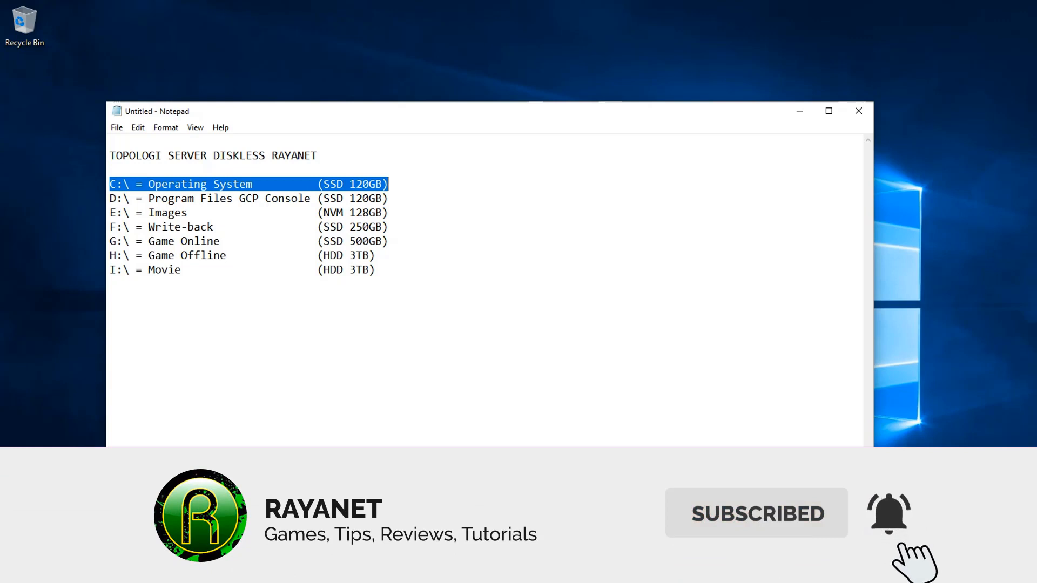
{"action": "key", "text": "super"}
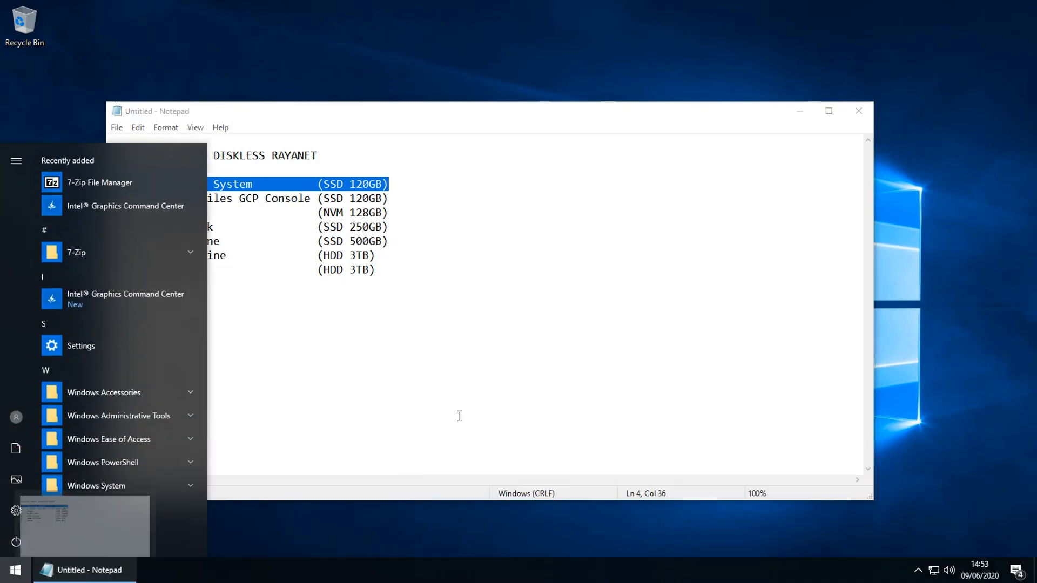
Step: From File Explorer, open Computer Management for This PC
{"action": "left_click", "coordinate": [460, 364]}
{"action": "double_click", "coordinate": [31, 34]}
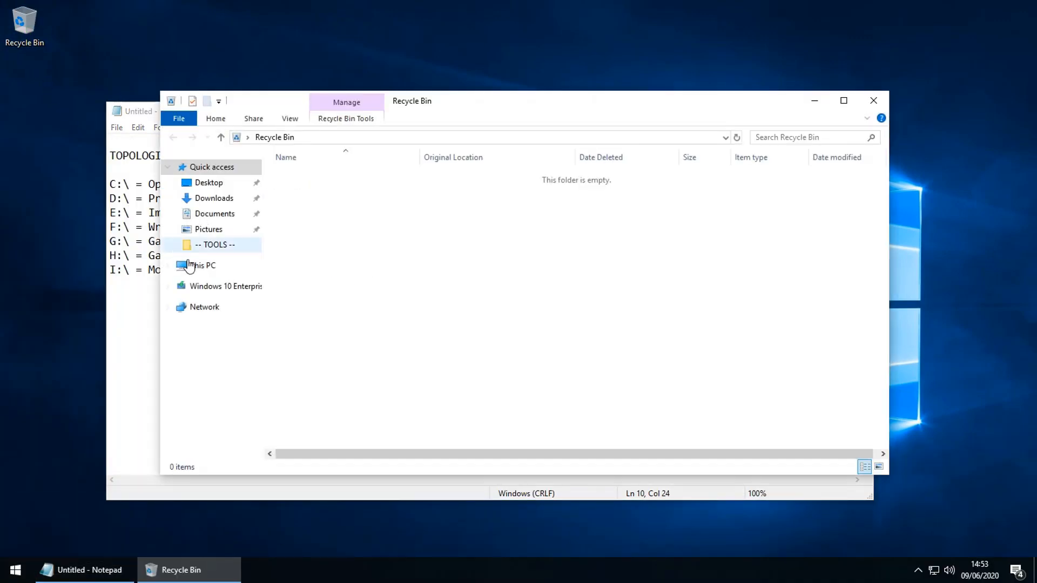
{"action": "right_click", "coordinate": [206, 269]}
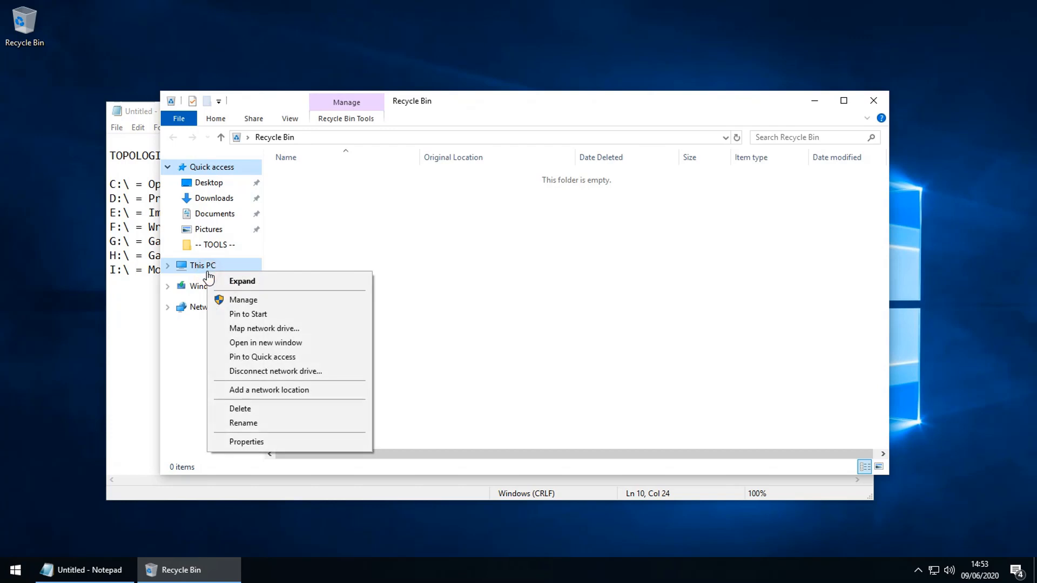
{"action": "left_click", "coordinate": [257, 301]}
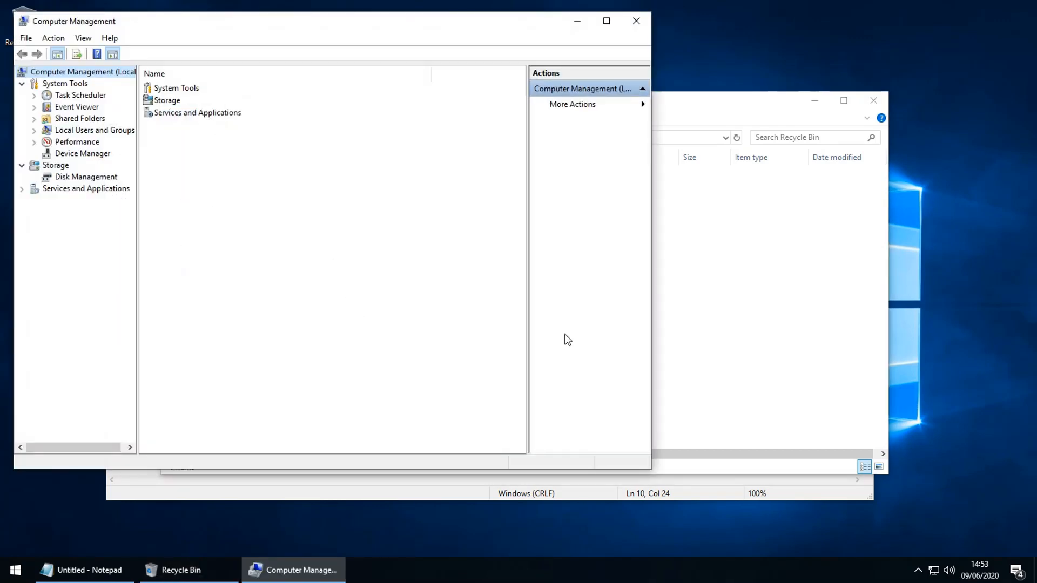
Step: Move the Notepad drive plan to the right side and open Storage > Disk Management
{"action": "left_click", "coordinate": [71, 570]}
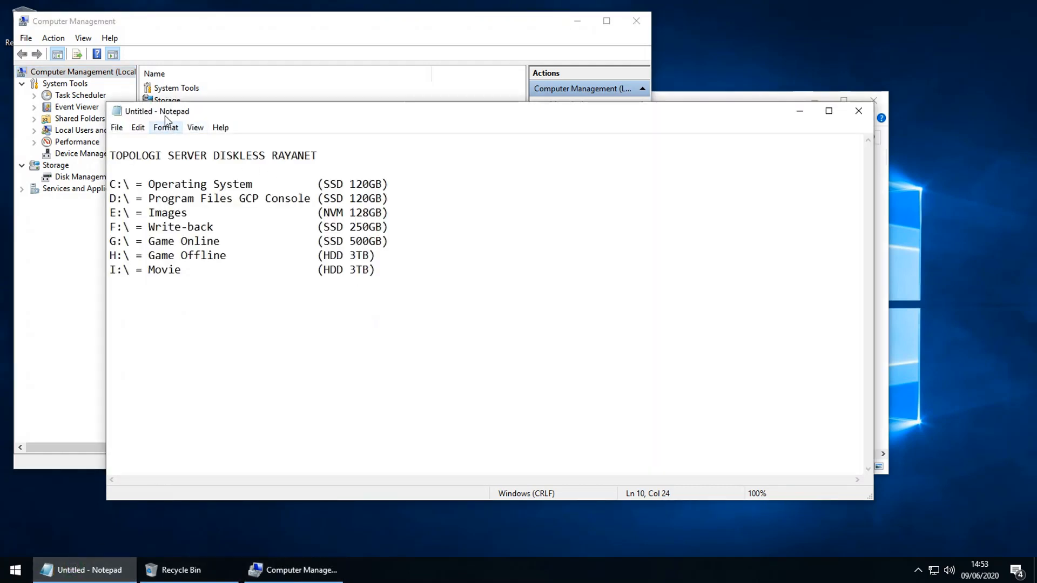
{"action": "left_click_drag", "start_coordinate": [165, 116], "coordinate": [718, 82]}
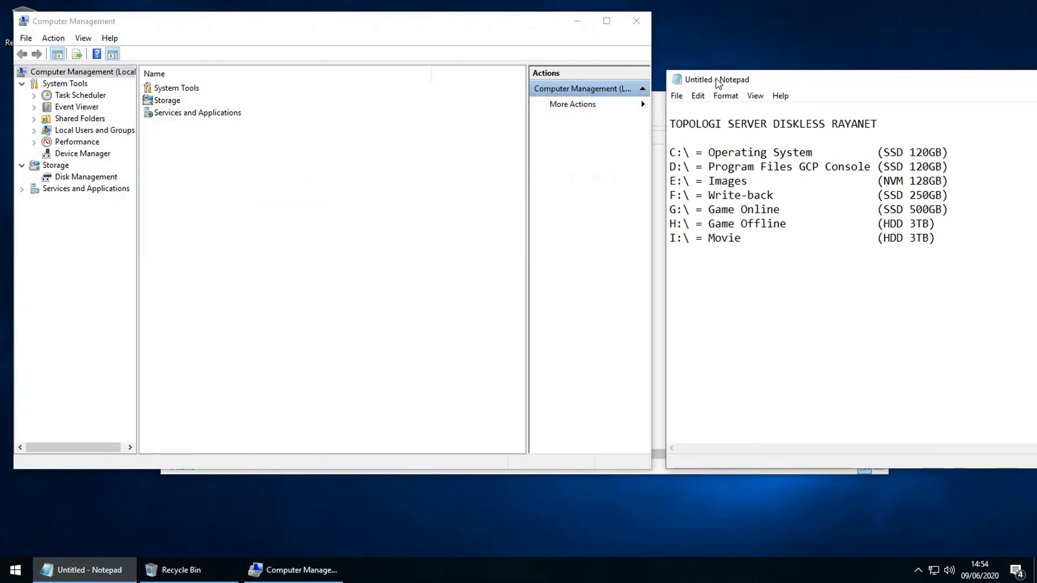
{"action": "left_click", "coordinate": [220, 216]}
{"action": "left_click", "coordinate": [76, 178]}
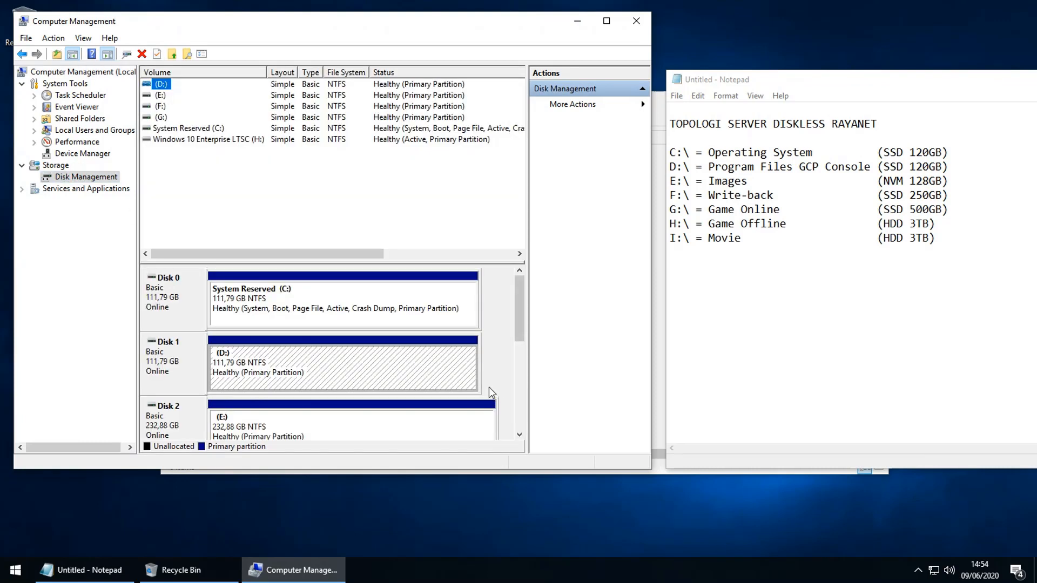
Step: Check the volumes on Disks 0–2 and select the G: volume on Disk 4
{"action": "left_click", "coordinate": [498, 319]}
{"action": "left_click", "coordinate": [288, 302]}
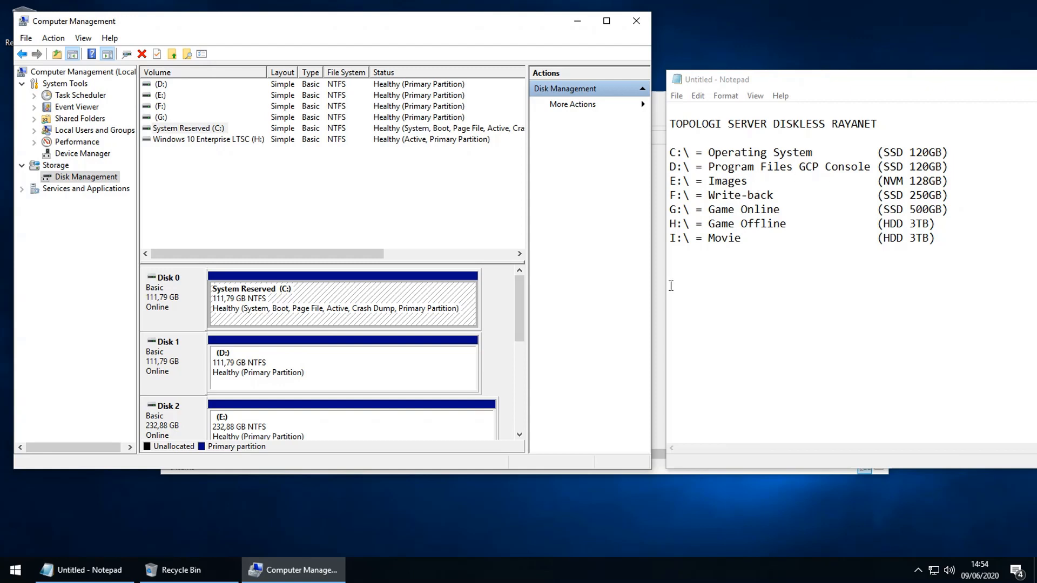
{"action": "left_click", "coordinate": [275, 360]}
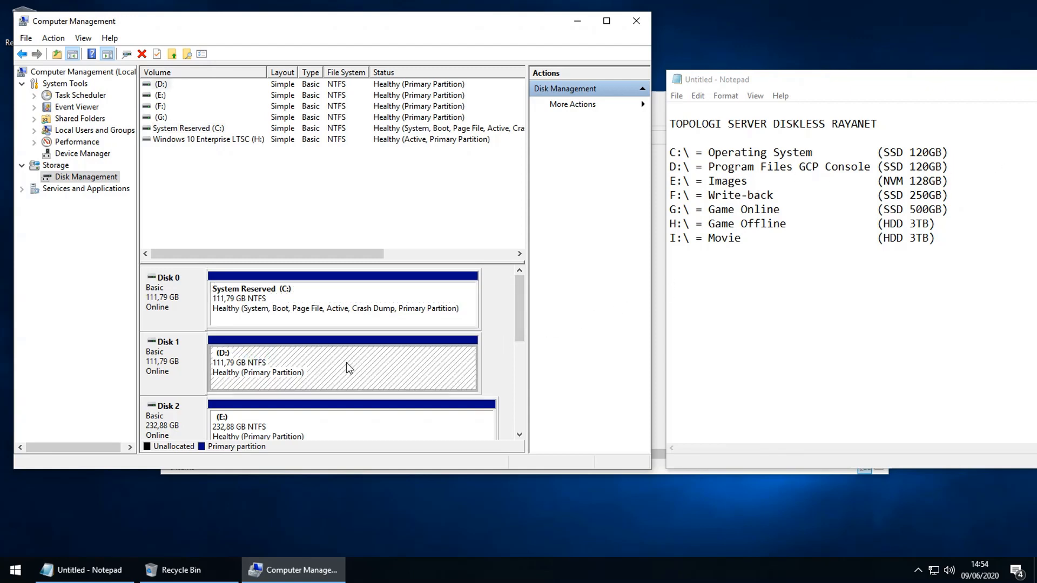
{"action": "left_click", "coordinate": [241, 424]}
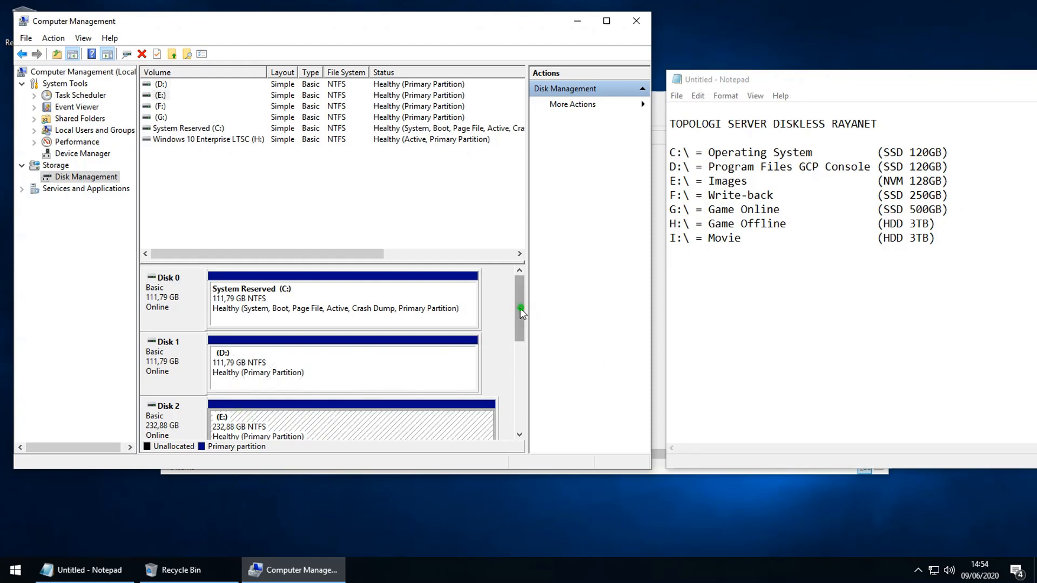
{"action": "left_click_drag", "start_coordinate": [520, 308], "coordinate": [521, 368]}
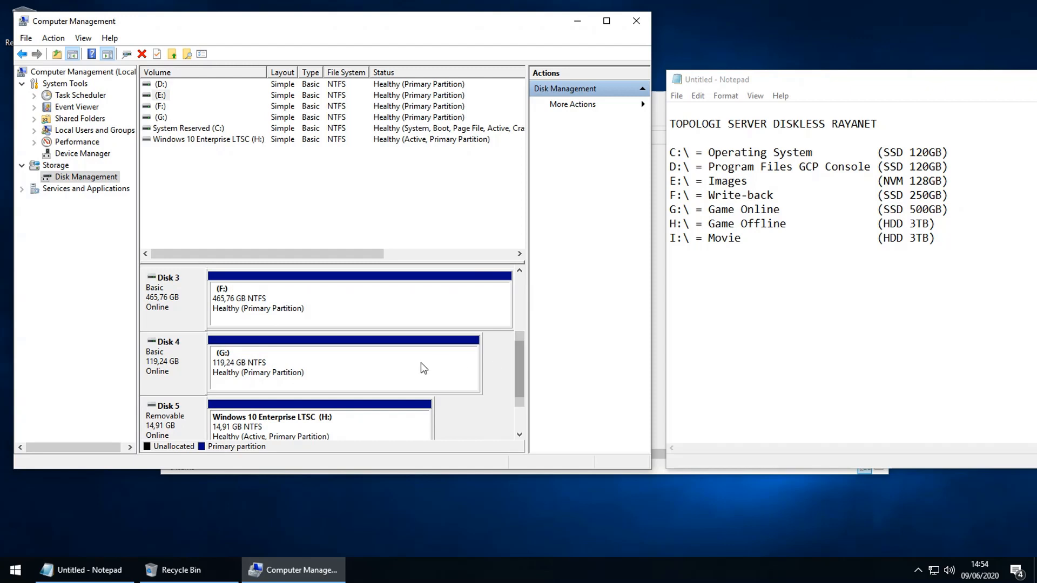
{"action": "left_click", "coordinate": [370, 365]}
Step: Change the Disk 4 volume's drive letter from G to T and accept the warning
{"action": "right_click", "coordinate": [265, 366]}
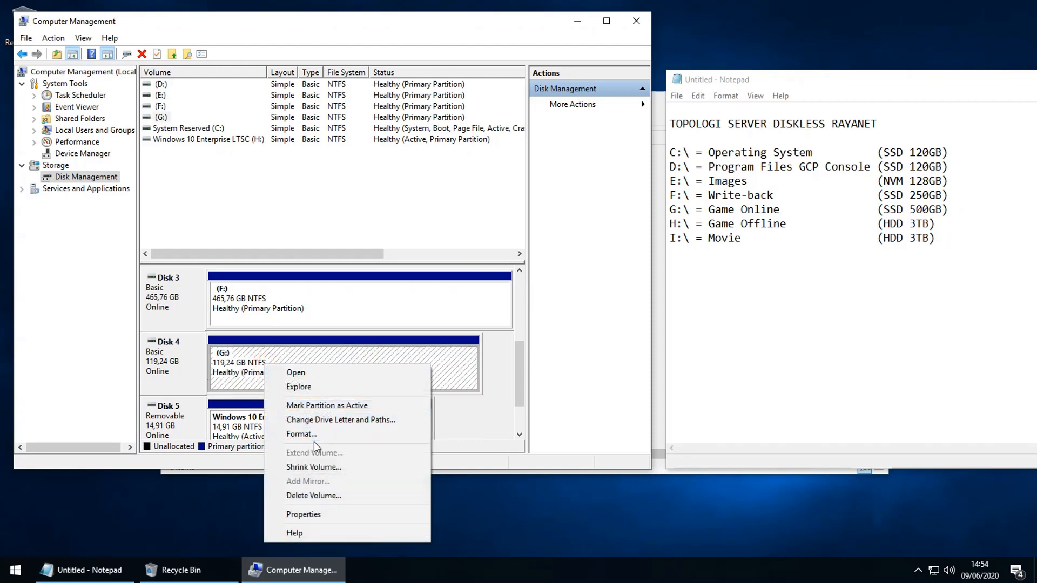
{"action": "left_click", "coordinate": [349, 420]}
{"action": "left_click", "coordinate": [289, 283]}
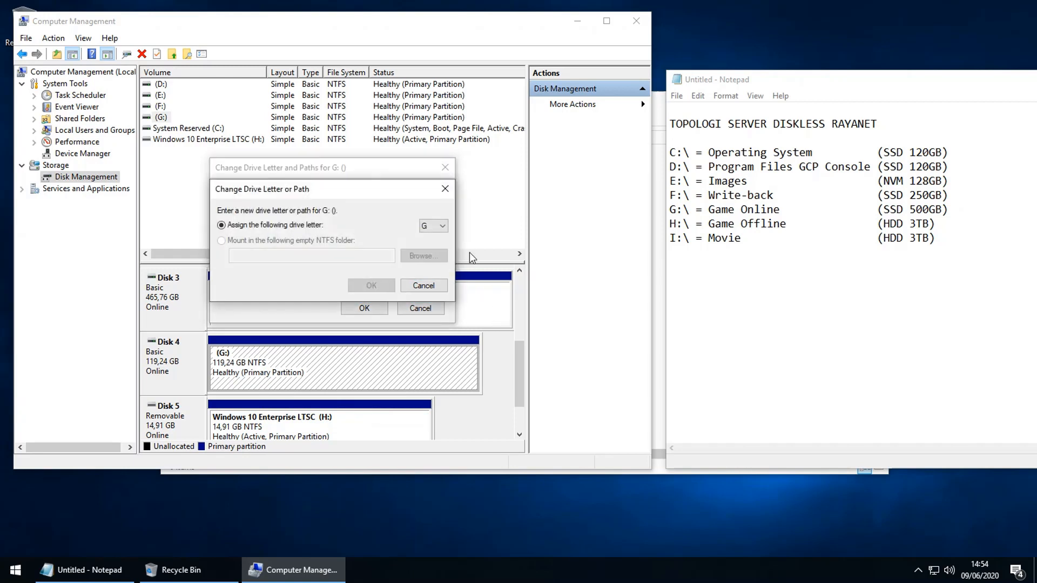
{"action": "left_click", "coordinate": [434, 226]}
{"action": "left_click", "coordinate": [426, 358]}
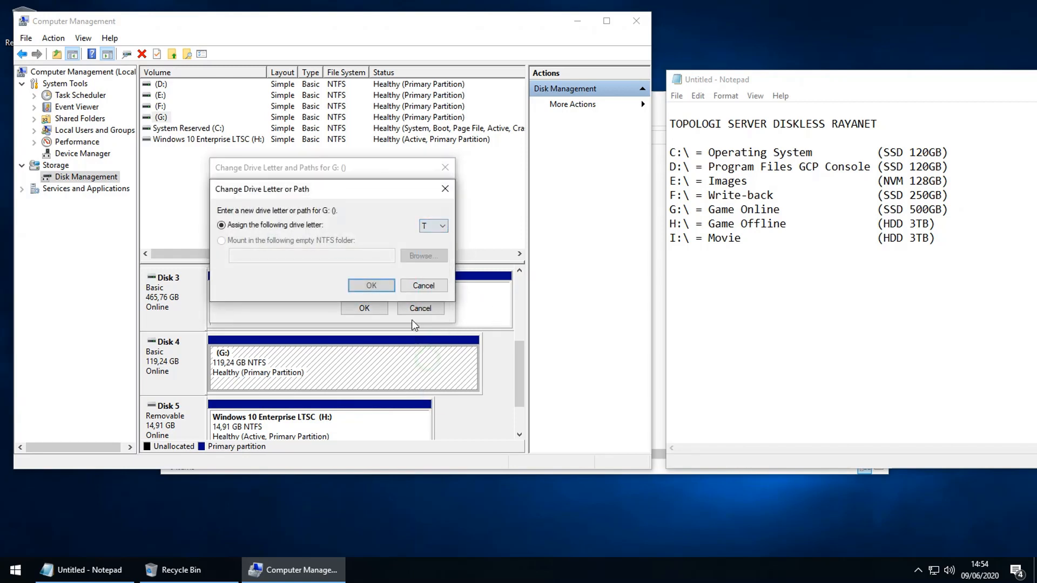
{"action": "left_click", "coordinate": [370, 285]}
{"action": "left_click", "coordinate": [546, 328]}
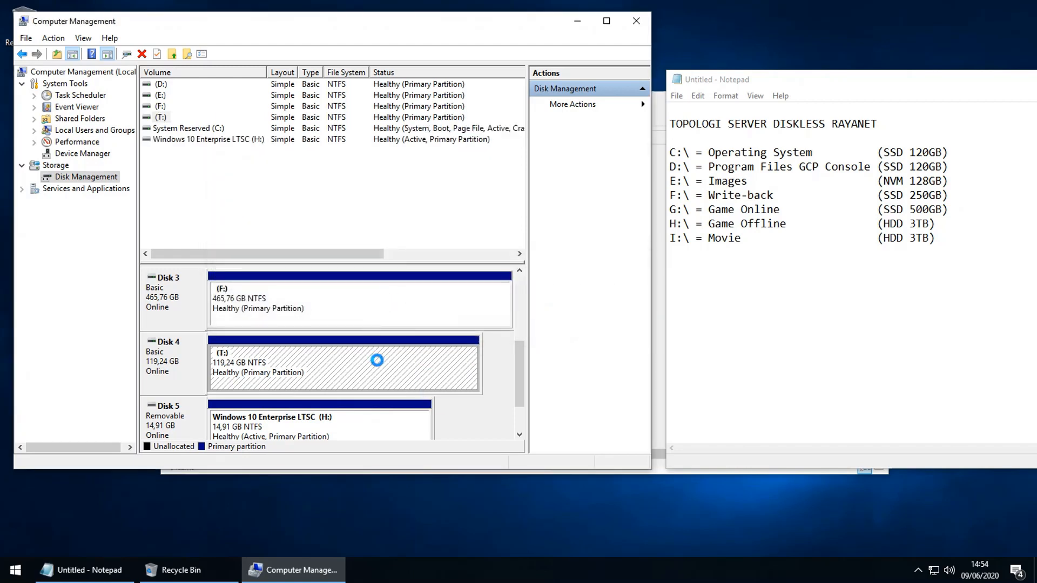
Step: Change Disk 3's 465,76 GB volume from drive letter F to P
{"action": "left_click_drag", "start_coordinate": [519, 383], "coordinate": [518, 357]}
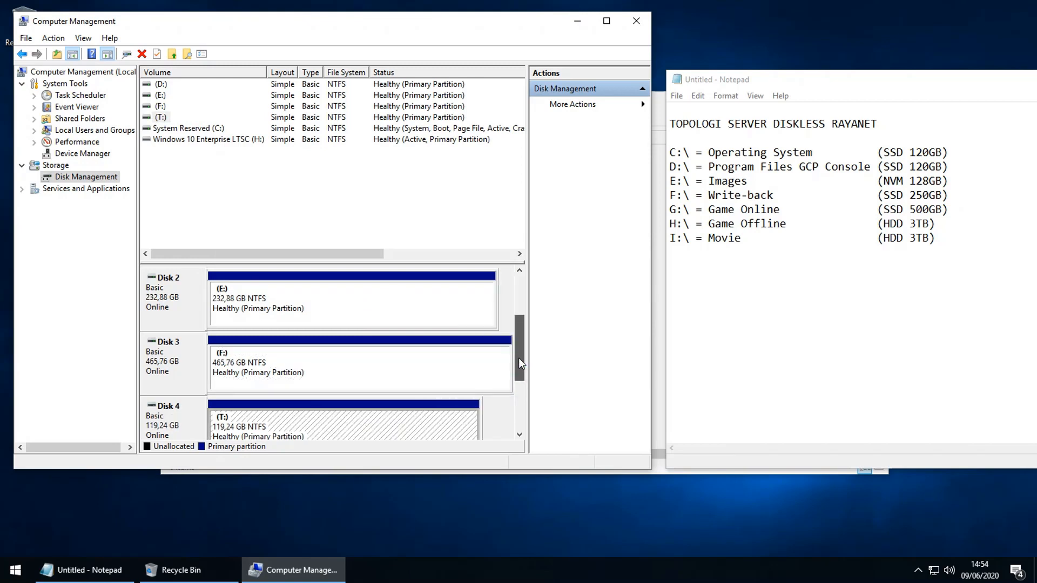
{"action": "left_click", "coordinate": [290, 308]}
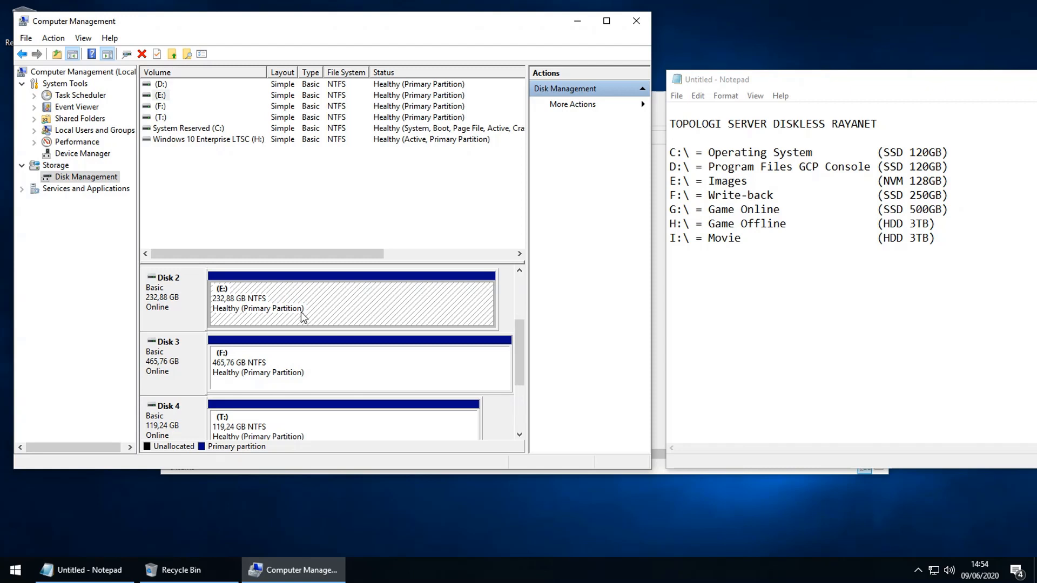
{"action": "right_click", "coordinate": [275, 361]}
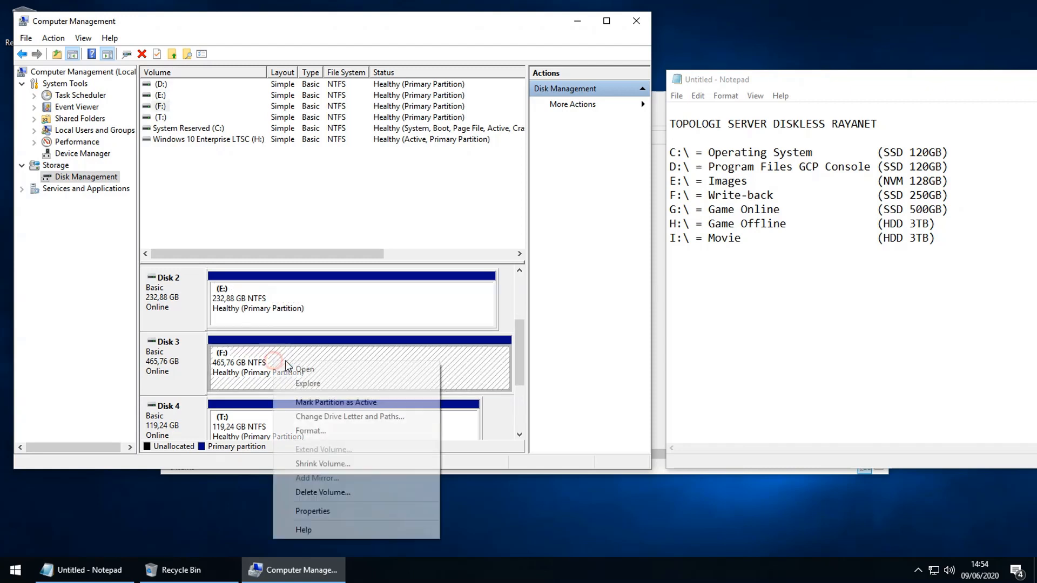
{"action": "left_click", "coordinate": [323, 418]}
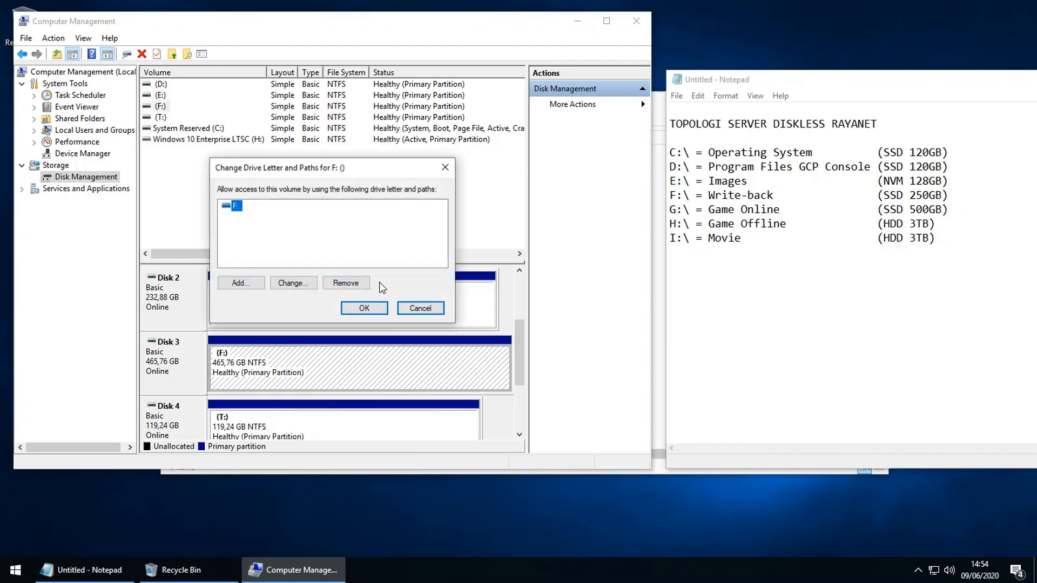
{"action": "left_click", "coordinate": [297, 283]}
{"action": "left_click", "coordinate": [429, 227]}
{"action": "left_click", "coordinate": [437, 330]}
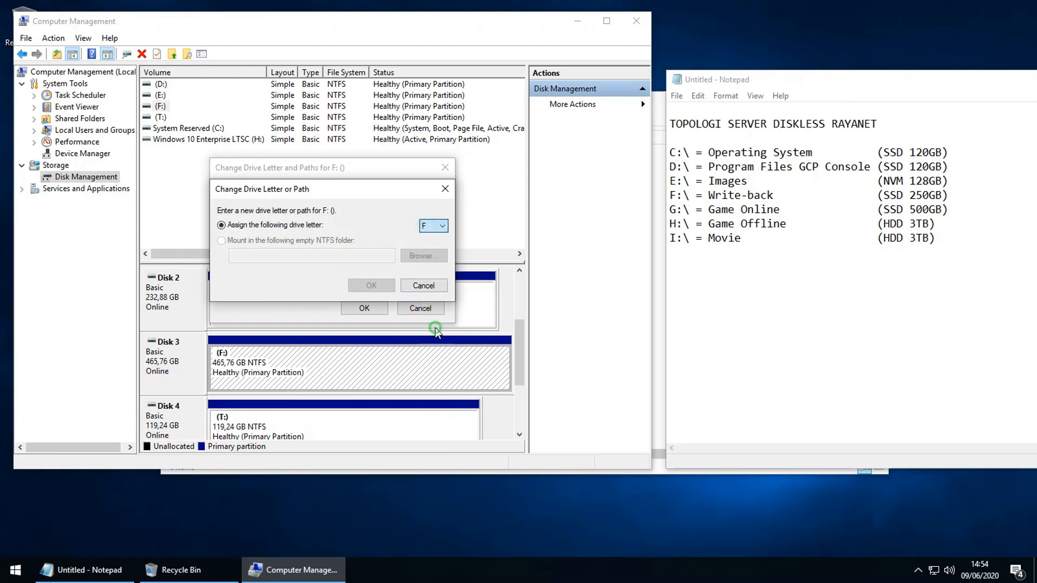
{"action": "left_click", "coordinate": [372, 286]}
{"action": "left_click", "coordinate": [565, 330]}
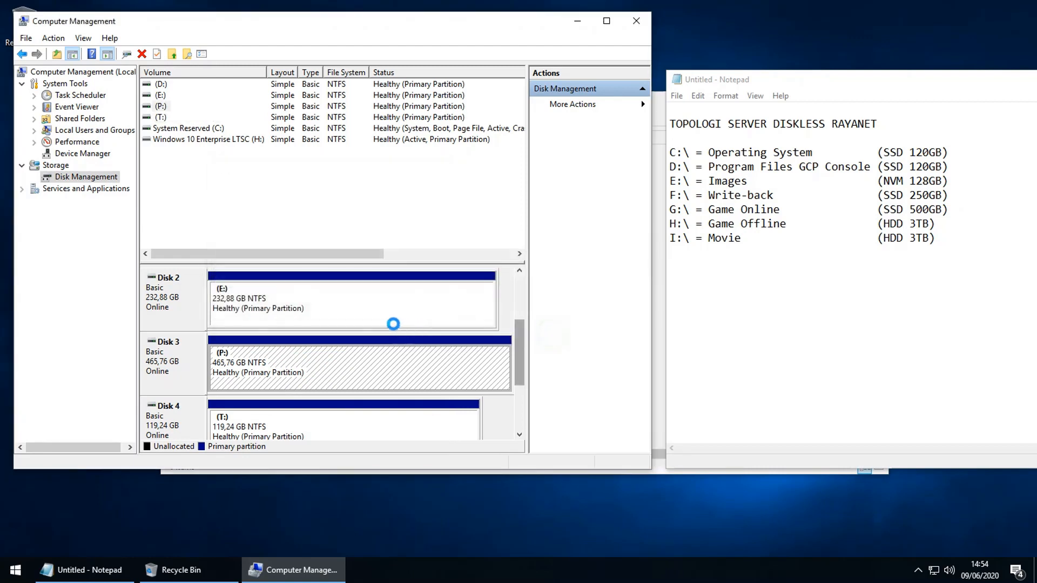
Step: Change Disk 2's volume from drive letter E to L and accept the warning
{"action": "right_click", "coordinate": [303, 307]}
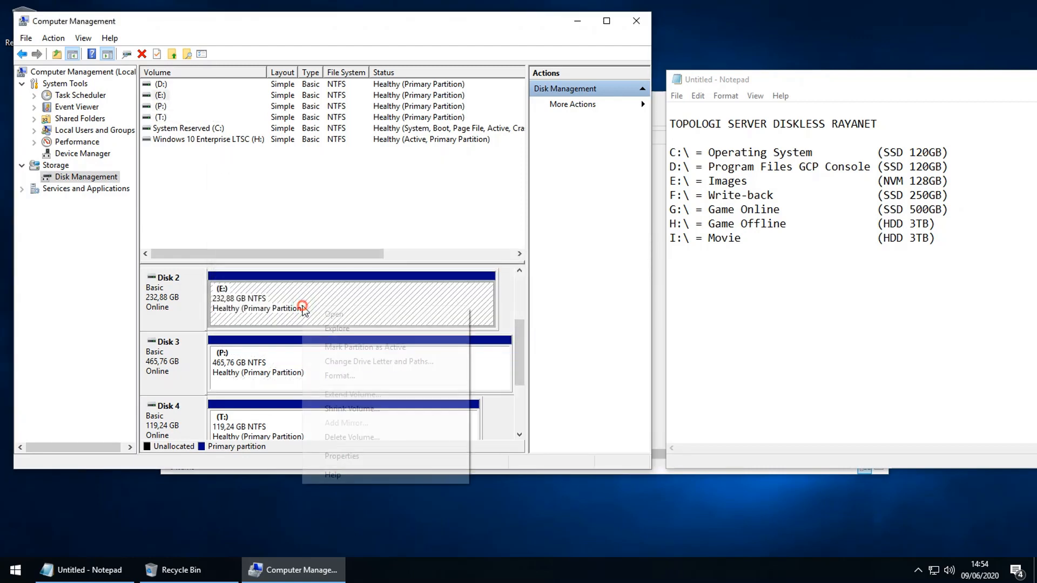
{"action": "left_click", "coordinate": [357, 361]}
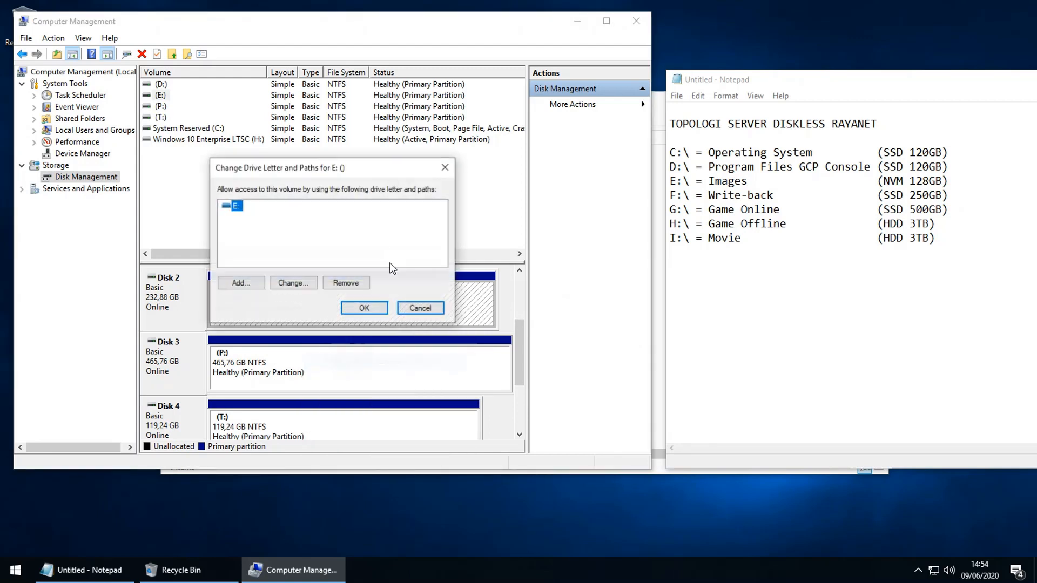
{"action": "left_click", "coordinate": [284, 284]}
{"action": "left_click", "coordinate": [429, 226]}
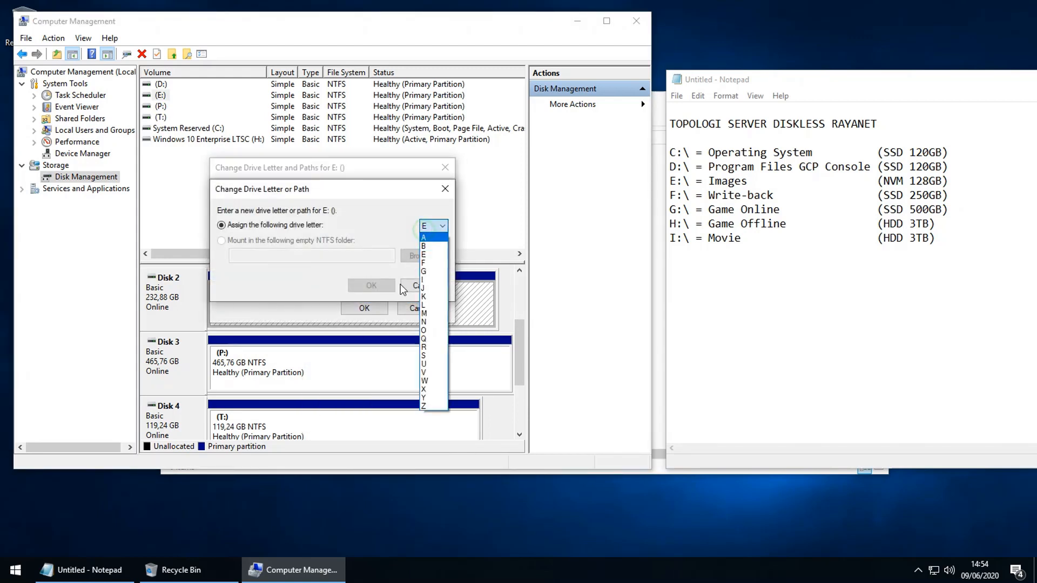
{"action": "left_click", "coordinate": [424, 300]}
{"action": "left_click", "coordinate": [379, 287]}
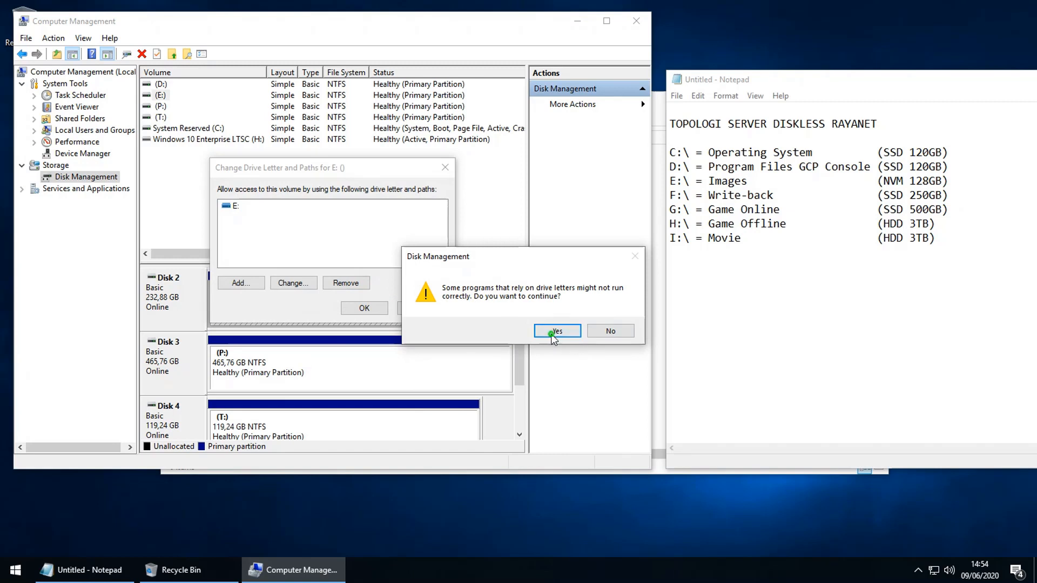
{"action": "left_click", "coordinate": [556, 331]}
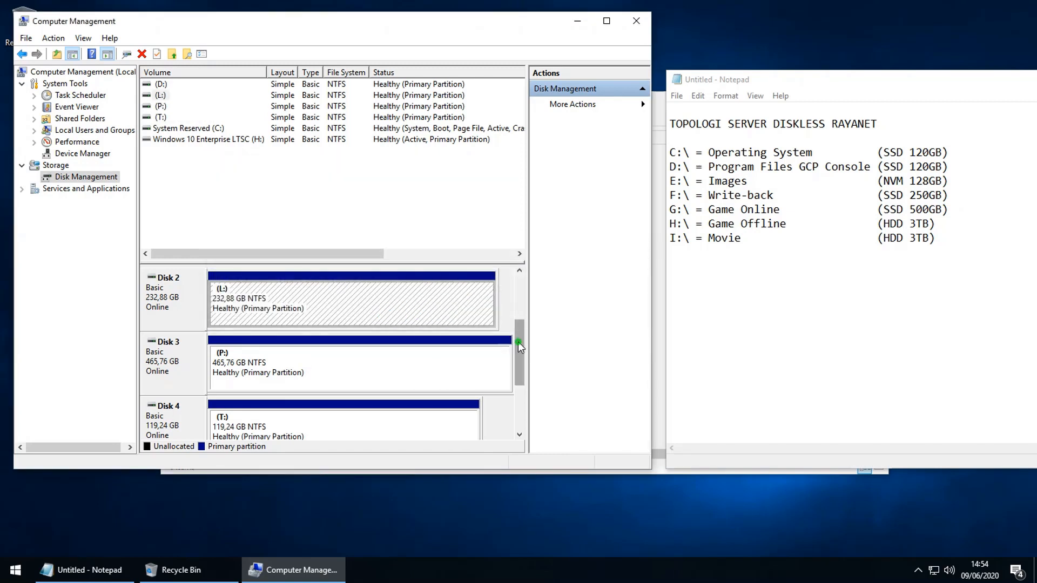
Step: Reassign Disk 4's 119,24 GB volume from T: to E:, then select Disk 3's P: partition
{"action": "mouse_move", "coordinate": [517, 342]}
{"action": "left_mouse_down"}
{"action": "mouse_move", "coordinate": [517, 379]}
{"action": "mouse_move", "coordinate": [518, 353]}
{"action": "left_mouse_up"}
{"action": "left_click", "coordinate": [245, 355]}
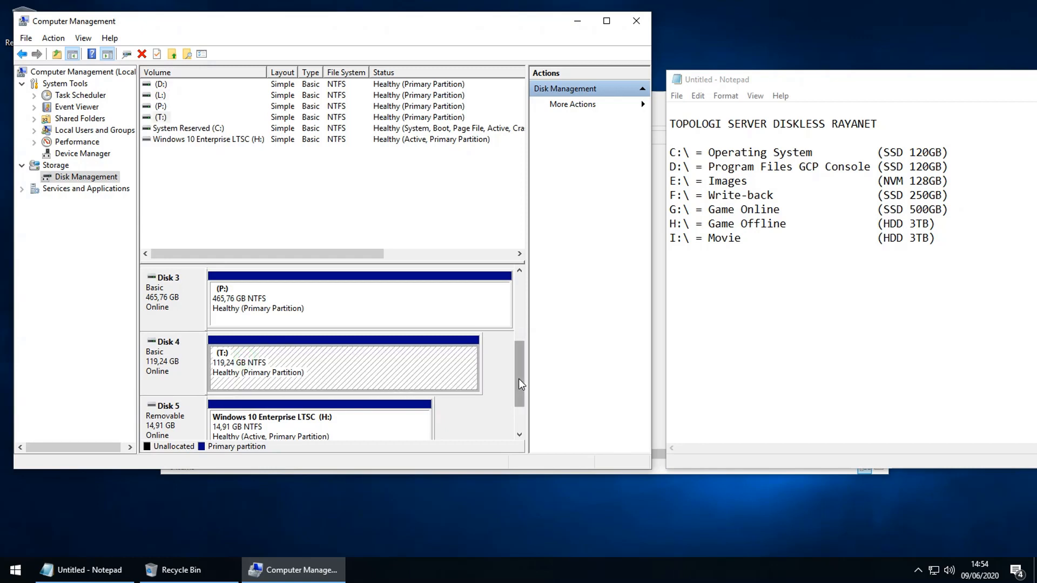
{"action": "left_click_drag", "start_coordinate": [518, 378], "coordinate": [520, 345]}
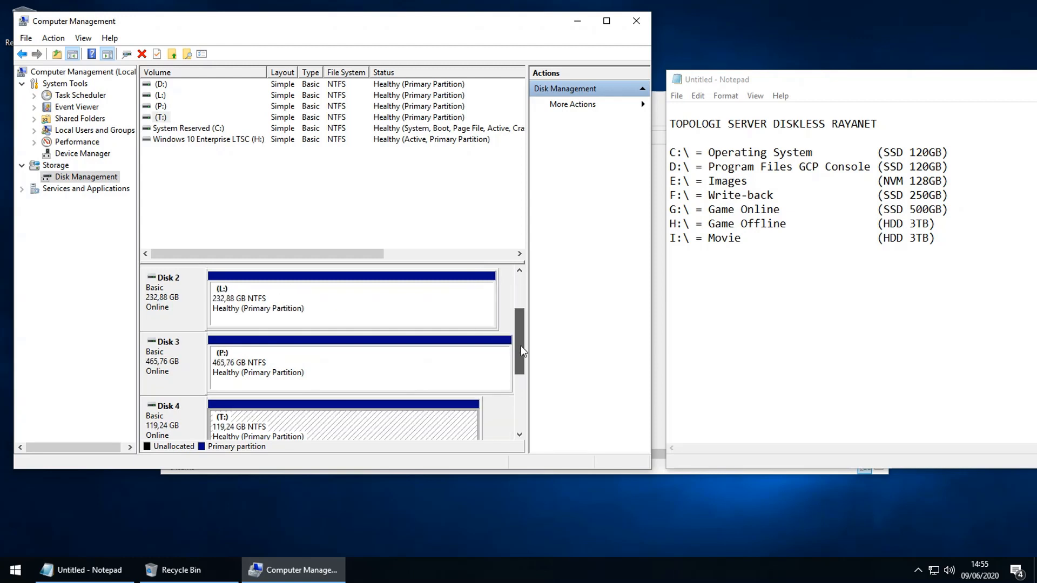
{"action": "right_click", "coordinate": [336, 429]}
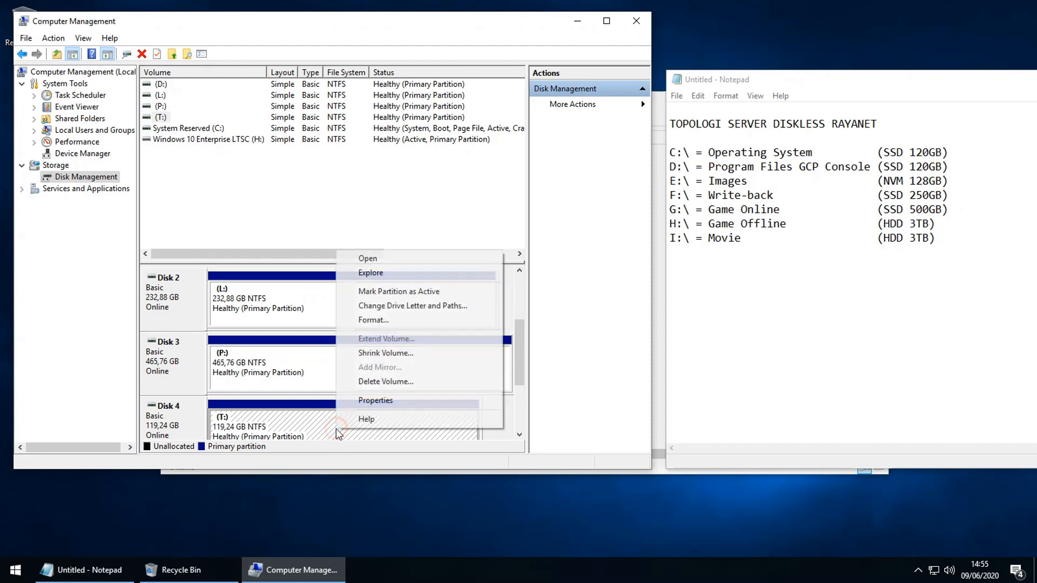
{"action": "left_click", "coordinate": [403, 305]}
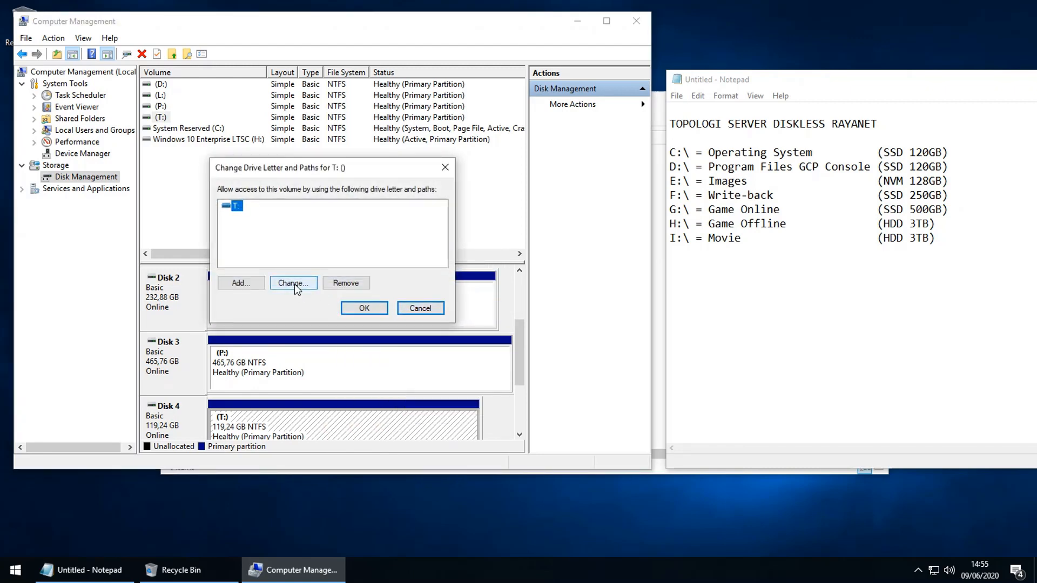
{"action": "left_click", "coordinate": [293, 284]}
{"action": "left_click", "coordinate": [440, 225]}
{"action": "left_click", "coordinate": [433, 256]}
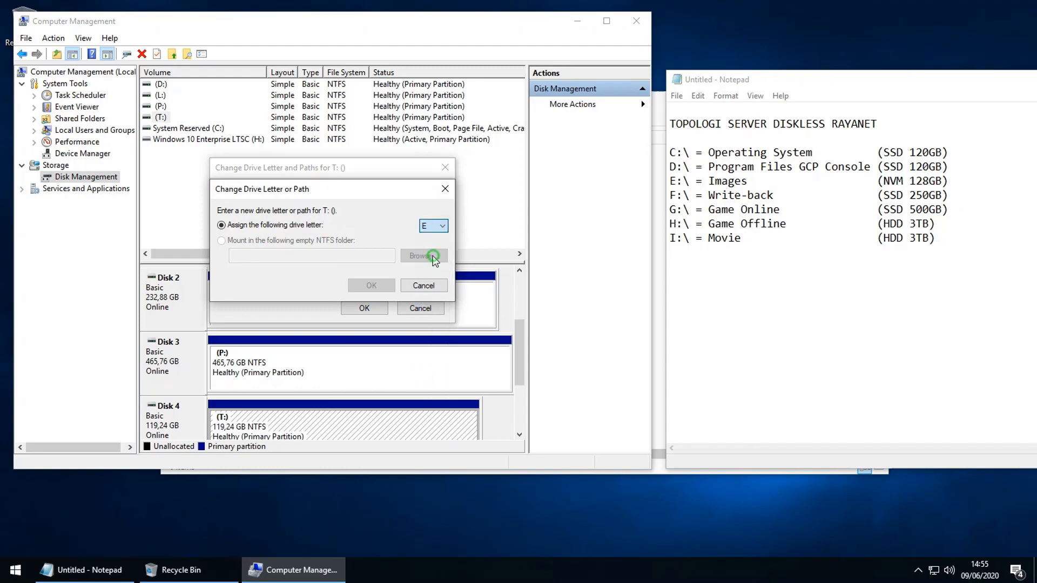
{"action": "left_click", "coordinate": [374, 286]}
{"action": "left_click", "coordinate": [540, 331]}
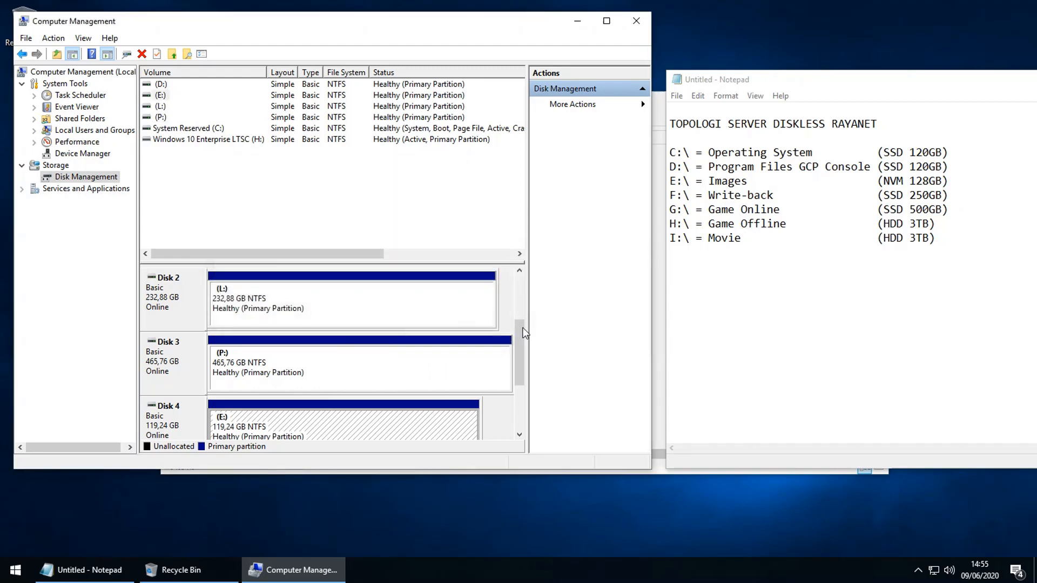
{"action": "mouse_move", "coordinate": [518, 365]}
{"action": "left_mouse_down"}
{"action": "mouse_move", "coordinate": [514, 377]}
{"action": "mouse_move", "coordinate": [511, 329]}
{"action": "mouse_move", "coordinate": [508, 366]}
{"action": "left_mouse_up"}
{"action": "left_click", "coordinate": [508, 359]}
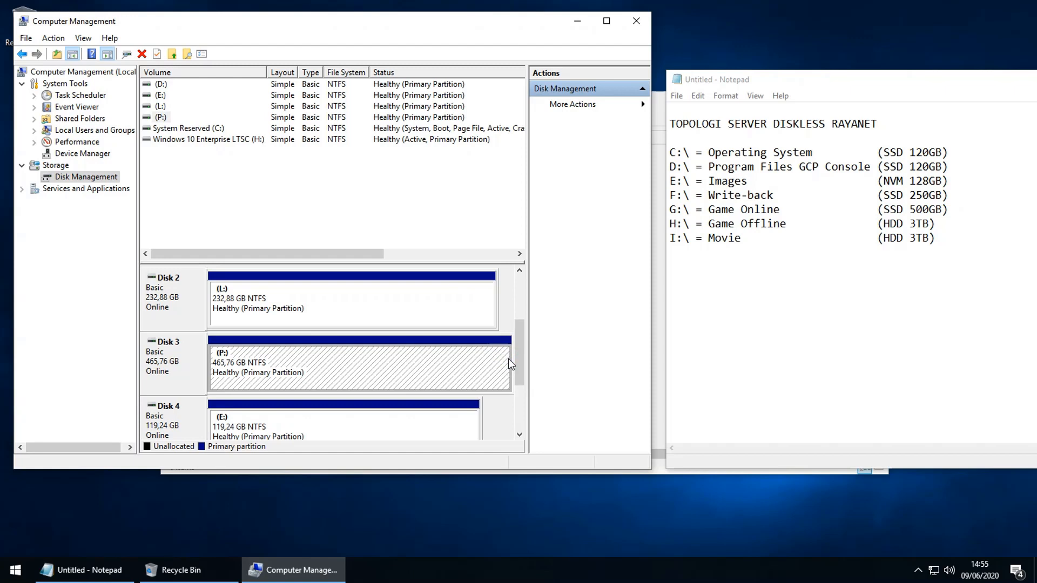
Step: Change Disk 2's 232,88 GB volume from drive letter L to F
{"action": "right_click", "coordinate": [256, 309]}
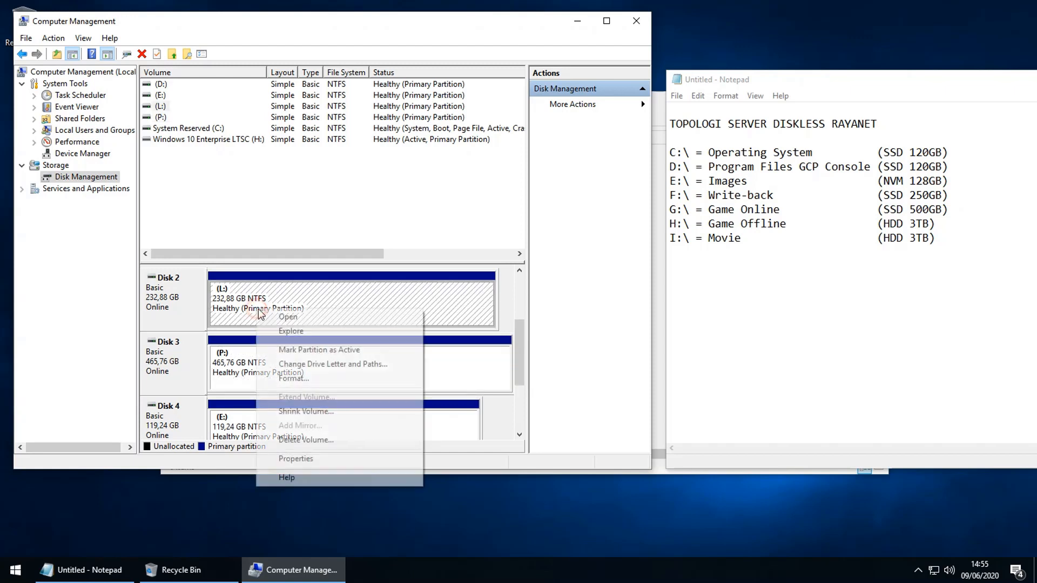
{"action": "left_click", "coordinate": [319, 364]}
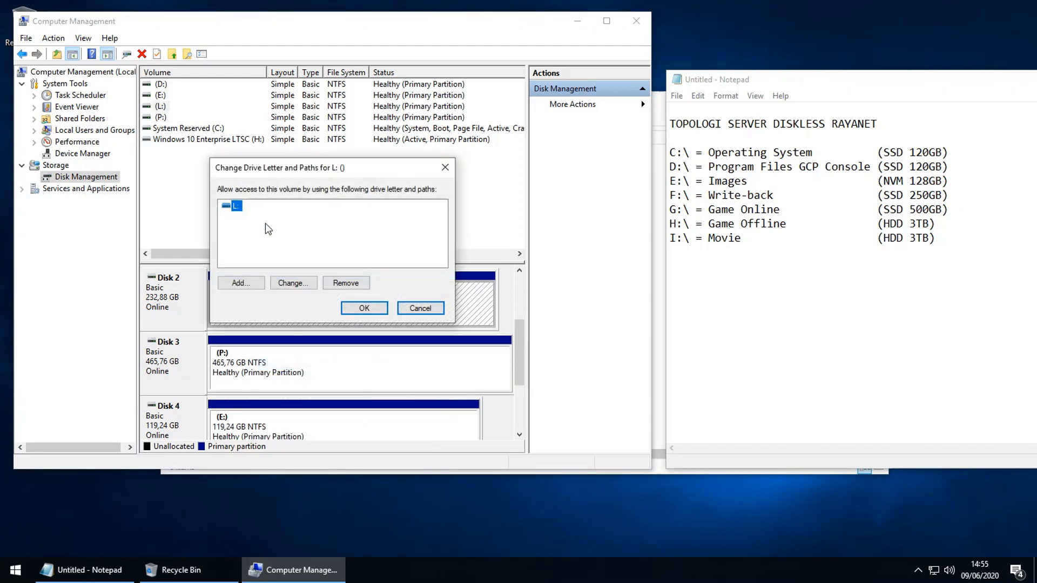
{"action": "left_click", "coordinate": [299, 290]}
{"action": "left_click", "coordinate": [433, 226]}
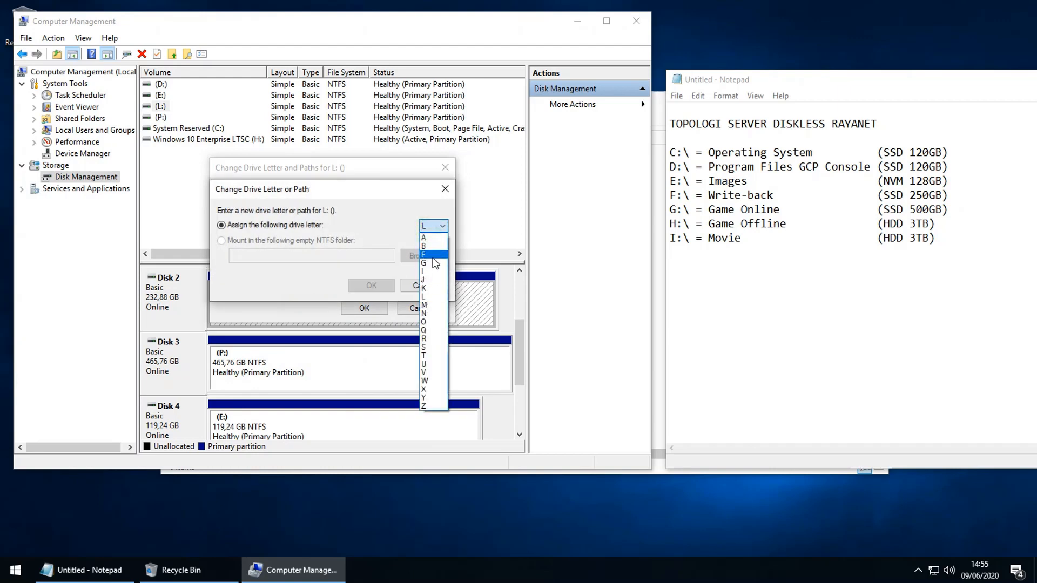
{"action": "left_click", "coordinate": [434, 271]}
{"action": "left_click", "coordinate": [373, 284]}
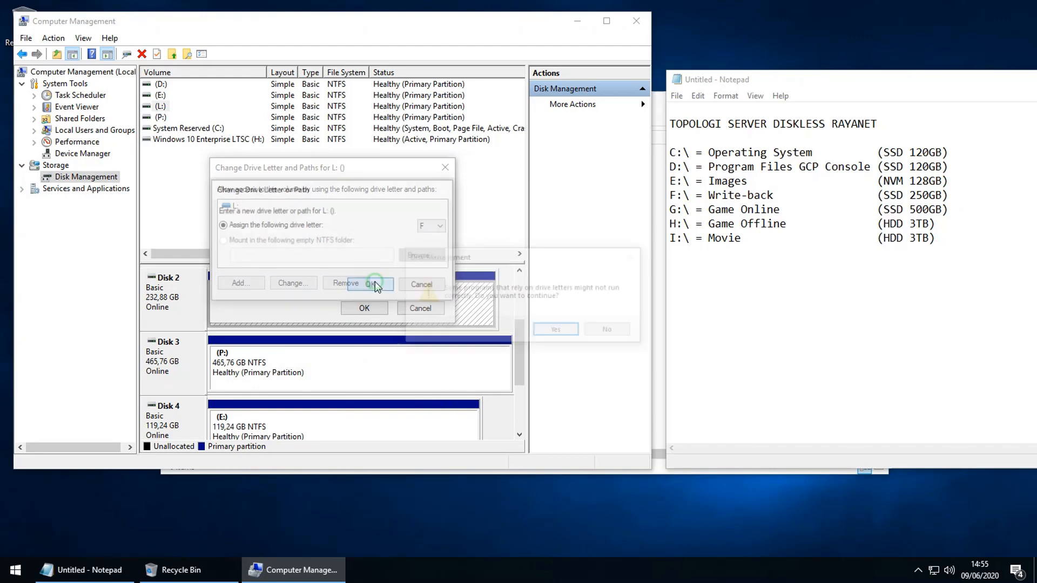
{"action": "left_click", "coordinate": [551, 328]}
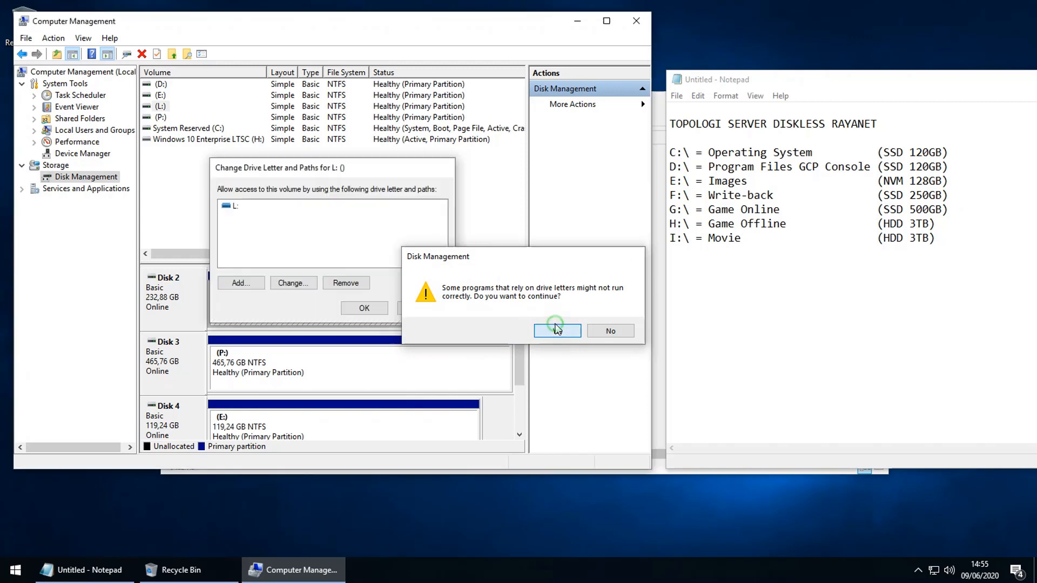
Step: Change Disk 3's 465,76 GB volume from drive letter P to G
{"action": "left_click", "coordinate": [396, 365]}
{"action": "right_click", "coordinate": [351, 359]}
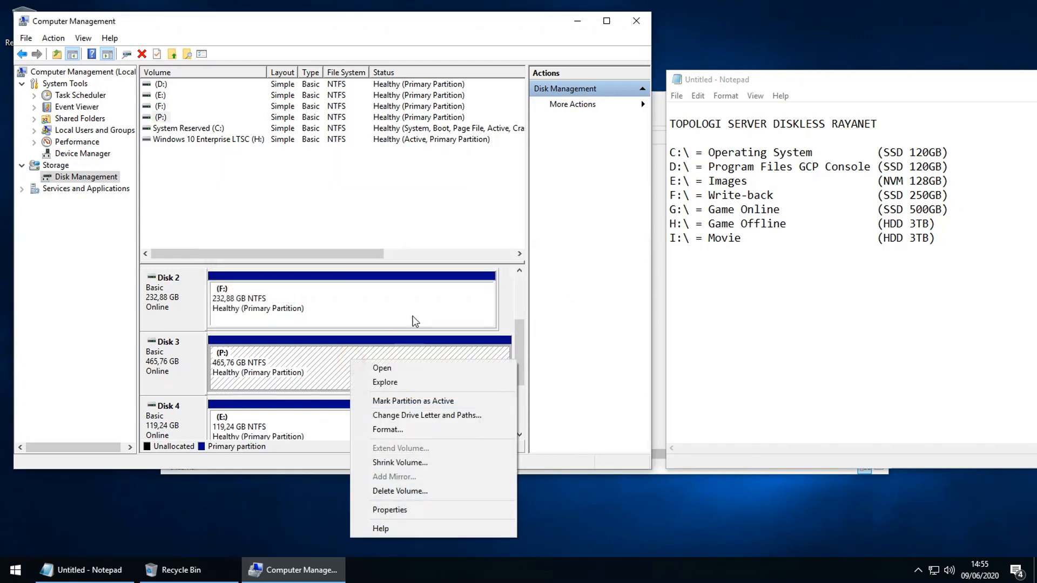
{"action": "left_click", "coordinate": [425, 415]}
{"action": "left_click", "coordinate": [291, 281]}
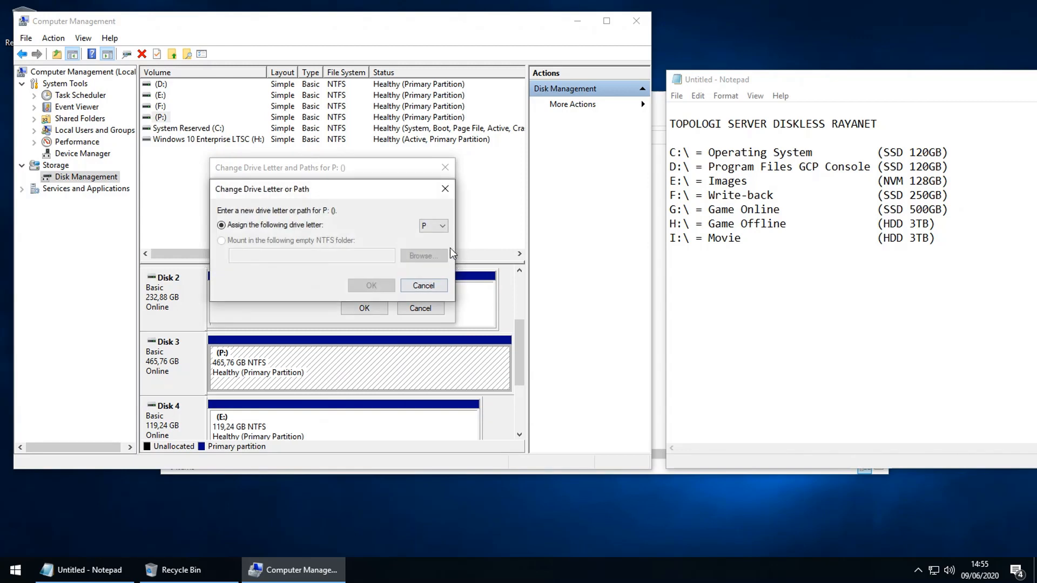
{"action": "left_click", "coordinate": [435, 226]}
{"action": "left_click", "coordinate": [432, 236]}
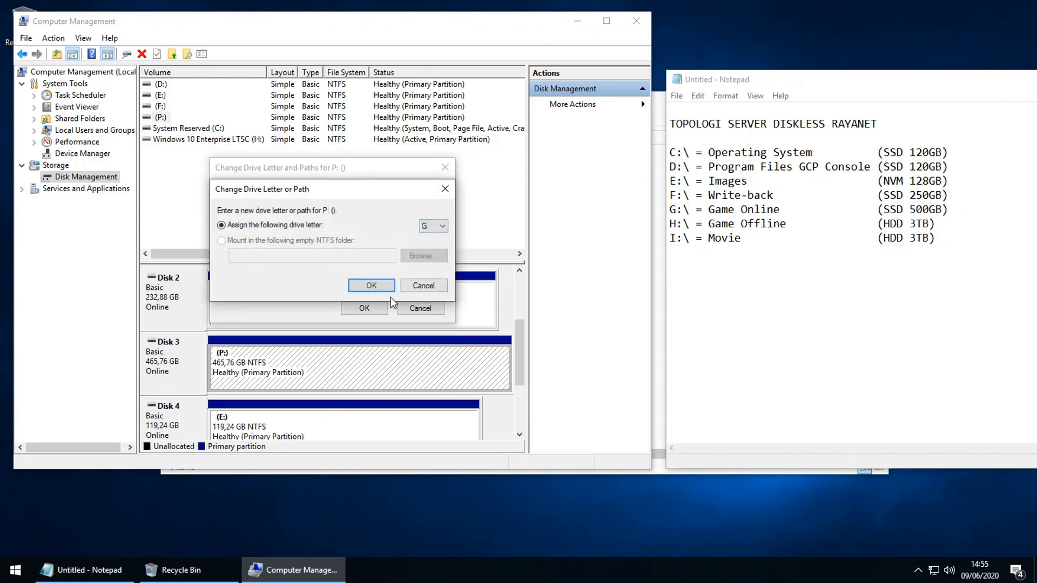
{"action": "left_click", "coordinate": [378, 286]}
{"action": "left_click", "coordinate": [571, 335]}
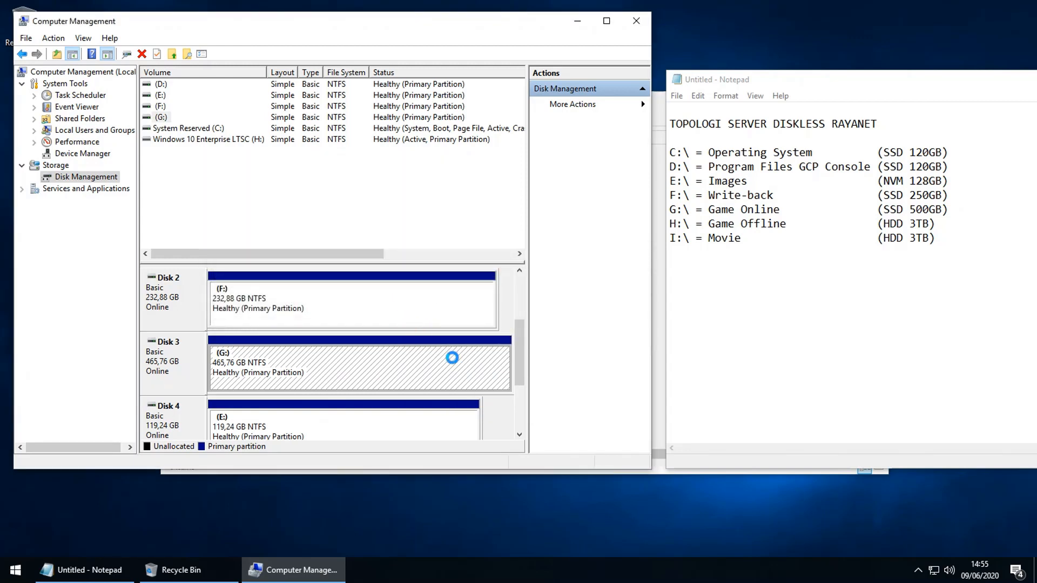
{"action": "left_click_drag", "start_coordinate": [520, 363], "coordinate": [501, 304]}
{"action": "left_click", "coordinate": [294, 299]}
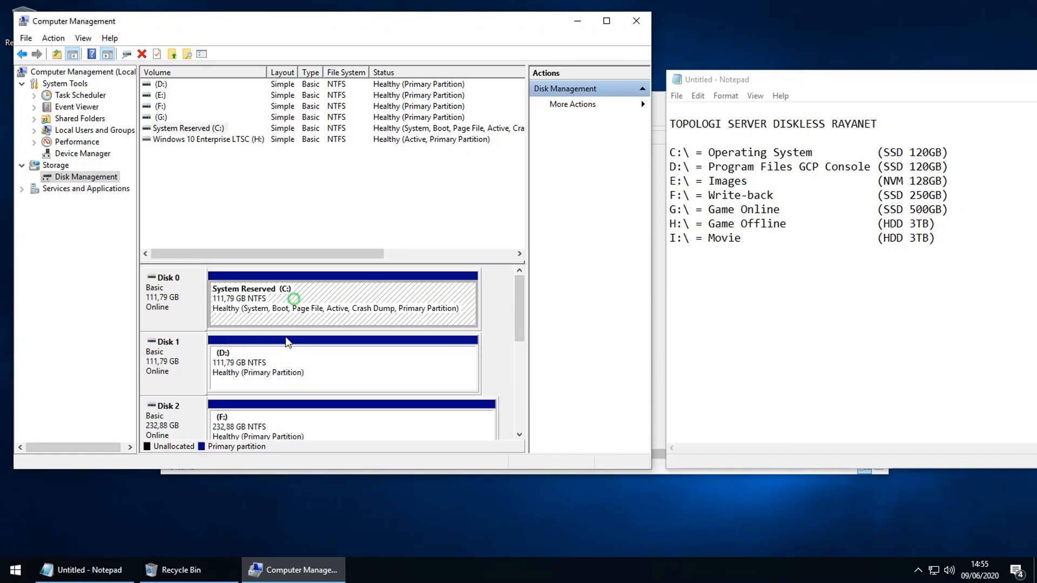
Step: Format the D: volume on Disk 1 as NTFS with the label Data
{"action": "left_click", "coordinate": [279, 361]}
{"action": "right_click", "coordinate": [279, 363]}
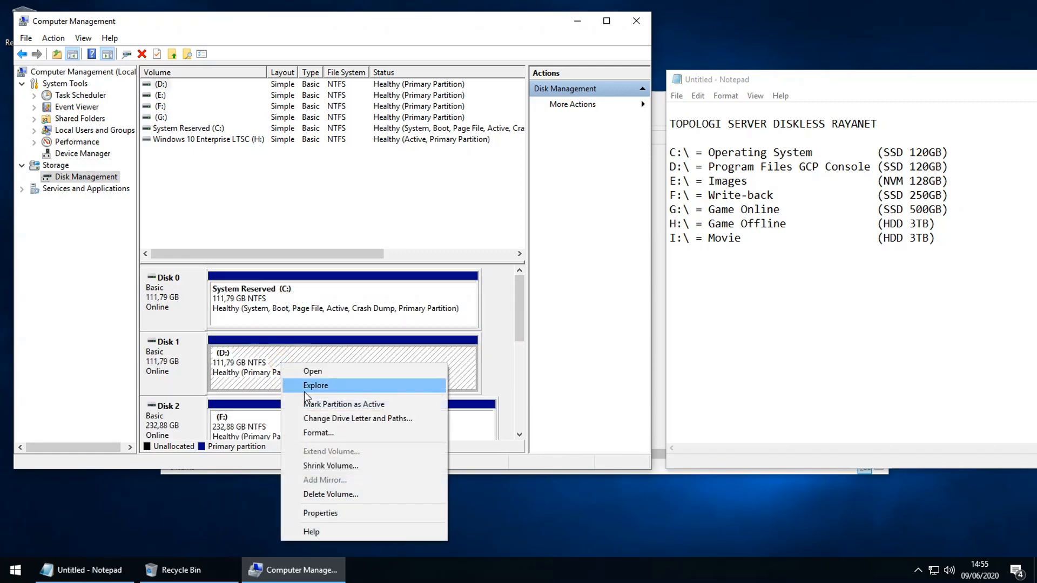
{"action": "left_click", "coordinate": [339, 433]}
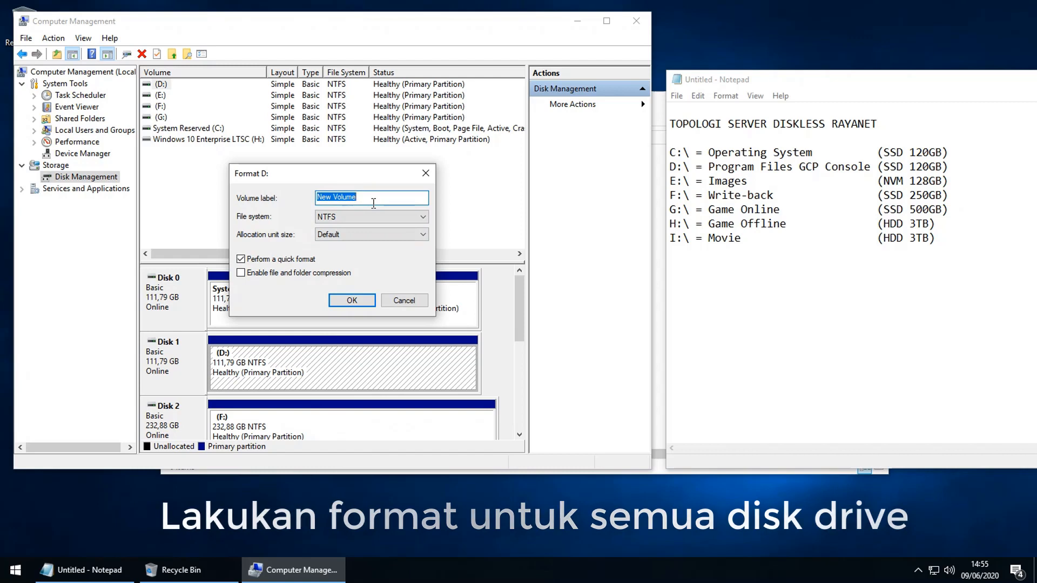
{"action": "type", "text": "Data"}
{"action": "key", "text": "BackSpace"}
{"action": "key", "text": "BackSpace"}
{"action": "type", "text": "ta"}
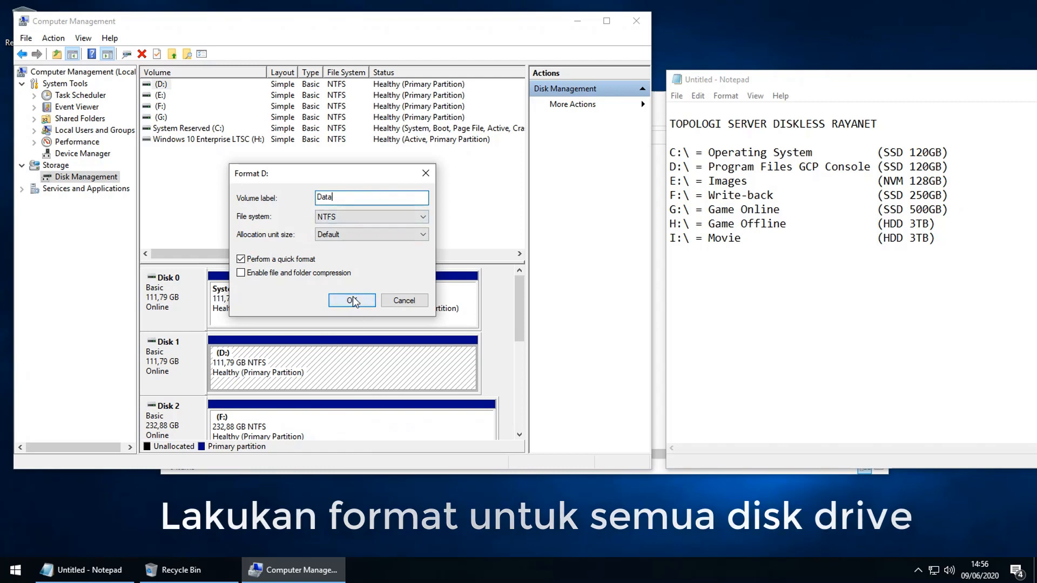
{"action": "left_click", "coordinate": [352, 300]}
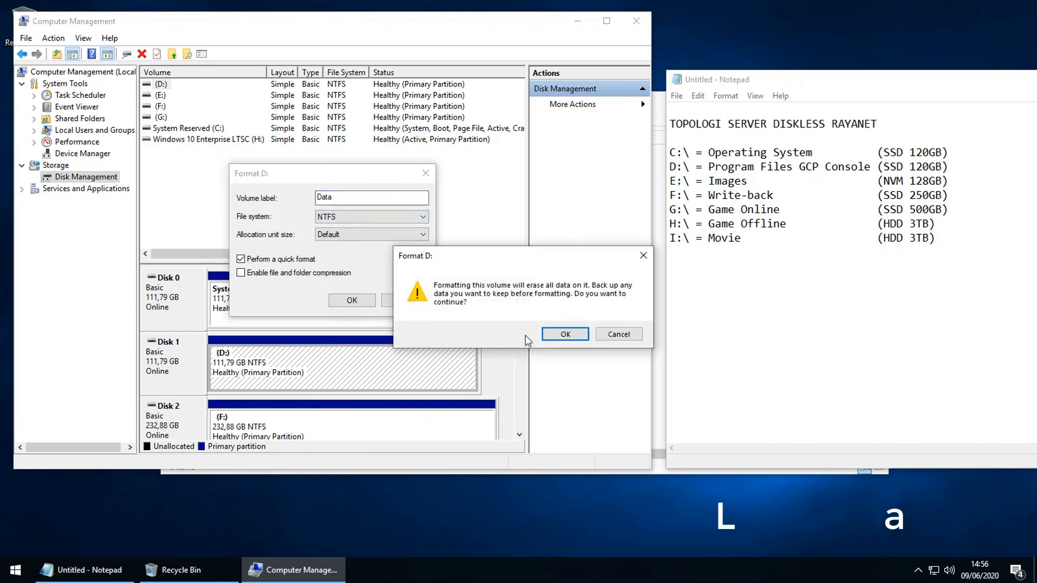
{"action": "left_click", "coordinate": [565, 334]}
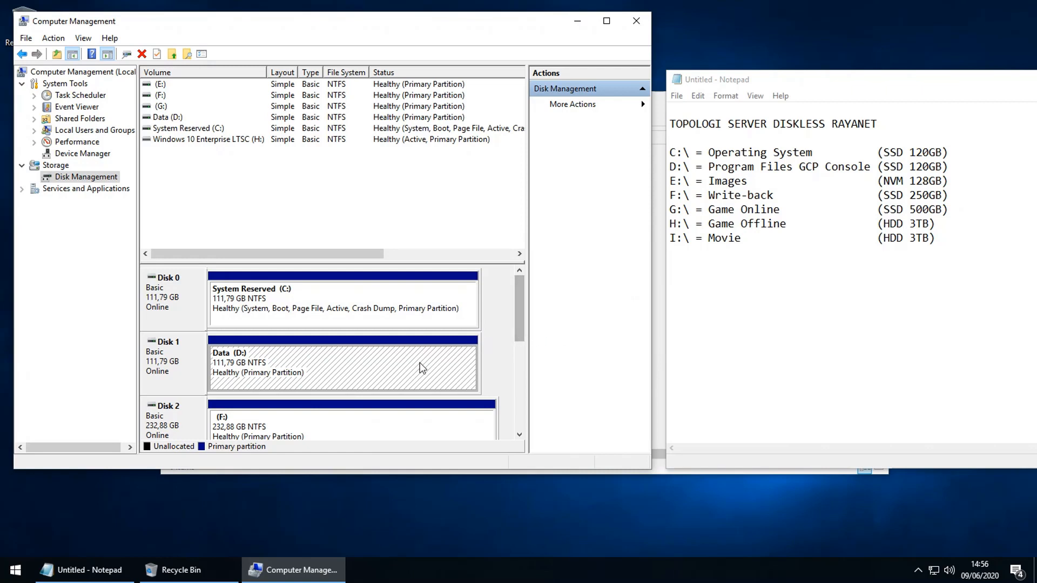
{"action": "left_click", "coordinate": [362, 361]}
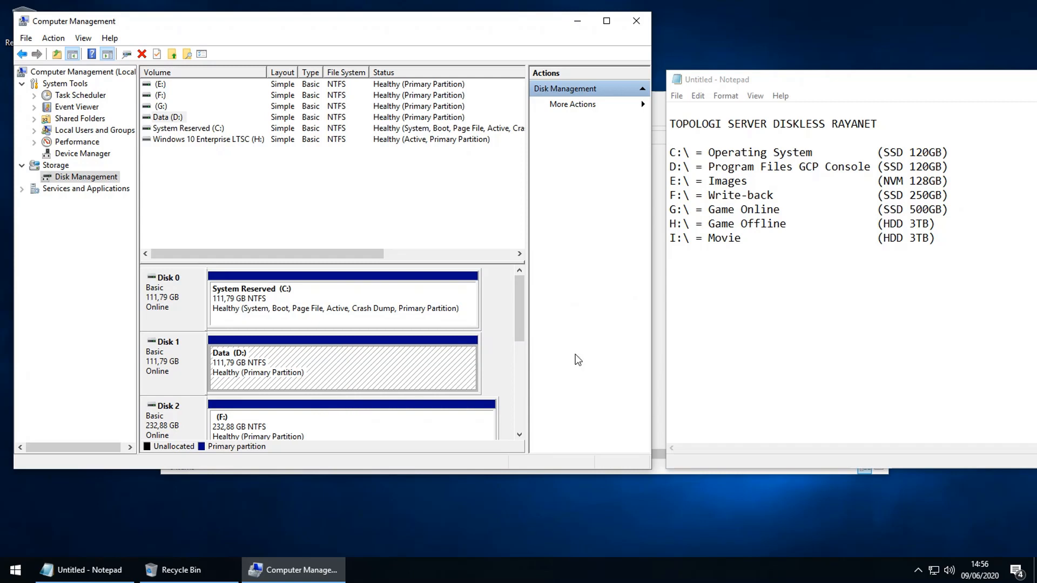
Step: Format Disk 4's E: volume as NTFS labelled Images, correcting the file system to NTFS
{"action": "left_click_drag", "start_coordinate": [518, 308], "coordinate": [516, 361]}
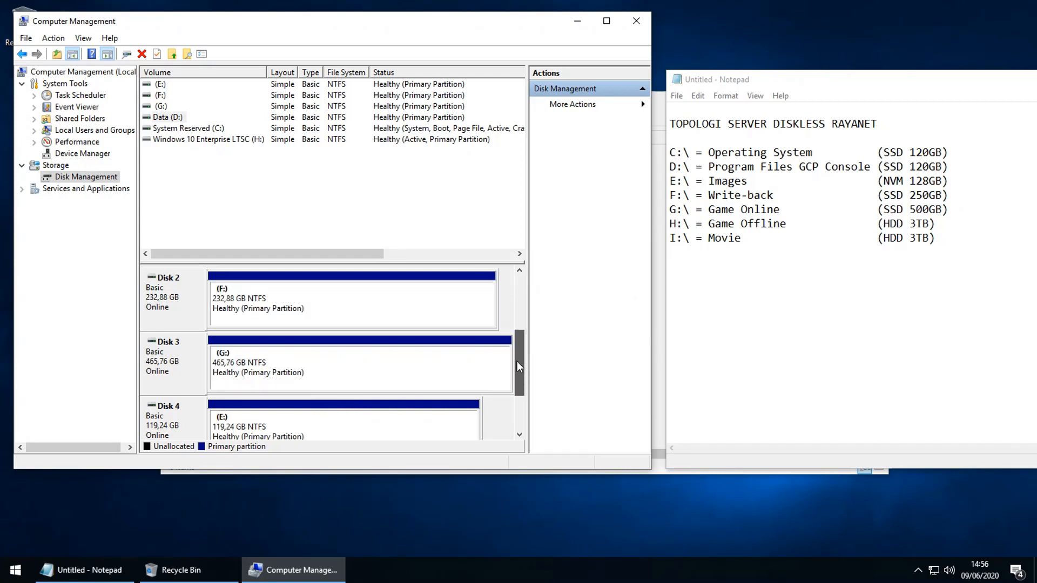
{"action": "left_click", "coordinate": [318, 429]}
{"action": "right_click", "coordinate": [317, 429]}
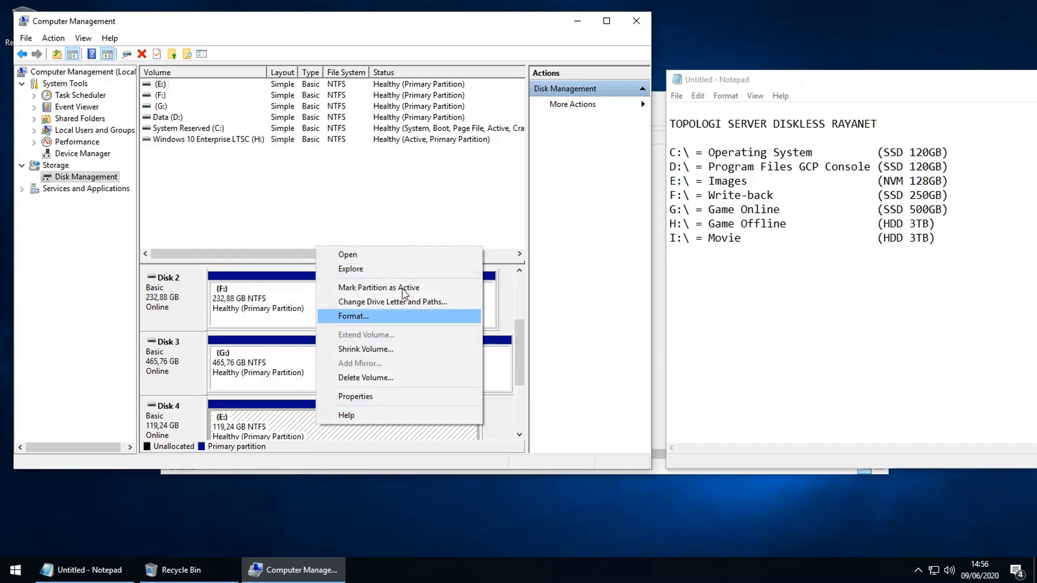
{"action": "left_click", "coordinate": [353, 316]}
{"action": "scroll", "coordinate": [349, 219], "scroll_direction": "down", "scroll_amount": 1}
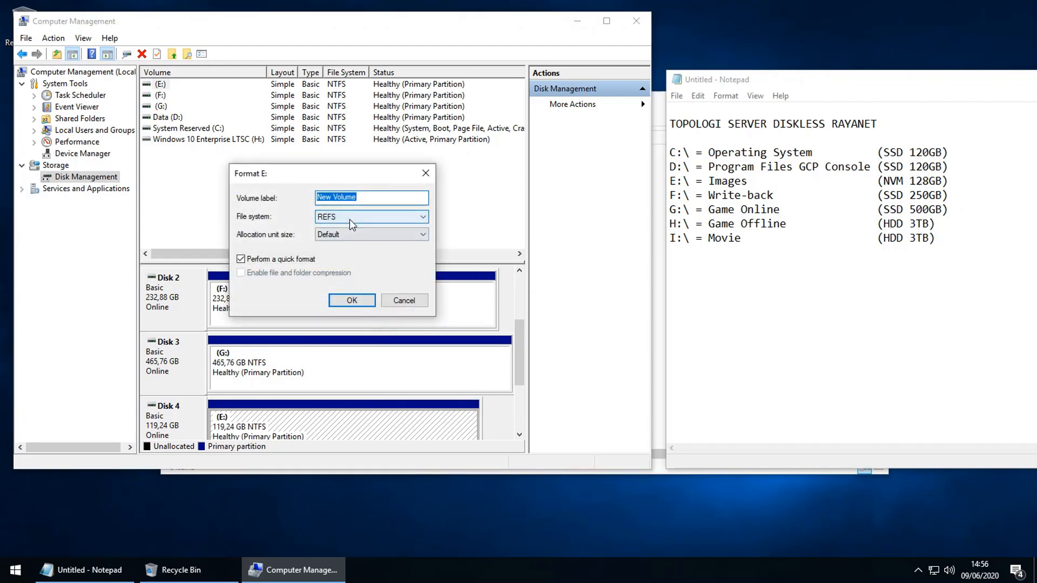
{"action": "type", "text": "Images"}
{"action": "left_click", "coordinate": [356, 300]}
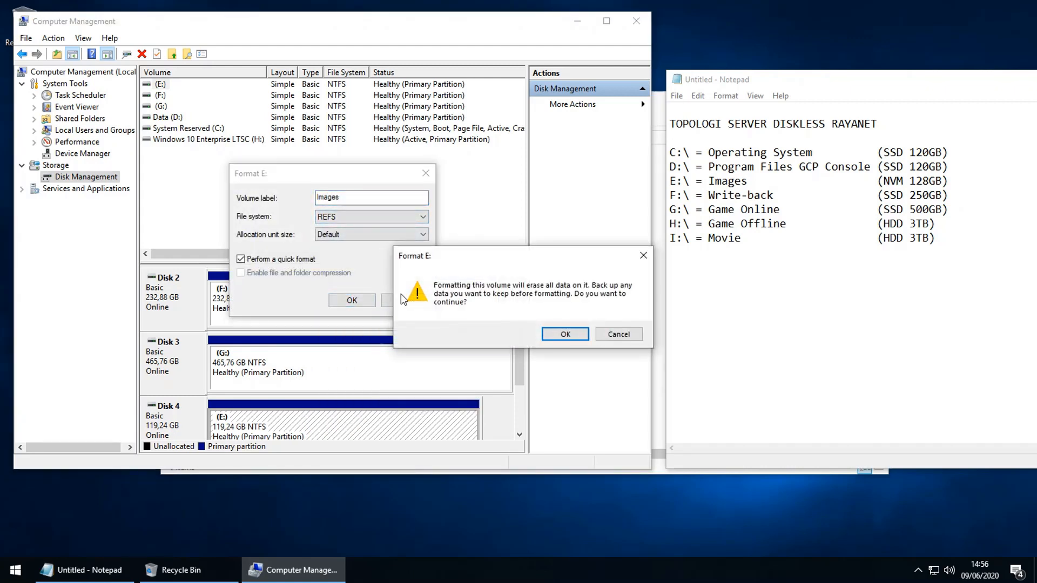
{"action": "left_click", "coordinate": [611, 335]}
{"action": "left_click", "coordinate": [375, 218]}
{"action": "left_click", "coordinate": [368, 229]}
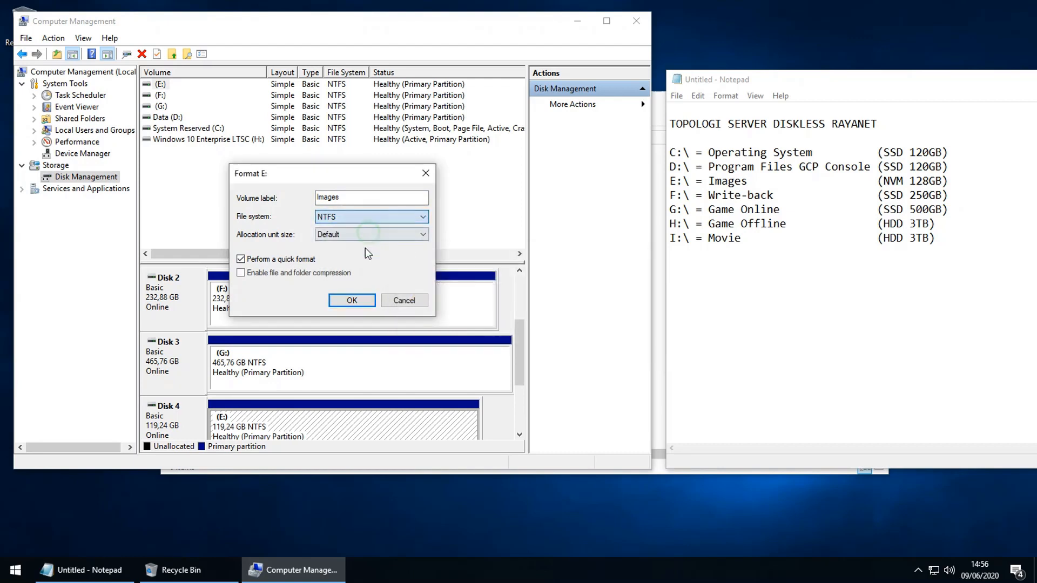
{"action": "left_click", "coordinate": [356, 301]}
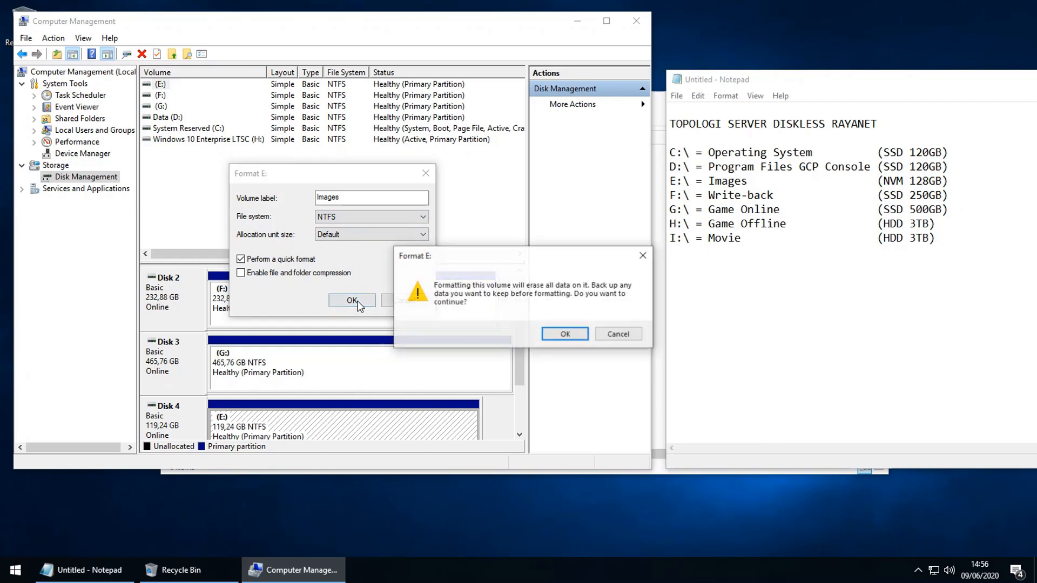
{"action": "left_click", "coordinate": [544, 334]}
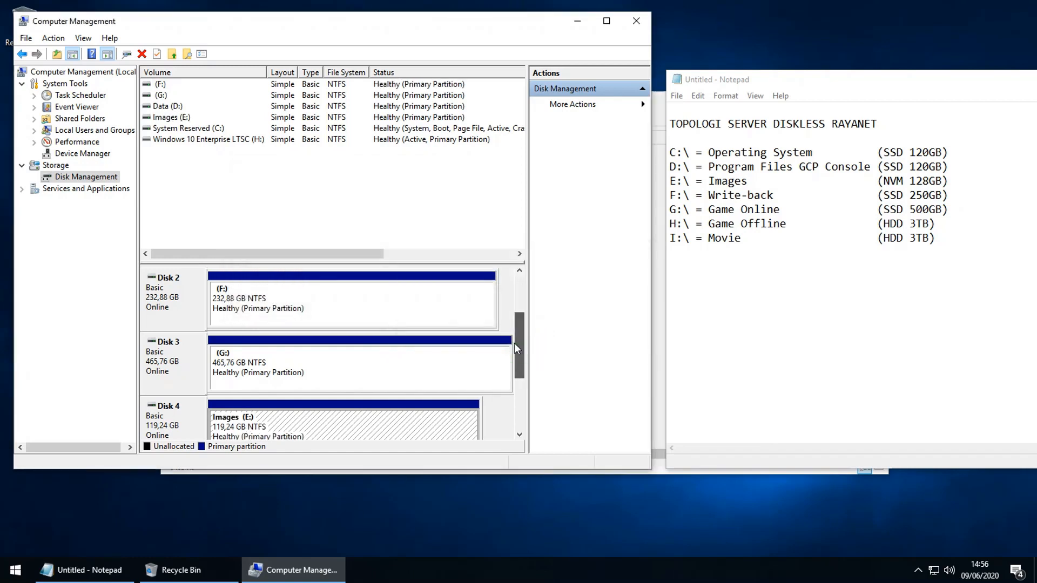
Step: Format Disk 2's F: volume as NTFS with the label Write-back
{"action": "left_click", "coordinate": [359, 292]}
{"action": "right_click", "coordinate": [342, 294]}
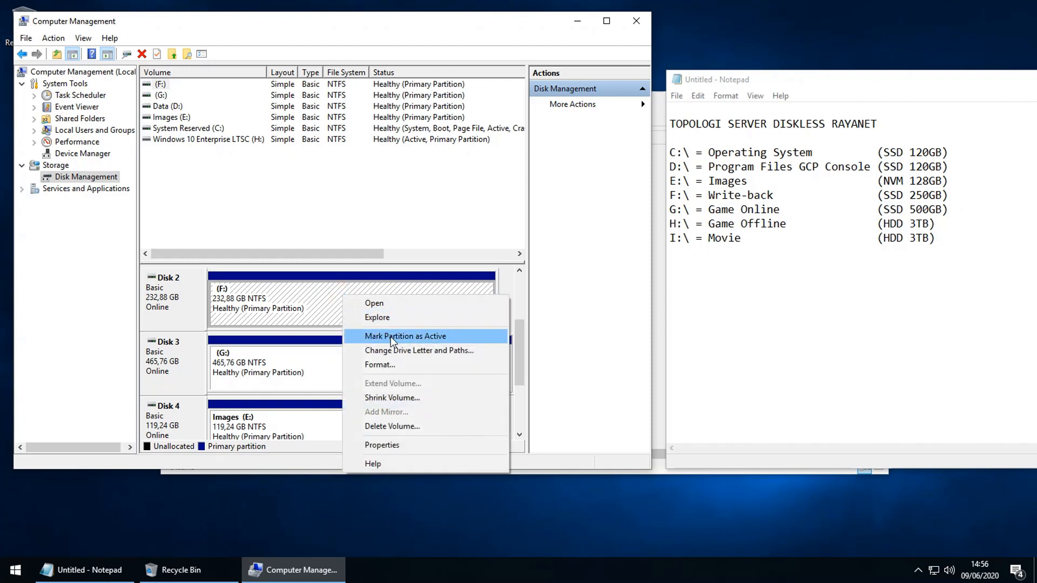
{"action": "left_click", "coordinate": [394, 363]}
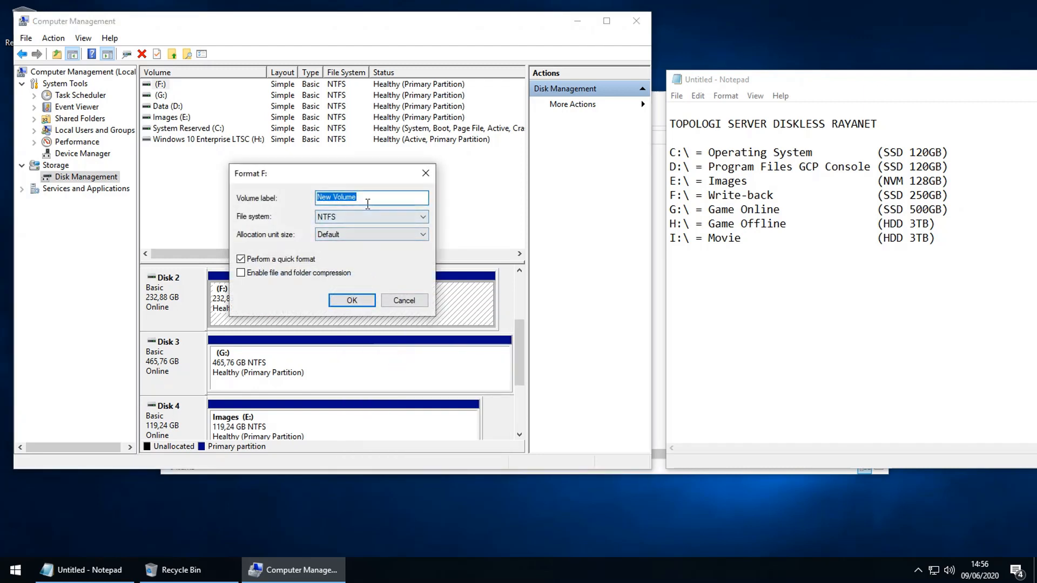
{"action": "type", "text": "Write-back"}
{"action": "left_click", "coordinate": [348, 300]}
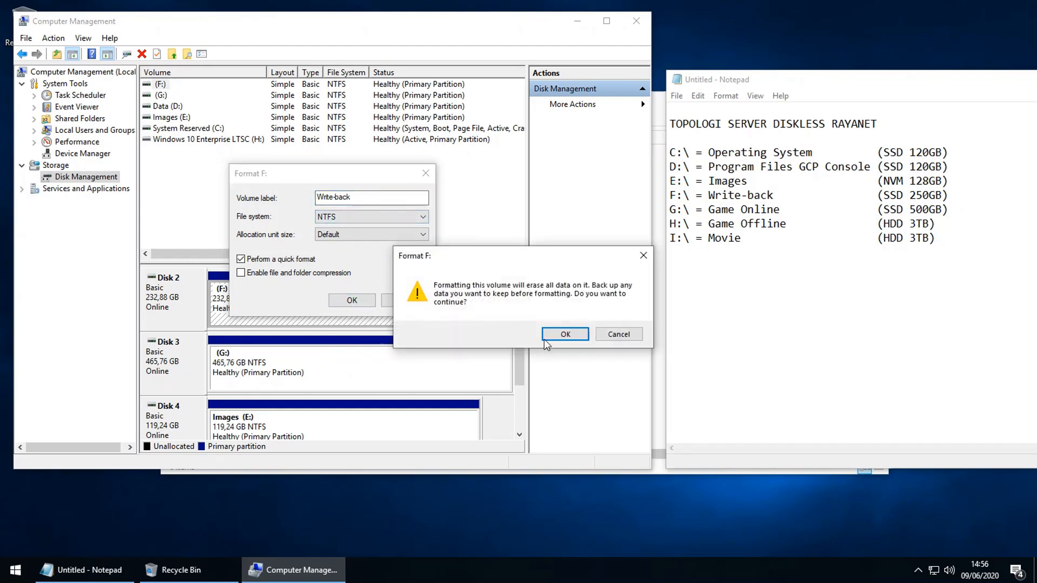
{"action": "left_click", "coordinate": [560, 334]}
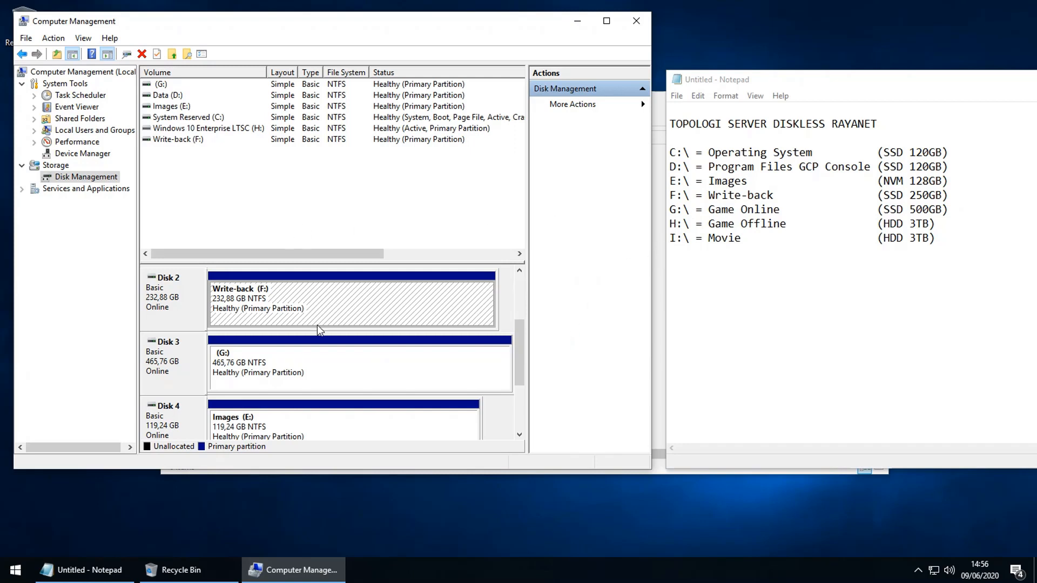
Step: Format Disk 3's G: volume as NTFS with the label Game Online
{"action": "right_click", "coordinate": [290, 366]}
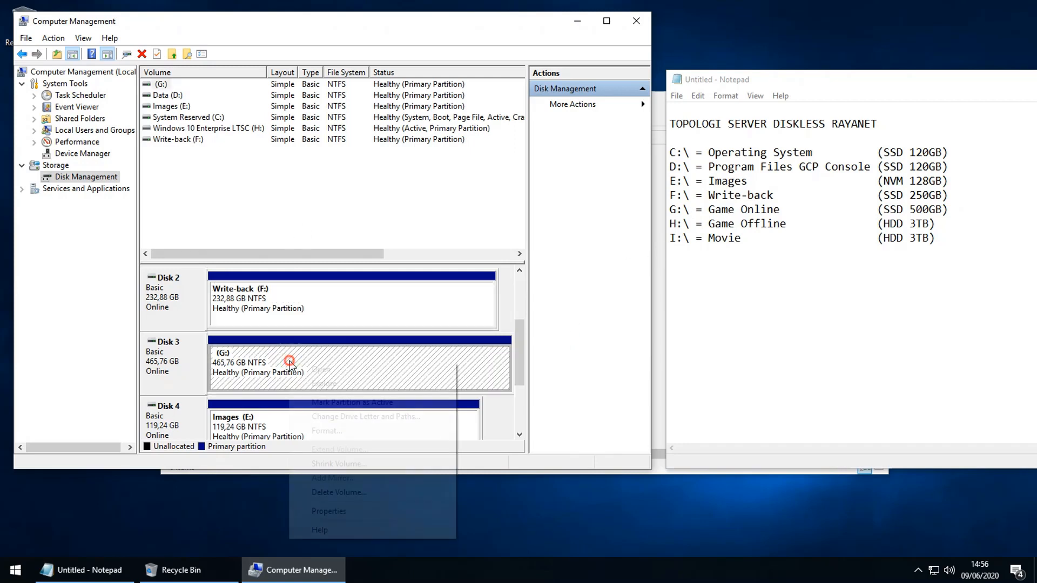
{"action": "left_click", "coordinate": [337, 427]}
{"action": "type", "text": "Game Online"}
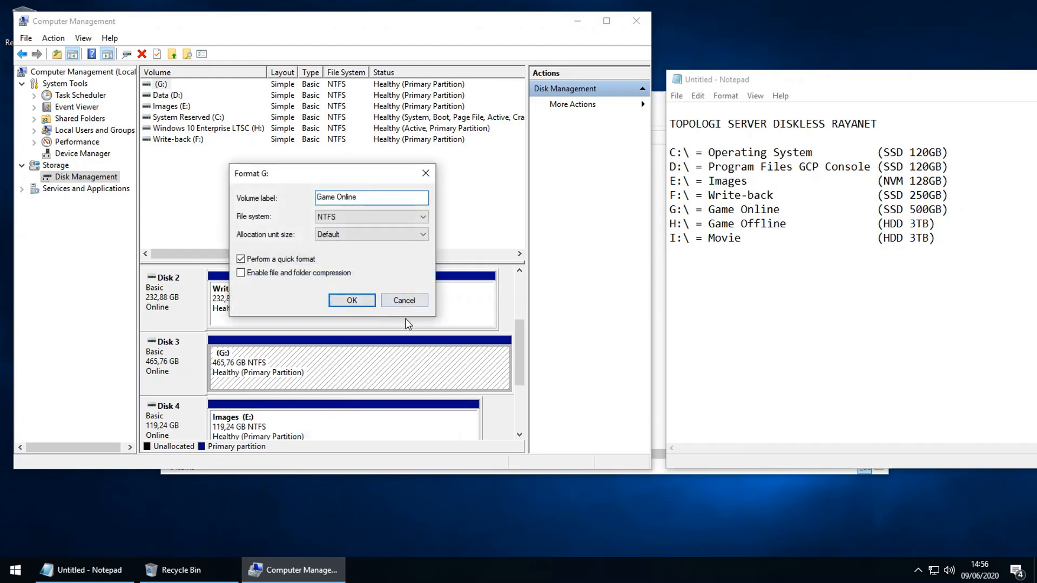
{"action": "left_click", "coordinate": [360, 301]}
{"action": "left_click", "coordinate": [562, 334]}
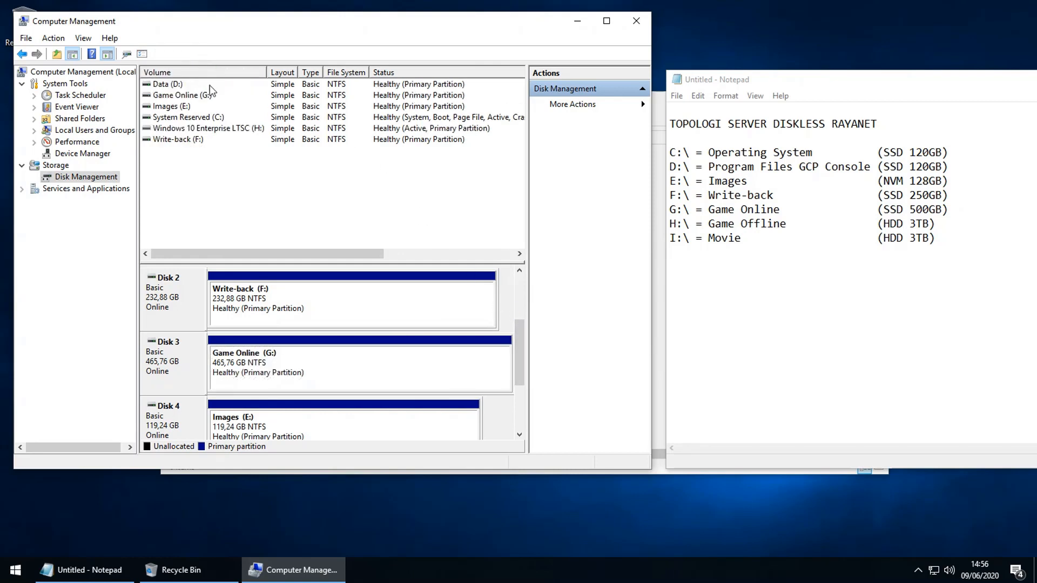
{"action": "left_click", "coordinate": [207, 118]}
{"action": "left_click", "coordinate": [187, 73]}
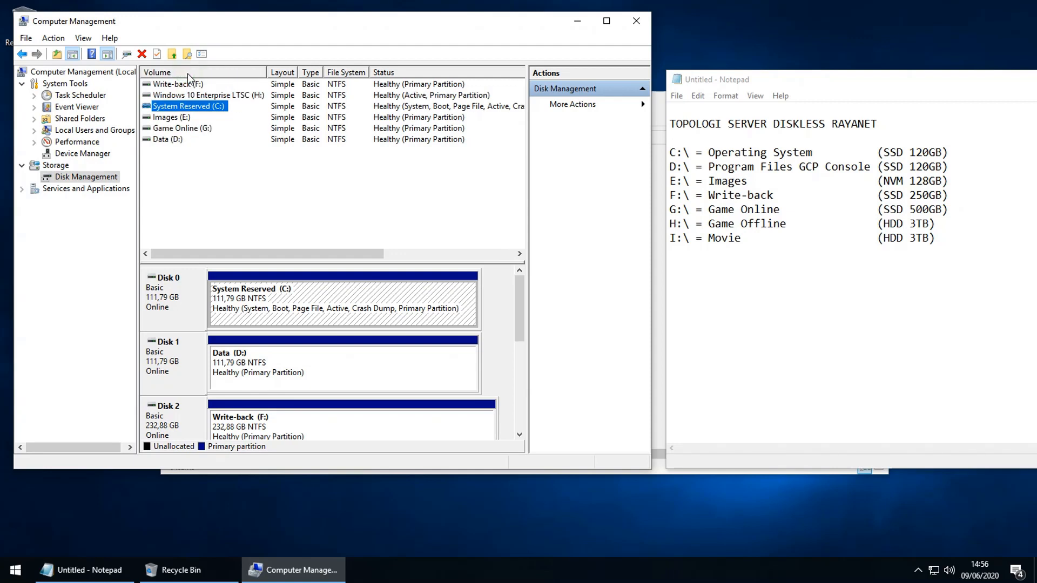
{"action": "left_click", "coordinate": [201, 72]}
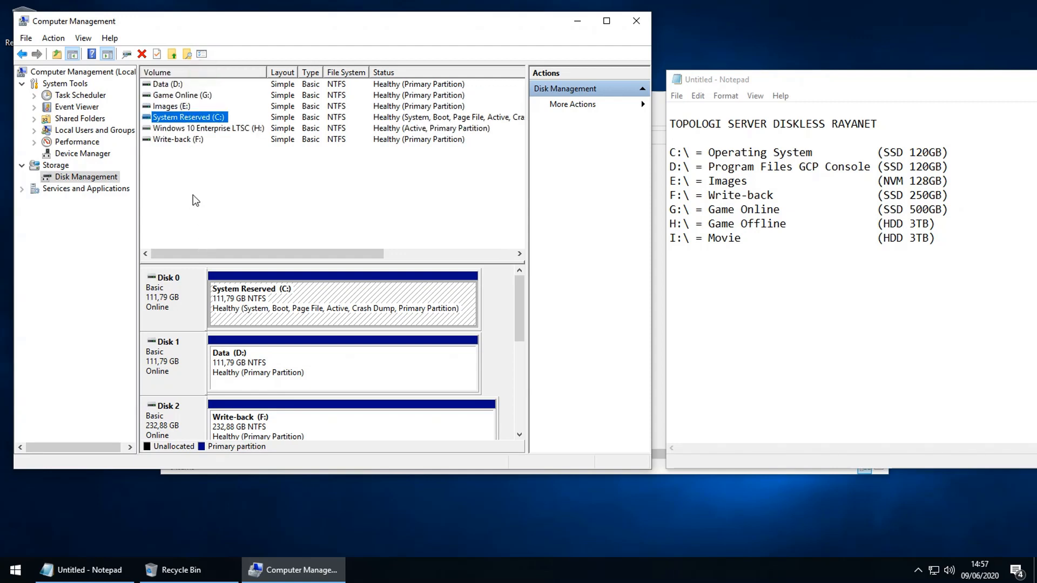
{"action": "left_click", "coordinate": [172, 85]}
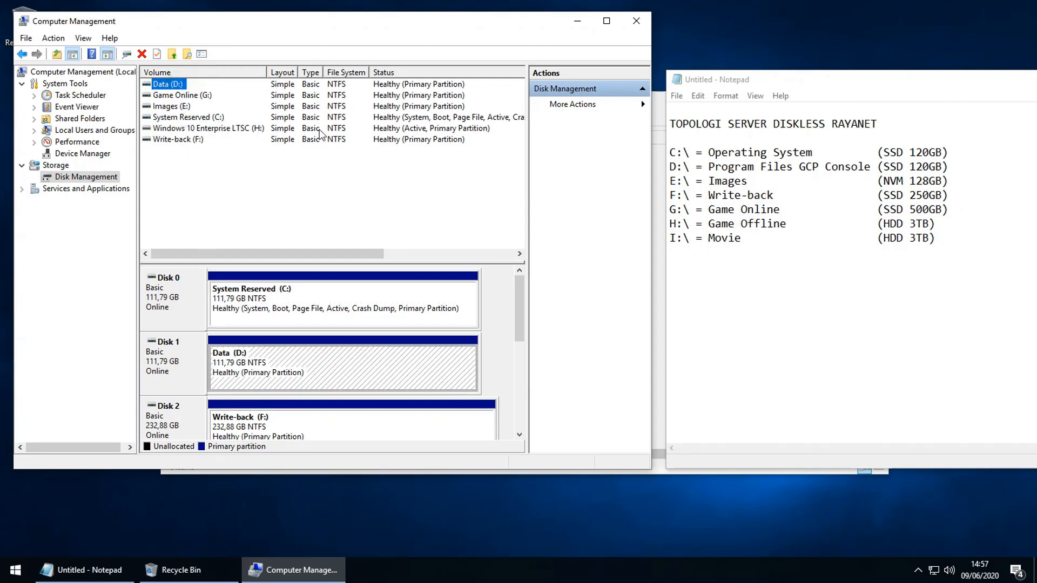
{"action": "left_click", "coordinate": [178, 106]}
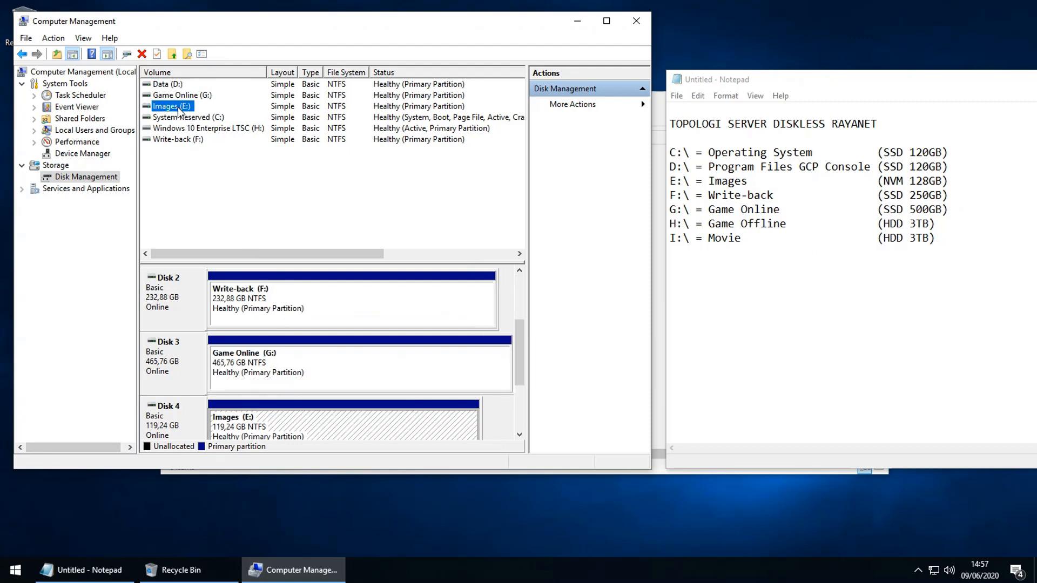
{"action": "left_click", "coordinate": [176, 141]}
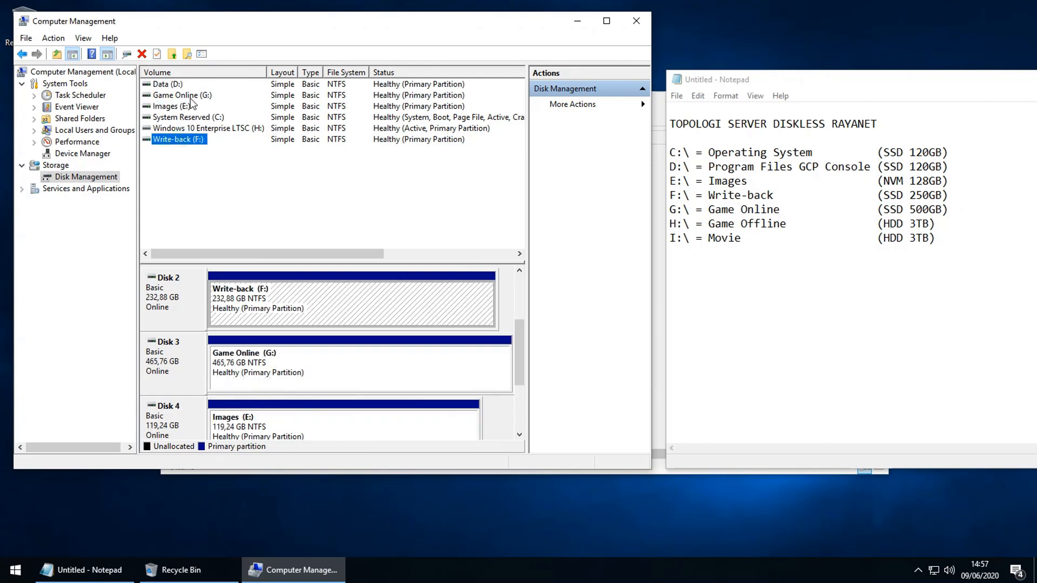
{"action": "left_click", "coordinate": [922, 318]}
{"action": "left_click", "coordinate": [676, 95]}
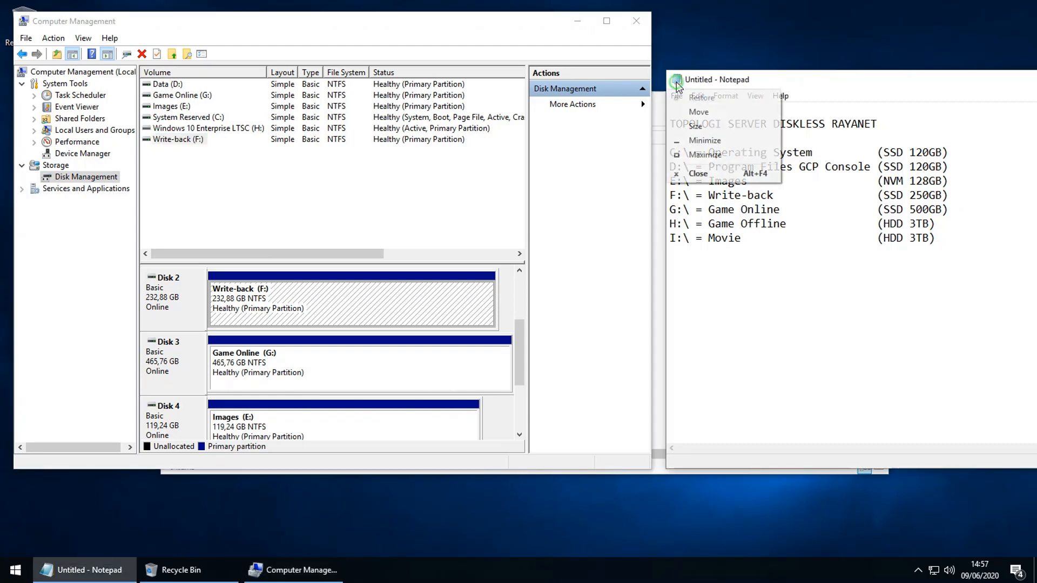
{"action": "left_click", "coordinate": [702, 186]}
Step: Close Notepad unsaved and Computer Management, then open H:\-- TOOLS -- on Windows 10 Enterprise LTSC
{"action": "left_click", "coordinate": [545, 286]}
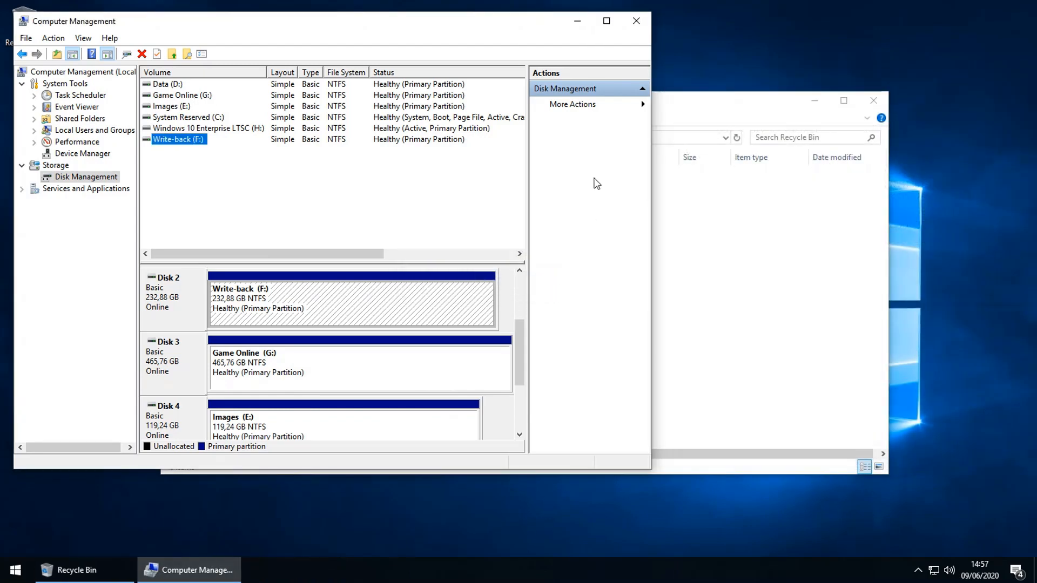
{"action": "left_click", "coordinate": [631, 27]}
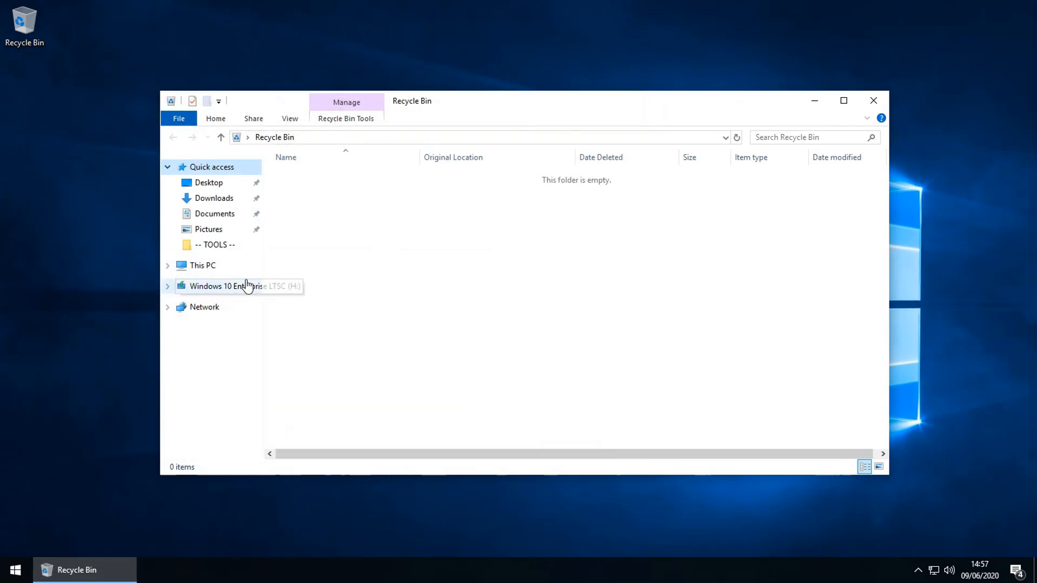
{"action": "left_click", "coordinate": [231, 287]}
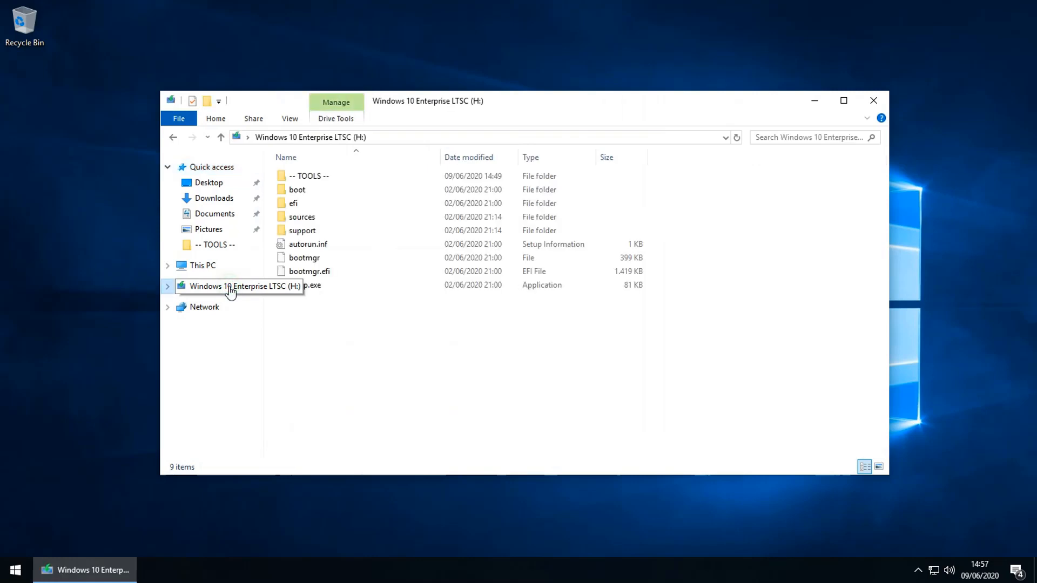
{"action": "double_click", "coordinate": [320, 175]}
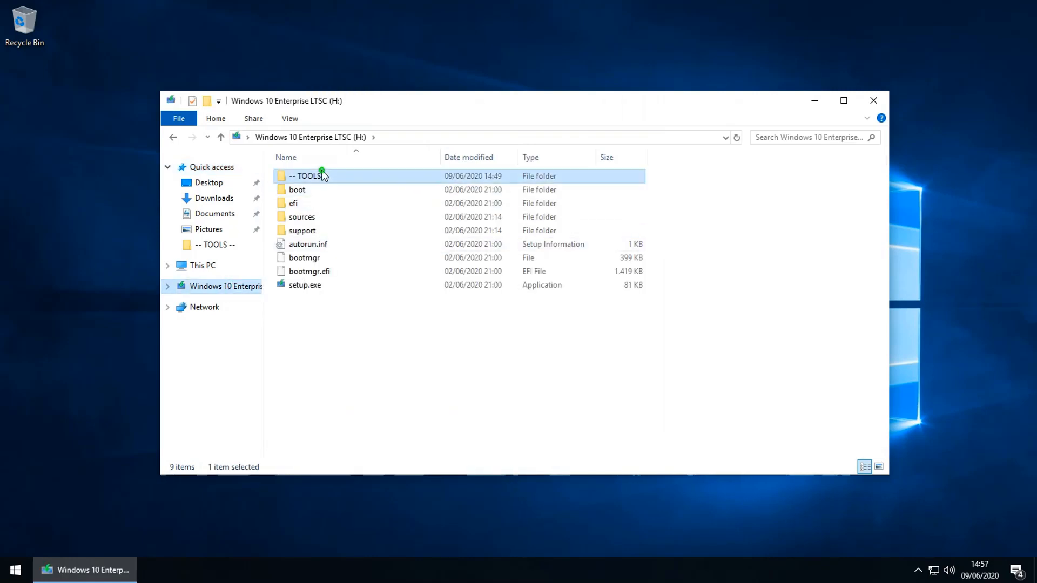
Step: Run GameServer.exe and install Gcp Solution Server to D:\Program Files\GcpSolution
{"action": "double_click", "coordinate": [339, 217]}
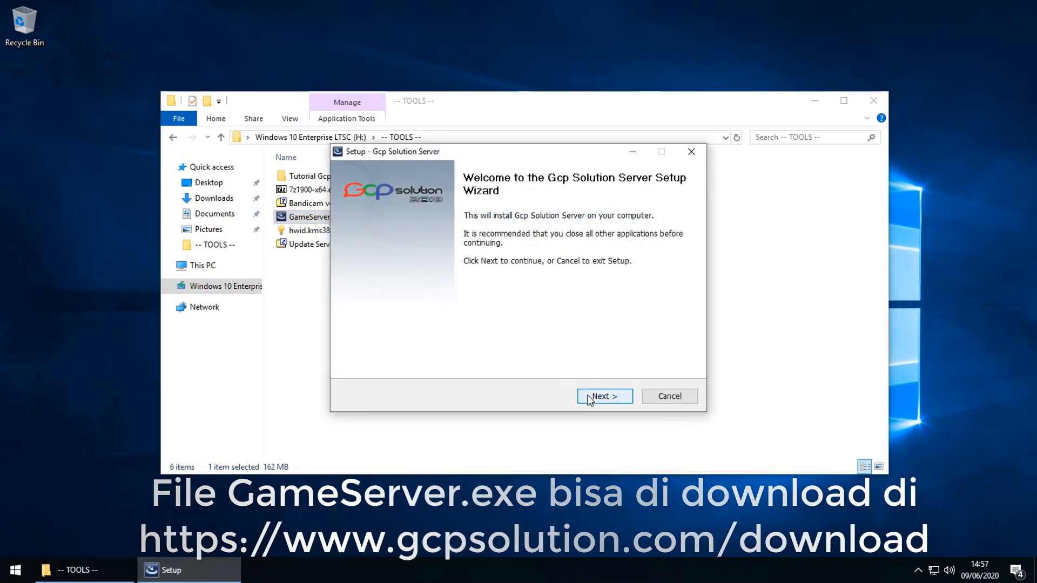
{"action": "left_click", "coordinate": [589, 400]}
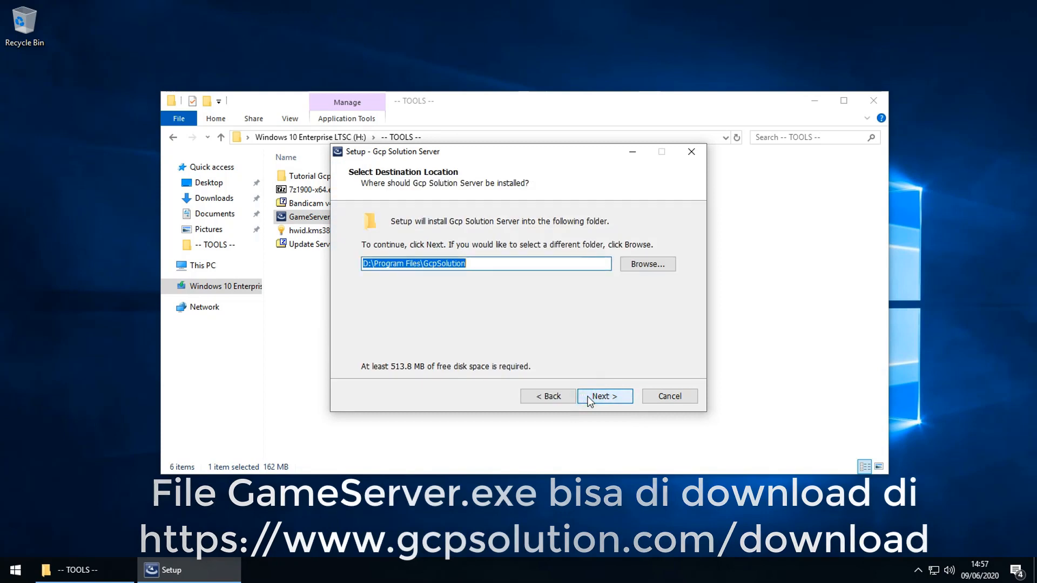
{"action": "left_click", "coordinate": [590, 400]}
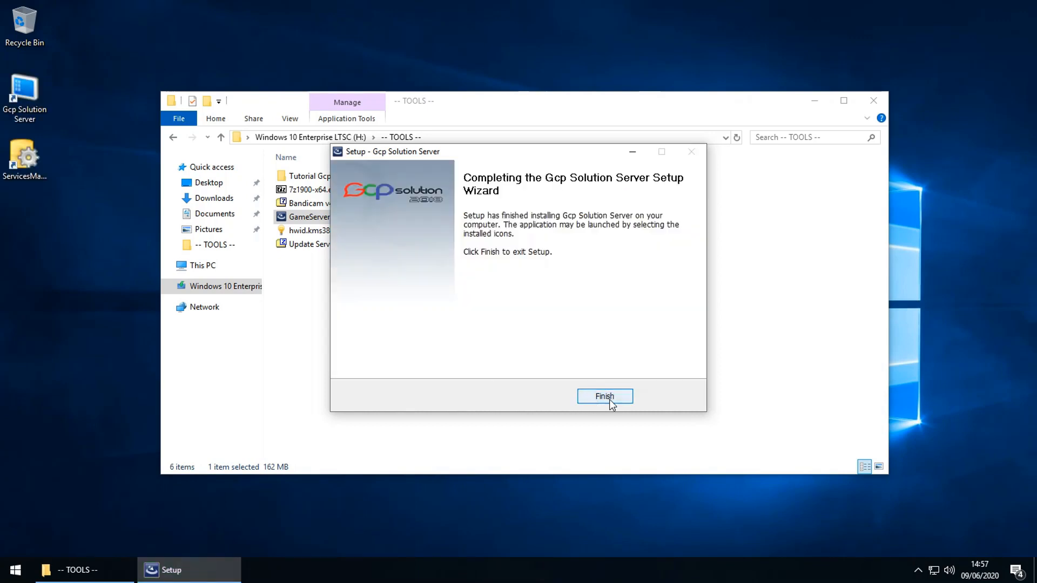
{"action": "left_click", "coordinate": [609, 399]}
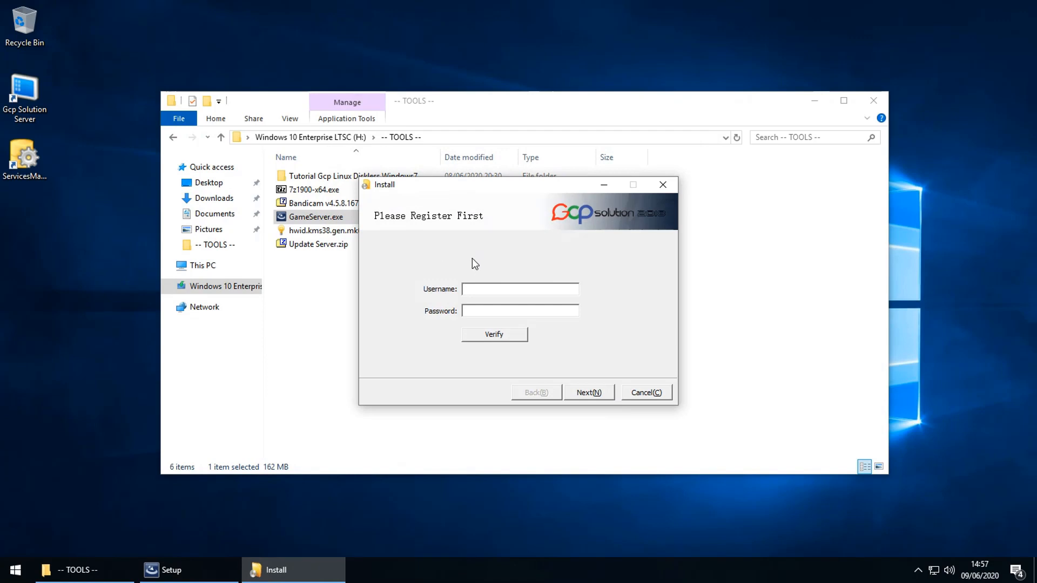
Step: Skip registration with an unverified account, keeping server IP 192.168.0.100 and the Gcp download line
{"action": "left_click", "coordinate": [589, 390]}
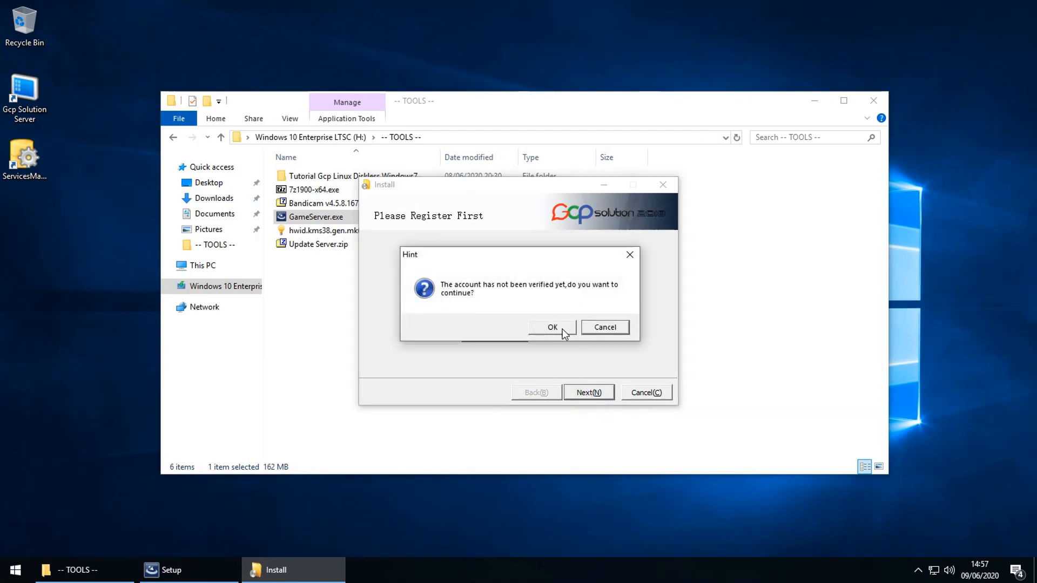
{"action": "left_click", "coordinate": [546, 327]}
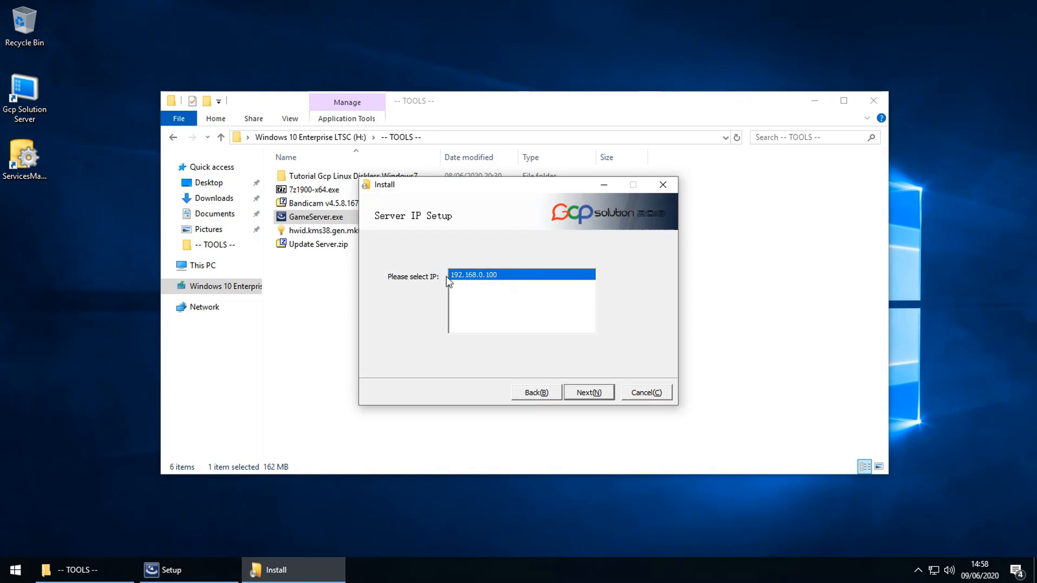
{"action": "left_click", "coordinate": [580, 393]}
{"action": "left_click", "coordinate": [480, 293]}
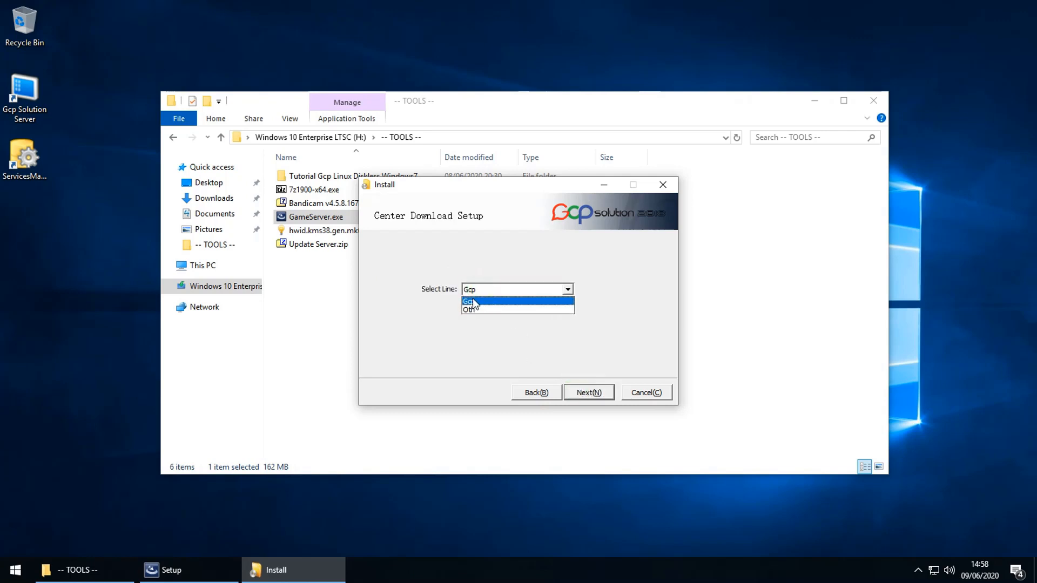
{"action": "left_click", "coordinate": [474, 301]}
{"action": "left_click", "coordinate": [588, 394]}
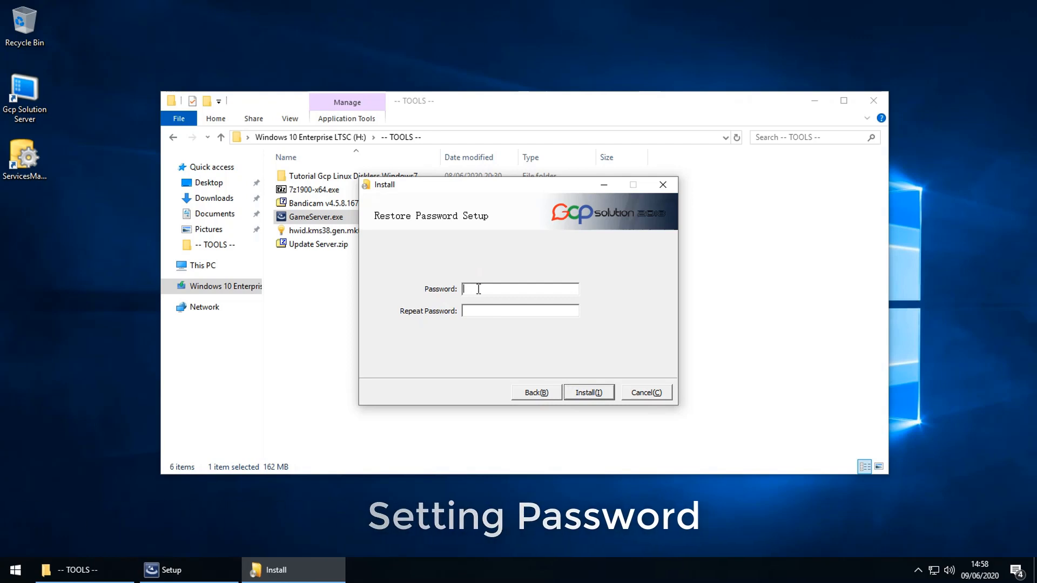
Step: Enter and repeat the restore password, install the server components, and finish the installer
{"action": "type", "text": "******"}
{"action": "left_click", "coordinate": [493, 310]}
{"action": "type", "text": "*"}
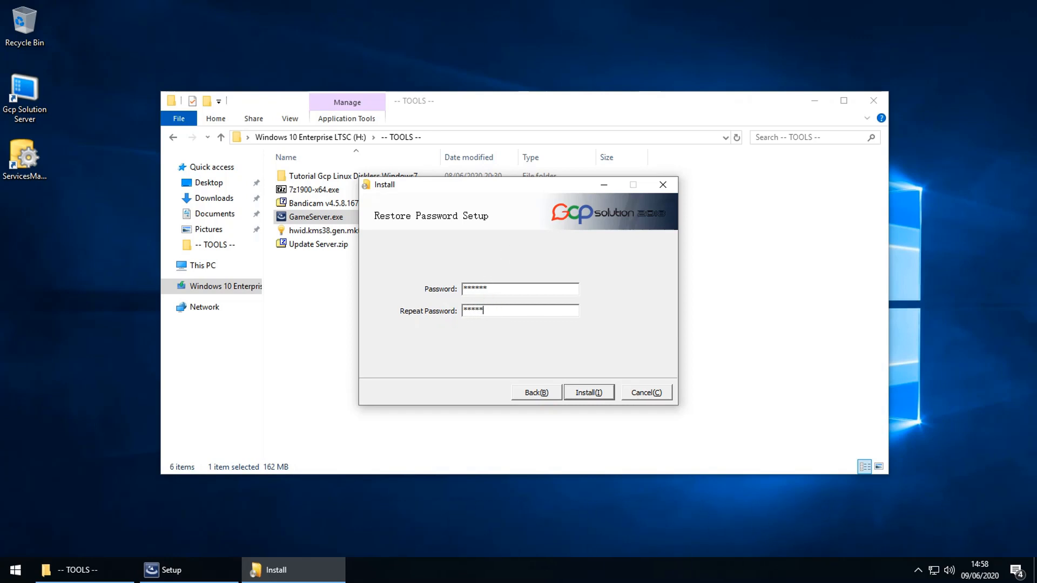
{"action": "left_click", "coordinate": [592, 396]}
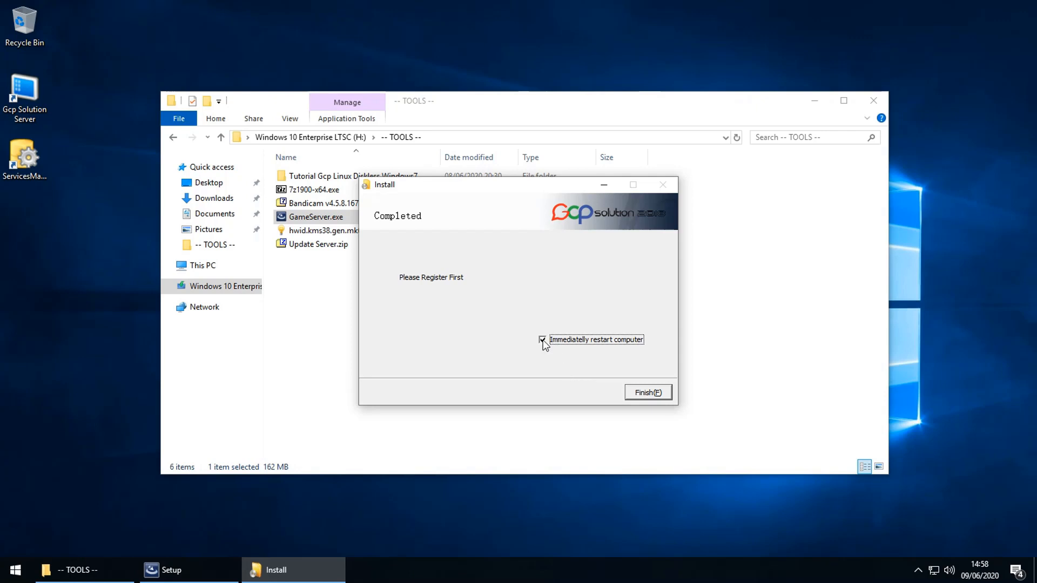
{"action": "left_click", "coordinate": [648, 393]}
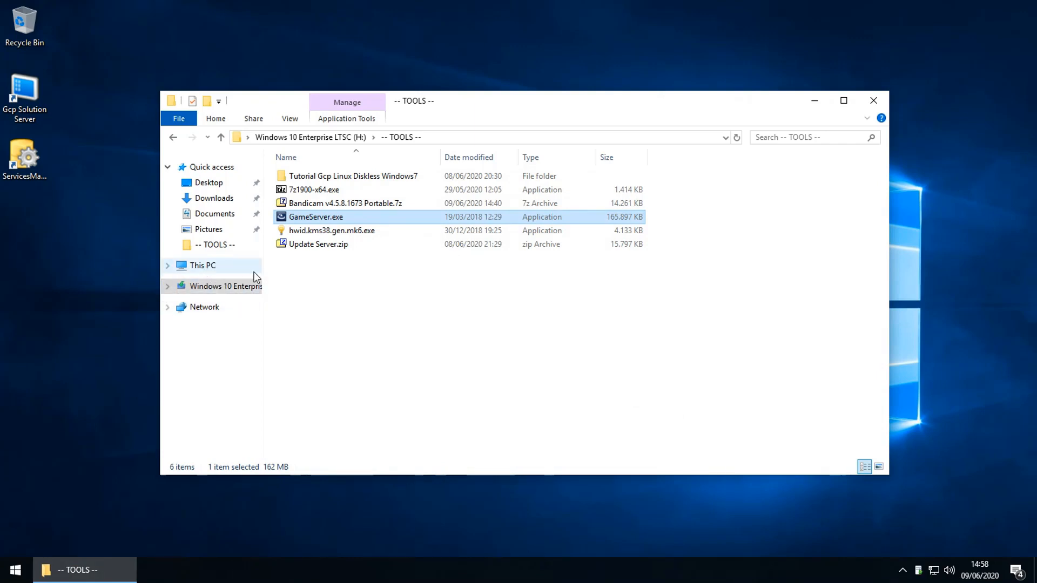
Step: Launch Computer Management through Manage on This PC's context menu in File Explorer
{"action": "right_click", "coordinate": [206, 268]}
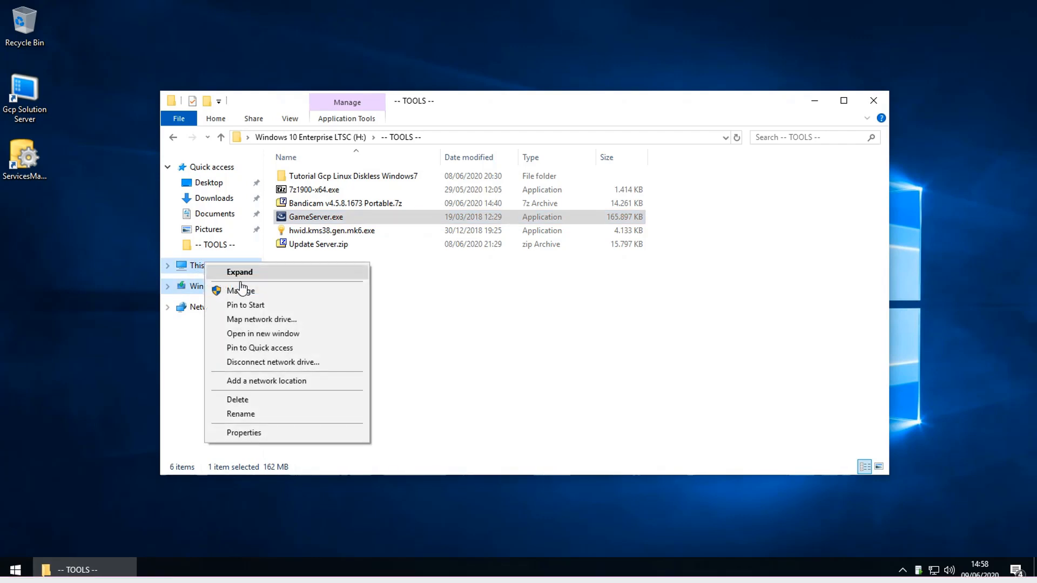
{"action": "left_click", "coordinate": [443, 296]}
{"action": "right_click", "coordinate": [189, 266]}
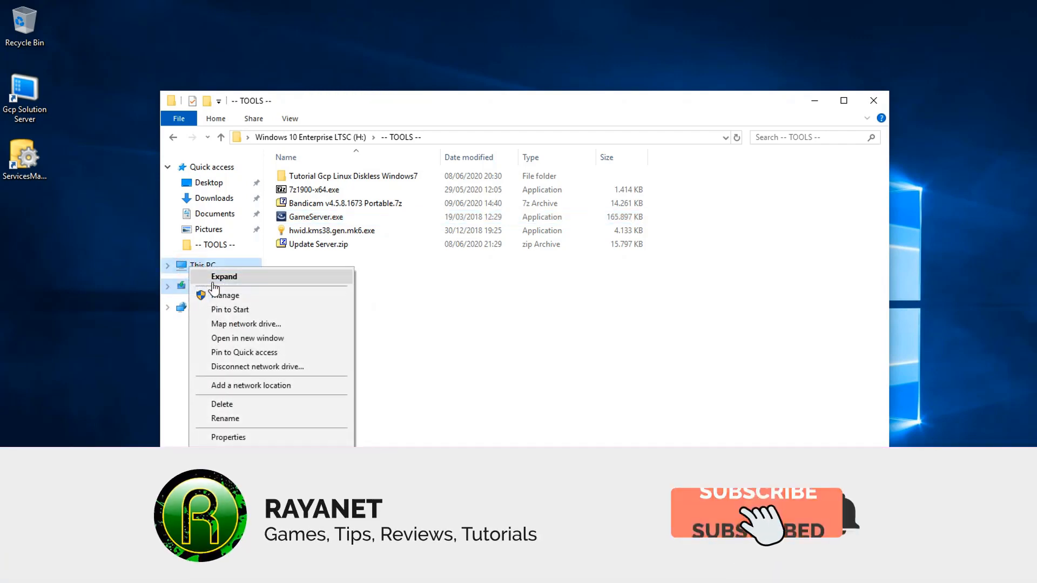
{"action": "left_click", "coordinate": [249, 298]}
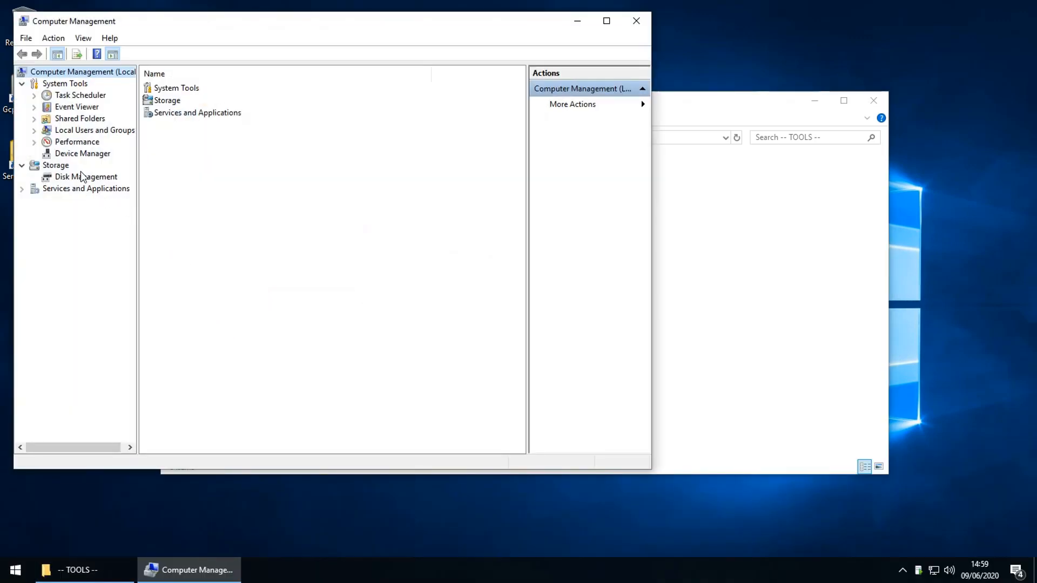
Step: In Device Manager, select the PC-SERVER root and start Add legacy hardware
{"action": "left_click", "coordinate": [87, 153]}
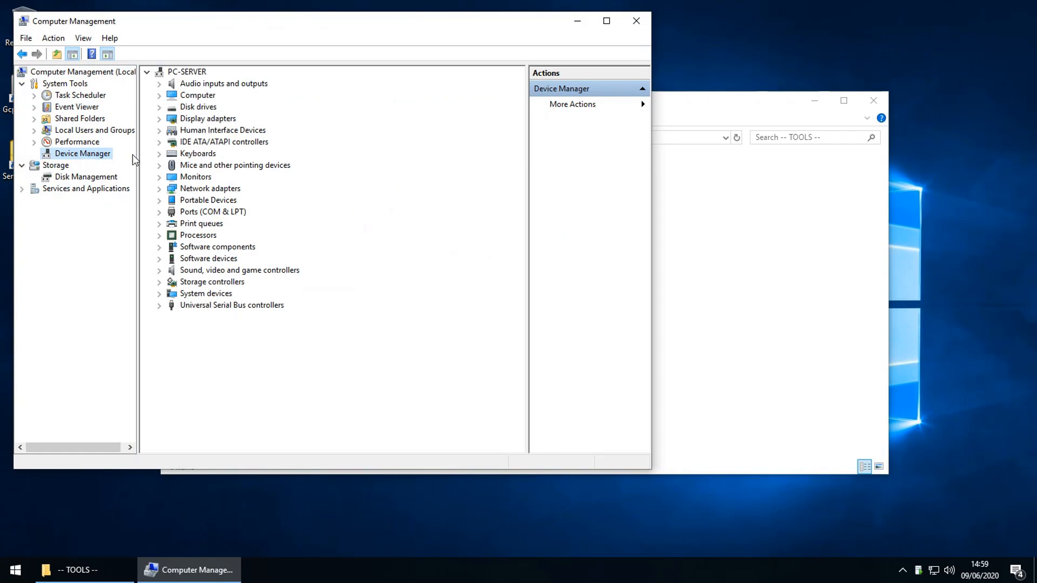
{"action": "left_click", "coordinate": [189, 72]}
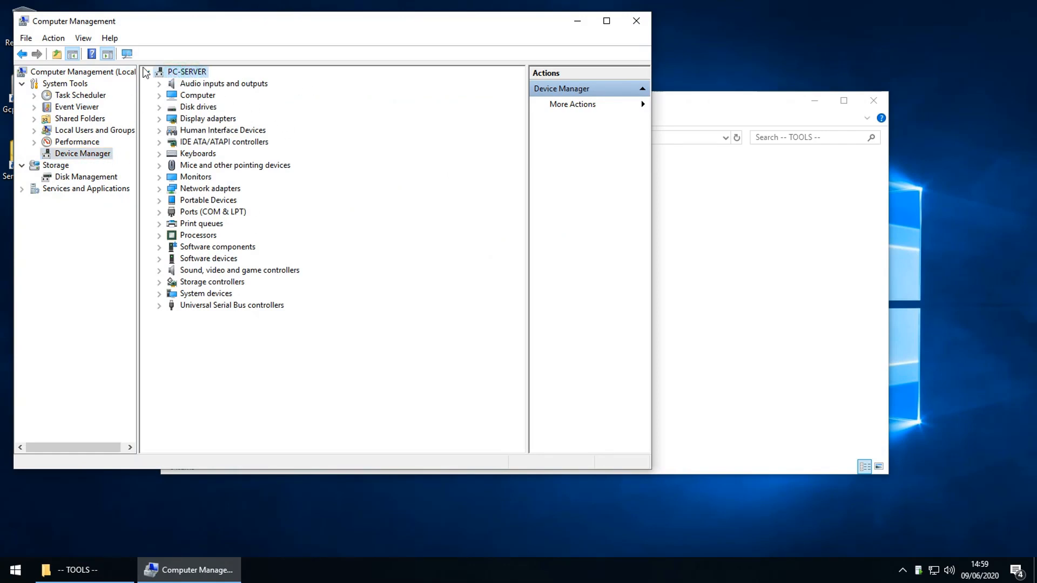
{"action": "left_click", "coordinate": [54, 37]}
{"action": "left_click", "coordinate": [78, 69]}
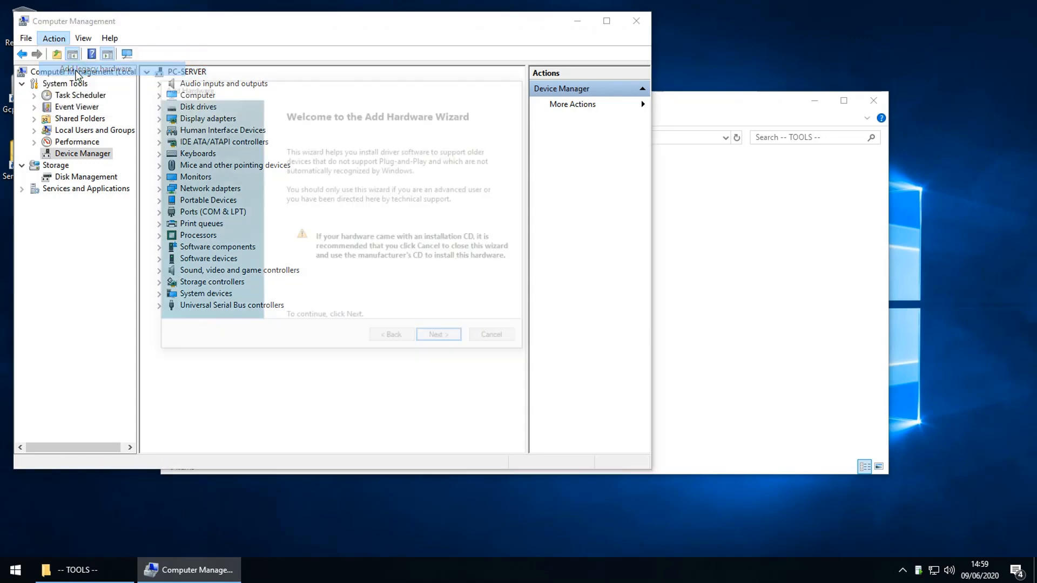
Step: Choose manual hardware selection from a list and reach the Have Disk driver prompt
{"action": "left_click", "coordinate": [442, 340]}
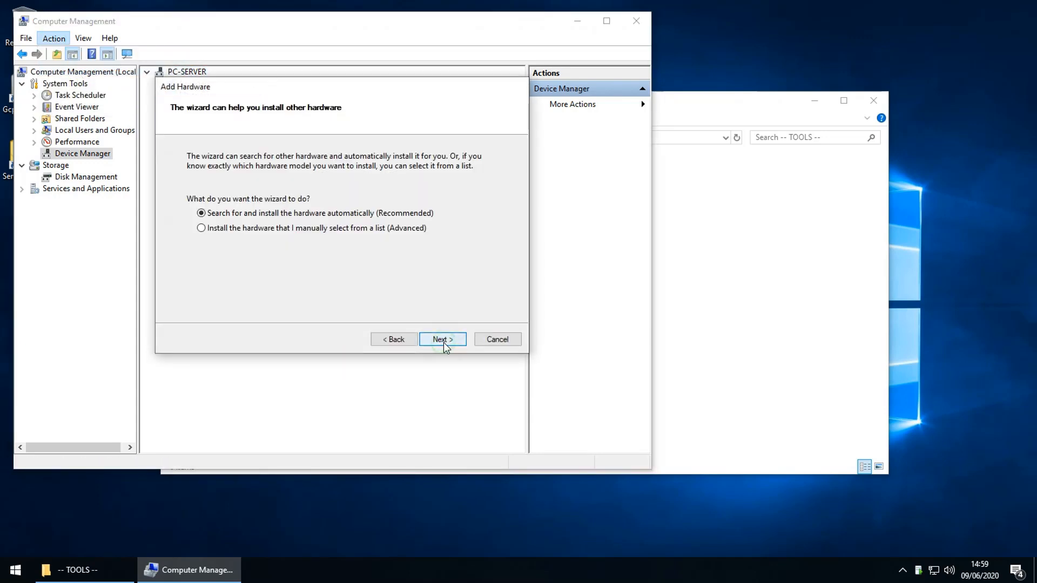
{"action": "left_click", "coordinate": [267, 228]}
{"action": "left_click", "coordinate": [446, 338]}
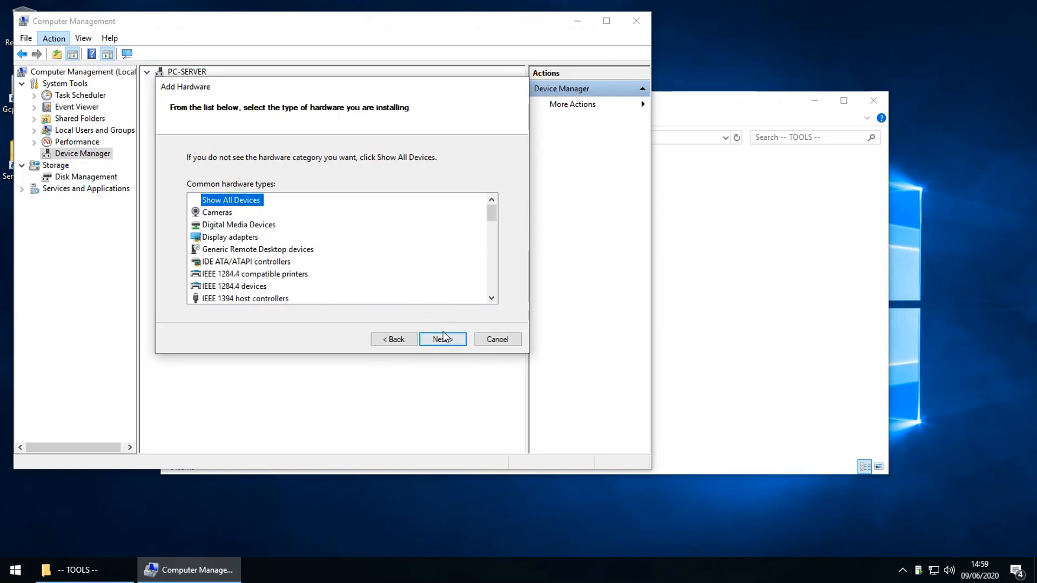
{"action": "left_click", "coordinate": [443, 338]}
{"action": "left_click", "coordinate": [468, 295]}
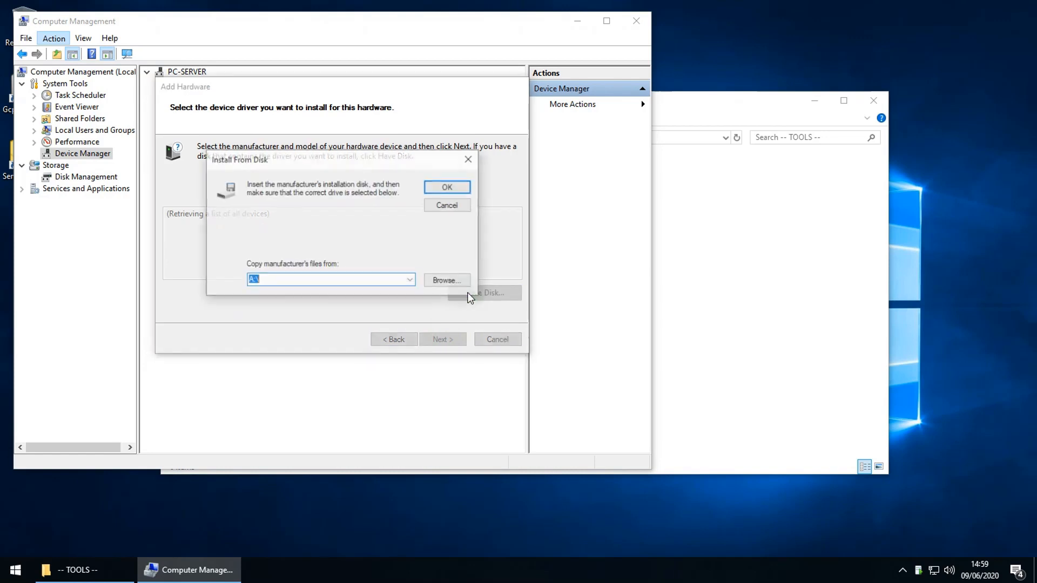
Step: Browse for the driver file and navigate to Program Files on the Data (D:) drive
{"action": "left_click", "coordinate": [440, 280]}
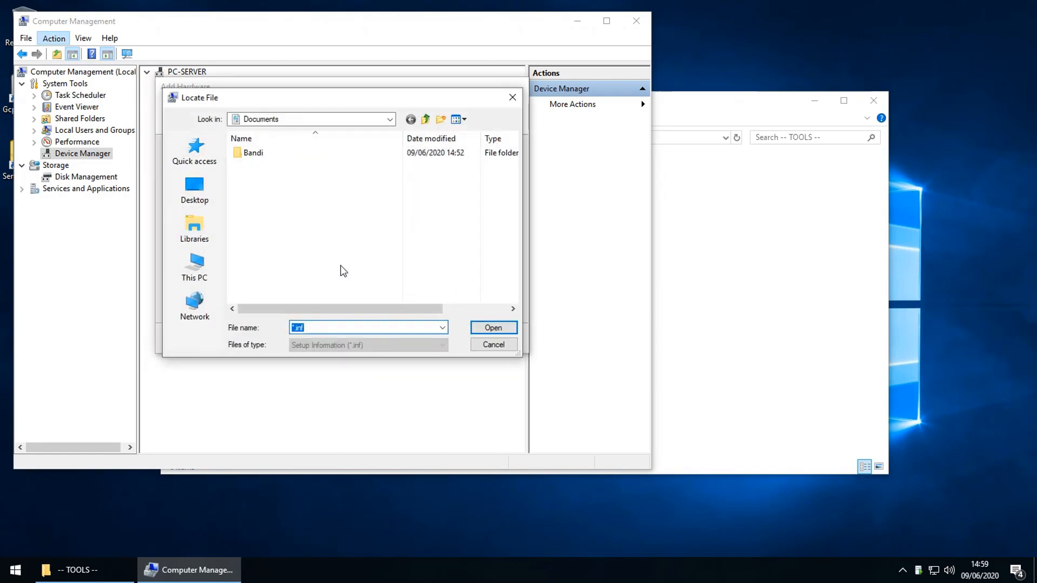
{"action": "left_click", "coordinate": [209, 268]}
{"action": "scroll", "coordinate": [474, 289], "scroll_direction": "down", "scroll_amount": 6}
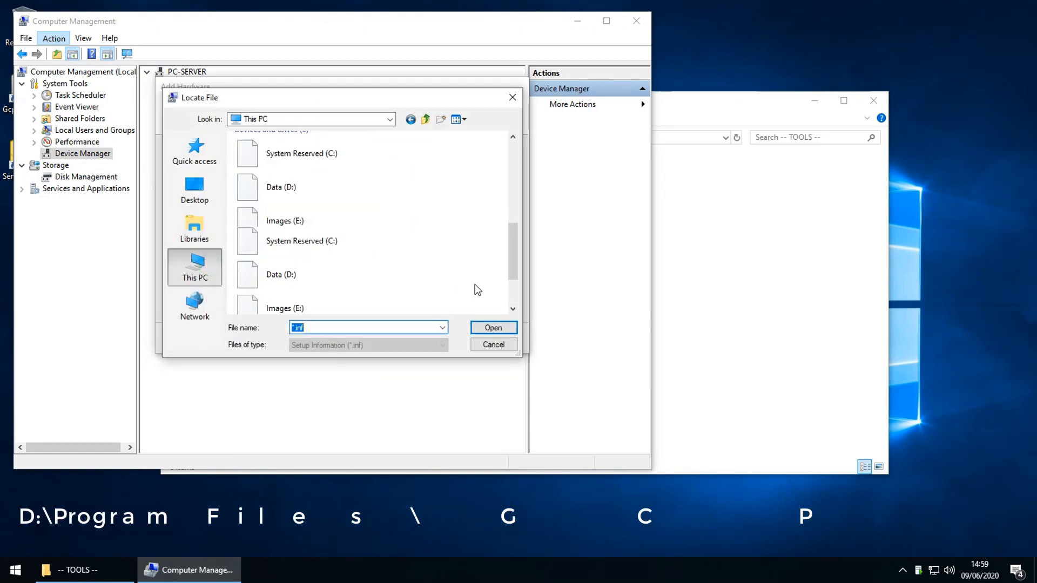
{"action": "scroll", "coordinate": [398, 261], "scroll_direction": "up", "scroll_amount": 2}
{"action": "double_click", "coordinate": [301, 201]}
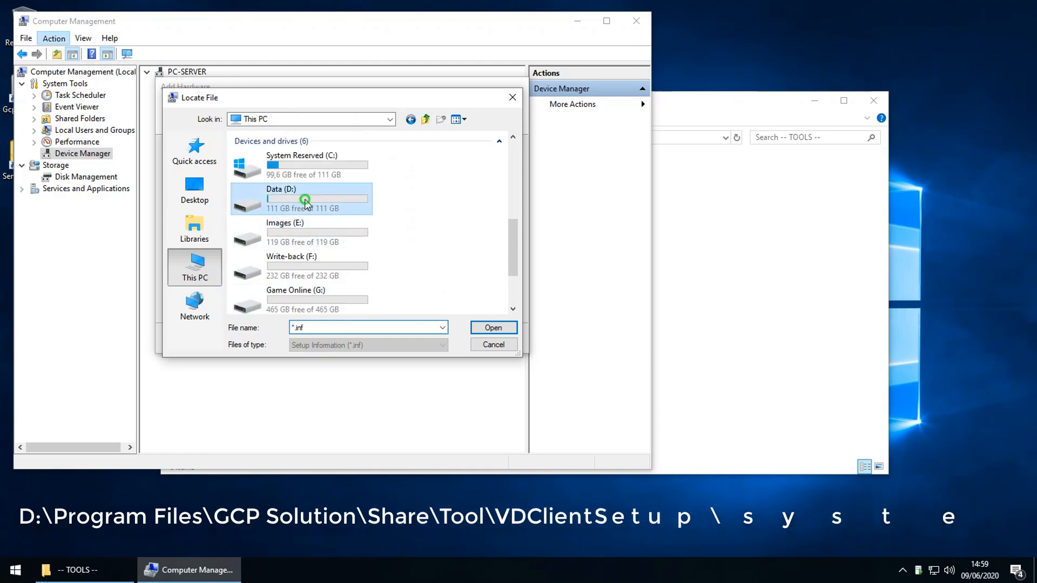
{"action": "double_click", "coordinate": [291, 153]}
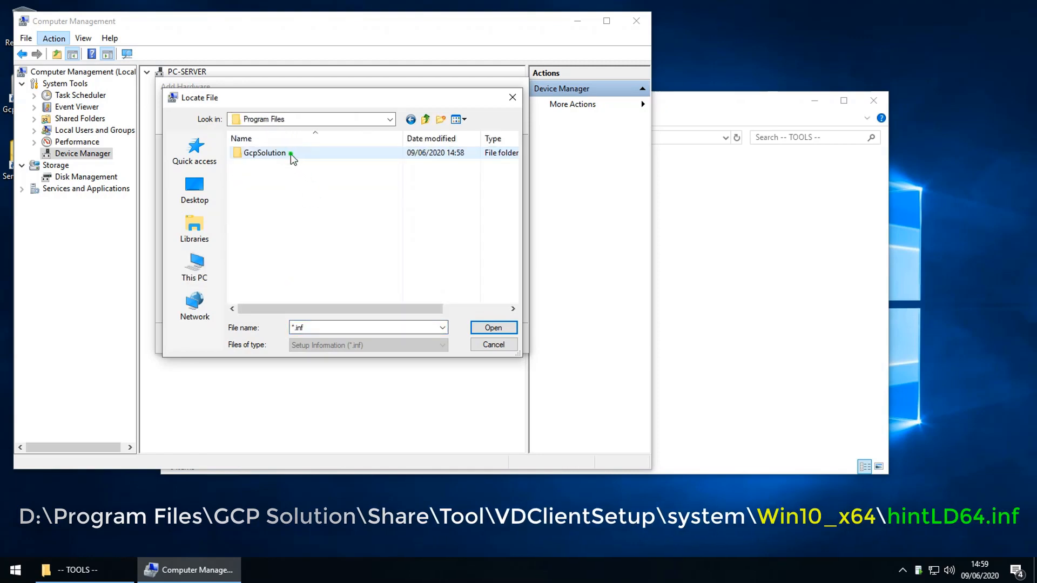
{"action": "left_click", "coordinate": [291, 154]}
{"action": "left_click", "coordinate": [324, 119]}
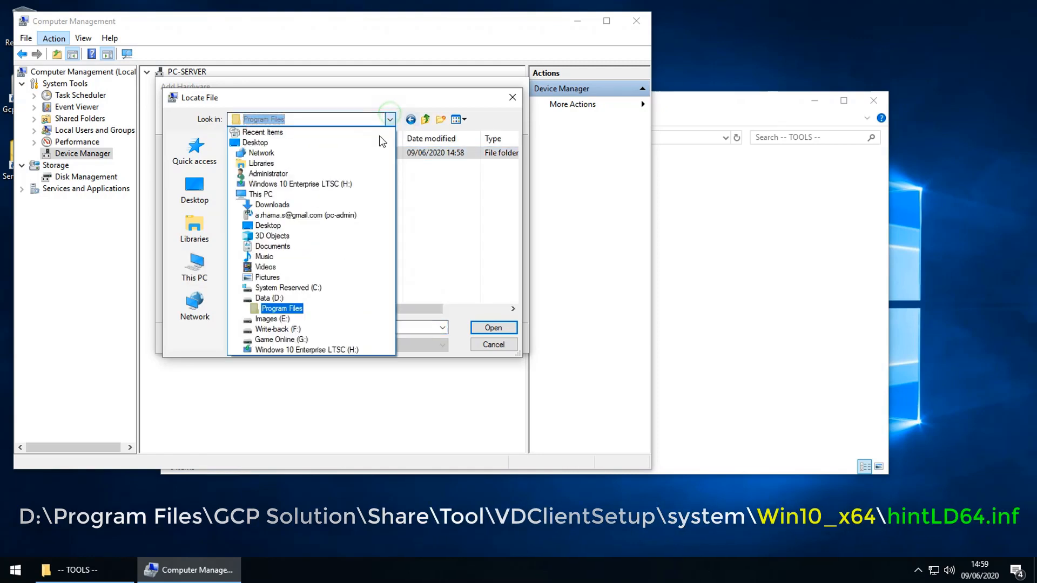
{"action": "left_click", "coordinate": [281, 308]}
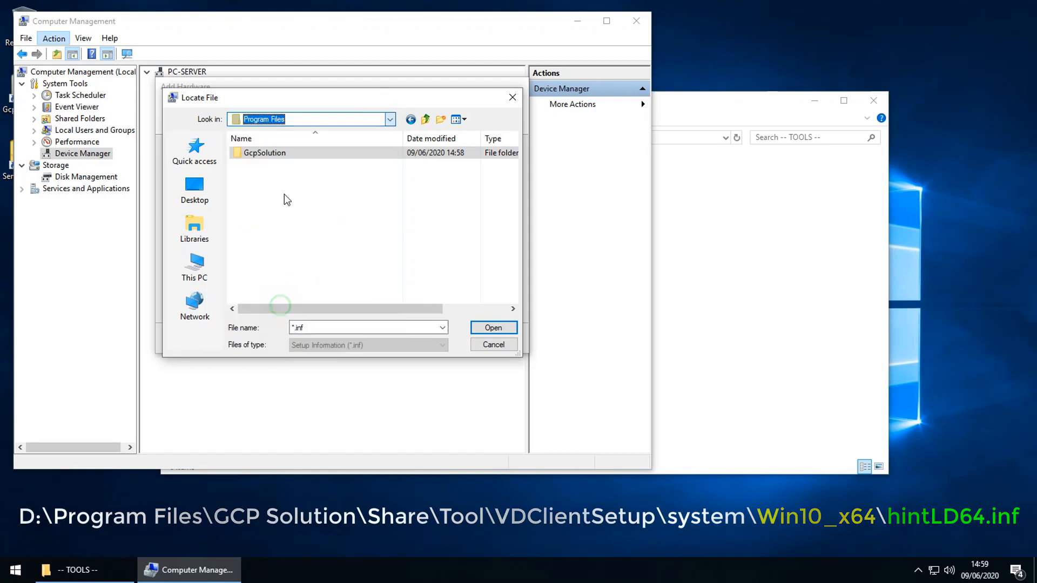
Step: Pick hintLD64.inf from GcpSolution\Share\Tool\VDClientSetup\system\Win10_X64 and confirm the location
{"action": "double_click", "coordinate": [271, 156]}
{"action": "scroll", "coordinate": [303, 283], "scroll_direction": "down", "scroll_amount": 2}
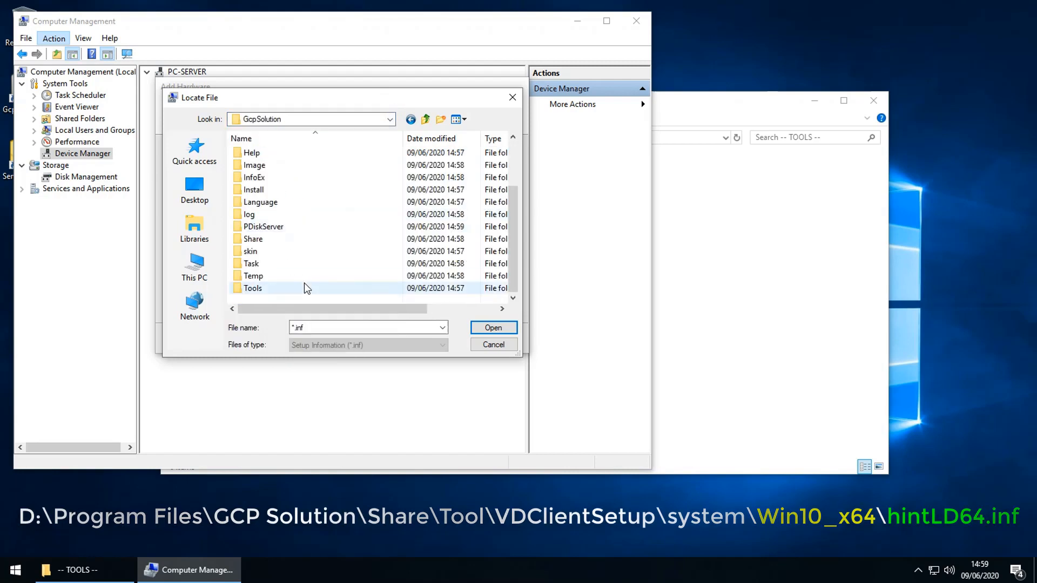
{"action": "double_click", "coordinate": [252, 239]}
{"action": "double_click", "coordinate": [258, 277]}
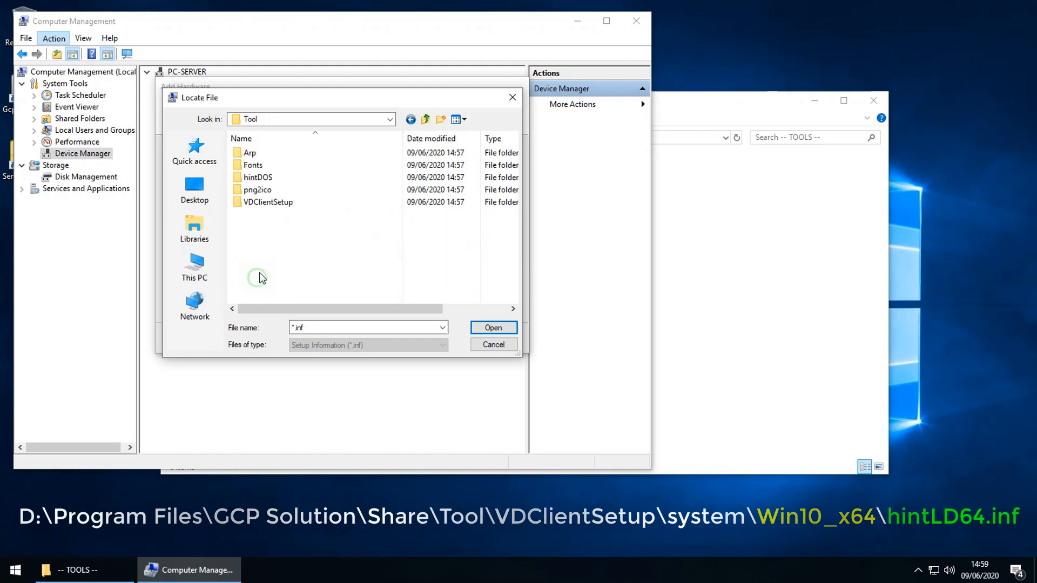
{"action": "double_click", "coordinate": [275, 203]}
{"action": "left_click", "coordinate": [276, 204]}
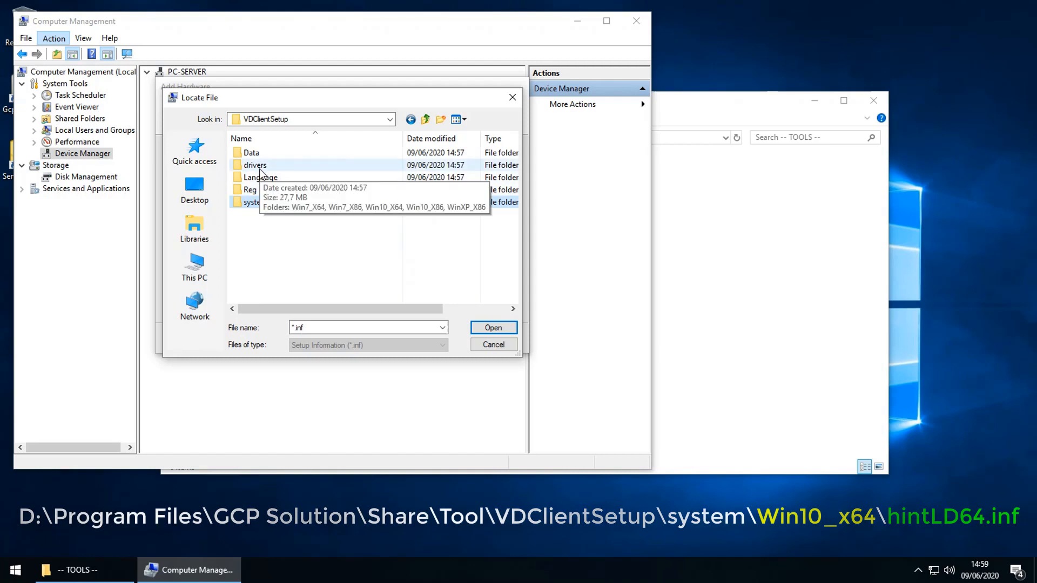
{"action": "double_click", "coordinate": [263, 204]}
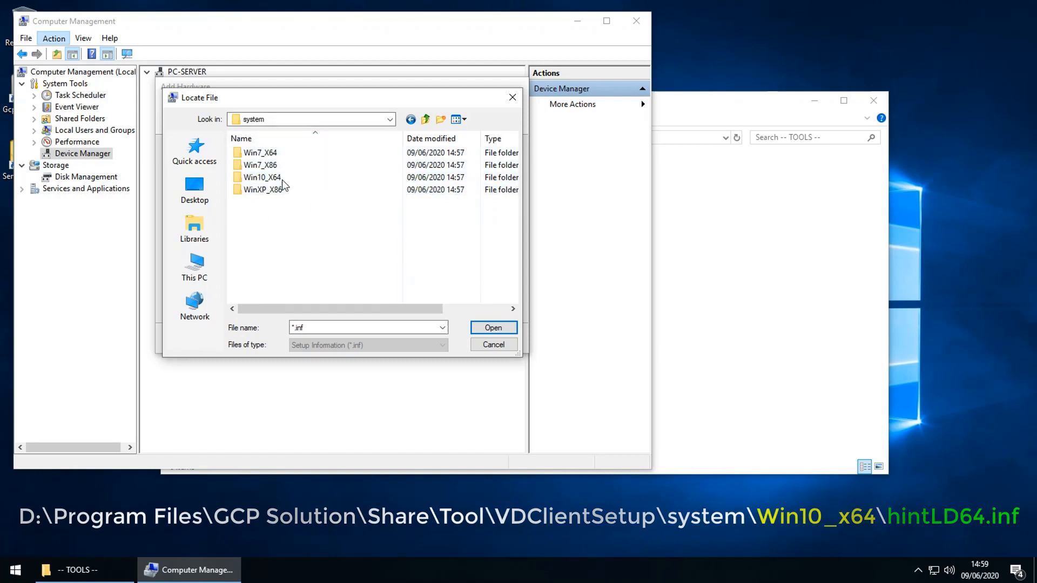
{"action": "left_click", "coordinate": [261, 181]}
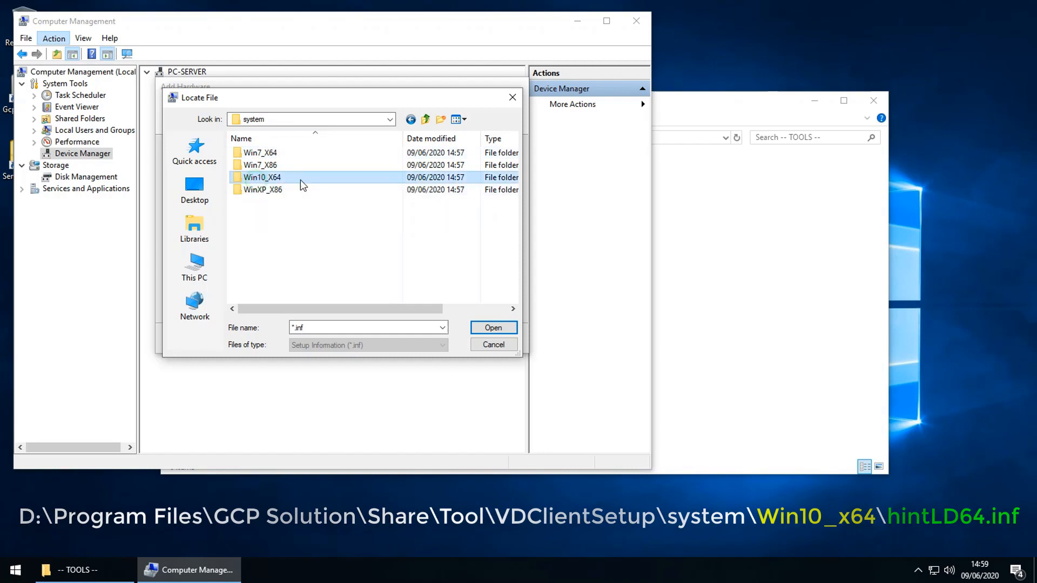
{"action": "double_click", "coordinate": [253, 181]}
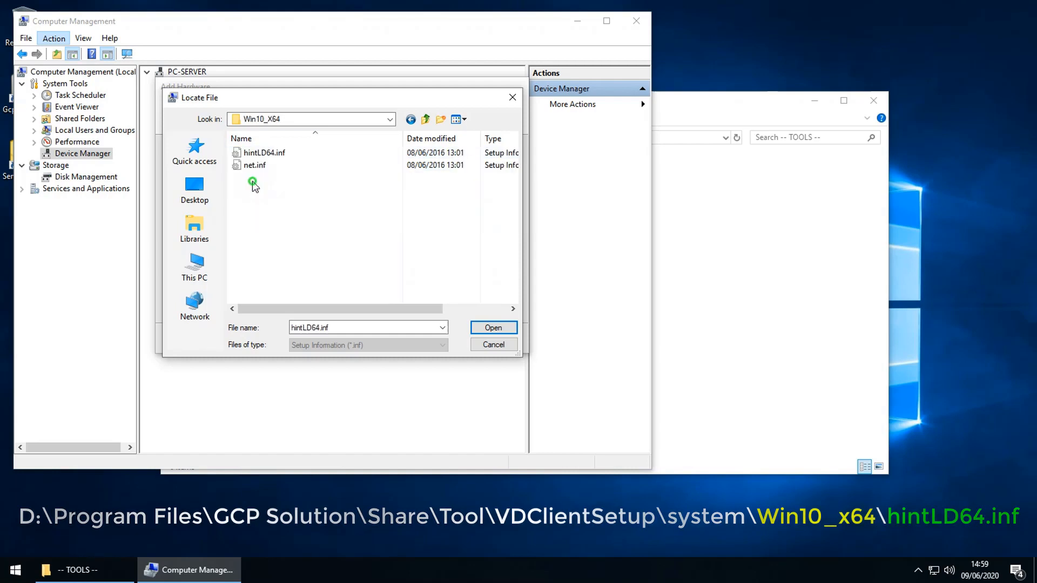
{"action": "double_click", "coordinate": [264, 153]}
{"action": "left_click", "coordinate": [450, 189]}
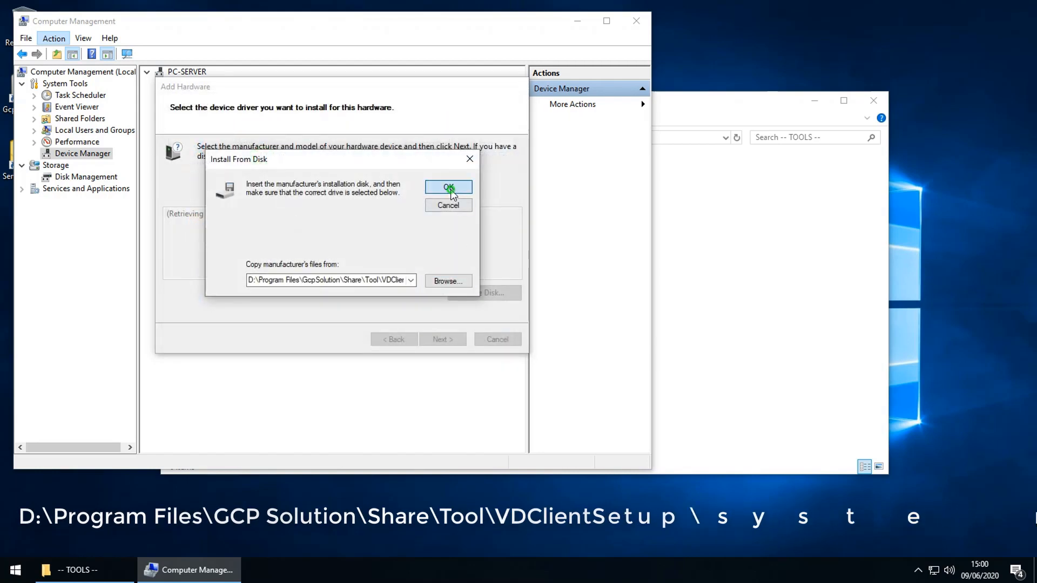
Step: Install the unsigned HintLD Driver anyway and finish the hardware wizard
{"action": "left_click", "coordinate": [443, 339]}
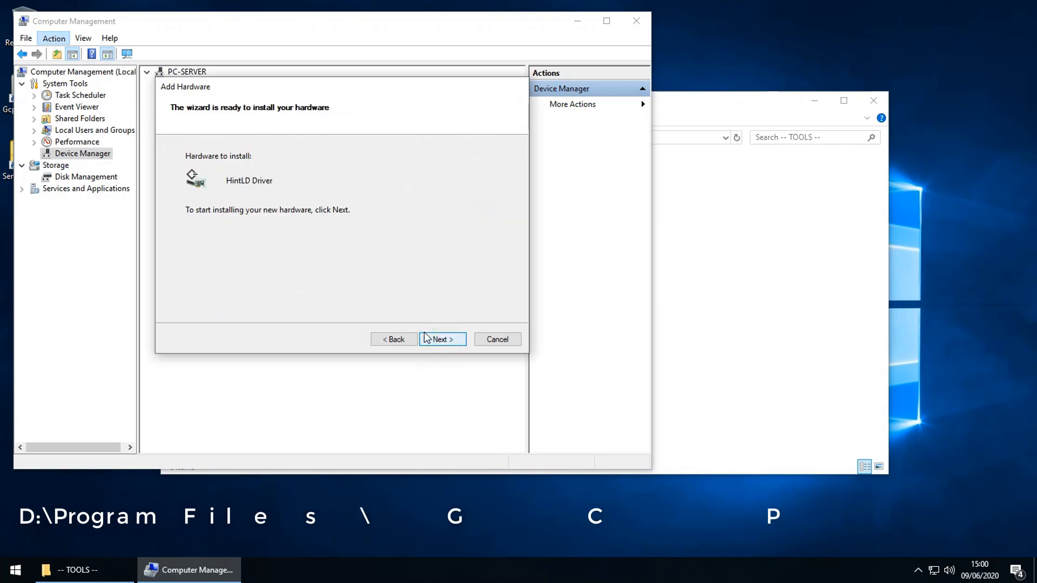
{"action": "left_click", "coordinate": [446, 339]}
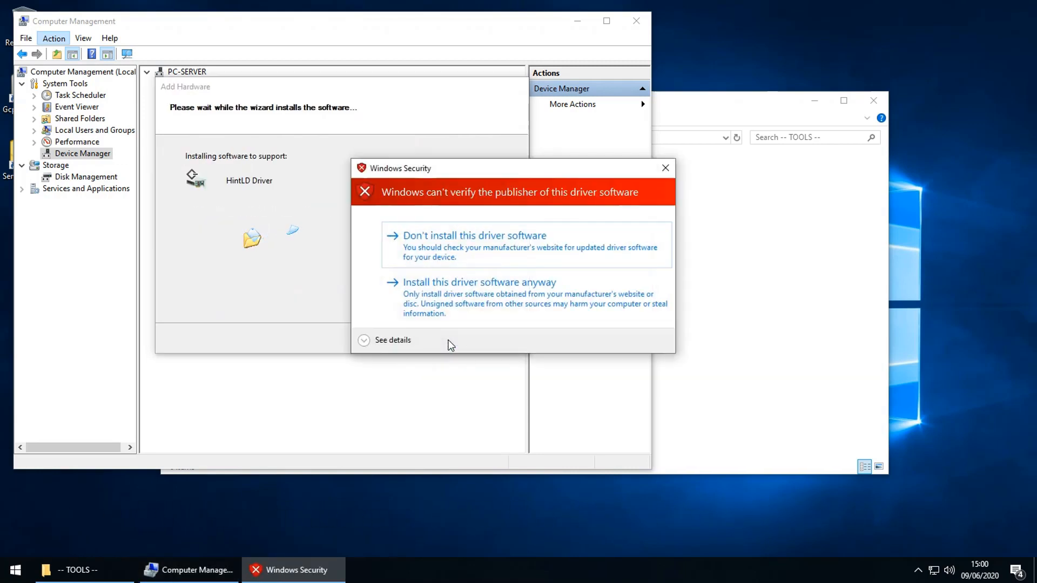
{"action": "left_click", "coordinate": [528, 292]}
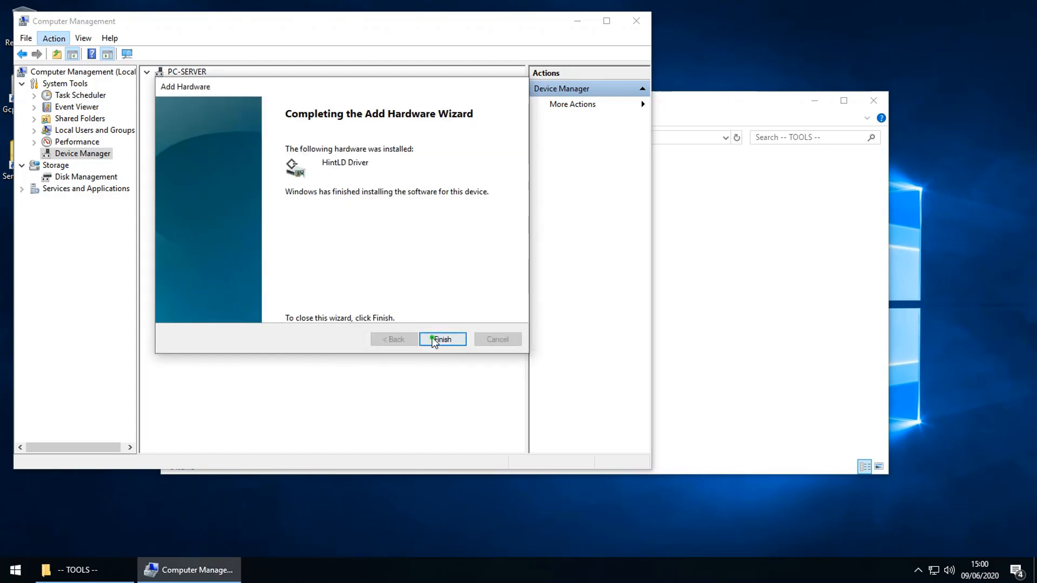
{"action": "left_click", "coordinate": [434, 341]}
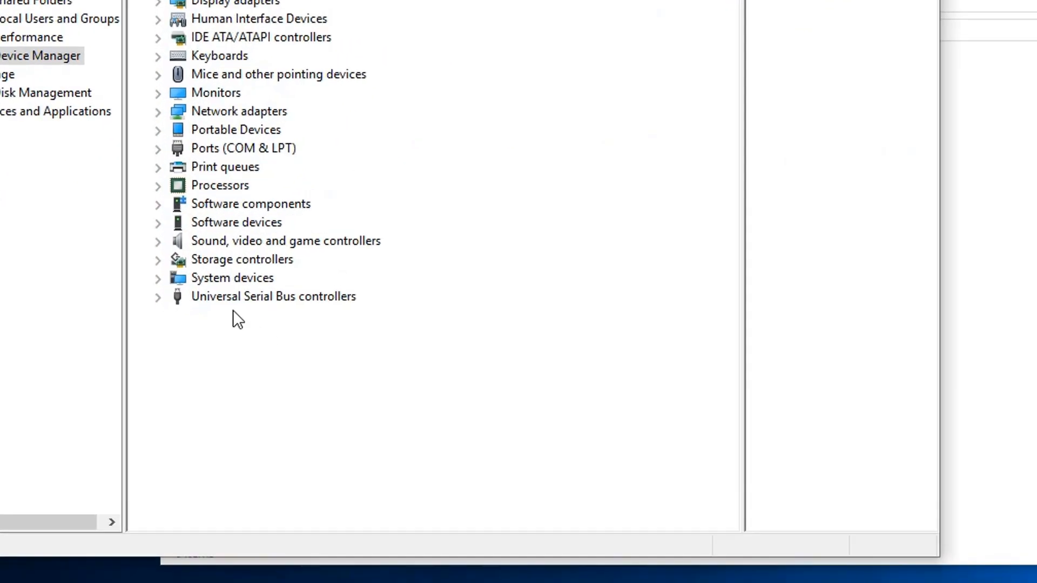
Step: Verify HintLD Driver appears under Storage controllers, then close Computer Management
{"action": "left_click", "coordinate": [158, 282]}
{"action": "left_click", "coordinate": [297, 160]}
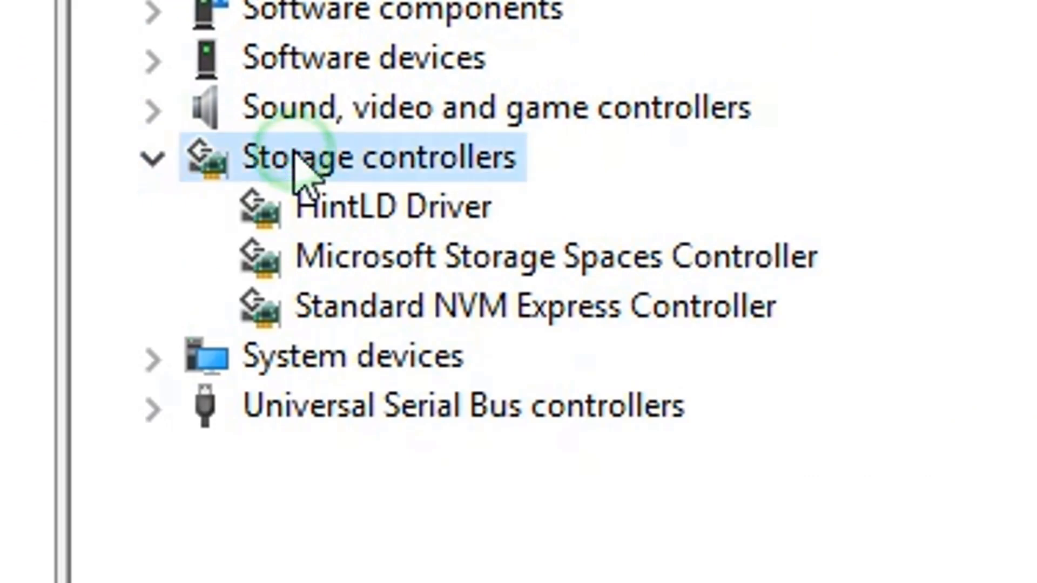
{"action": "left_click", "coordinate": [372, 210]}
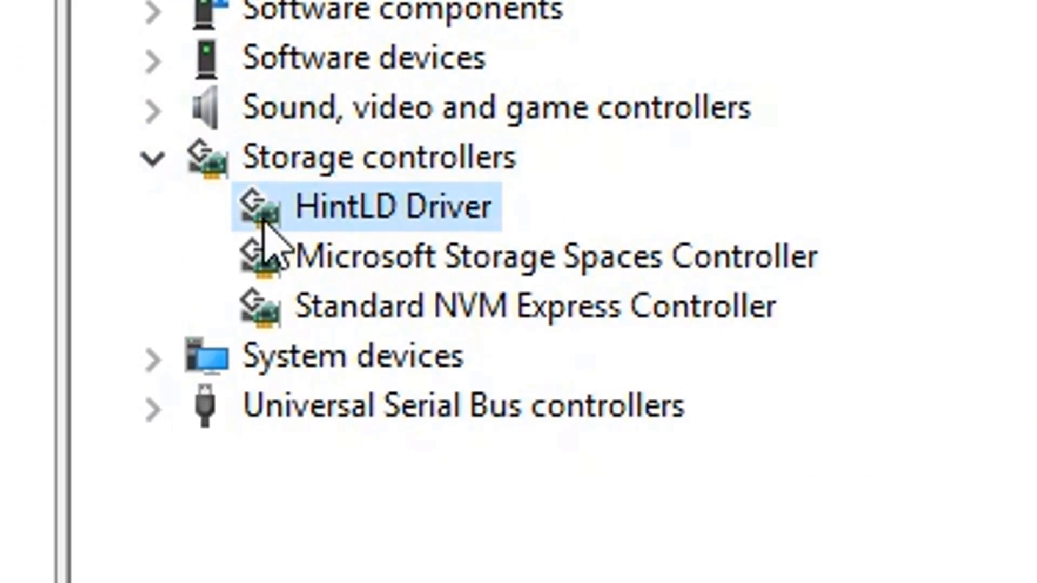
{"action": "left_click", "coordinate": [151, 159]}
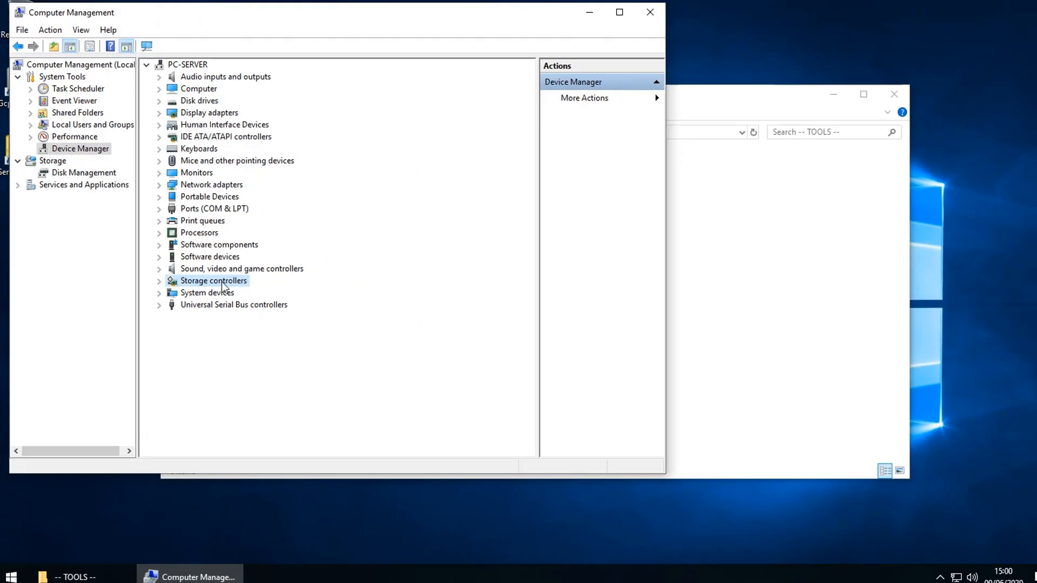
{"action": "left_click", "coordinate": [637, 24]}
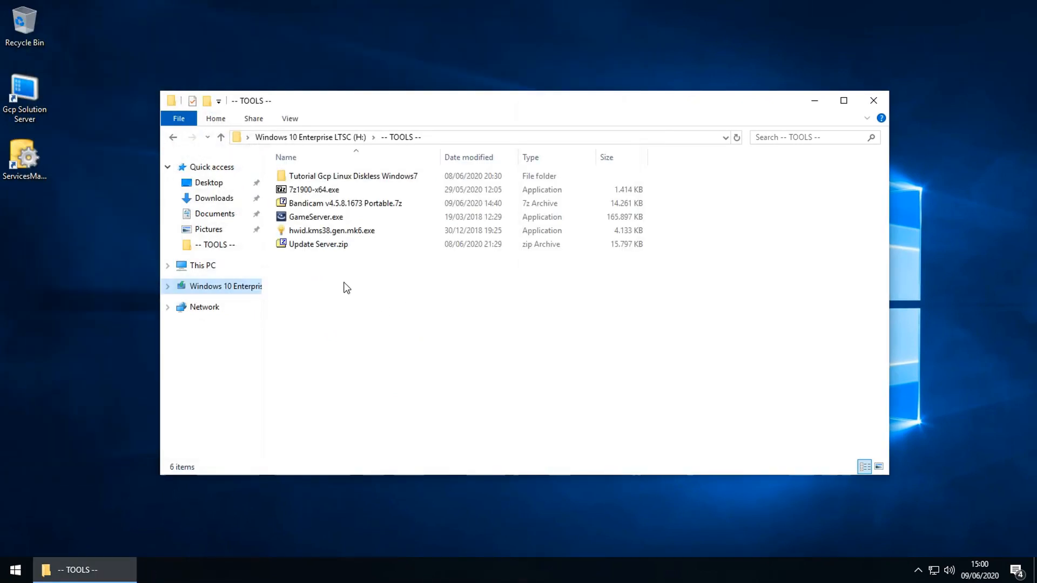
Step: Open Control Panel from the Start menu's Windows System group
{"action": "left_click", "coordinate": [12, 576]}
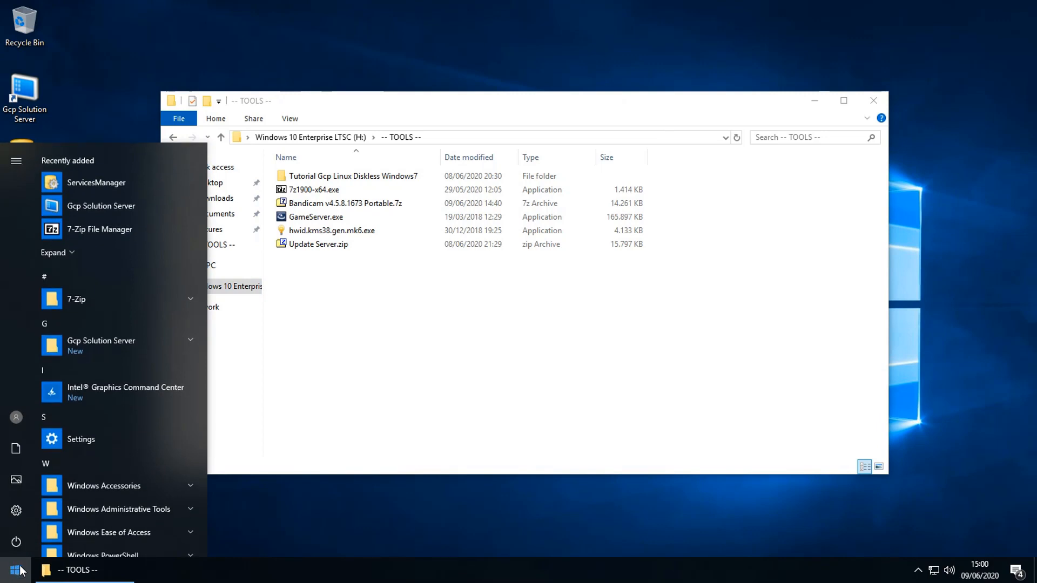
{"action": "scroll", "coordinate": [93, 505], "scroll_direction": "down", "scroll_amount": 2}
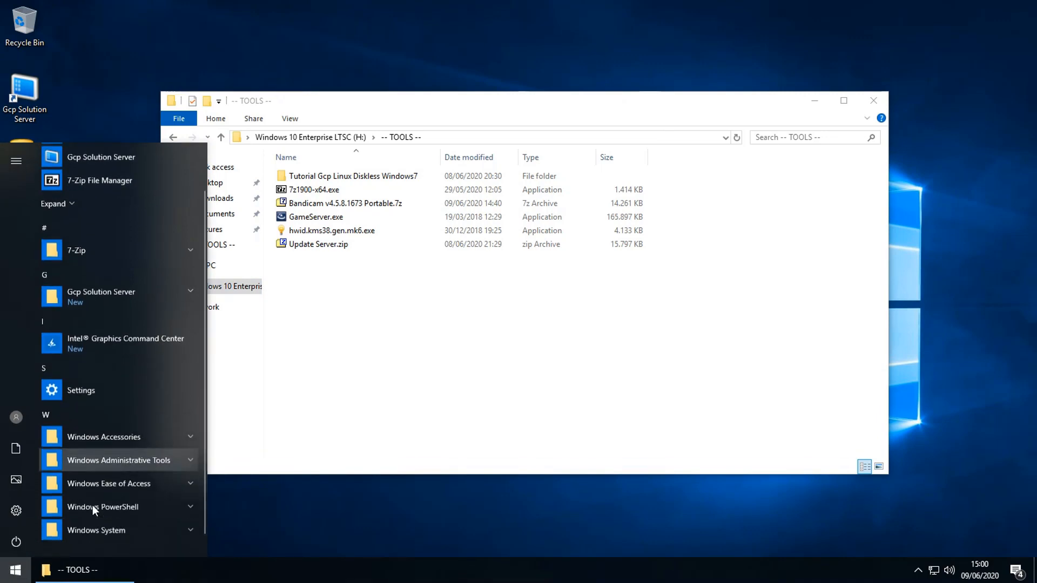
{"action": "left_click", "coordinate": [109, 509]}
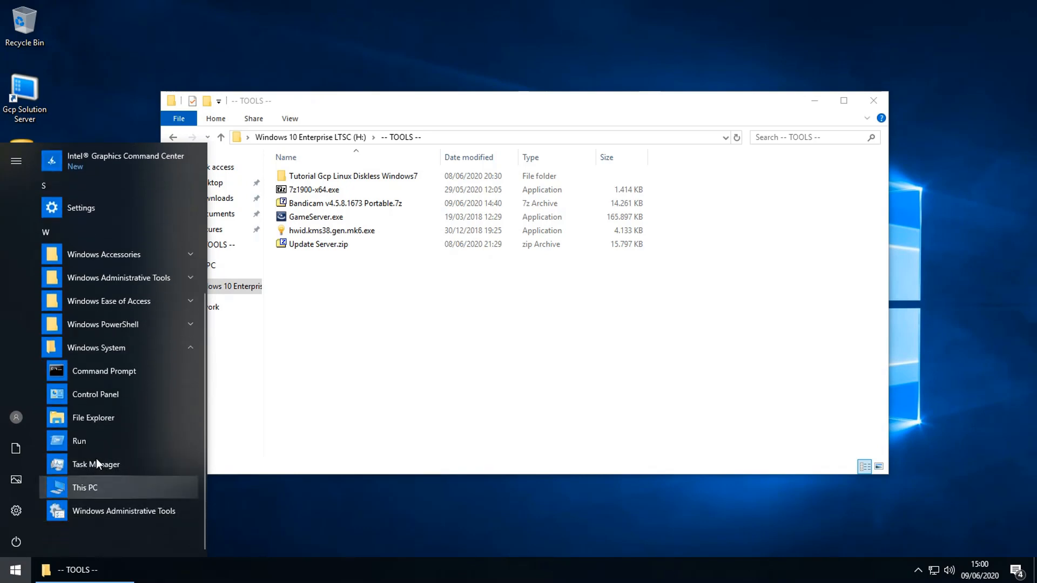
{"action": "left_click", "coordinate": [99, 397]}
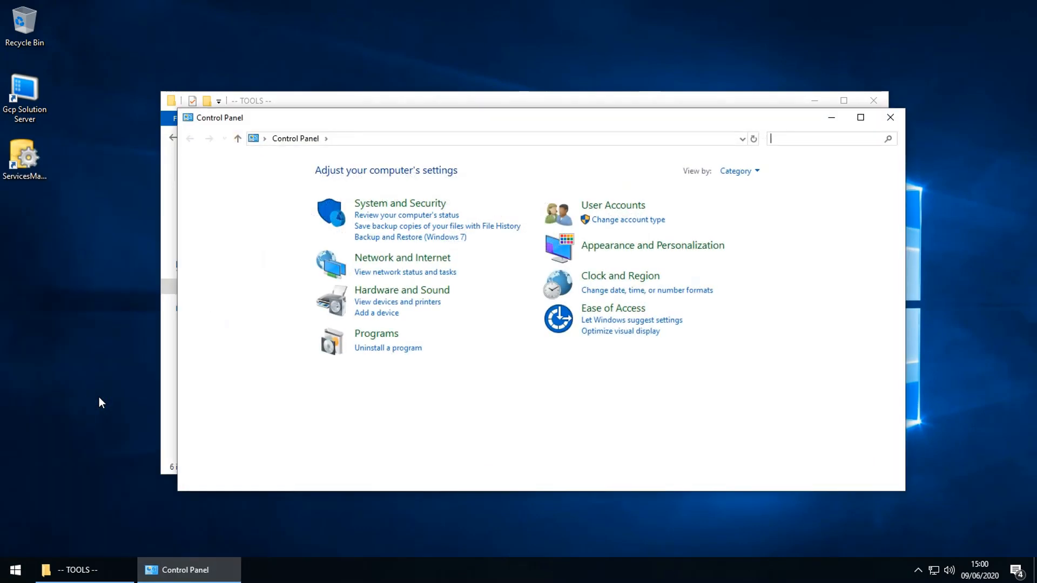
Step: Go to Network and Sharing Center and open the Ethernet connection's Properties
{"action": "left_click", "coordinate": [385, 257]}
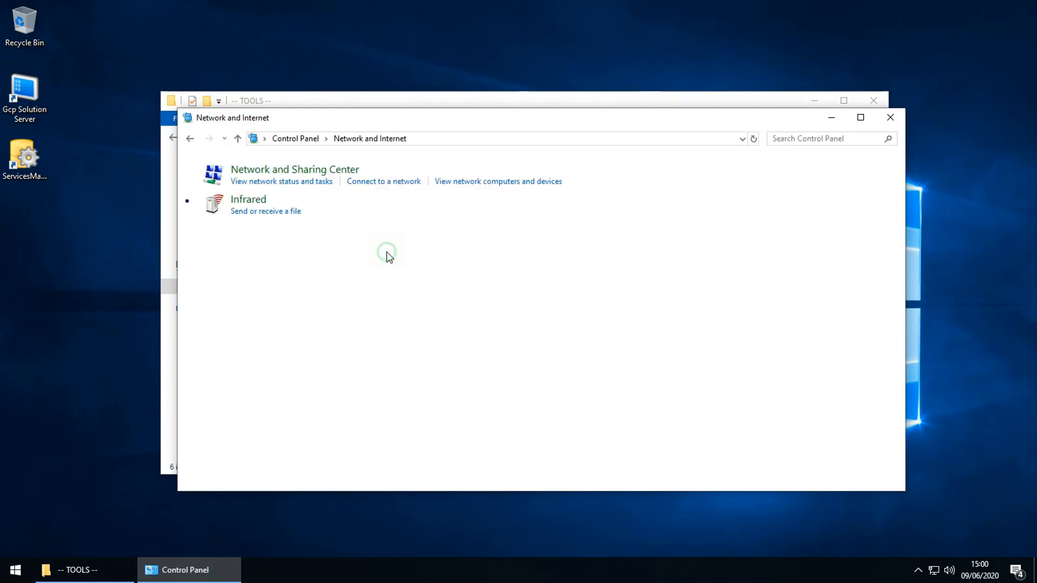
{"action": "left_click", "coordinate": [372, 170]}
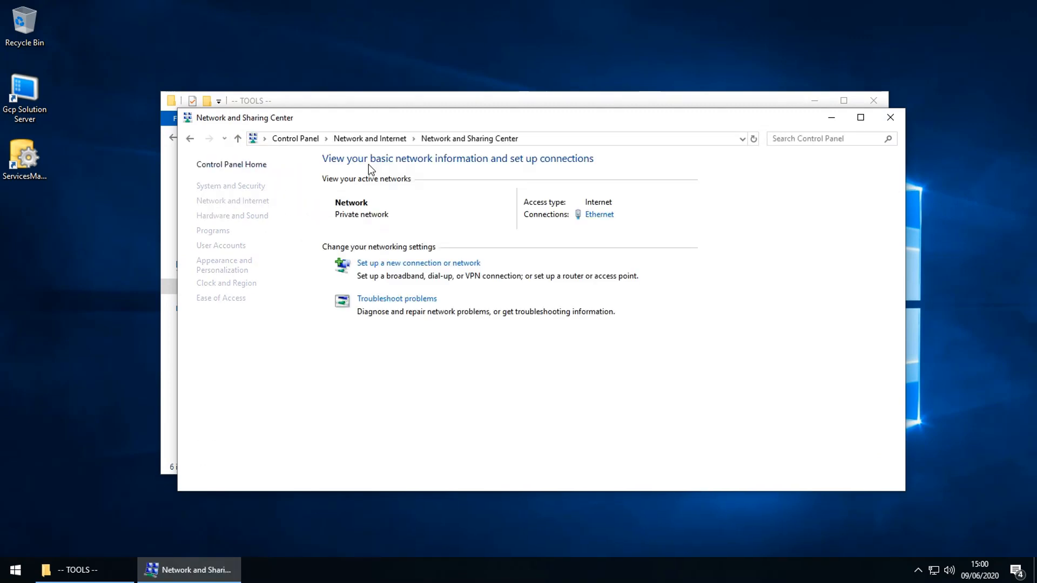
{"action": "left_click", "coordinate": [229, 189]}
{"action": "left_click", "coordinate": [229, 190]}
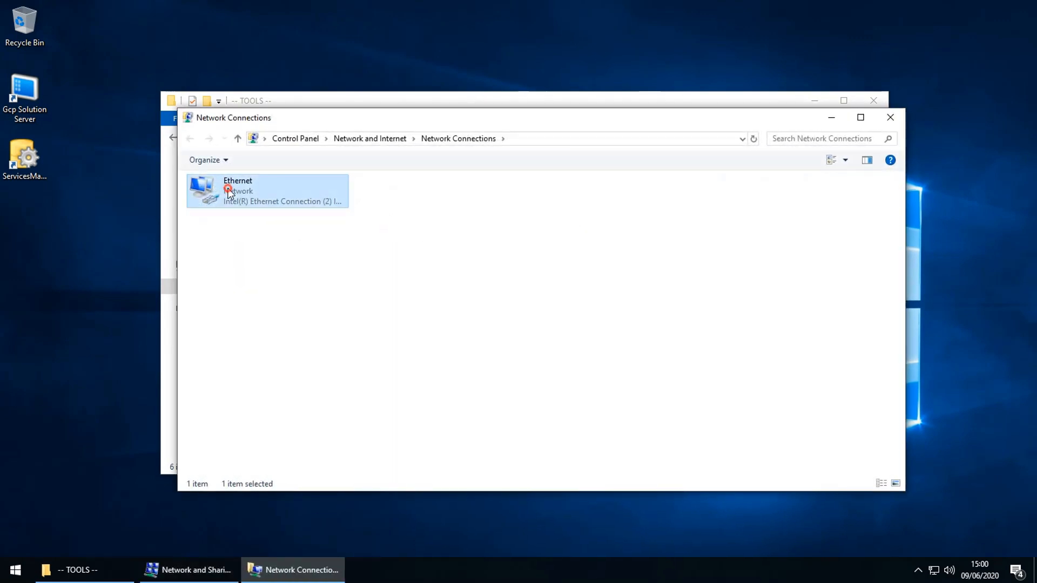
{"action": "right_click", "coordinate": [228, 189]}
{"action": "left_click", "coordinate": [245, 310]}
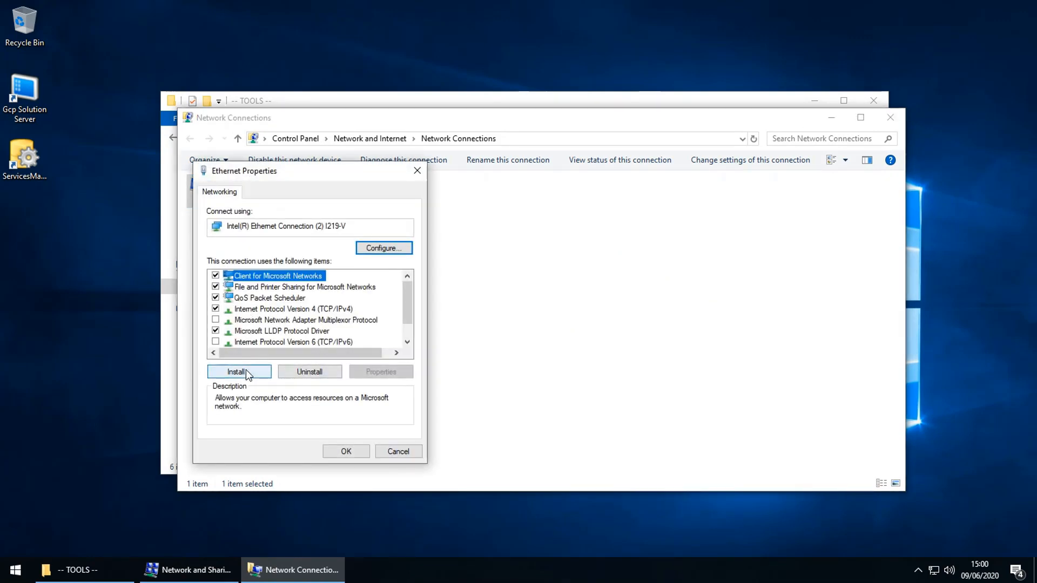
Step: Begin adding a protocol to Ethernet from disk and browse for its setup file
{"action": "left_click", "coordinate": [239, 372]}
{"action": "left_click", "coordinate": [234, 257]}
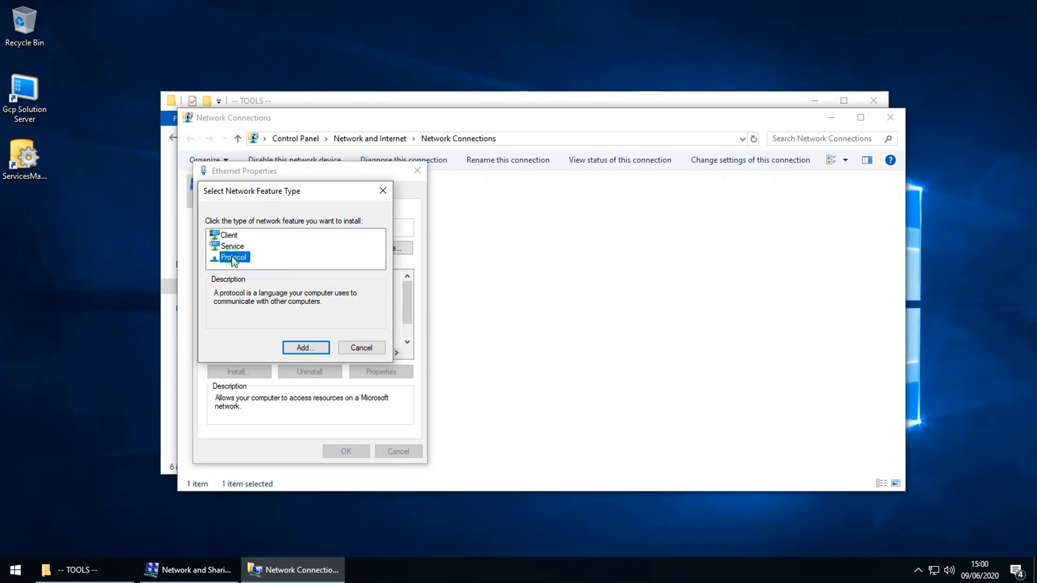
{"action": "left_click", "coordinate": [297, 348]}
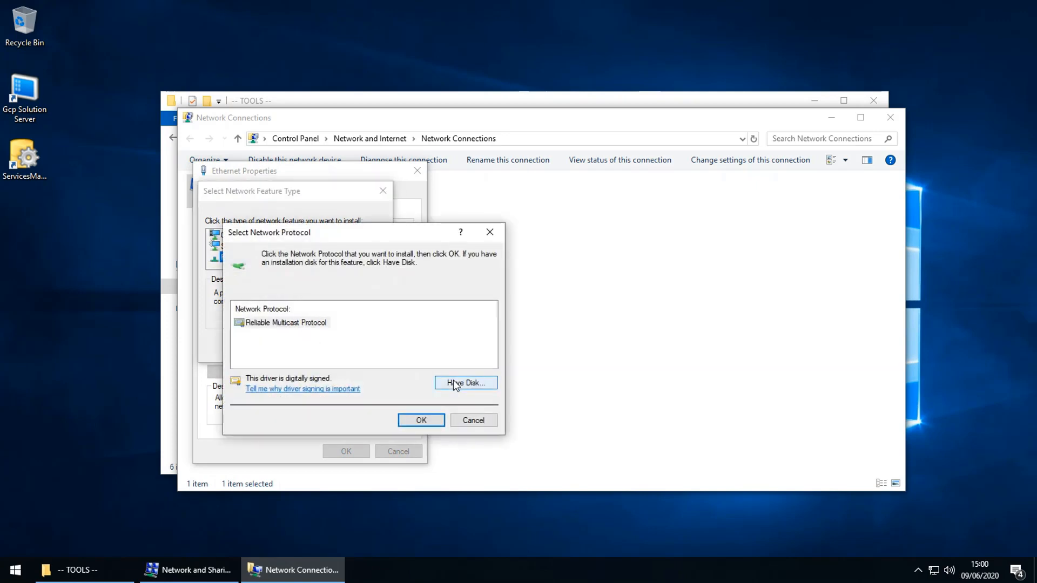
{"action": "left_click", "coordinate": [453, 382]}
{"action": "left_click", "coordinate": [470, 396]}
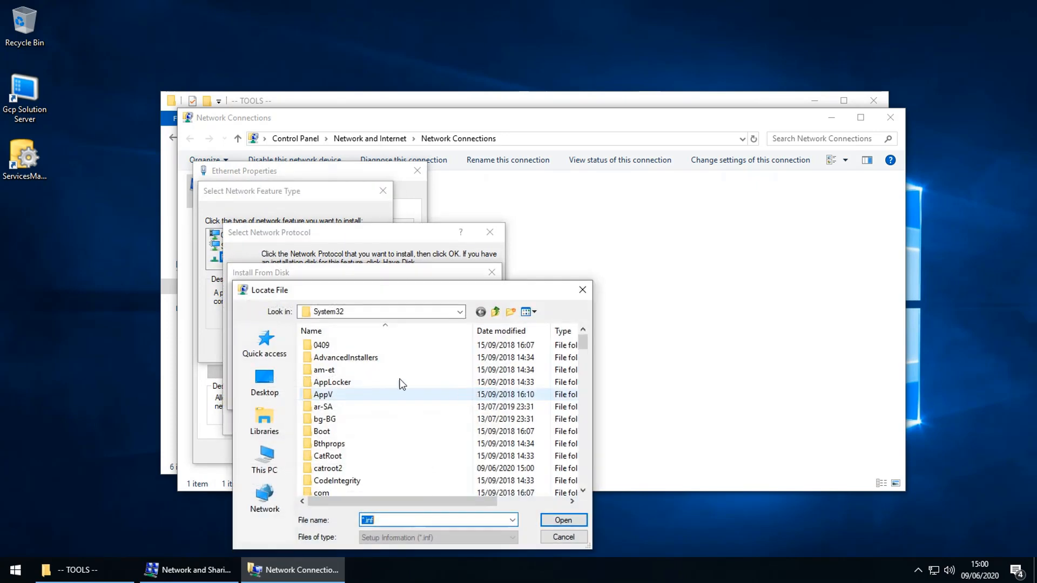
{"action": "left_click", "coordinate": [265, 460]}
{"action": "scroll", "coordinate": [410, 391], "scroll_direction": "down", "scroll_amount": 5}
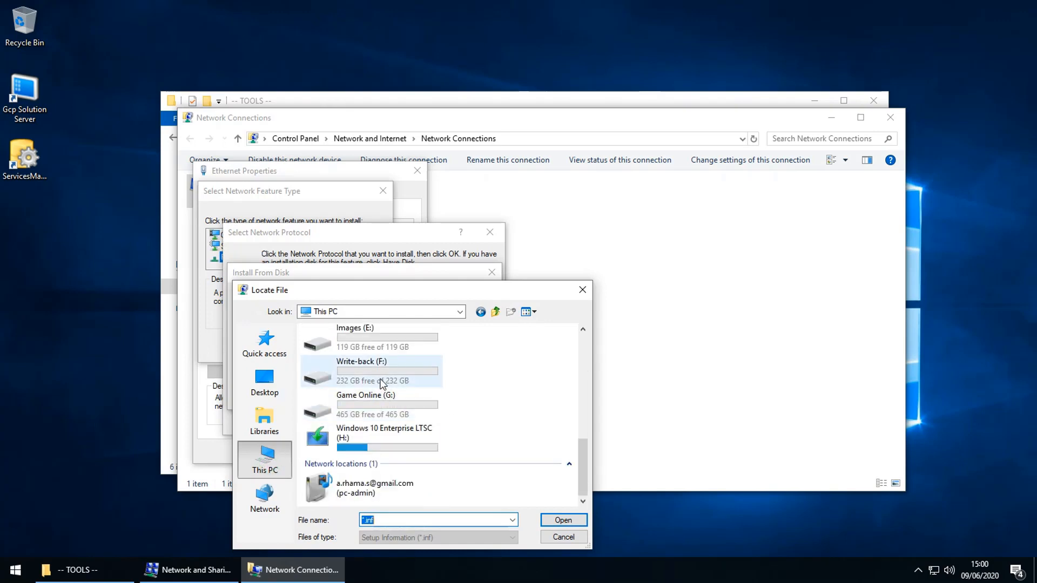
{"action": "scroll", "coordinate": [381, 383], "scroll_direction": "up", "scroll_amount": 3}
Step: Load hintLD64.inf from D:\Program Files\GcpSolution\Share\Tool\VDClientSetup\system\Win10_X64
{"action": "double_click", "coordinate": [347, 388]}
{"action": "double_click", "coordinate": [347, 346]}
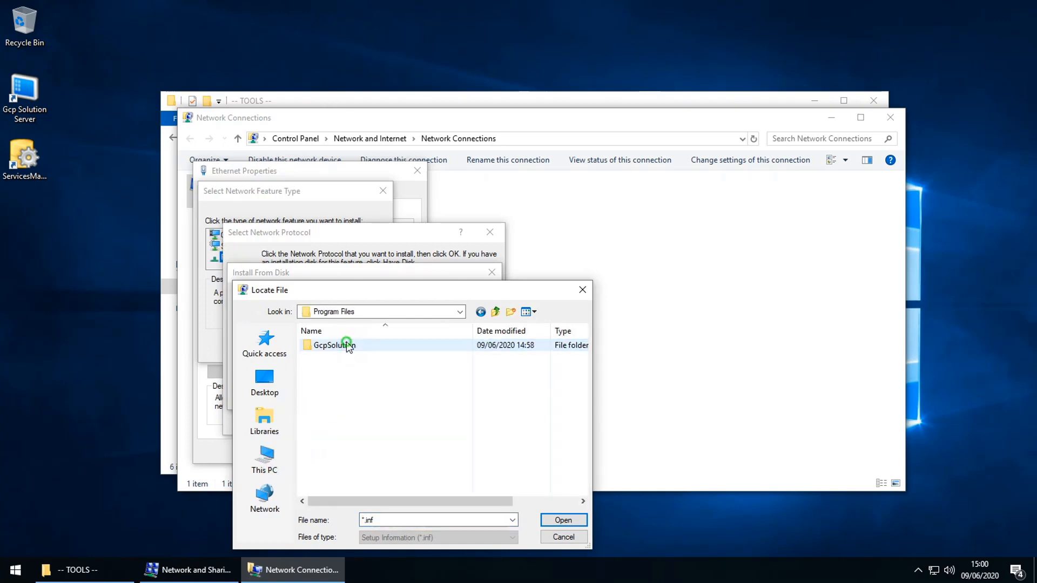
{"action": "double_click", "coordinate": [345, 346]}
{"action": "scroll", "coordinate": [342, 378], "scroll_direction": "down", "scroll_amount": 3}
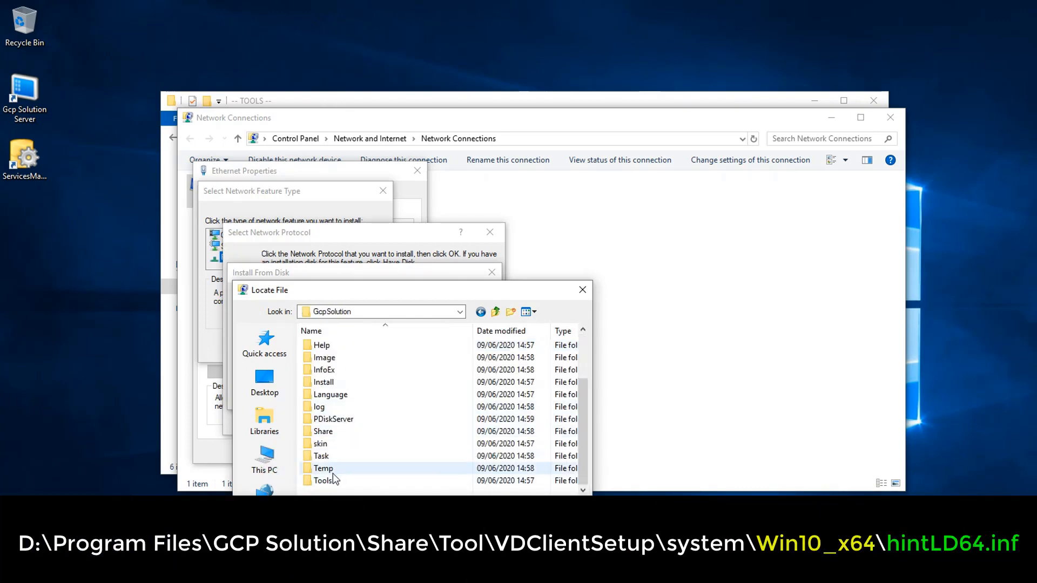
{"action": "double_click", "coordinate": [327, 430]}
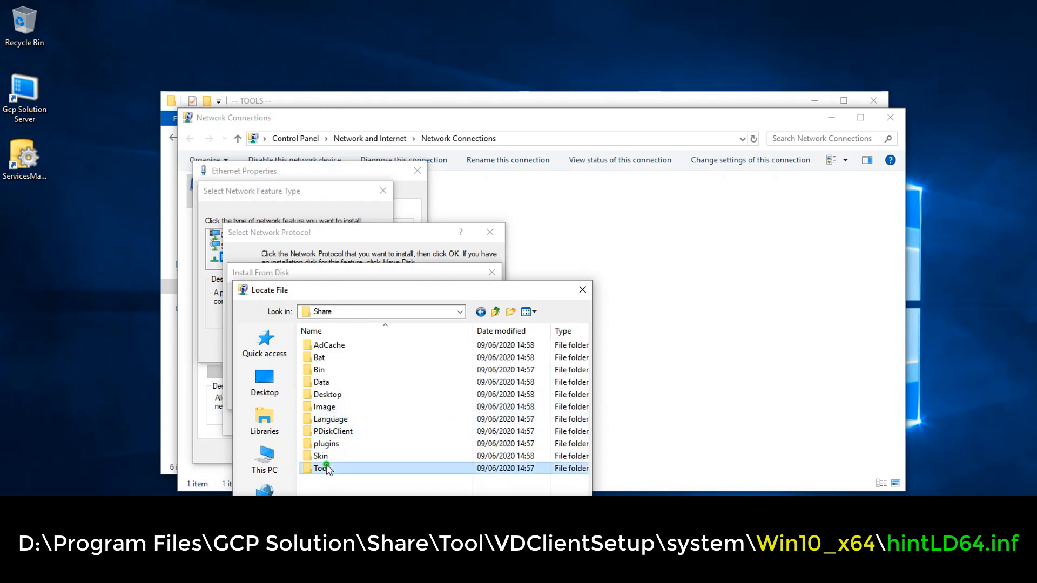
{"action": "double_click", "coordinate": [327, 469]}
{"action": "double_click", "coordinate": [338, 394]}
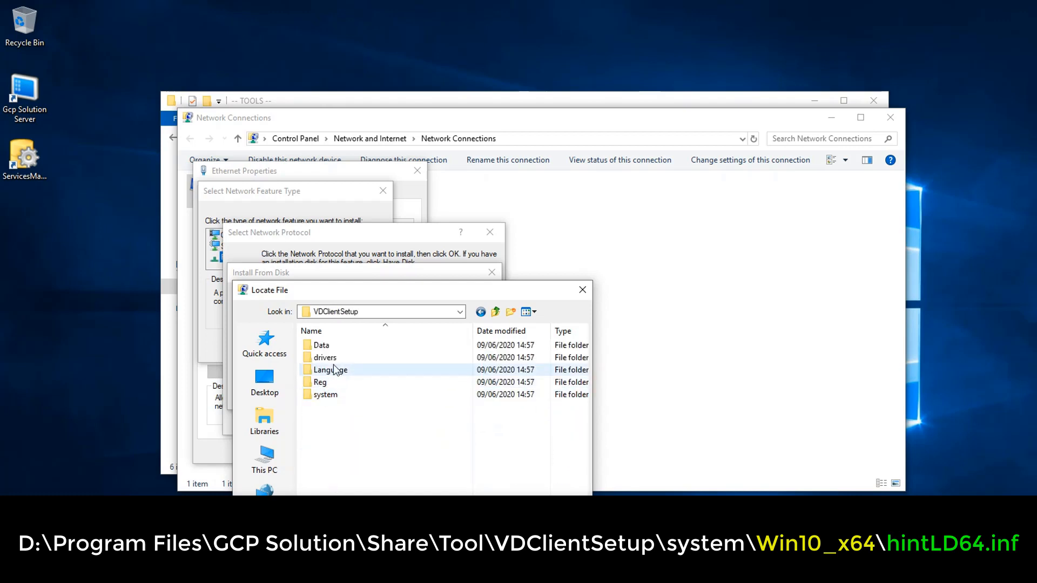
{"action": "double_click", "coordinate": [326, 395]}
{"action": "left_click", "coordinate": [337, 372]}
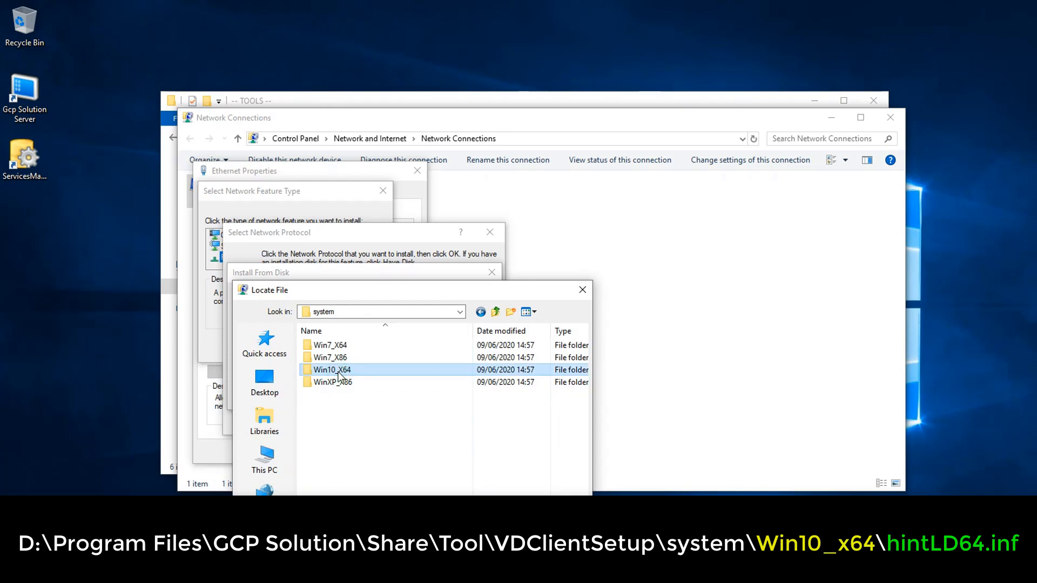
{"action": "double_click", "coordinate": [339, 371]}
{"action": "left_click", "coordinate": [339, 344]}
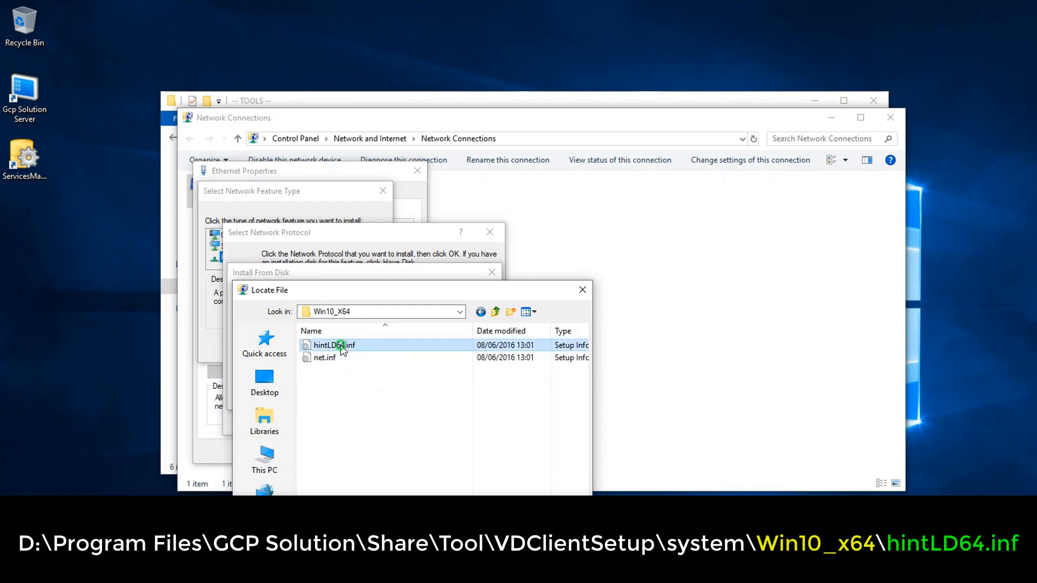
{"action": "double_click", "coordinate": [339, 344]}
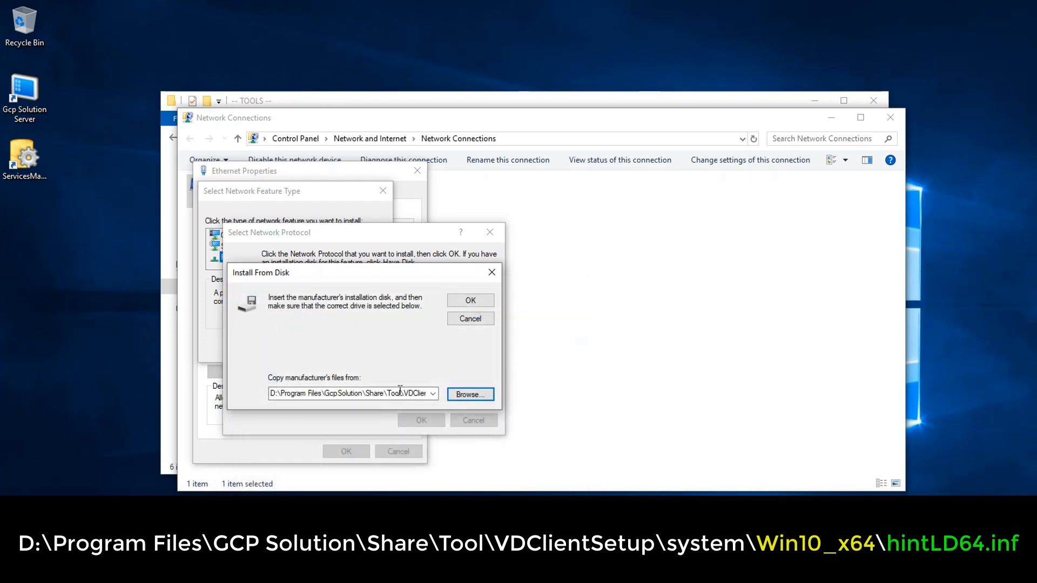
Step: Install the HintLD Protocol Driver Disk, then close Ethernet Properties and the network windows
{"action": "left_click", "coordinate": [470, 300]}
{"action": "left_click", "coordinate": [444, 460]}
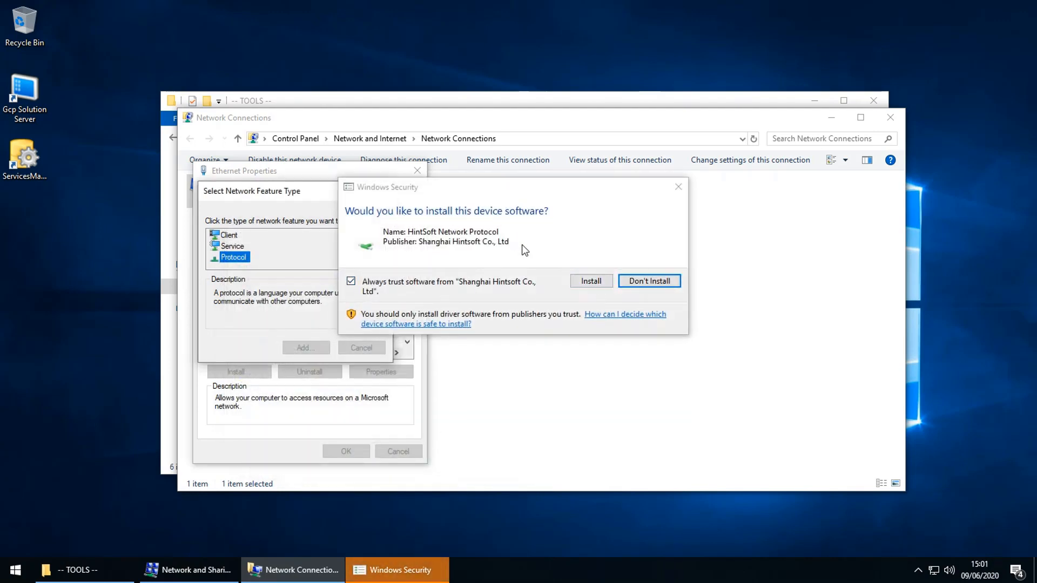
{"action": "left_click", "coordinate": [579, 279]}
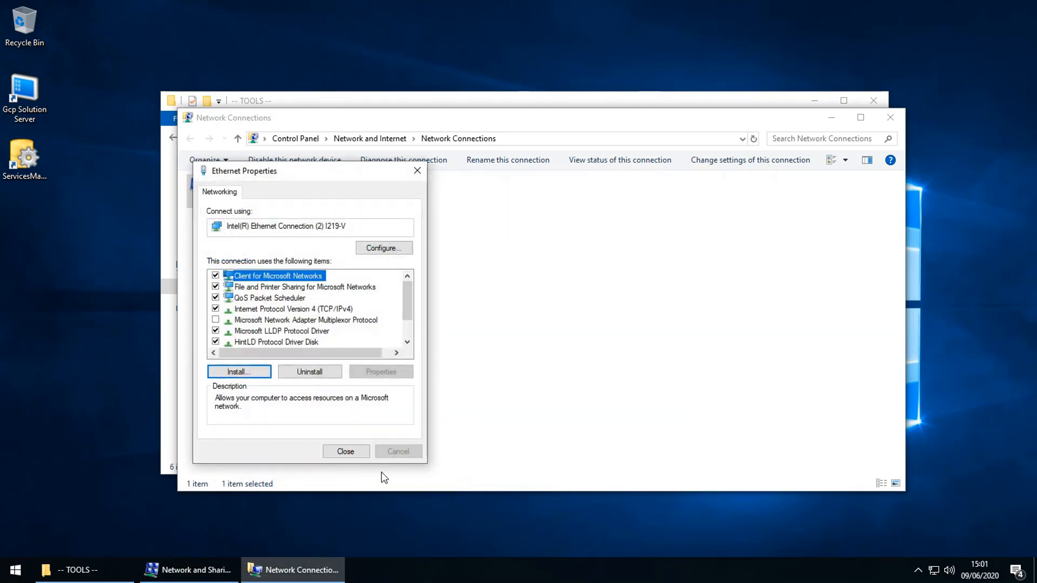
{"action": "left_click", "coordinate": [344, 452]}
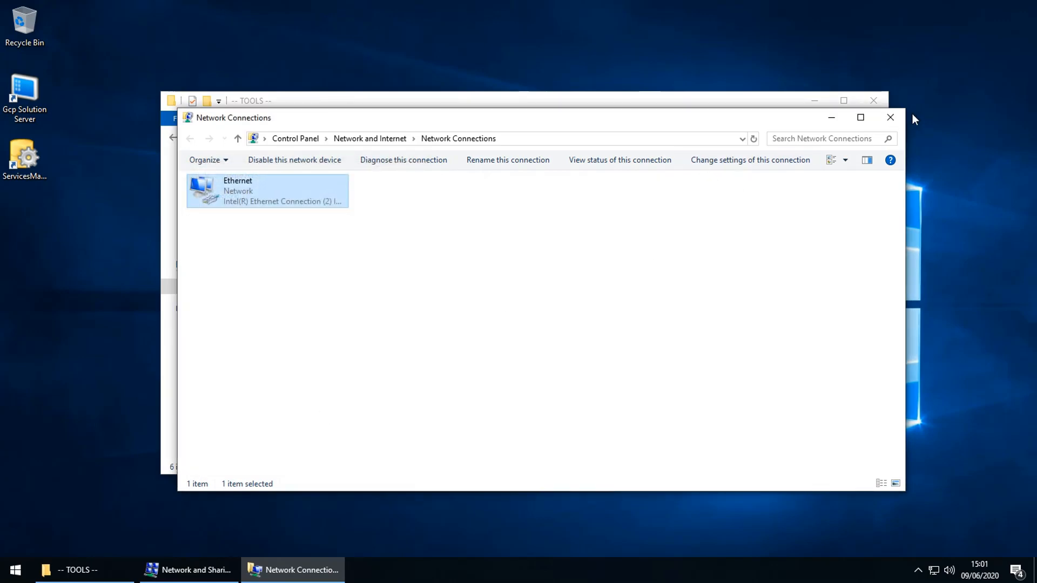
{"action": "left_click", "coordinate": [891, 118]}
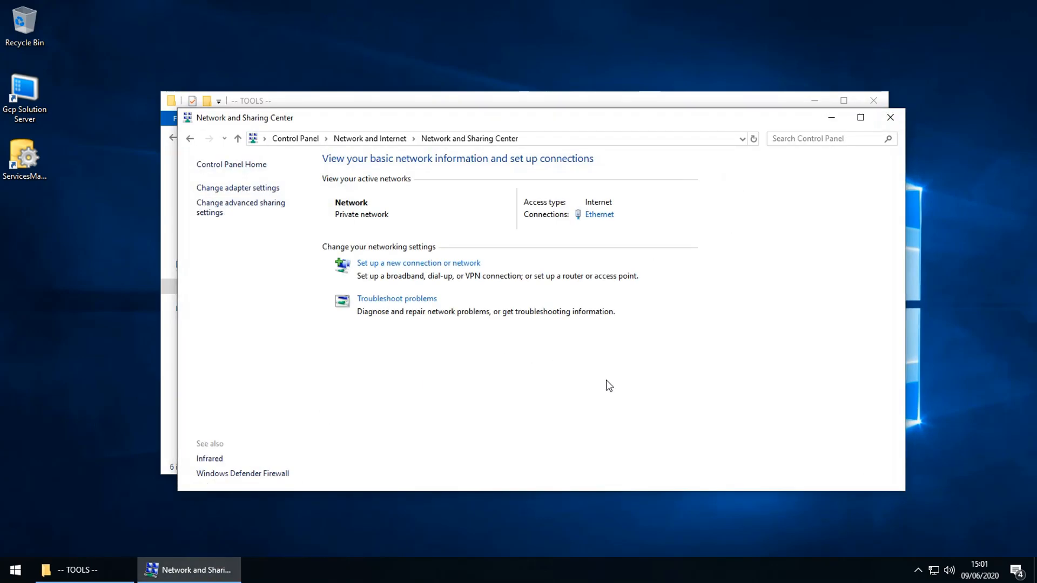
{"action": "left_click", "coordinate": [889, 118]}
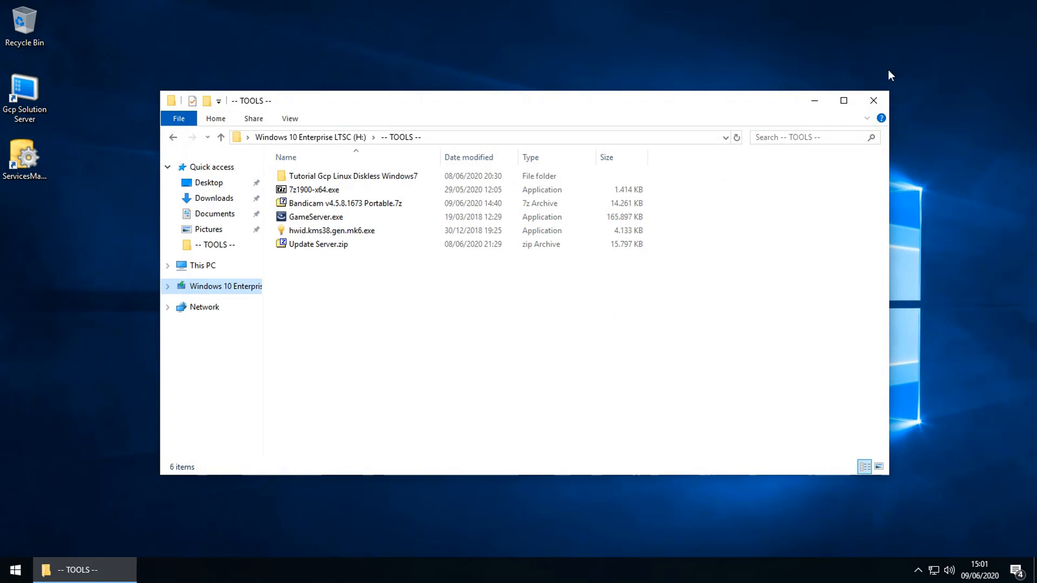
Step: Open Service Controller from the tray, stop and restart SpeedServer, DownloadSVC, CoreServer and XYWatchDog, then close it
{"action": "left_click", "coordinate": [873, 100]}
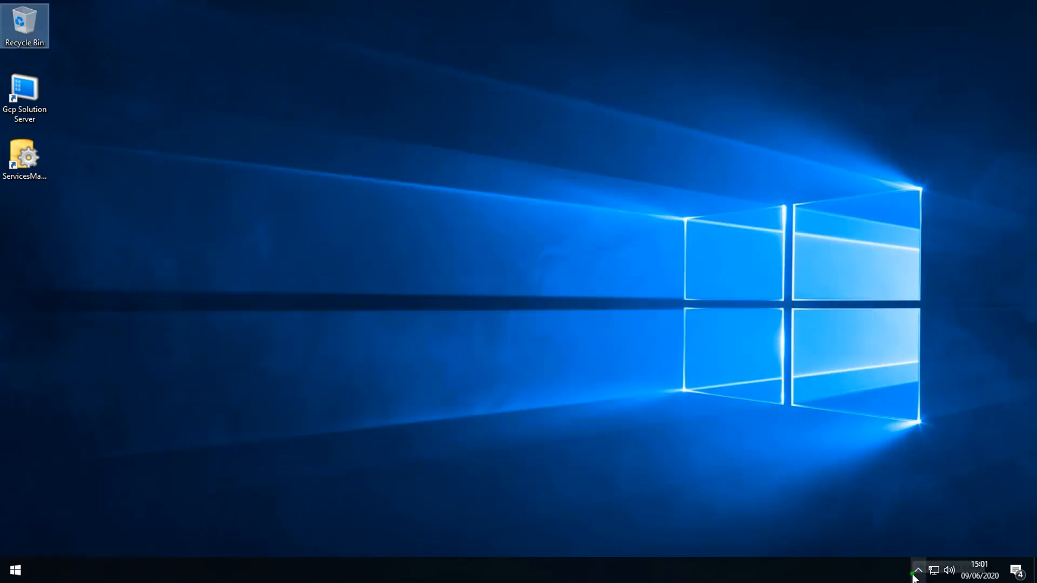
{"action": "left_click", "coordinate": [918, 570]}
{"action": "double_click", "coordinate": [911, 549]}
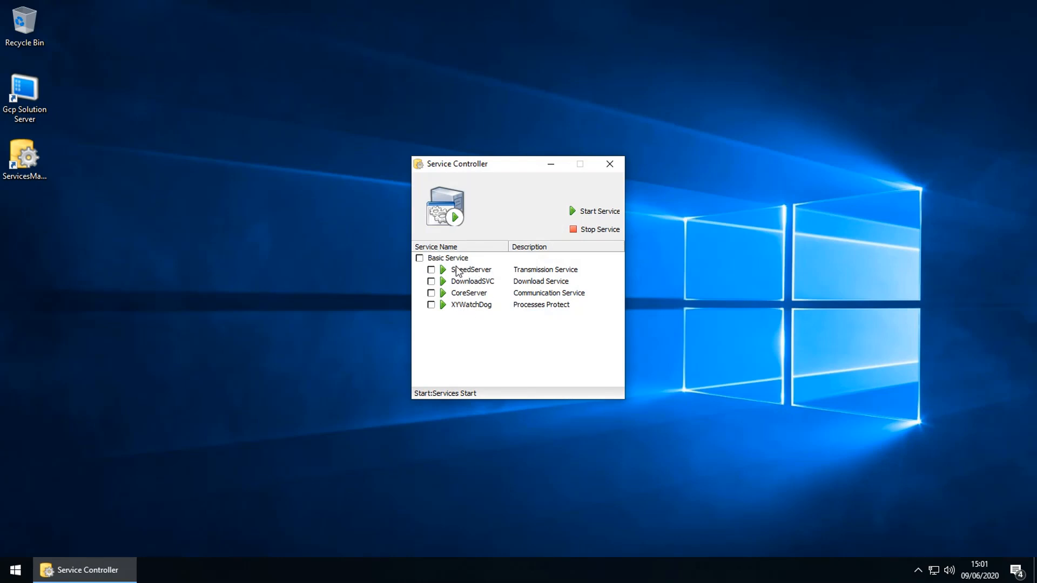
{"action": "left_click", "coordinate": [592, 229]}
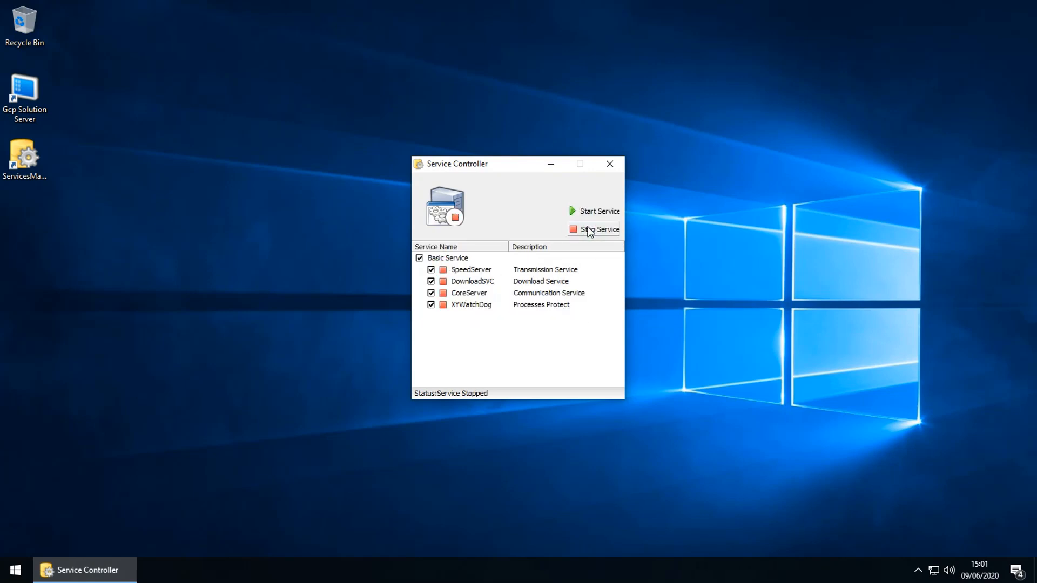
{"action": "left_click", "coordinate": [593, 213]}
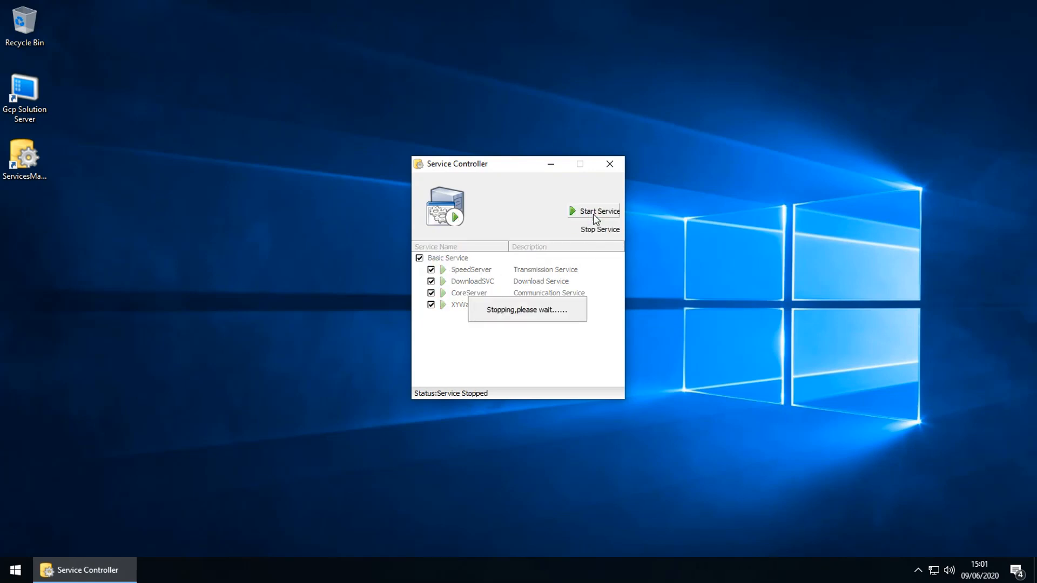
{"action": "left_click", "coordinate": [613, 169]}
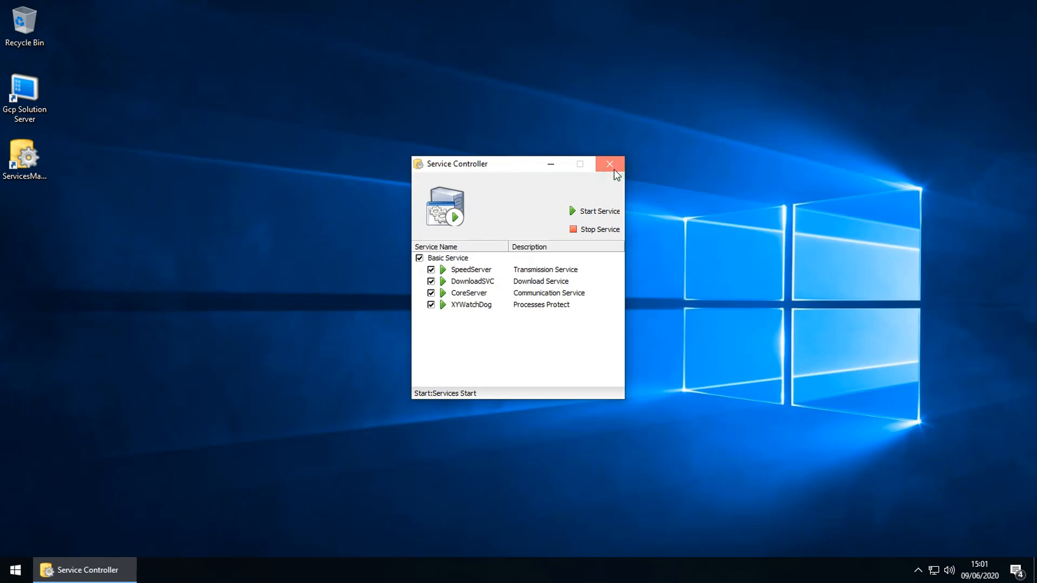
Step: Run Gcp Solution Server as administrator, disable the port-mapping hint with No, and cancel the login
{"action": "right_click", "coordinate": [33, 114]}
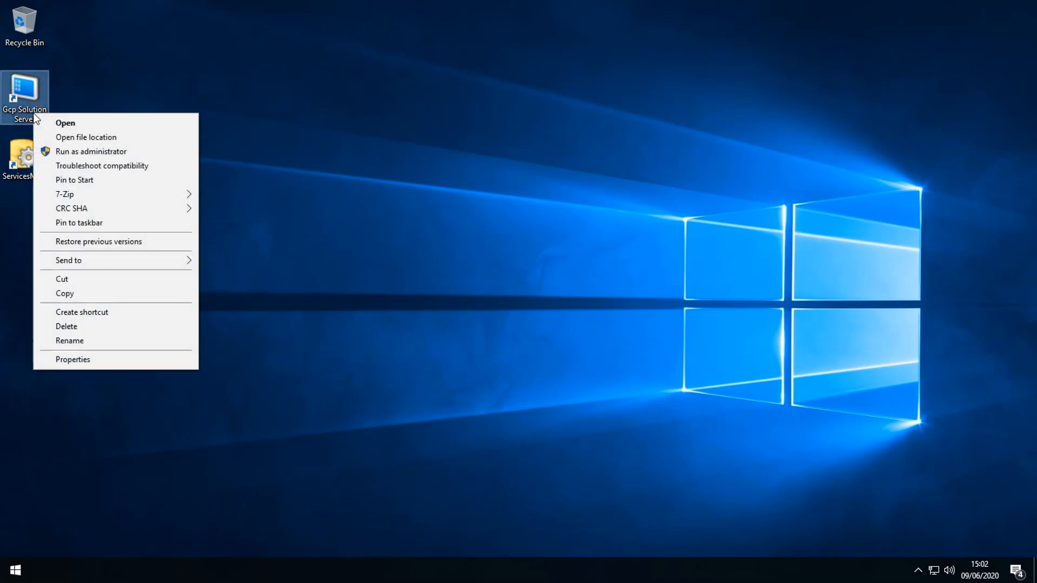
{"action": "left_click", "coordinate": [72, 152]}
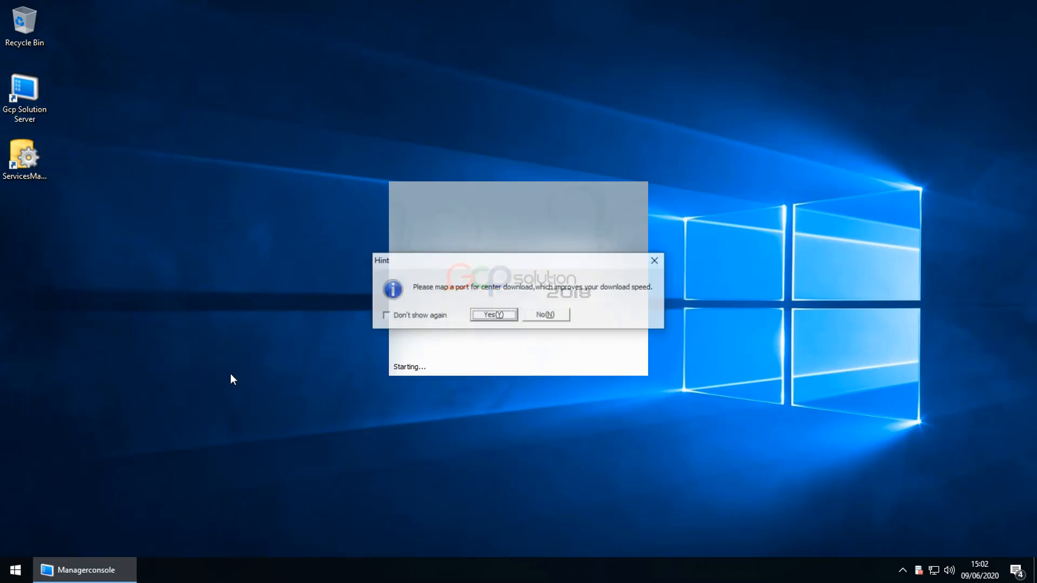
{"action": "left_click", "coordinate": [414, 318]}
{"action": "left_click", "coordinate": [544, 319]}
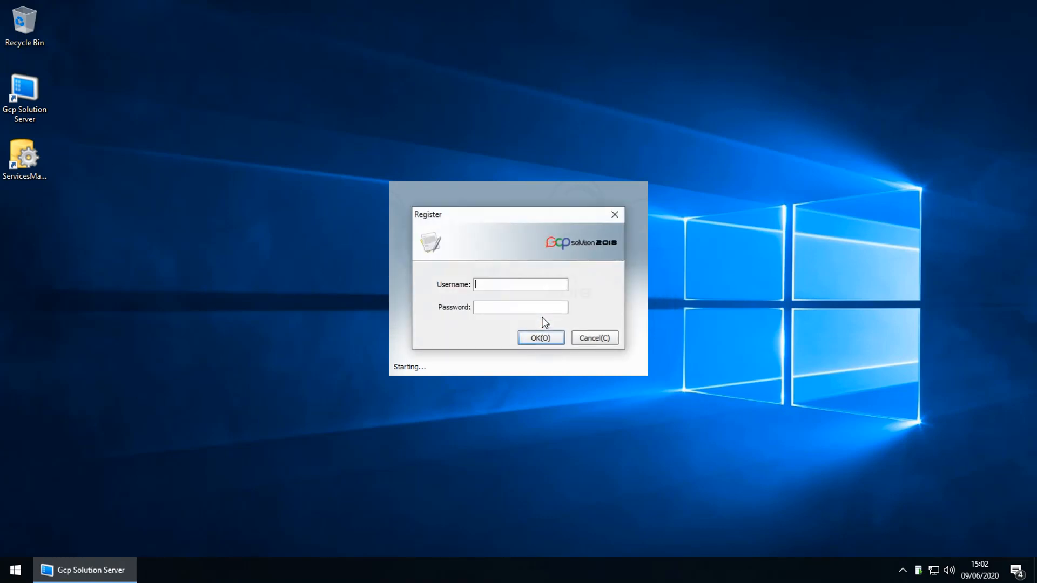
{"action": "left_click", "coordinate": [585, 338]}
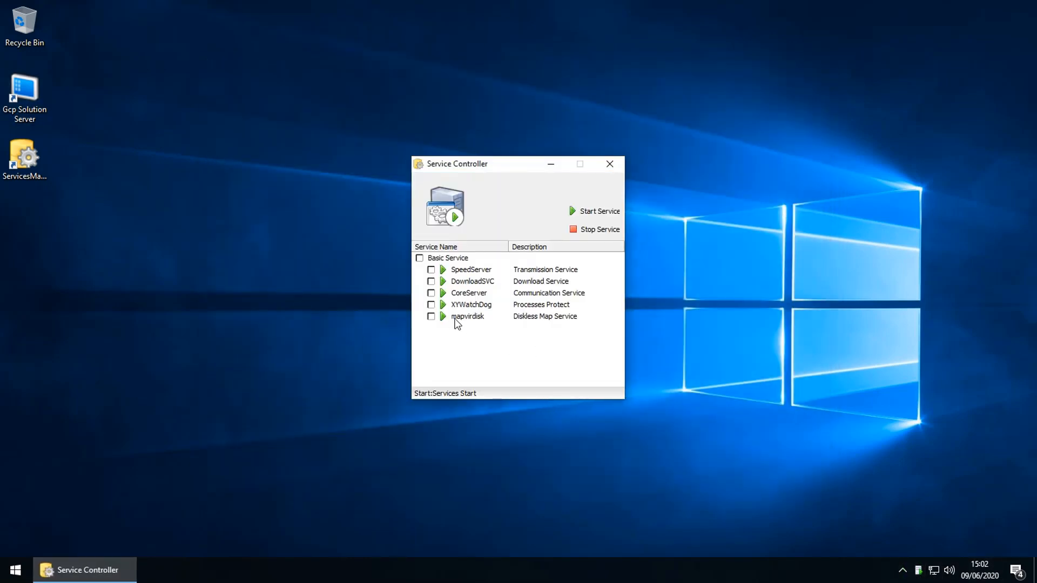
Step: Stop all five basic services, including mapvirdisk, in Service Controller and close it
{"action": "left_click", "coordinate": [456, 318]}
{"action": "left_click", "coordinate": [468, 320]}
{"action": "left_click", "coordinate": [614, 171]}
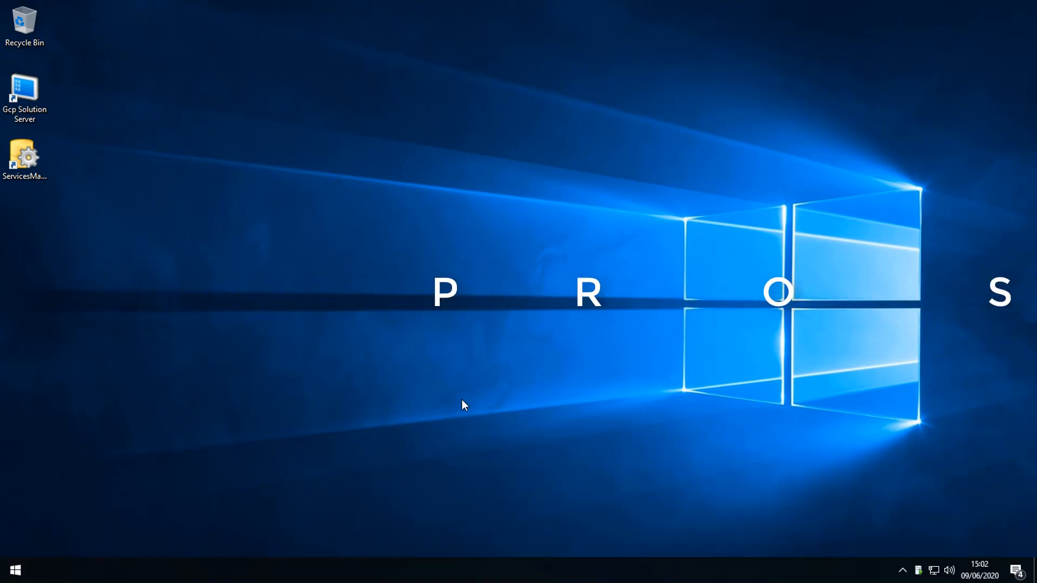
{"action": "double_click", "coordinate": [918, 571]}
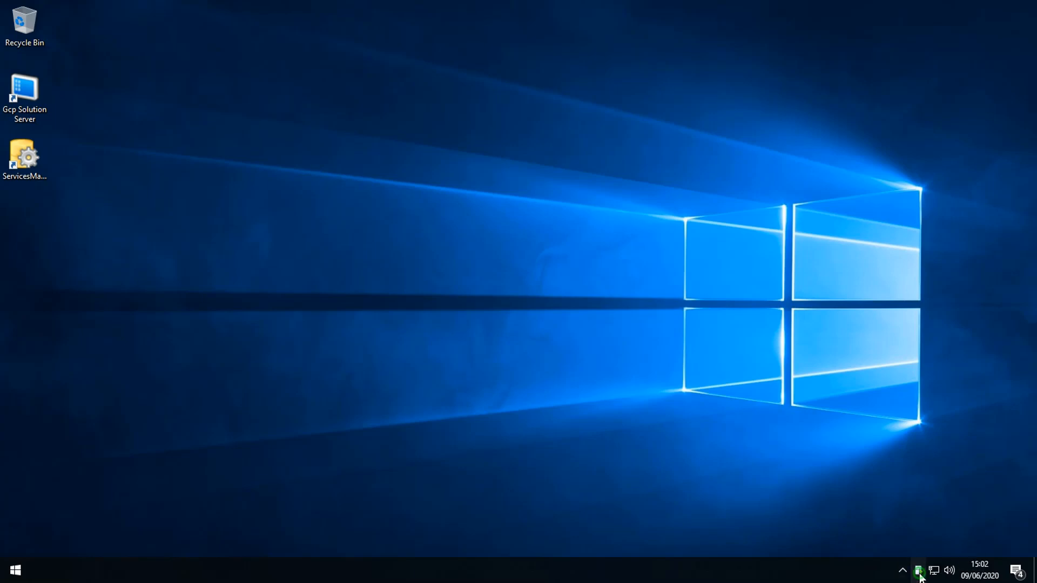
{"action": "left_click", "coordinate": [419, 259]}
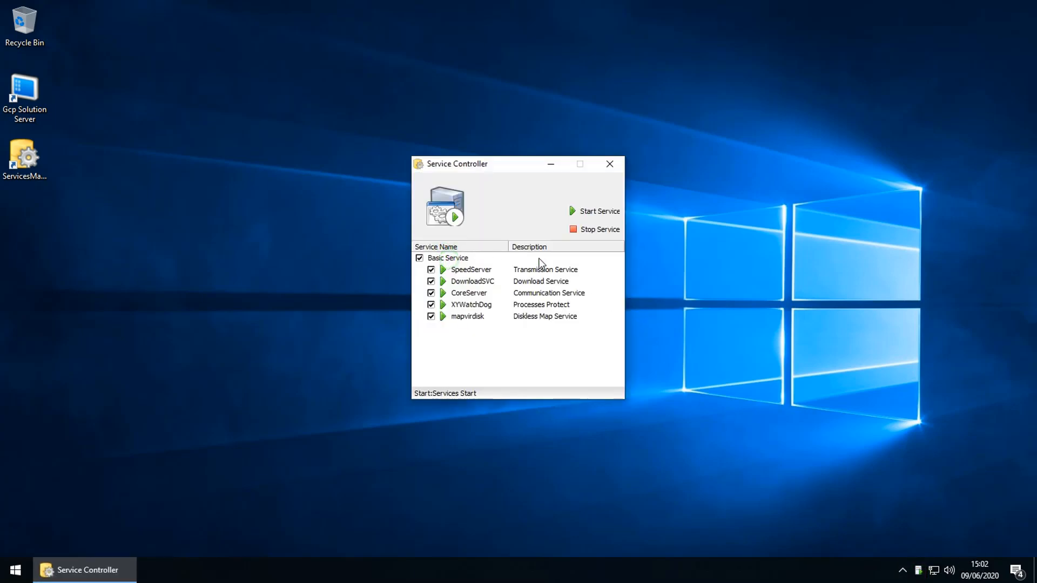
{"action": "left_click", "coordinate": [581, 232]}
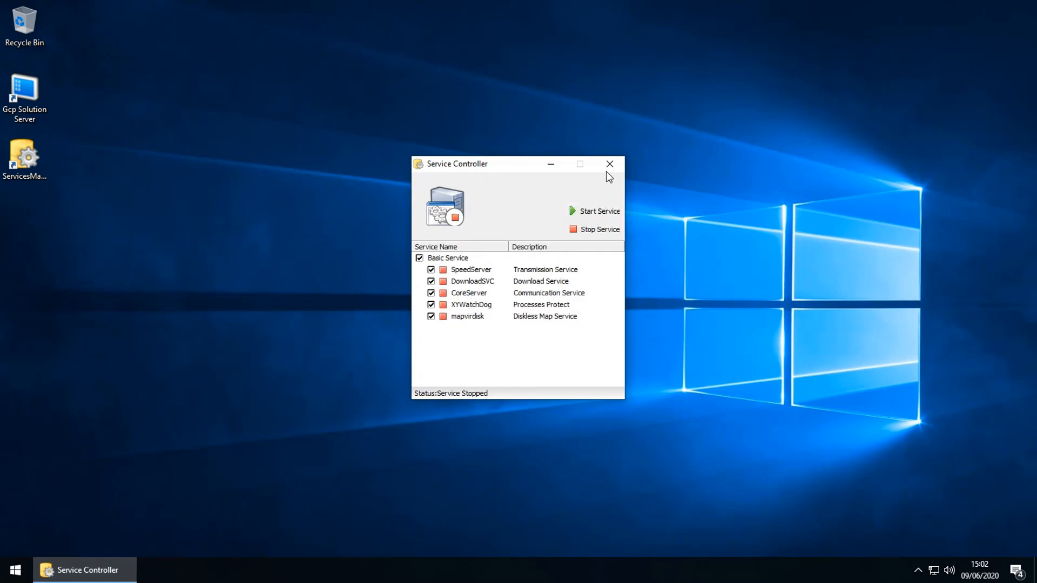
{"action": "left_click", "coordinate": [609, 164]}
Step: Exit the server controller from its tray icon and refresh the desktop
{"action": "left_click", "coordinate": [916, 571]}
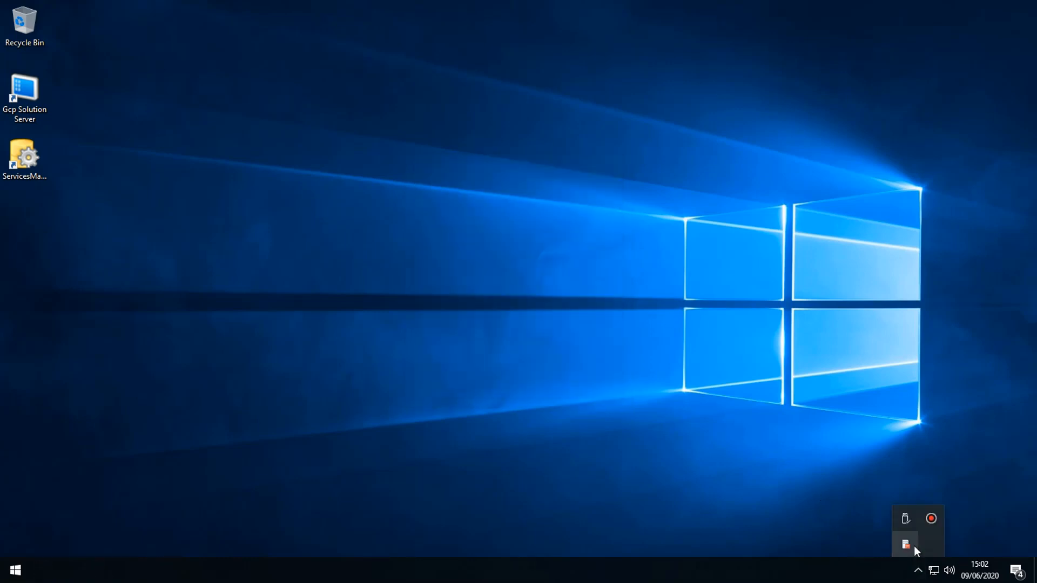
{"action": "right_click", "coordinate": [911, 543]}
{"action": "left_click", "coordinate": [919, 540]}
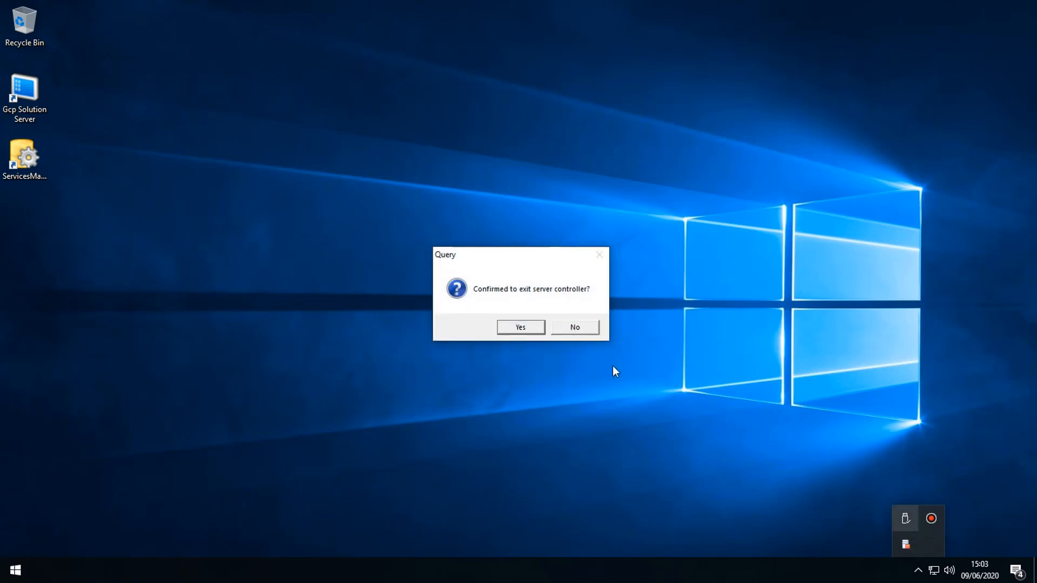
{"action": "left_click", "coordinate": [516, 331]}
{"action": "right_click", "coordinate": [268, 267]}
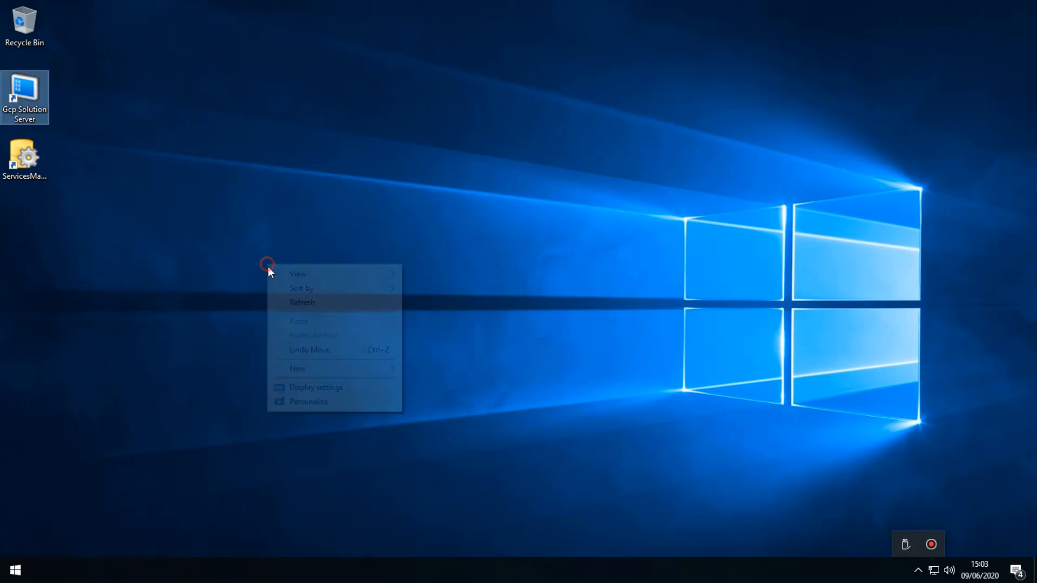
{"action": "left_click", "coordinate": [270, 302]}
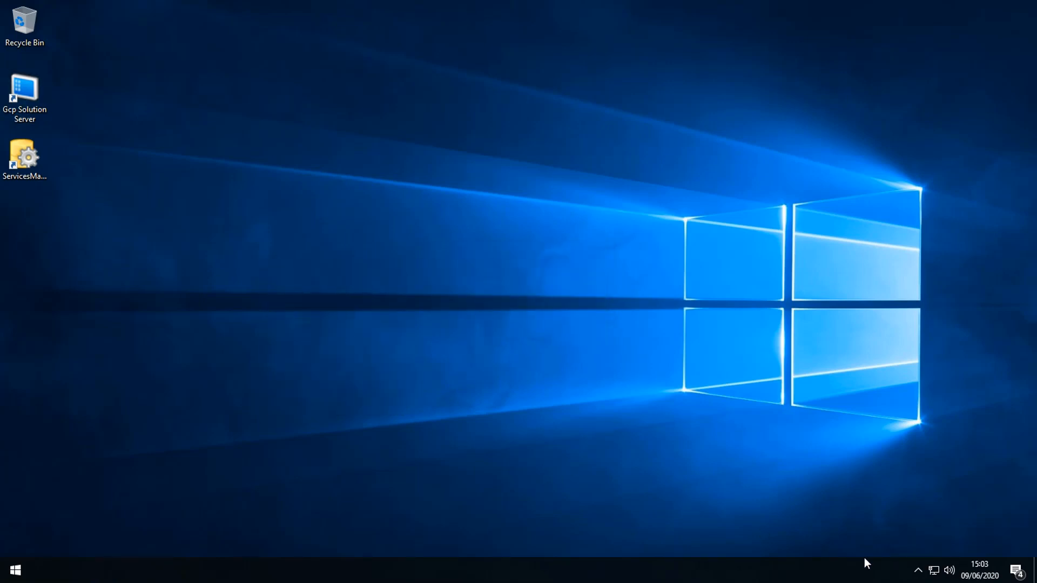
{"action": "left_click", "coordinate": [916, 570]}
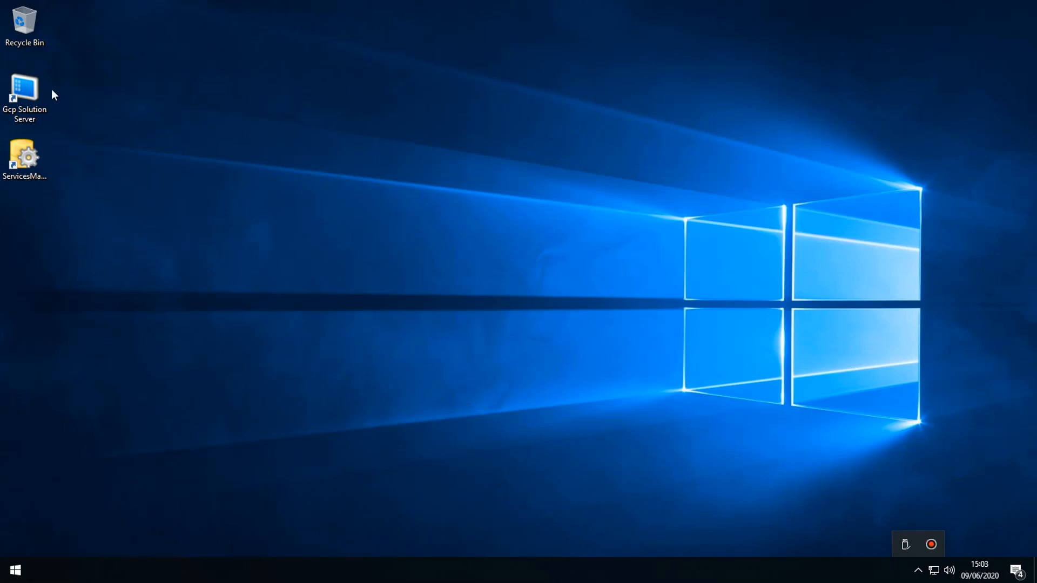
Step: Open Update Server.zip from the H: drive's -- TOOLS -- folder and select Bin and Share
{"action": "double_click", "coordinate": [21, 40]}
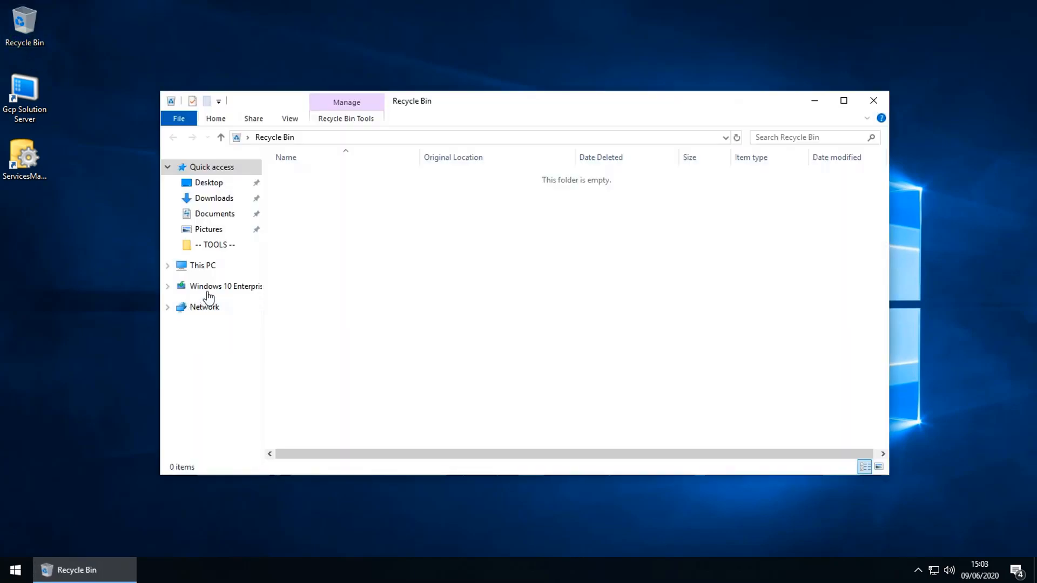
{"action": "left_click", "coordinate": [202, 267]}
{"action": "left_click", "coordinate": [201, 283]}
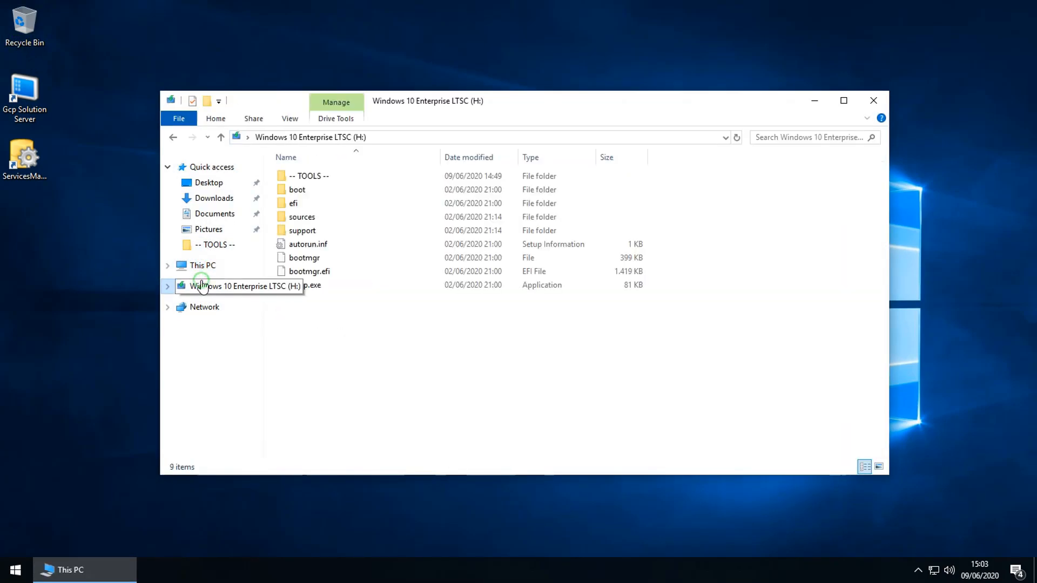
{"action": "double_click", "coordinate": [296, 177]}
{"action": "left_click", "coordinate": [296, 245]}
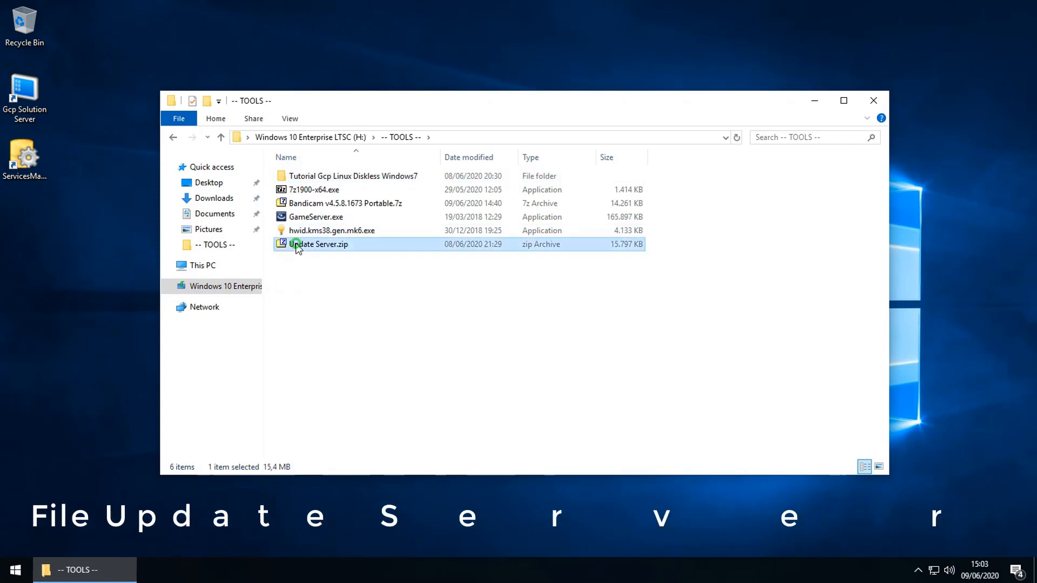
{"action": "double_click", "coordinate": [297, 245]}
{"action": "double_click", "coordinate": [453, 123]}
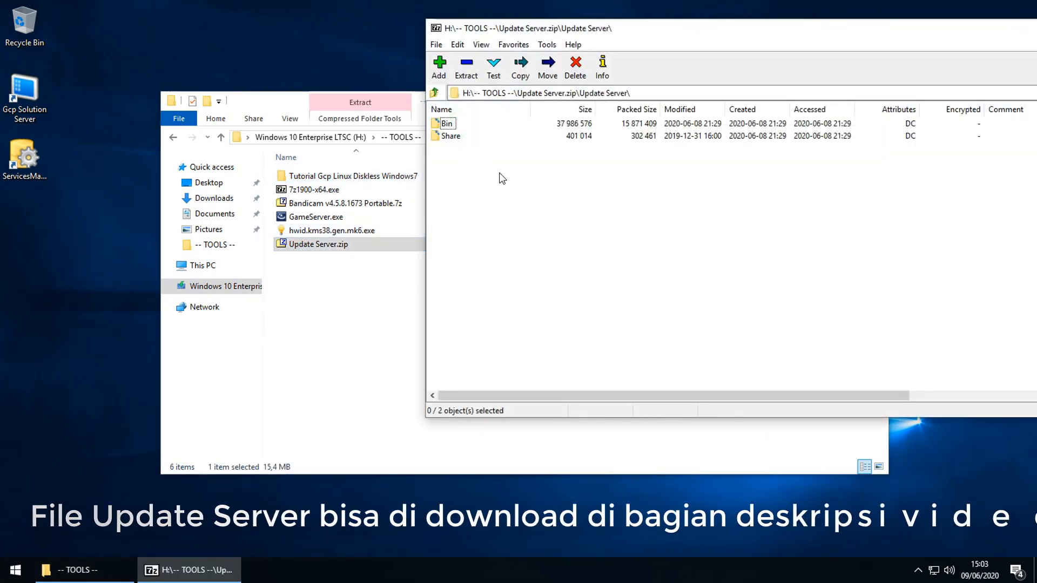
{"action": "key", "text": "ctrl+a"}
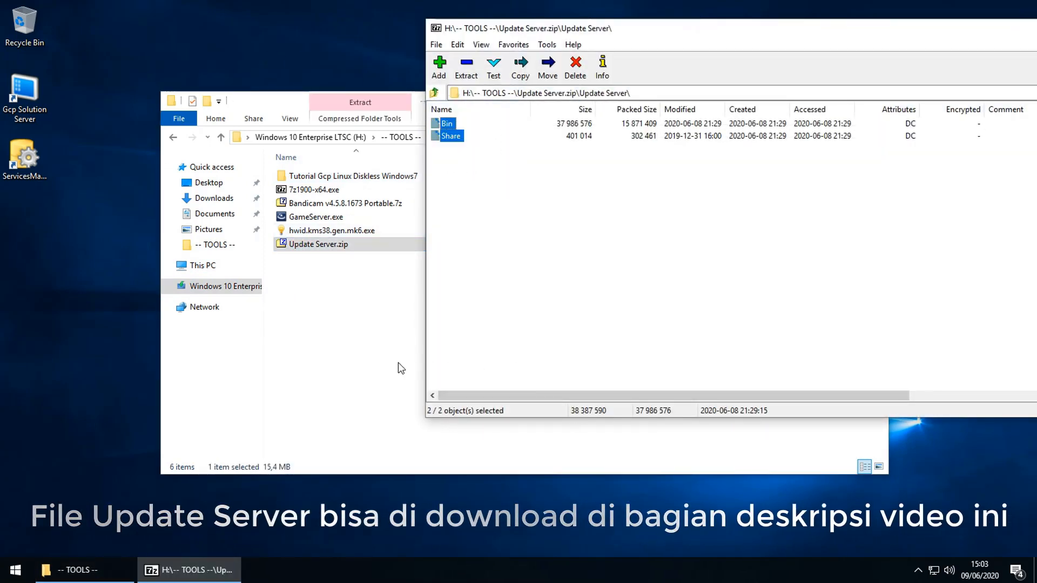
Step: Copy Bin and Share into D:\Program Files\GcpSolution, replacing the existing files
{"action": "left_click", "coordinate": [319, 344]}
{"action": "left_click", "coordinate": [215, 266]}
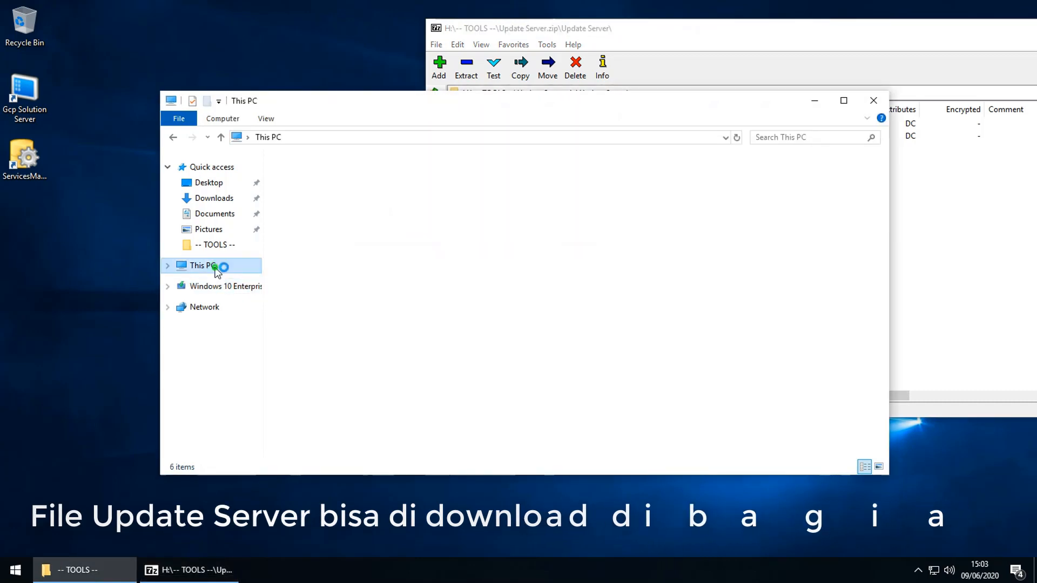
{"action": "left_click", "coordinate": [214, 381]}
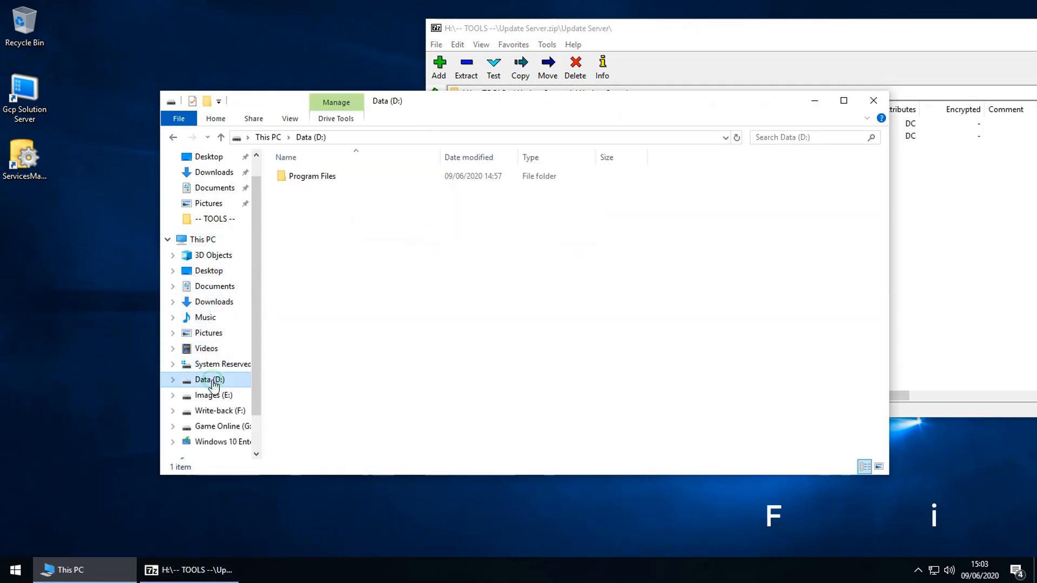
{"action": "double_click", "coordinate": [317, 179]}
{"action": "left_click", "coordinate": [317, 182]}
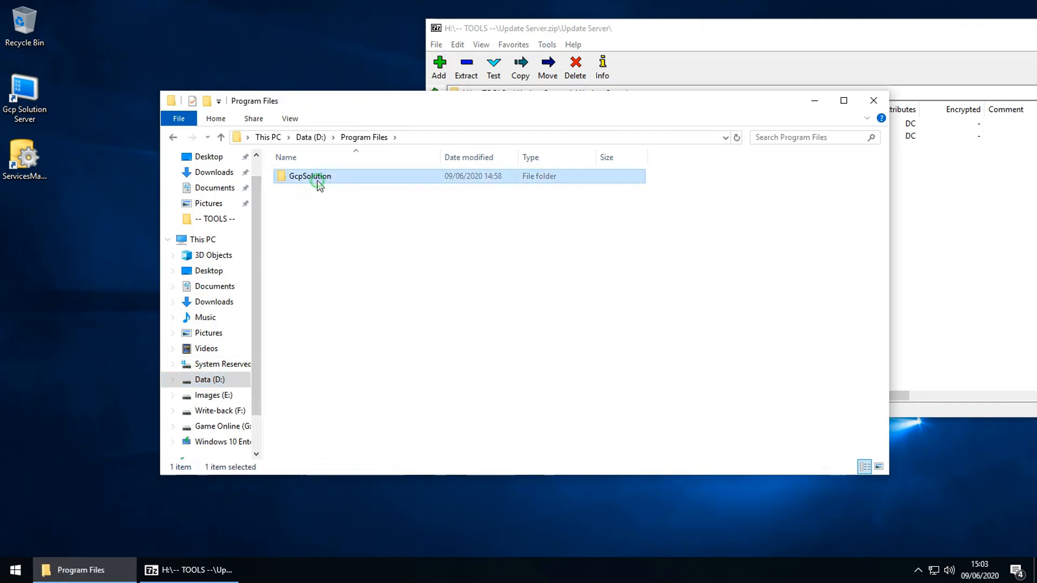
{"action": "double_click", "coordinate": [318, 182]}
{"action": "left_click", "coordinate": [598, 247]}
{"action": "left_click_drag", "start_coordinate": [702, 241], "coordinate": [268, 275]}
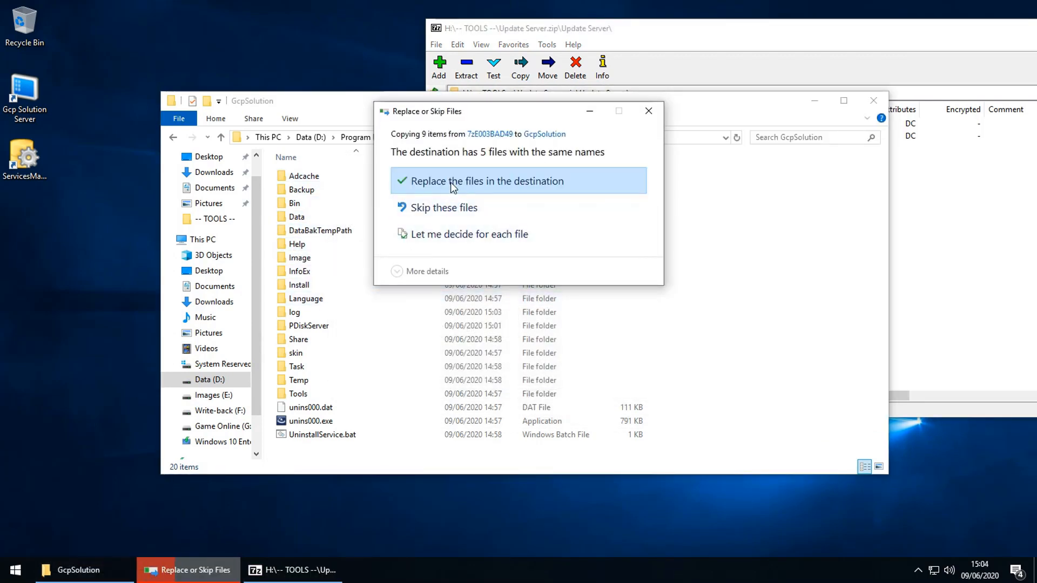
{"action": "left_click", "coordinate": [450, 182]}
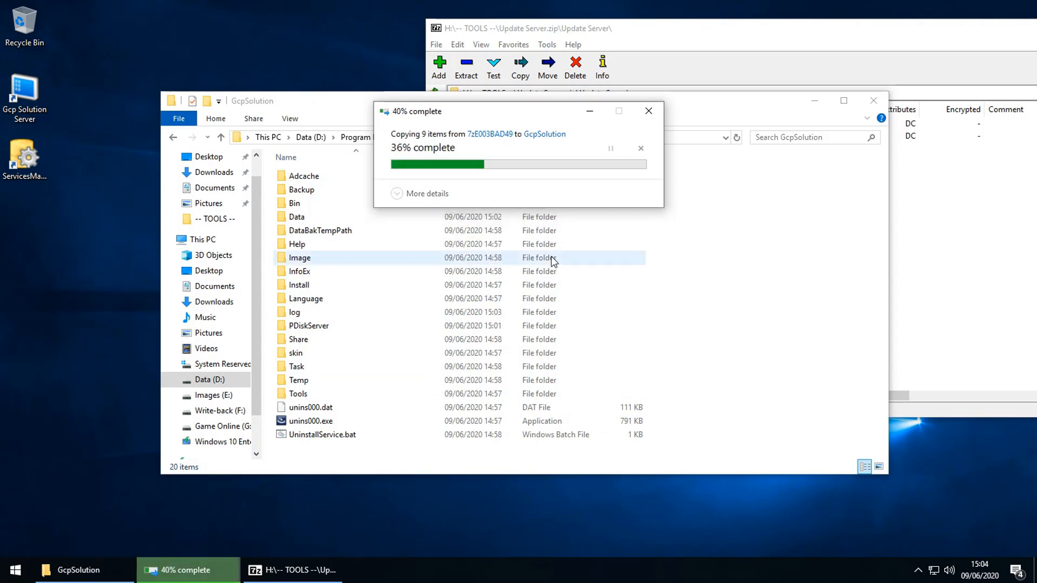
Step: Close 7-Zip and launch ServicesManager, confirming the Server Controller is running
{"action": "left_click", "coordinate": [1005, 322]}
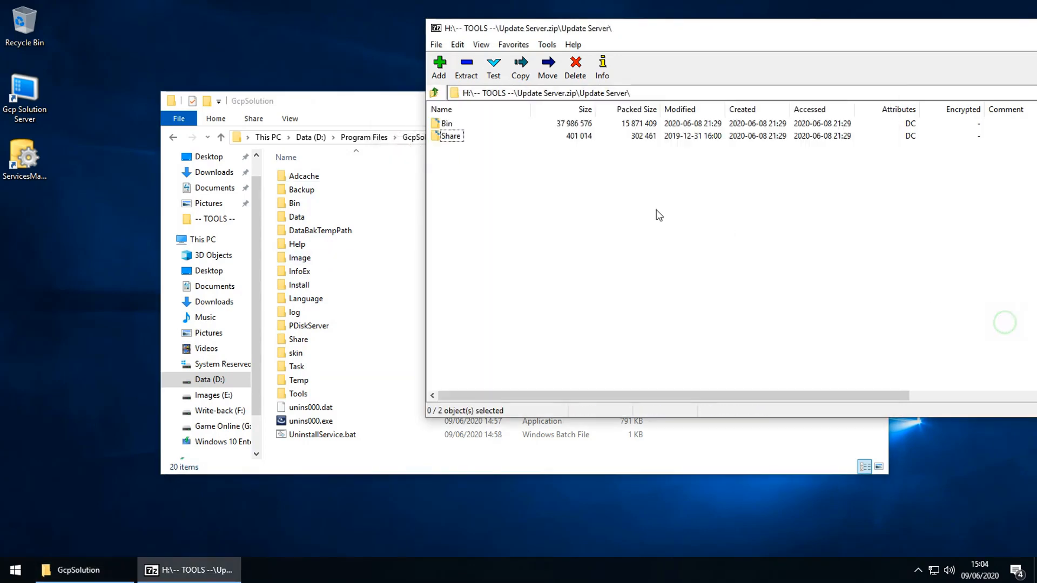
{"action": "double_click", "coordinate": [436, 28]}
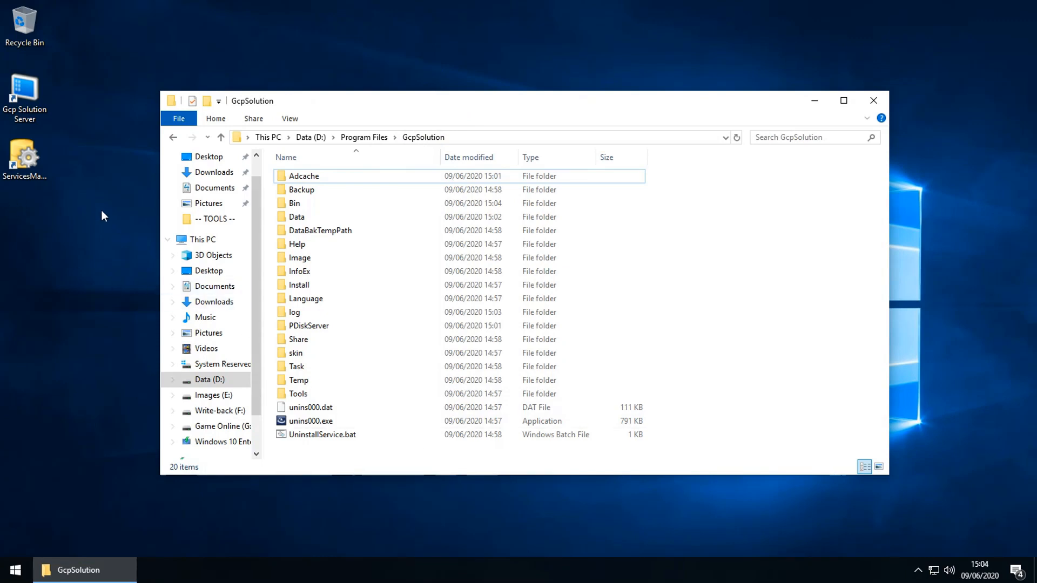
{"action": "double_click", "coordinate": [16, 165]}
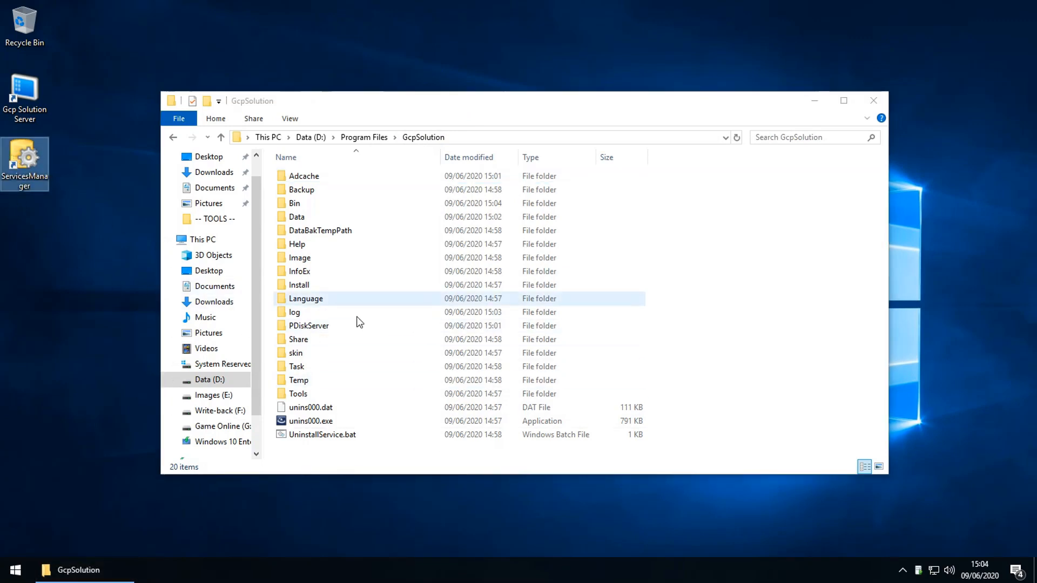
{"action": "left_click", "coordinate": [902, 569]}
{"action": "left_click", "coordinate": [902, 543]}
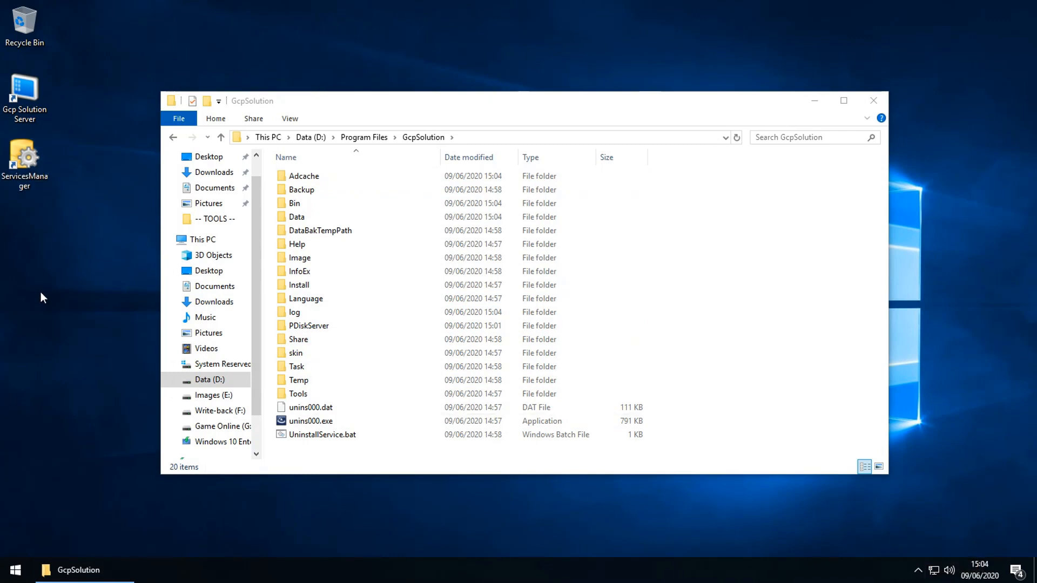
Step: Launch Gcp Solution Server and re-register the expired server with the account's username and password
{"action": "double_click", "coordinate": [23, 119]}
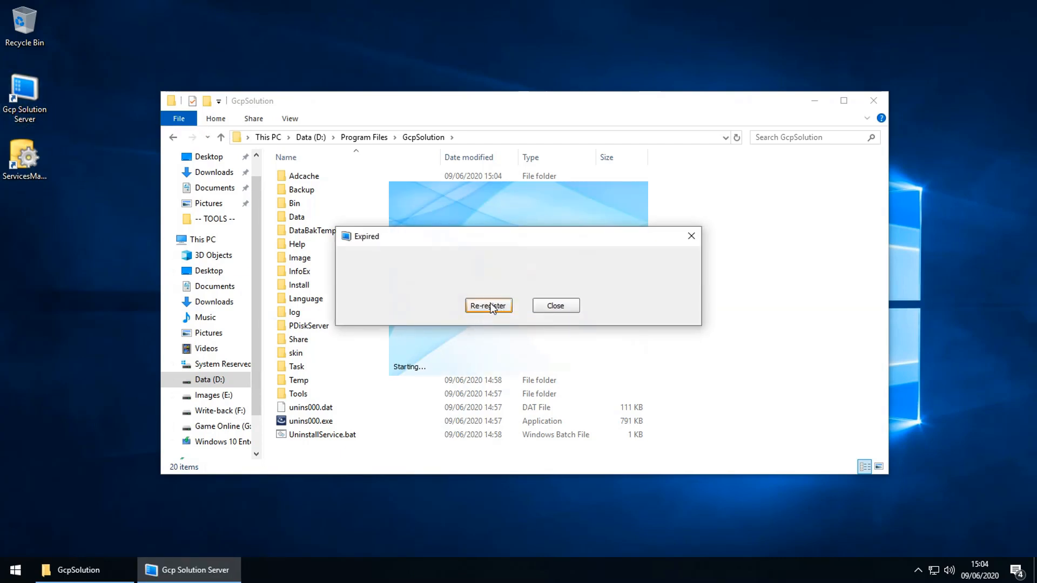
{"action": "left_click", "coordinate": [488, 305]}
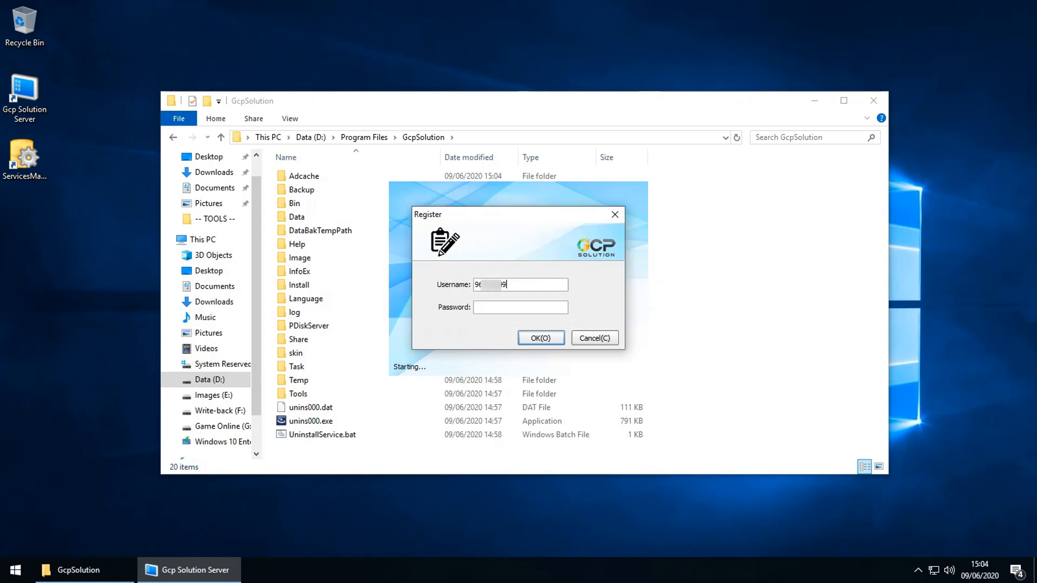
{"action": "left_click", "coordinate": [493, 307]}
{"action": "left_click", "coordinate": [537, 338]}
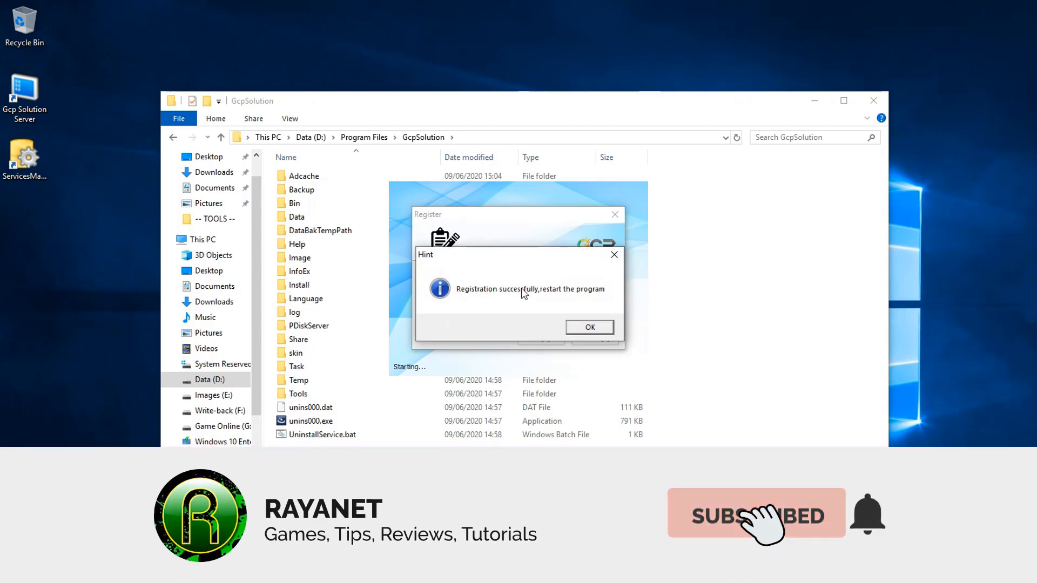
{"action": "left_click", "coordinate": [589, 330]}
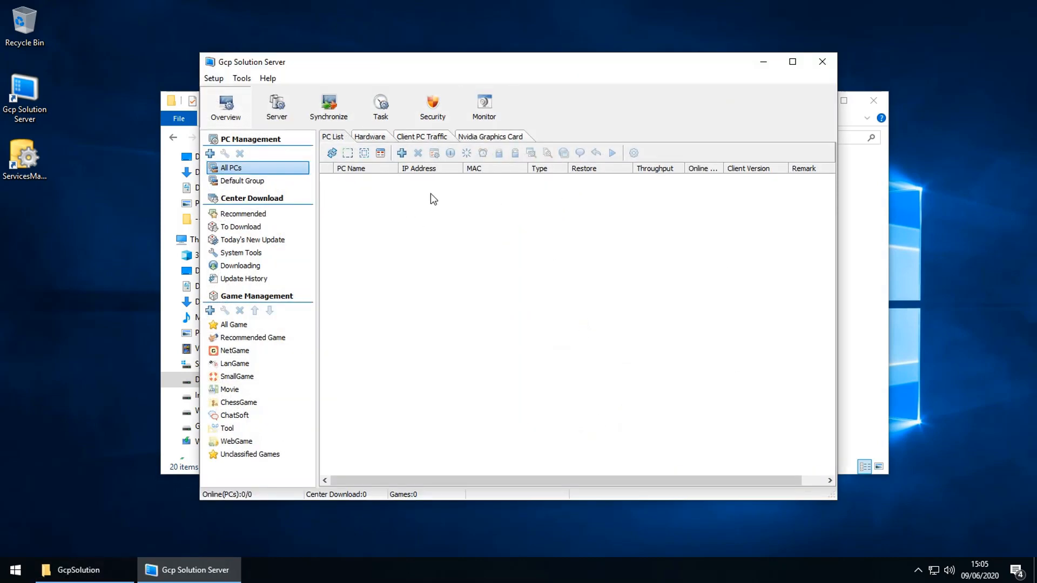
Step: Close the Explorer window, check the Server list, and close Gcp Solution Server
{"action": "left_click", "coordinate": [876, 107]}
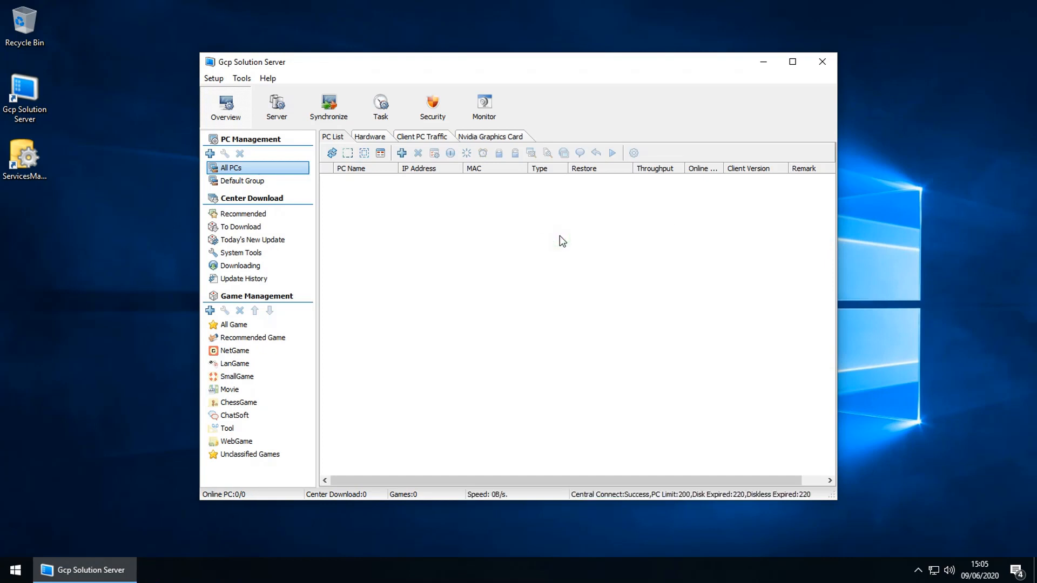
{"action": "left_click", "coordinate": [271, 112]}
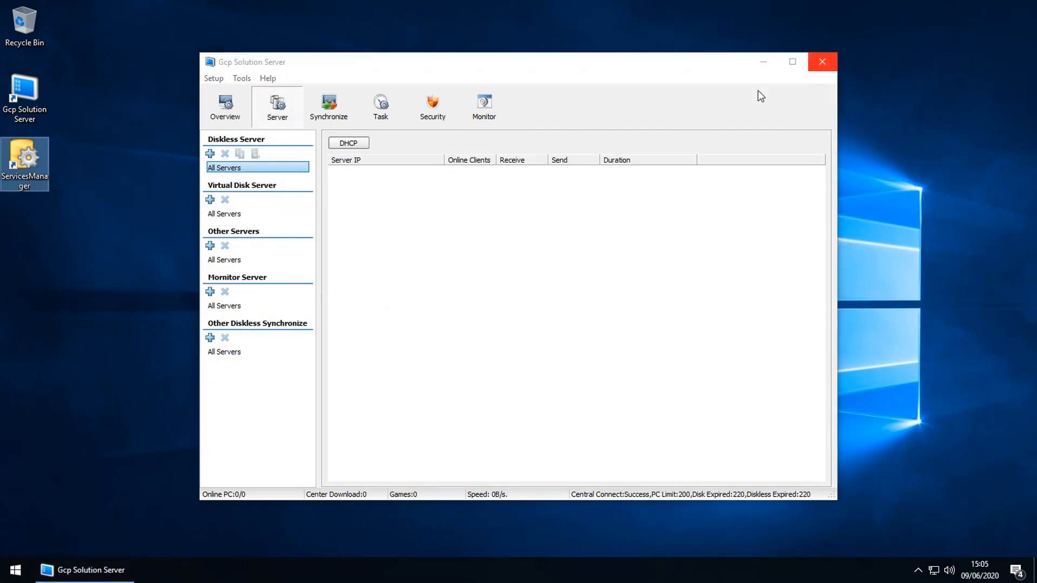
{"action": "left_click", "coordinate": [235, 106]}
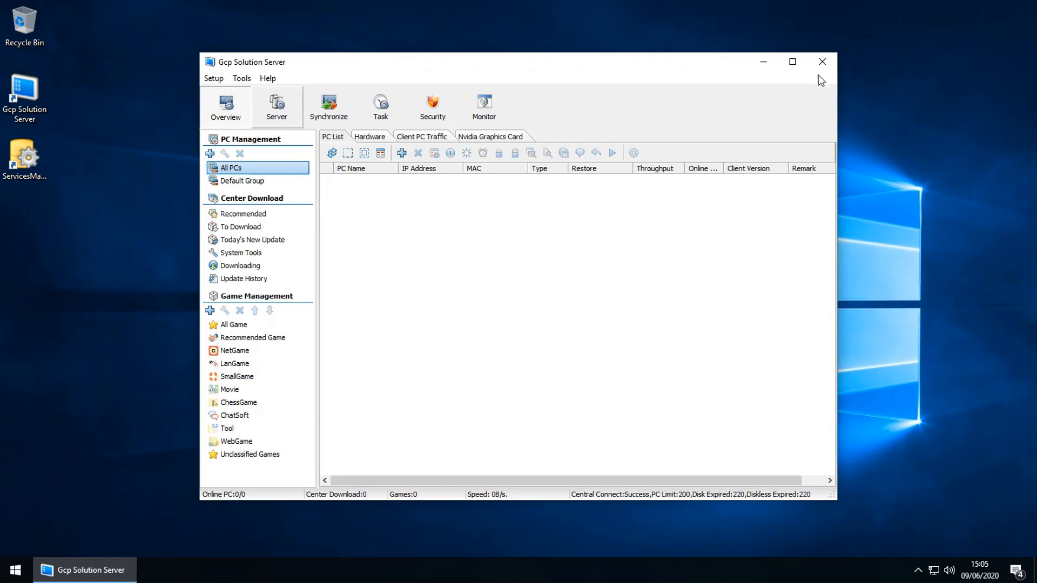
{"action": "left_click", "coordinate": [821, 61]}
{"action": "left_click", "coordinate": [94, 174]}
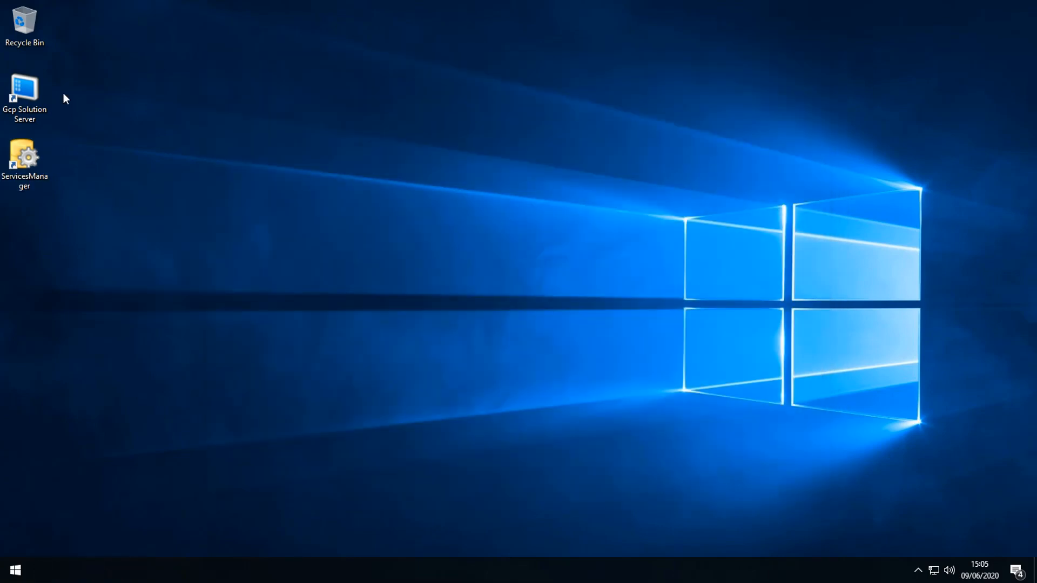
Step: Browse to D:\Program Files\GcpSolution\Bin in File Explorer
{"action": "double_click", "coordinate": [33, 34]}
{"action": "scroll", "coordinate": [250, 389], "scroll_direction": "down", "scroll_amount": 1}
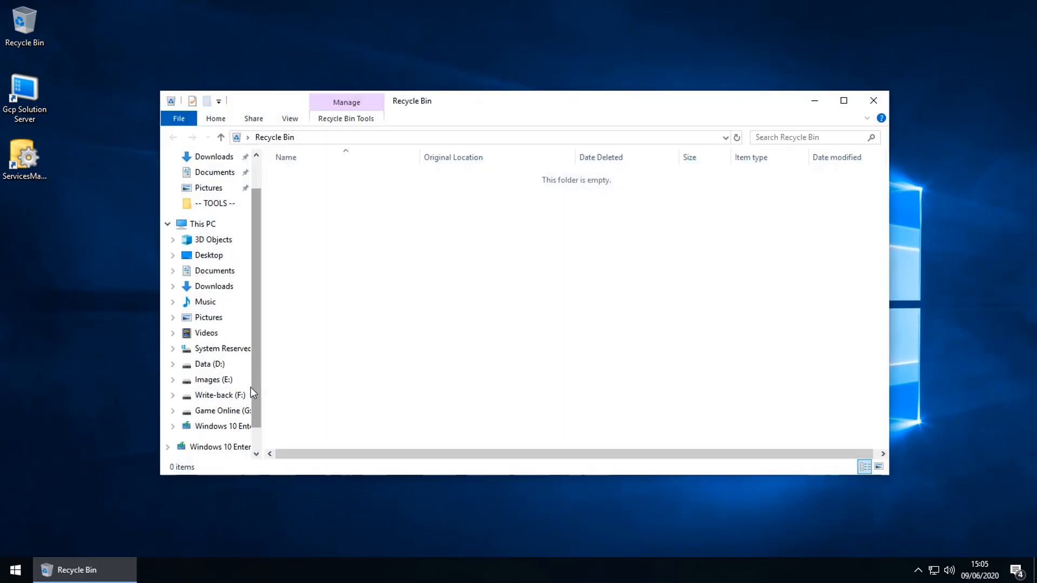
{"action": "left_click", "coordinate": [216, 363]}
{"action": "left_click", "coordinate": [306, 172]}
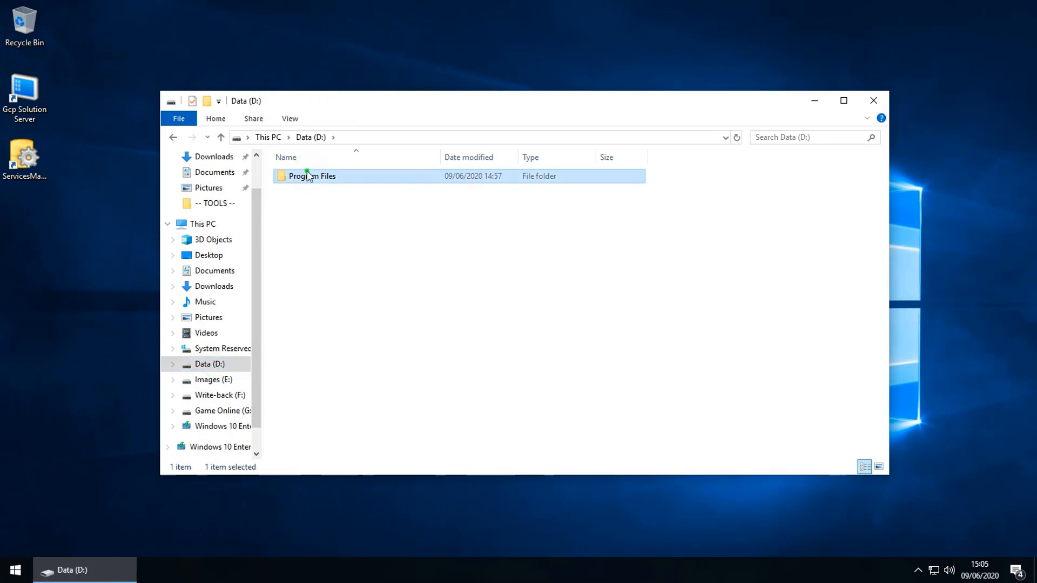
{"action": "double_click", "coordinate": [306, 176]}
{"action": "double_click", "coordinate": [307, 177]}
{"action": "left_click", "coordinate": [295, 205]}
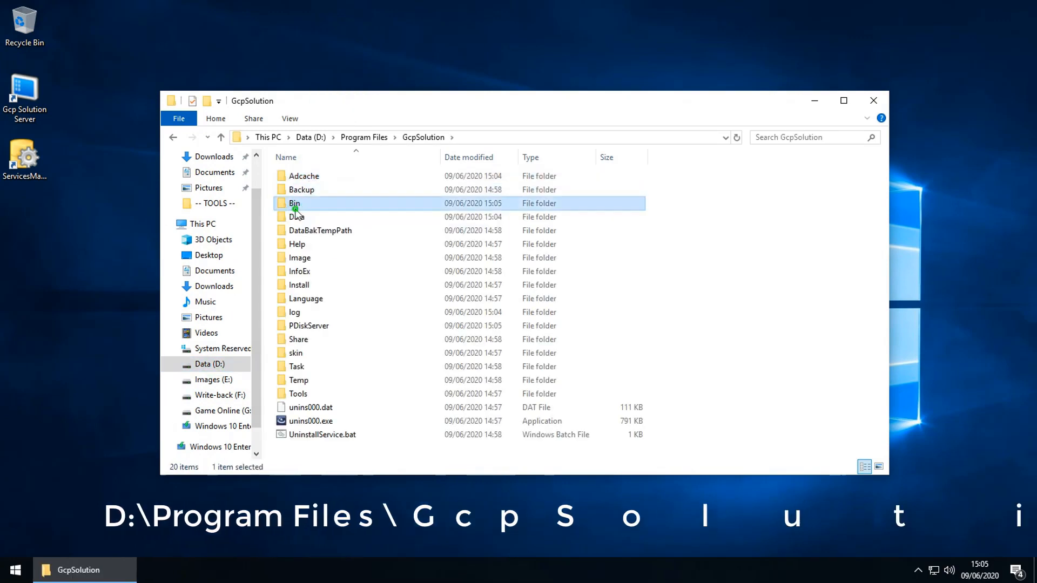
{"action": "double_click", "coordinate": [295, 208]}
Step: Send ServerManager.exe to the desktop as a shortcut and close the Bin window
{"action": "scroll", "coordinate": [405, 407], "scroll_direction": "down", "scroll_amount": 15}
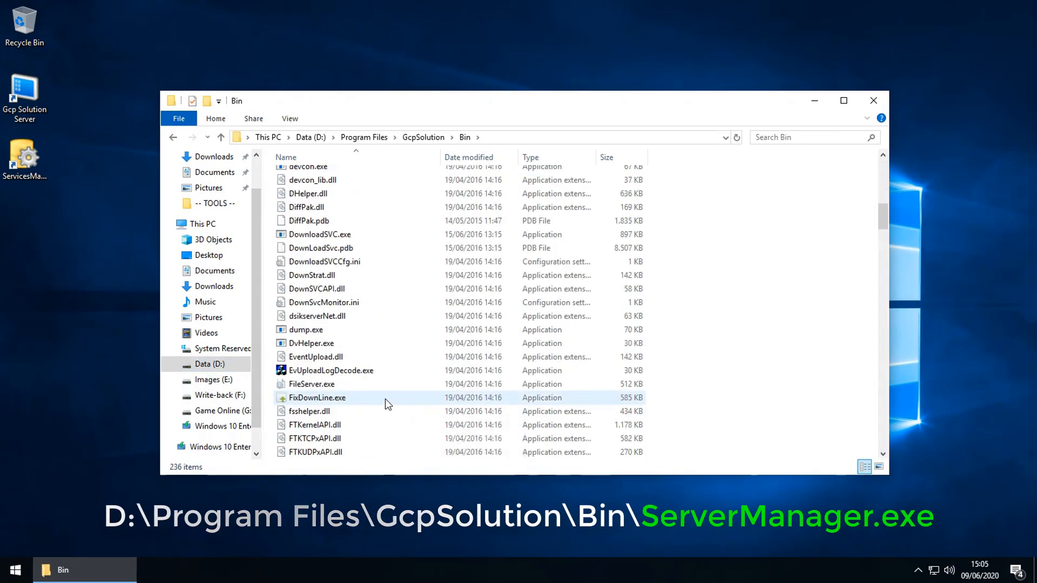
{"action": "scroll", "coordinate": [385, 397], "scroll_direction": "down", "scroll_amount": 20}
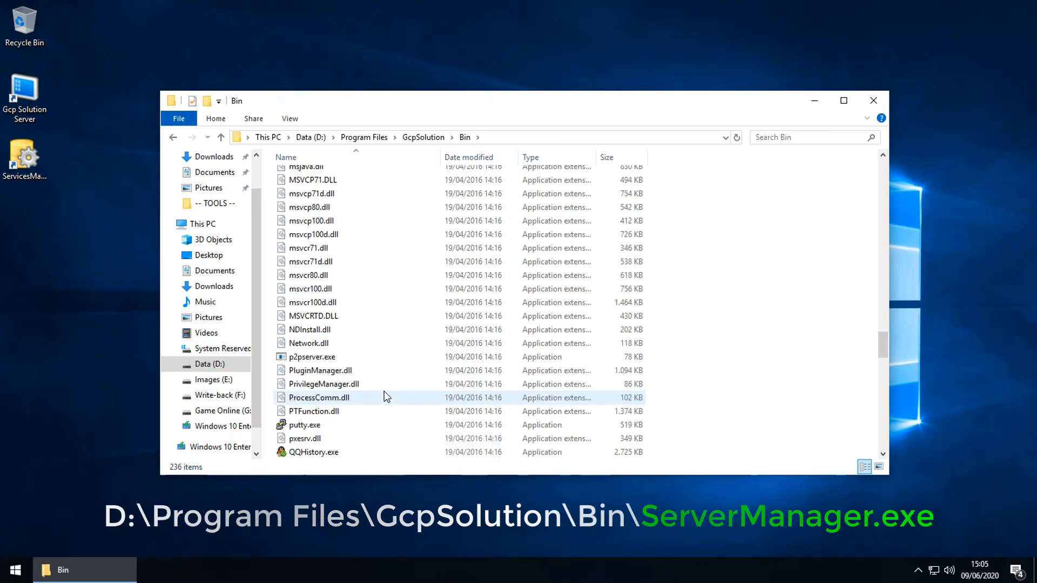
{"action": "scroll", "coordinate": [385, 391], "scroll_direction": "down", "scroll_amount": 20}
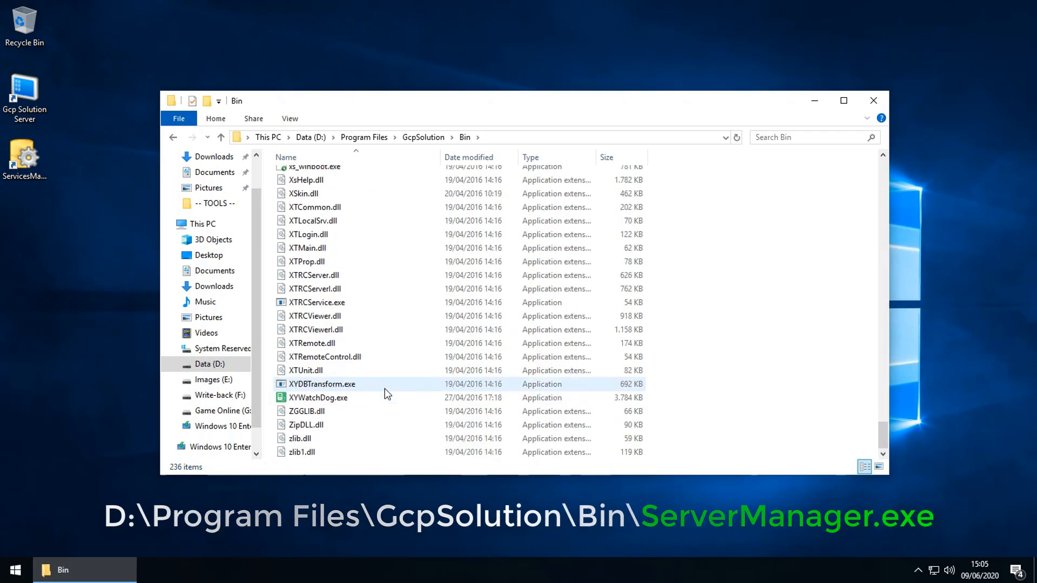
{"action": "scroll", "coordinate": [384, 388], "scroll_direction": "up", "scroll_amount": 17}
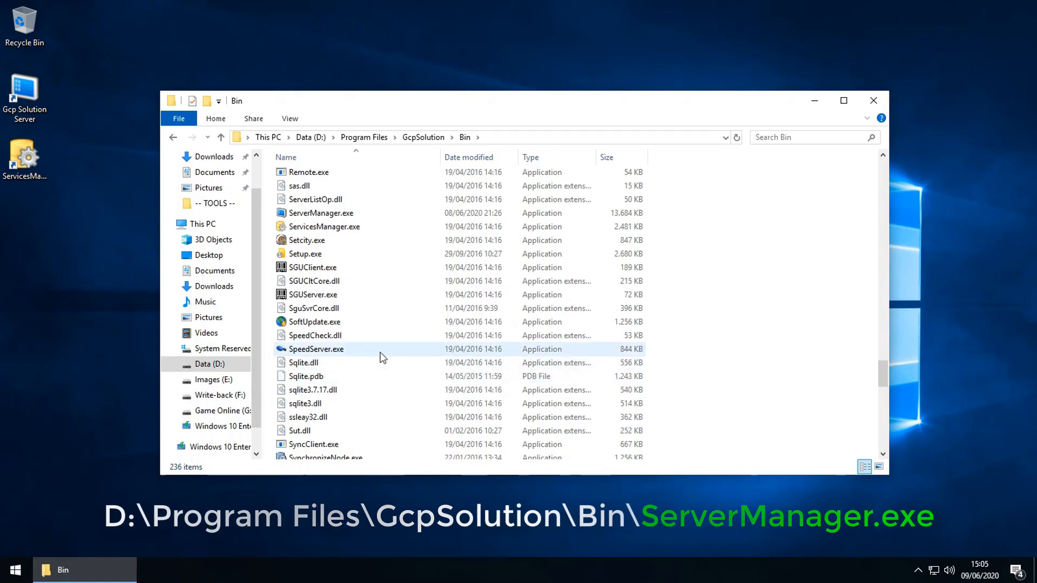
{"action": "left_click", "coordinate": [329, 215]}
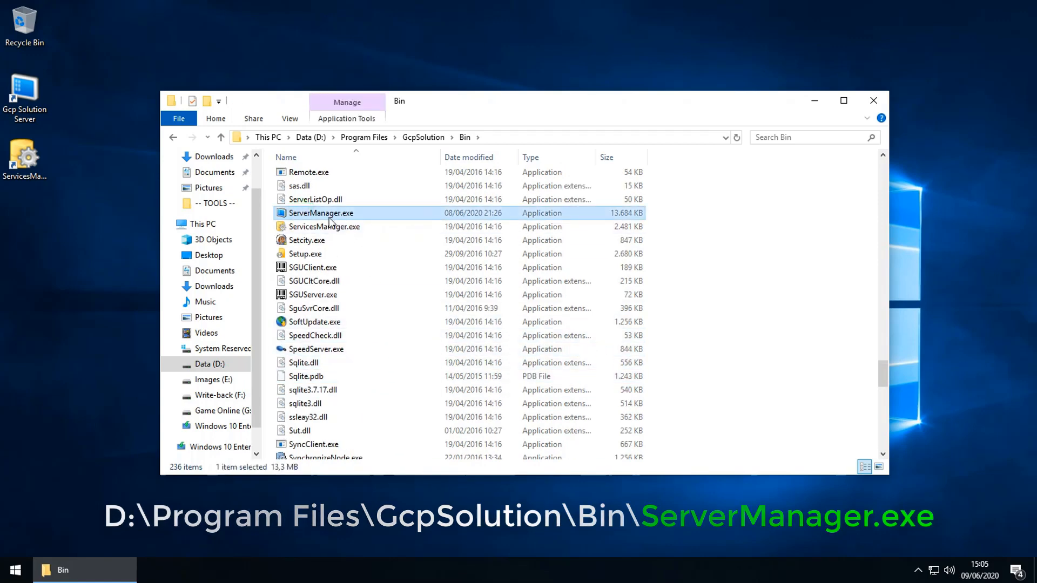
{"action": "right_click", "coordinate": [322, 221]}
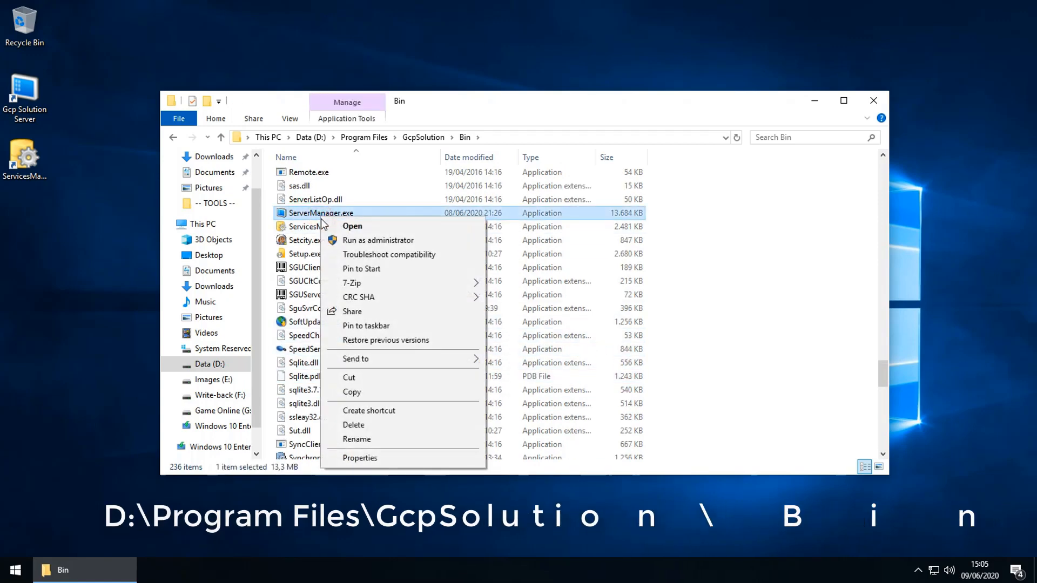
{"action": "mouse_move", "coordinate": [399, 358]}
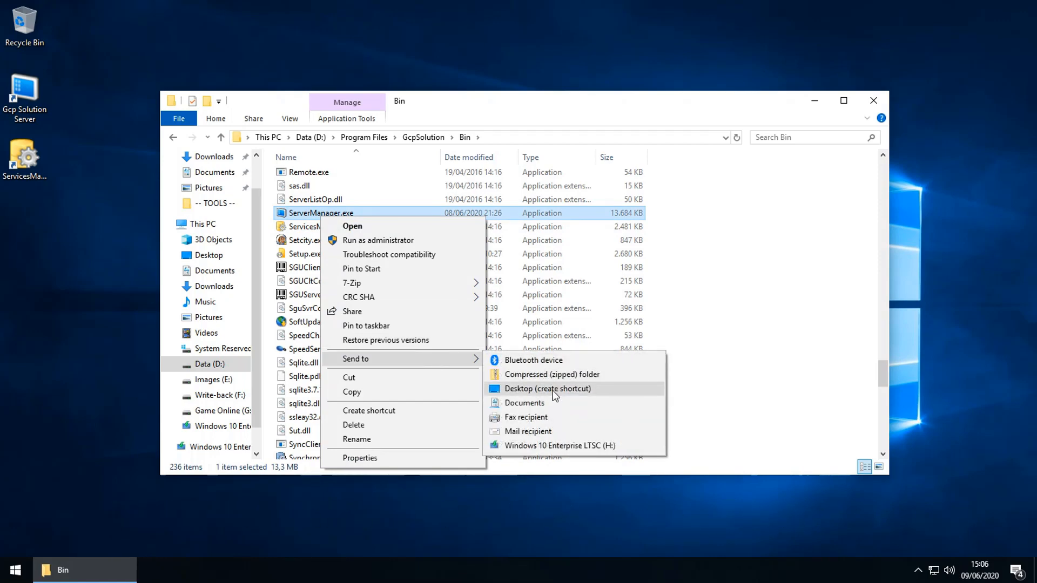
{"action": "left_click", "coordinate": [555, 392]}
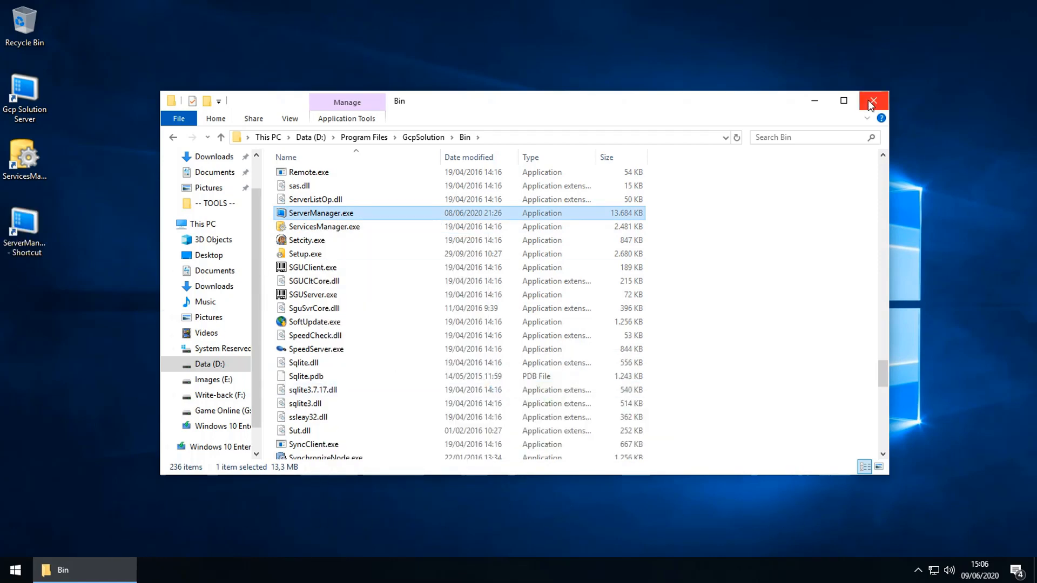
{"action": "left_click", "coordinate": [870, 104]}
{"action": "left_click", "coordinate": [40, 254]}
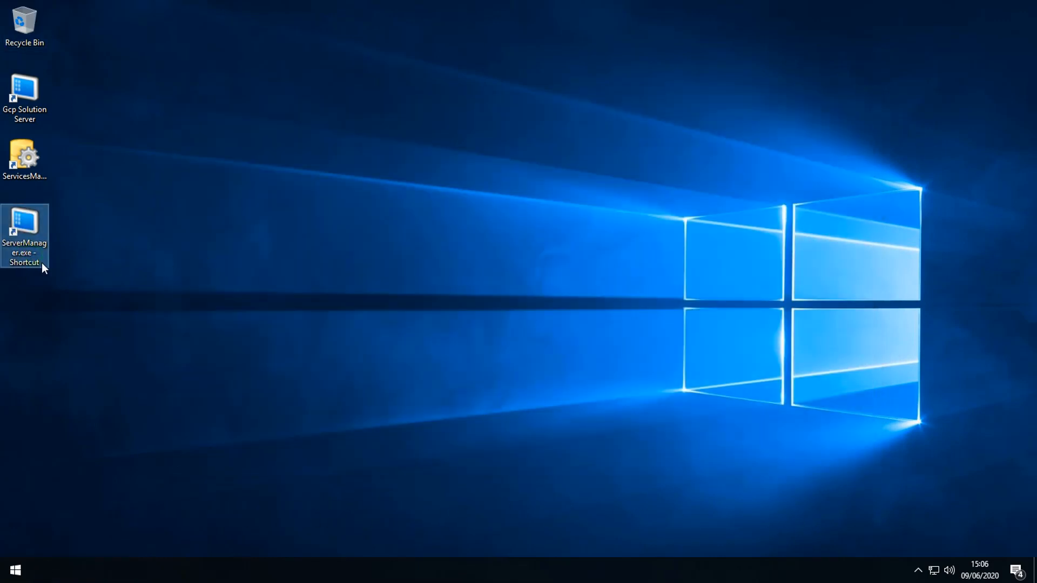
Step: Rename the desktop shortcut to ServerManager by removing the '.exe - Shortcut' suffix
{"action": "left_click", "coordinate": [34, 263]}
{"action": "left_click_drag", "start_coordinate": [18, 254], "coordinate": [41, 263]}
{"action": "key", "text": "BackSpace"}
{"action": "key", "text": "Return"}
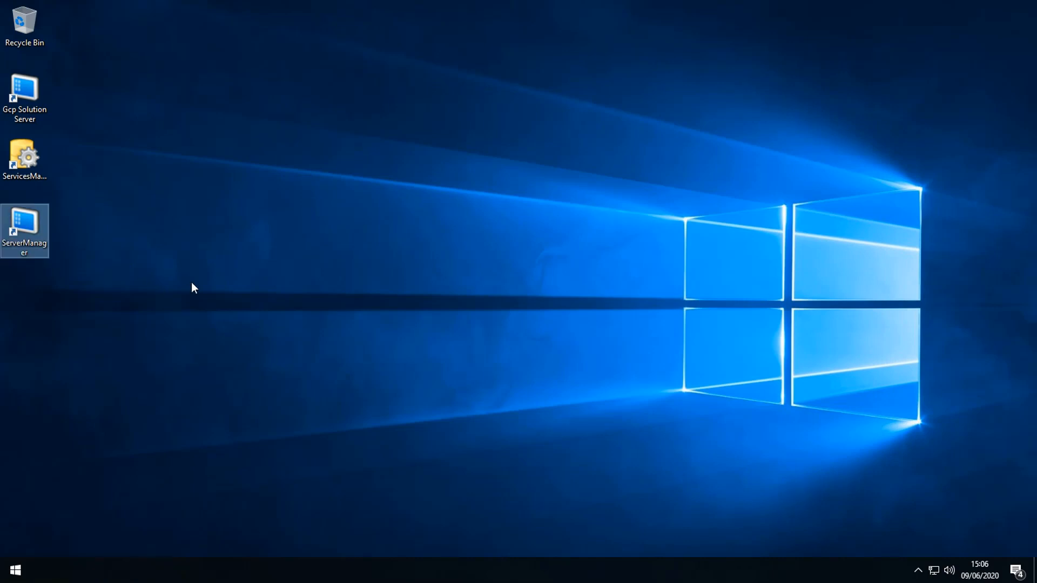
Step: Launch Gcp Solution Server from it and select the Diskless Server node on the Server page
{"action": "double_click", "coordinate": [12, 210]}
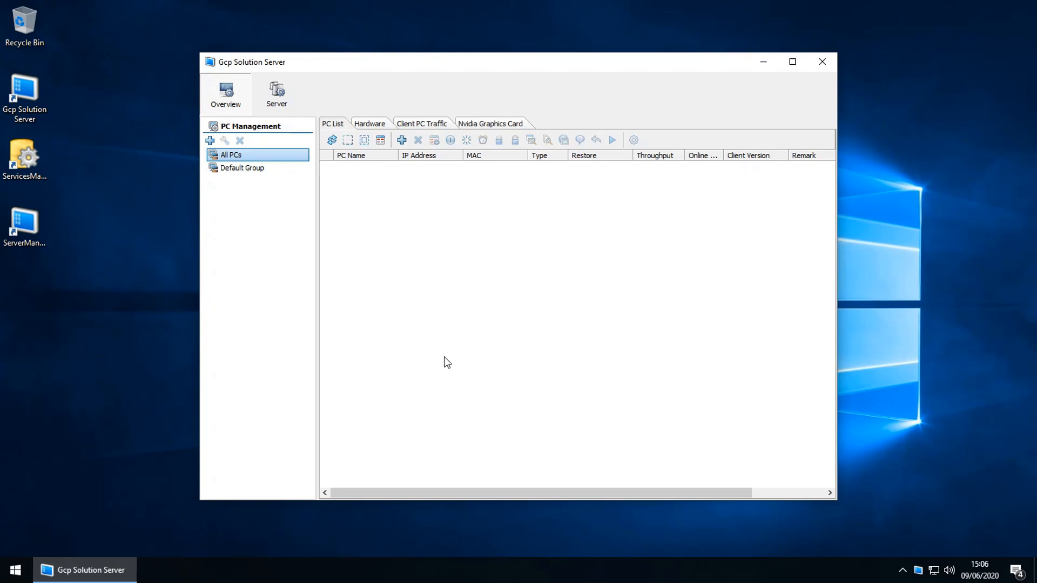
{"action": "left_click", "coordinate": [369, 332]}
{"action": "left_click", "coordinate": [286, 111]}
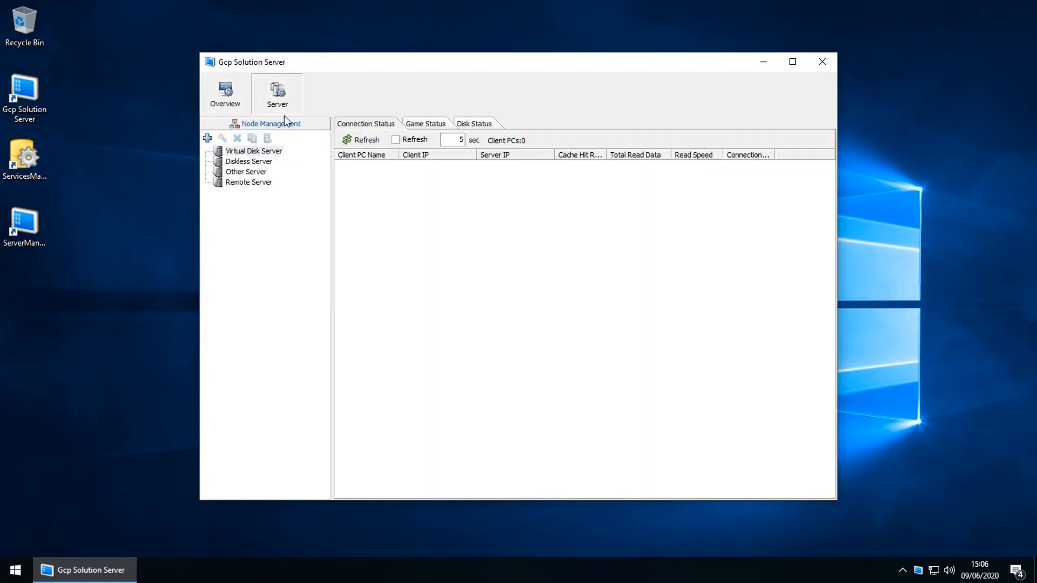
{"action": "left_click", "coordinate": [234, 162]}
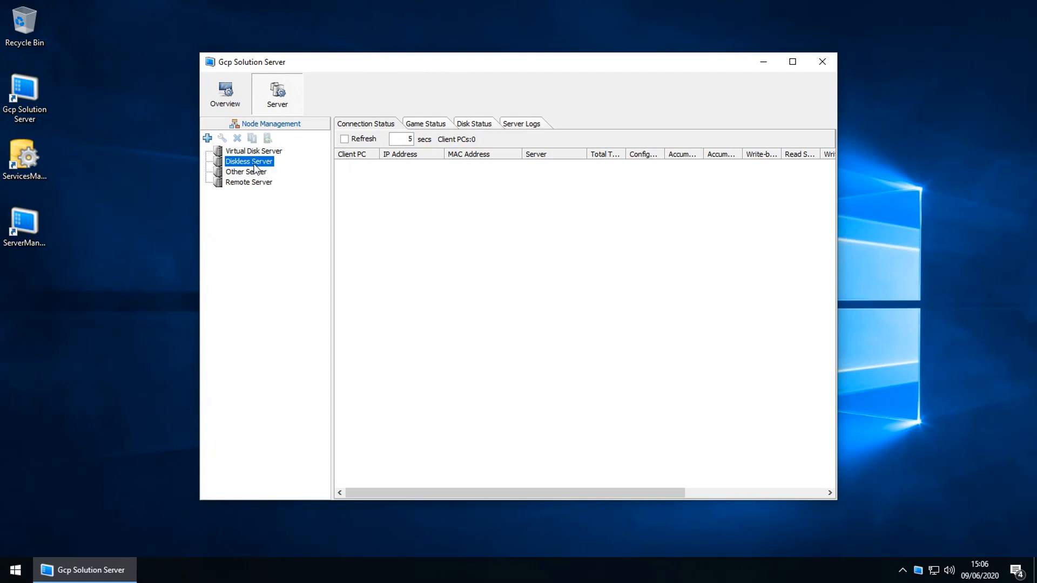
Step: Add a new server of type Diskless Server running Windows
{"action": "left_click", "coordinate": [207, 138]}
{"action": "left_click", "coordinate": [465, 163]}
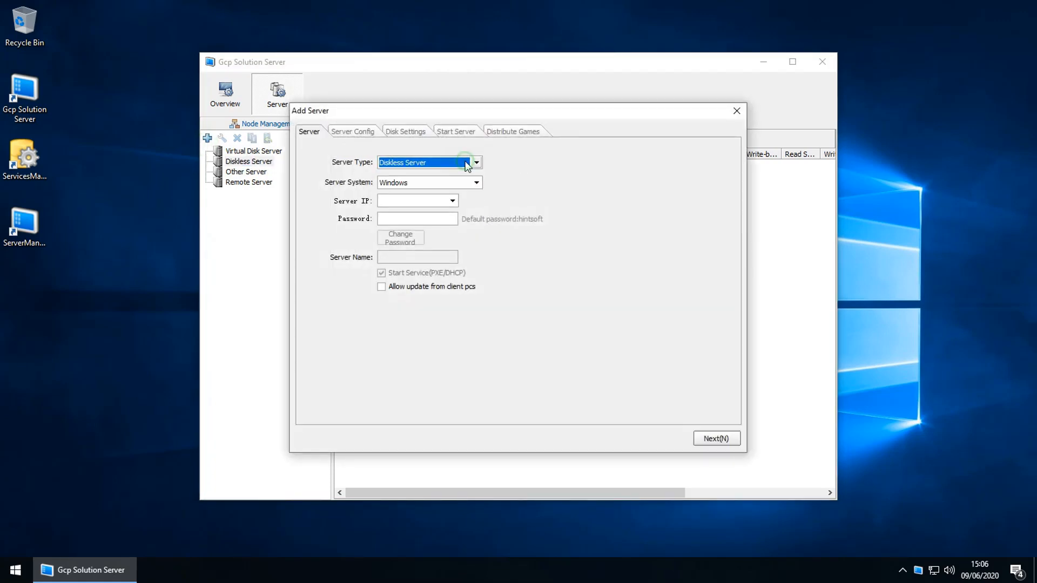
{"action": "left_click", "coordinate": [411, 163]}
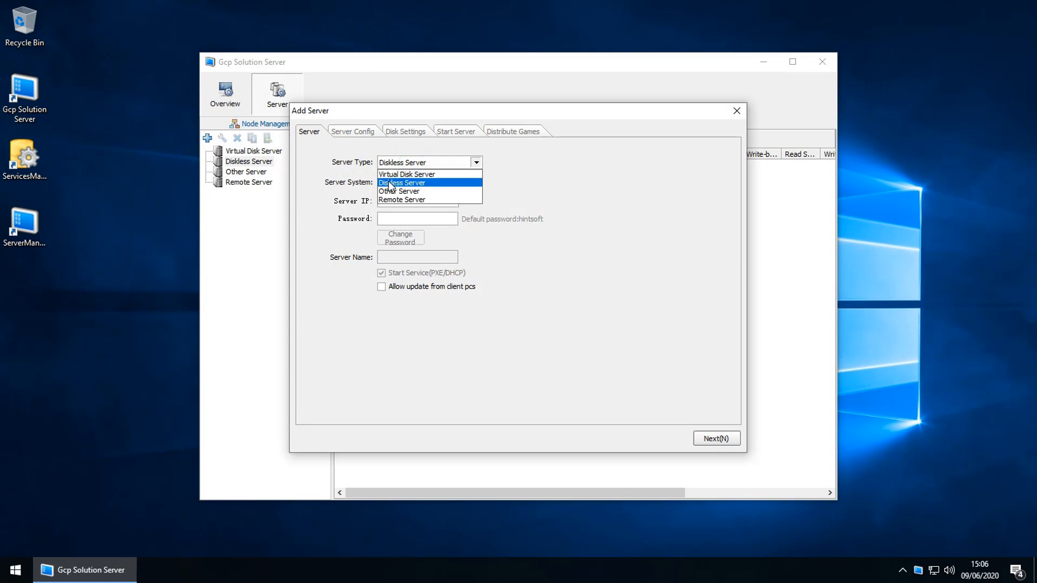
{"action": "left_click", "coordinate": [388, 183]}
{"action": "left_click", "coordinate": [423, 180]}
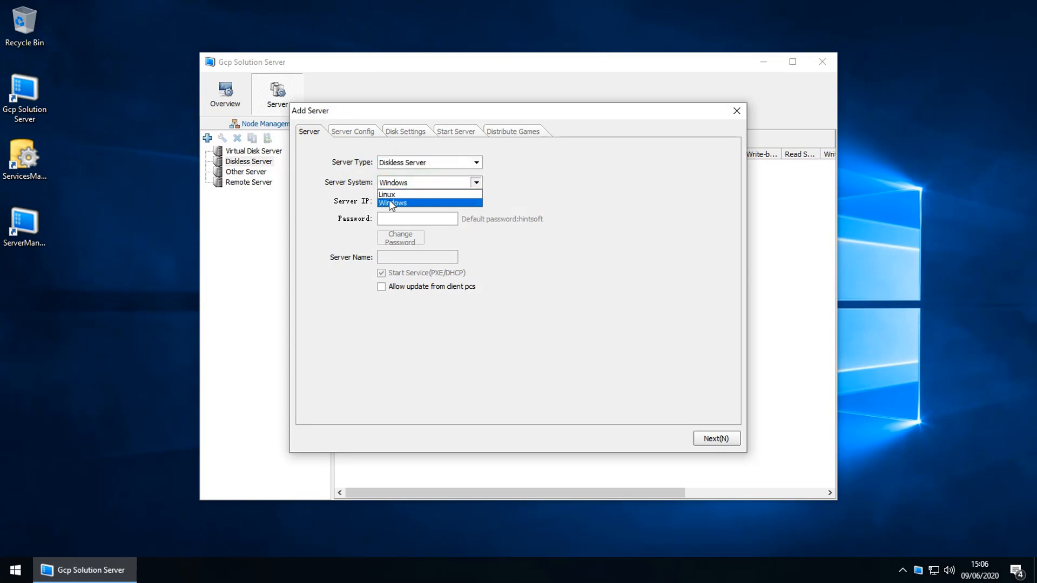
{"action": "left_click", "coordinate": [407, 203]}
Step: Set the server IP to 192.168.0.100, enter the server password, and allow client updates
{"action": "left_click", "coordinate": [409, 203]}
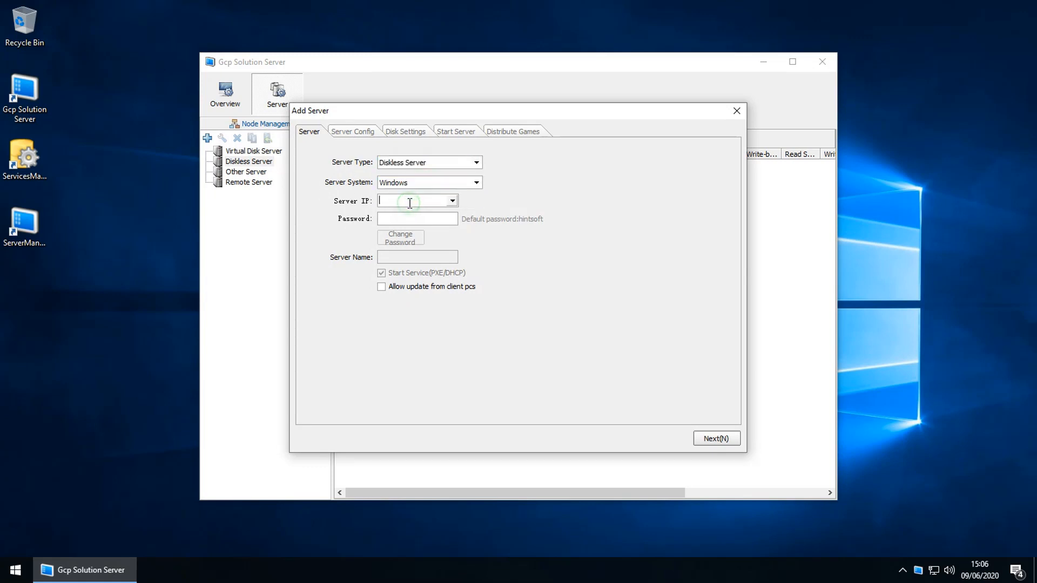
{"action": "left_click", "coordinate": [452, 201]}
{"action": "left_click", "coordinate": [430, 212]}
{"action": "left_click", "coordinate": [416, 219]}
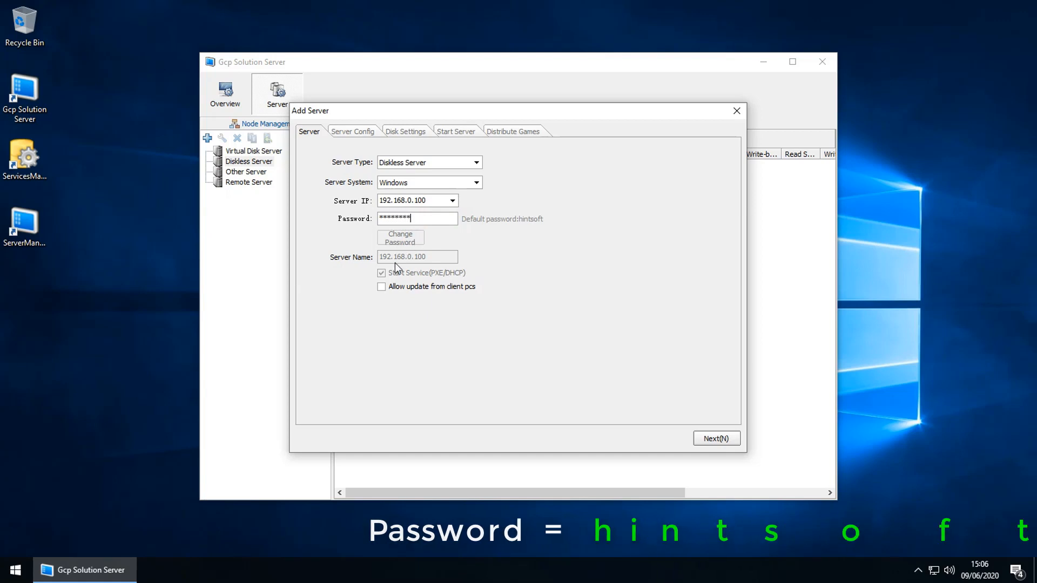
{"action": "left_click", "coordinate": [380, 289]}
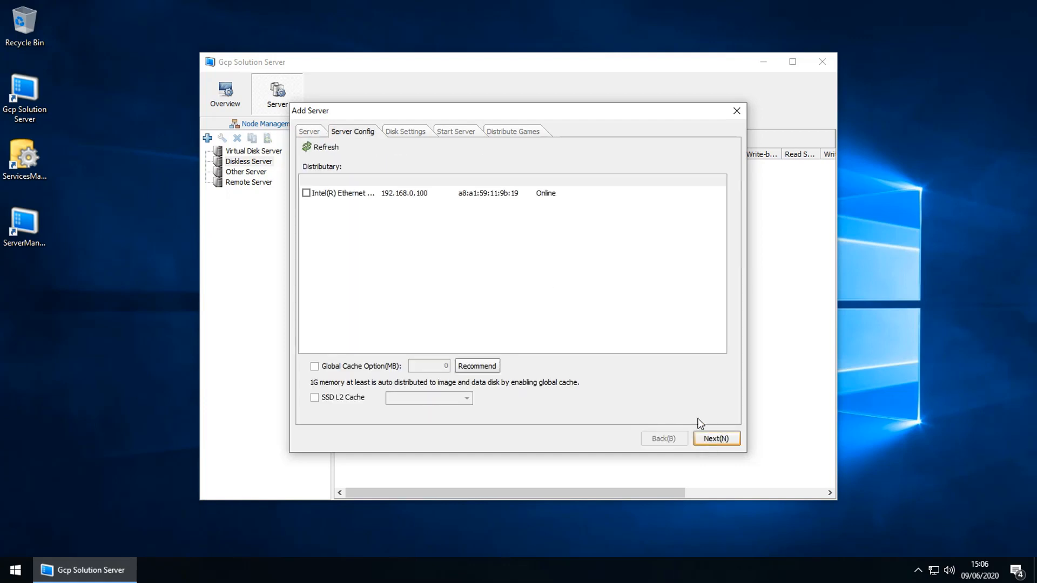
Step: Use the Intel Ethernet adapter for distribution and continue to Disk Settings
{"action": "left_click", "coordinate": [319, 194]}
{"action": "left_click", "coordinate": [306, 193]}
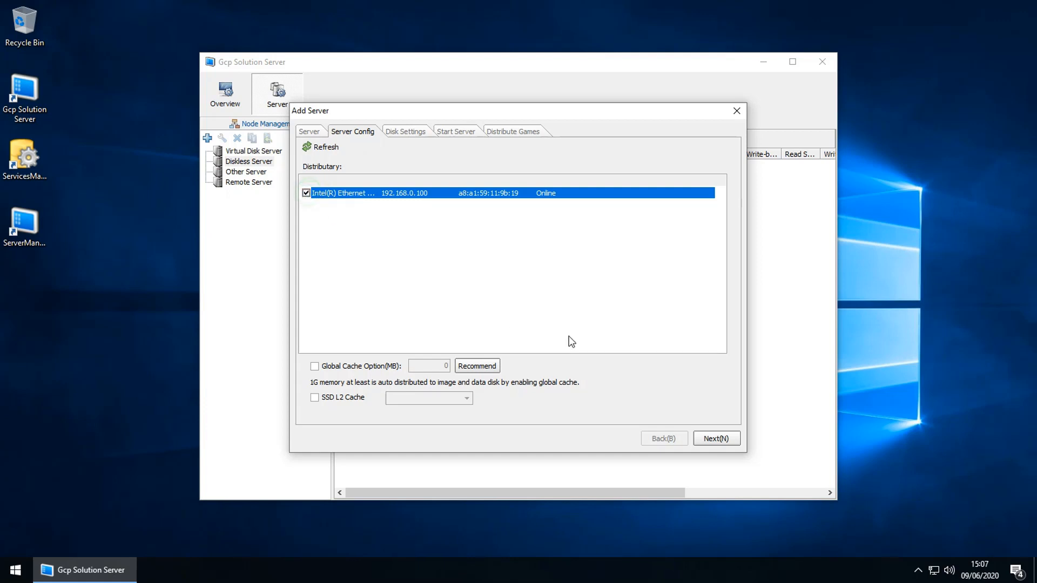
{"action": "left_click", "coordinate": [700, 439]}
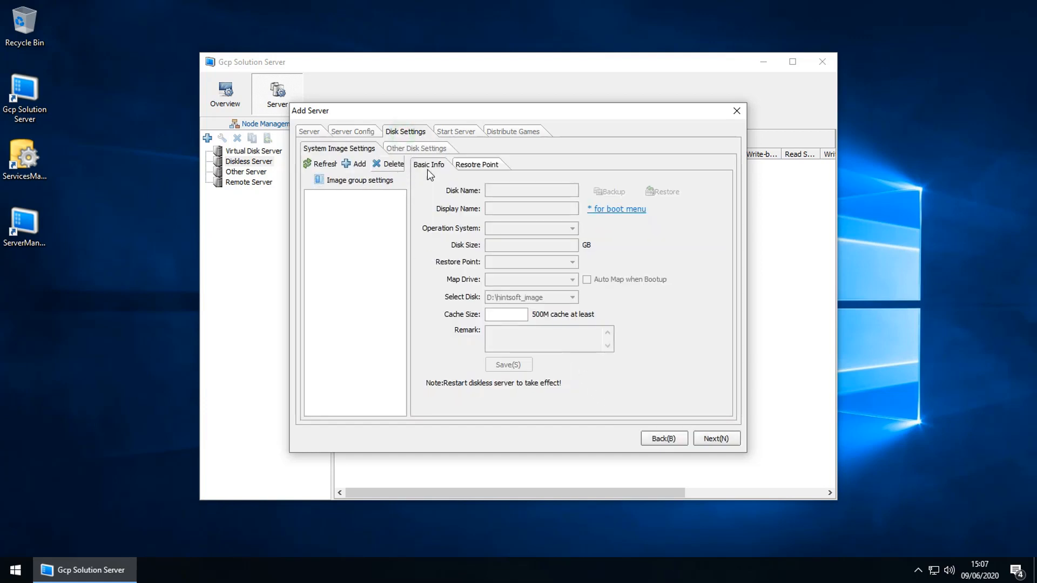
Step: Start a new Win10 system image and check the free space on Images (E:) in This PC
{"action": "left_click", "coordinate": [354, 165]}
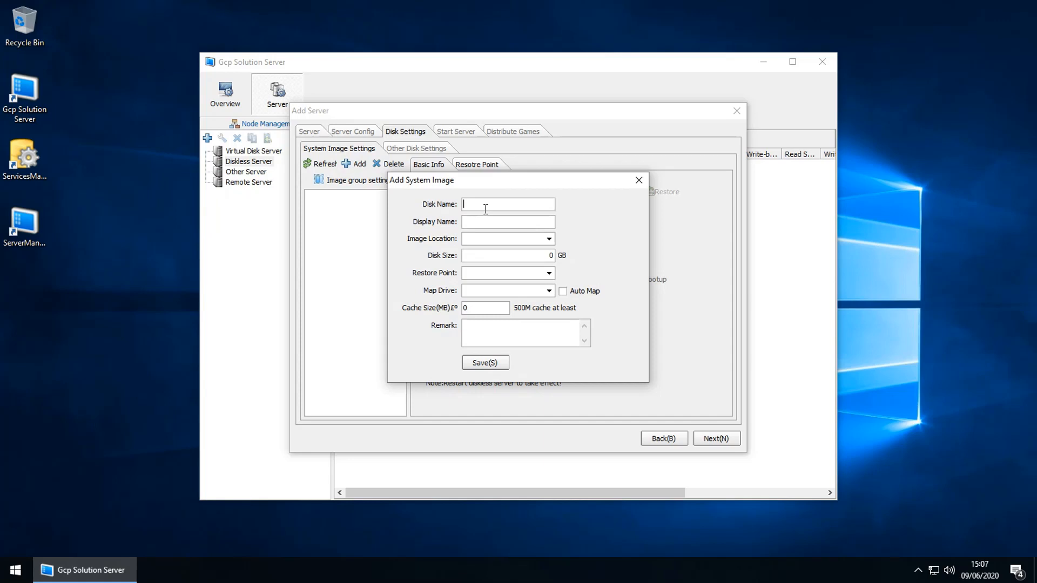
{"action": "type", "text": "Win10"}
{"action": "left_click", "coordinate": [549, 239]}
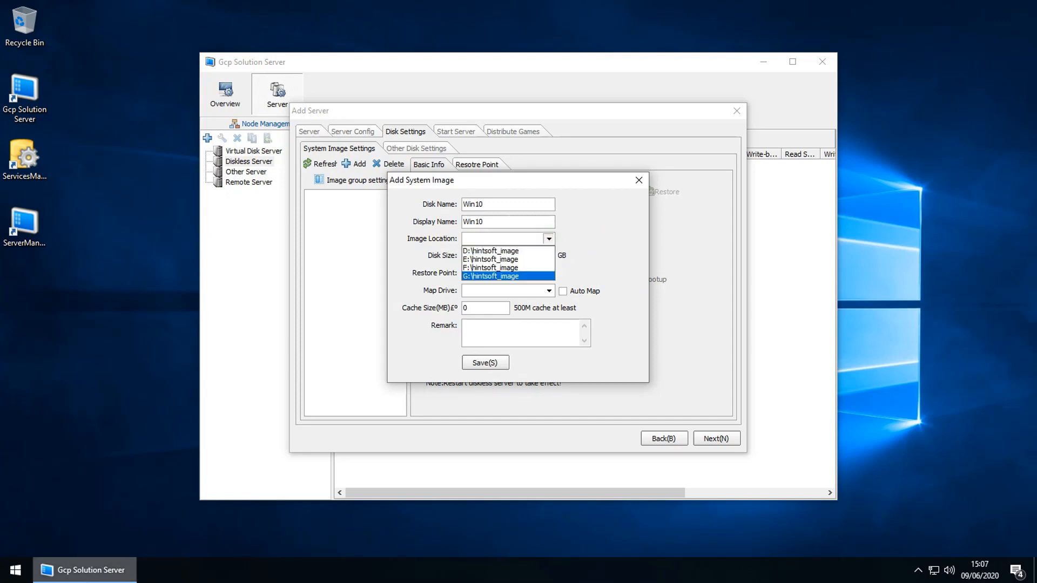
{"action": "double_click", "coordinate": [24, 24]}
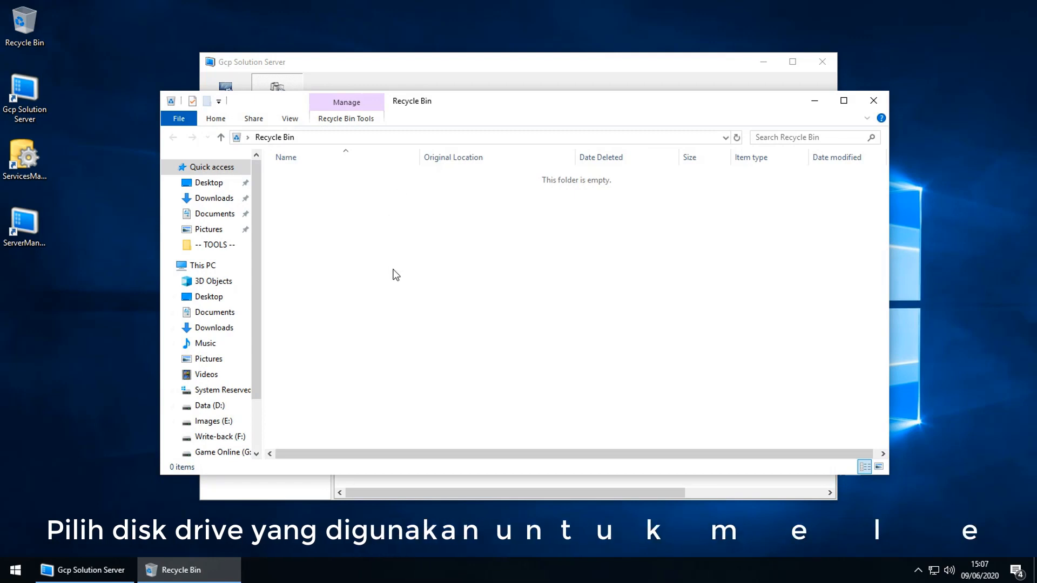
{"action": "left_click", "coordinate": [203, 264]}
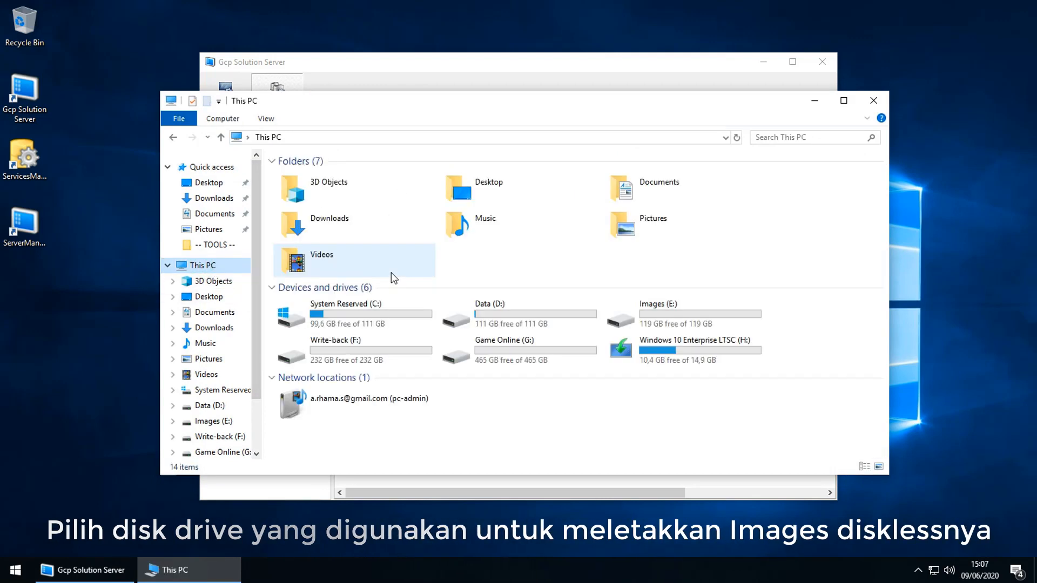
{"action": "left_click", "coordinate": [391, 277]}
{"action": "left_click_drag", "start_coordinate": [410, 98], "coordinate": [290, 82]}
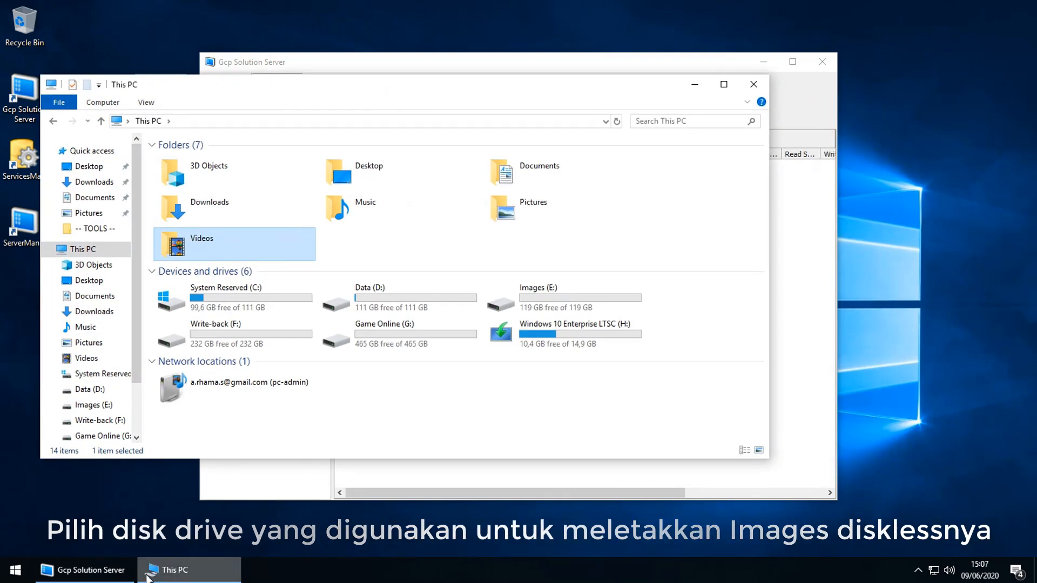
{"action": "left_click", "coordinate": [303, 480]}
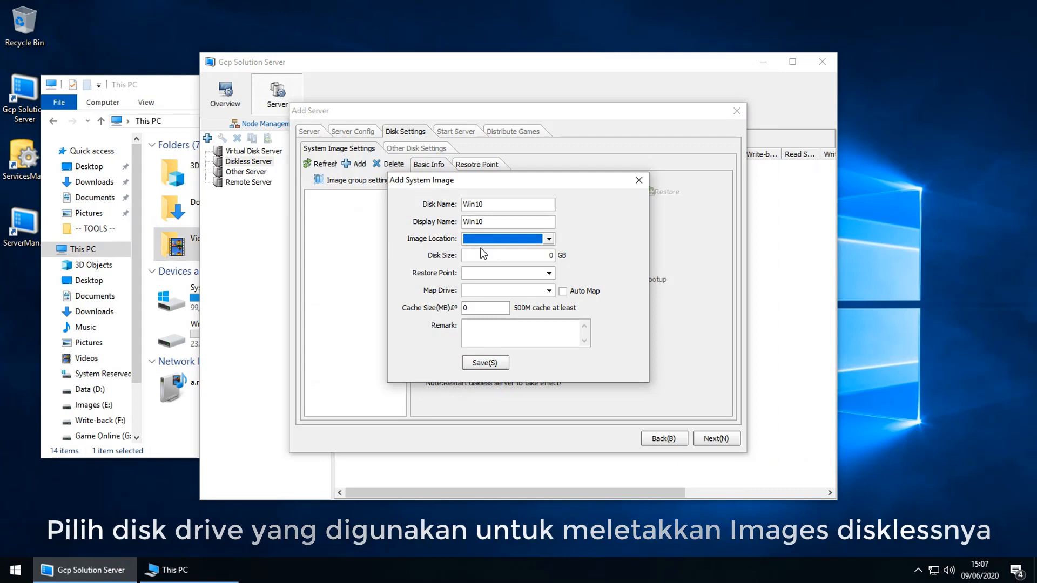
{"action": "left_click_drag", "start_coordinate": [163, 90], "coordinate": [109, 86]}
{"action": "left_click", "coordinate": [312, 382]}
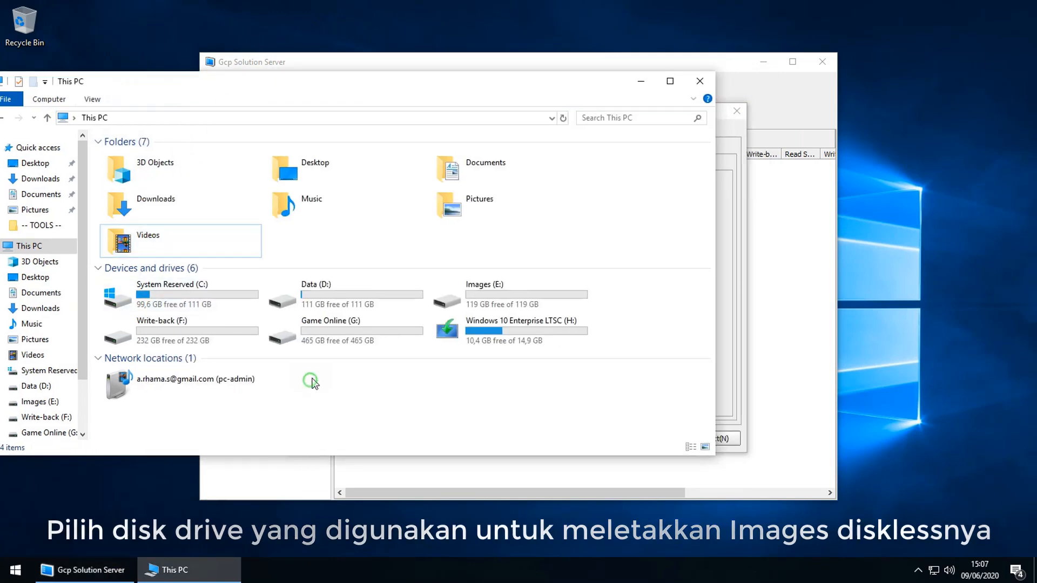
{"action": "left_click", "coordinate": [476, 287]}
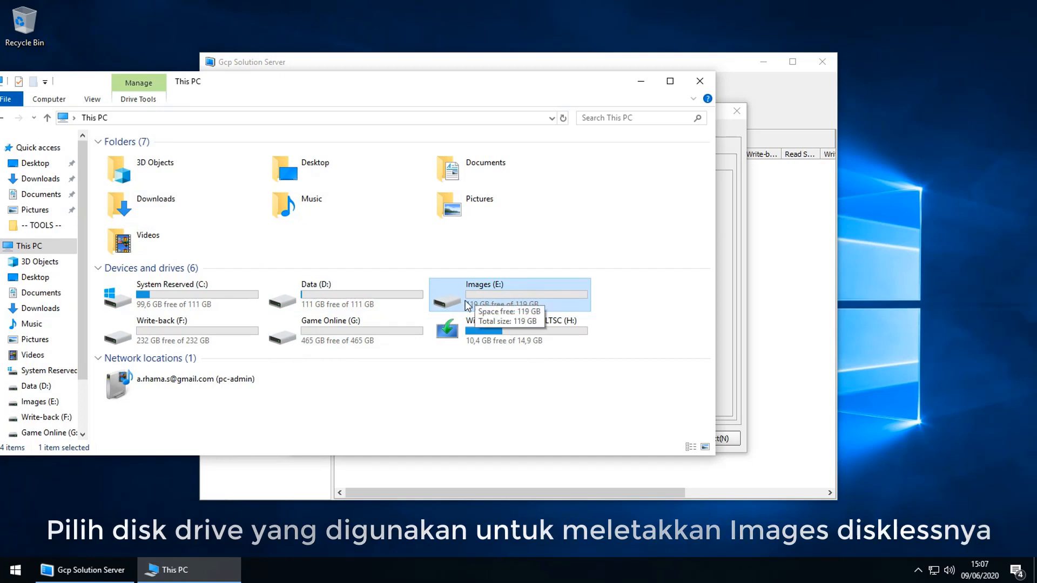
{"action": "key", "text": "alt+Tab"}
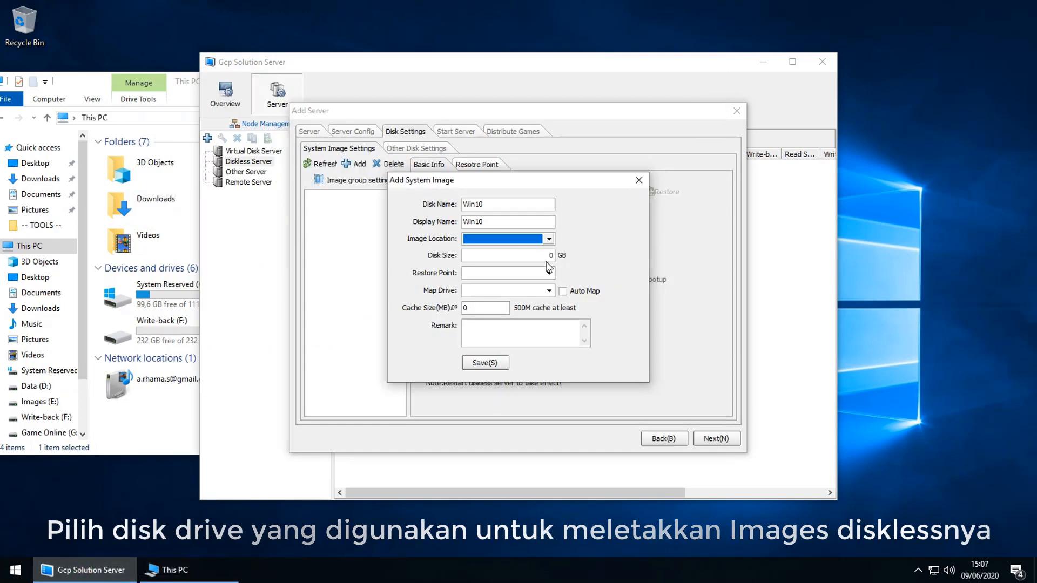
Step: Store the image at E:\hintsoft_image with 5 restore points, mapped to drive Z:
{"action": "left_click", "coordinate": [548, 238]}
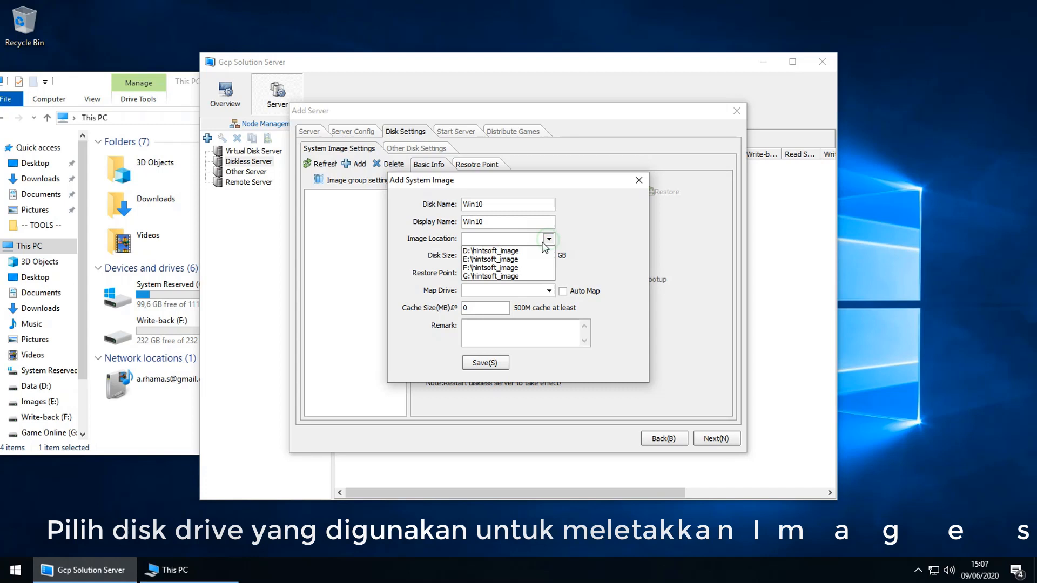
{"action": "left_click", "coordinate": [503, 259]}
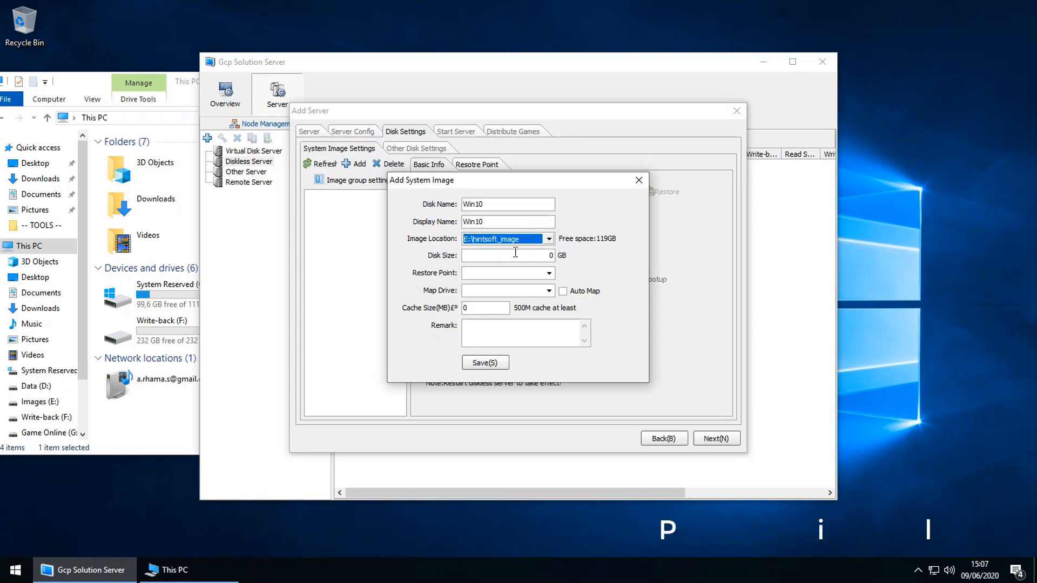
{"action": "key", "text": "Tab"}
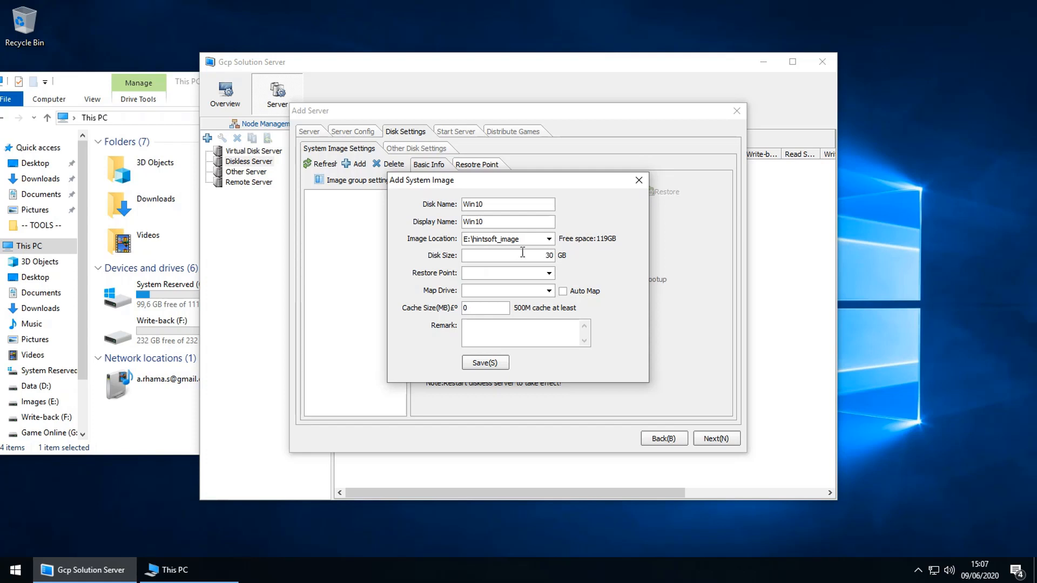
{"action": "left_click", "coordinate": [548, 272]}
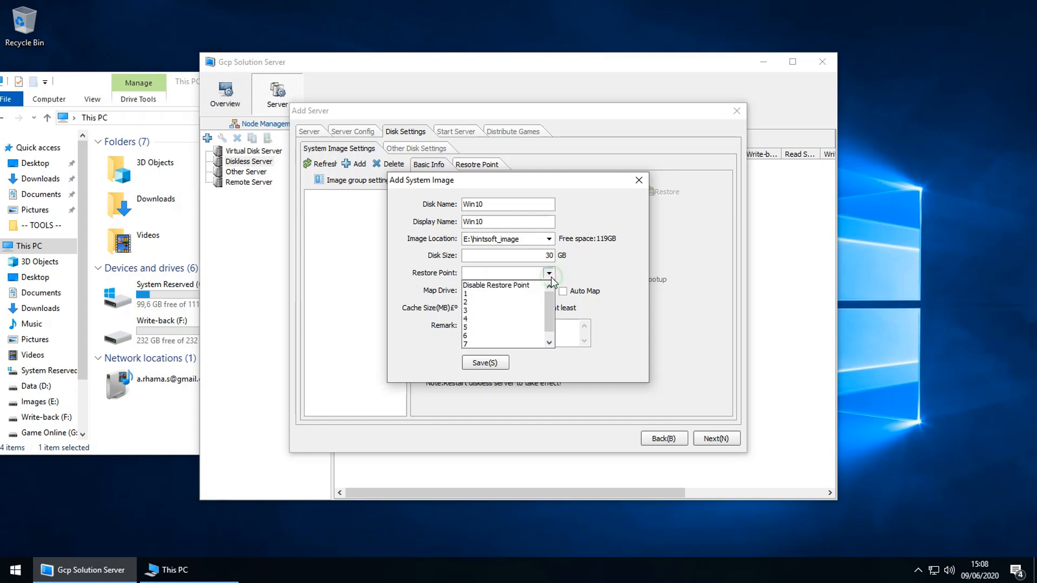
{"action": "left_click", "coordinate": [496, 326]}
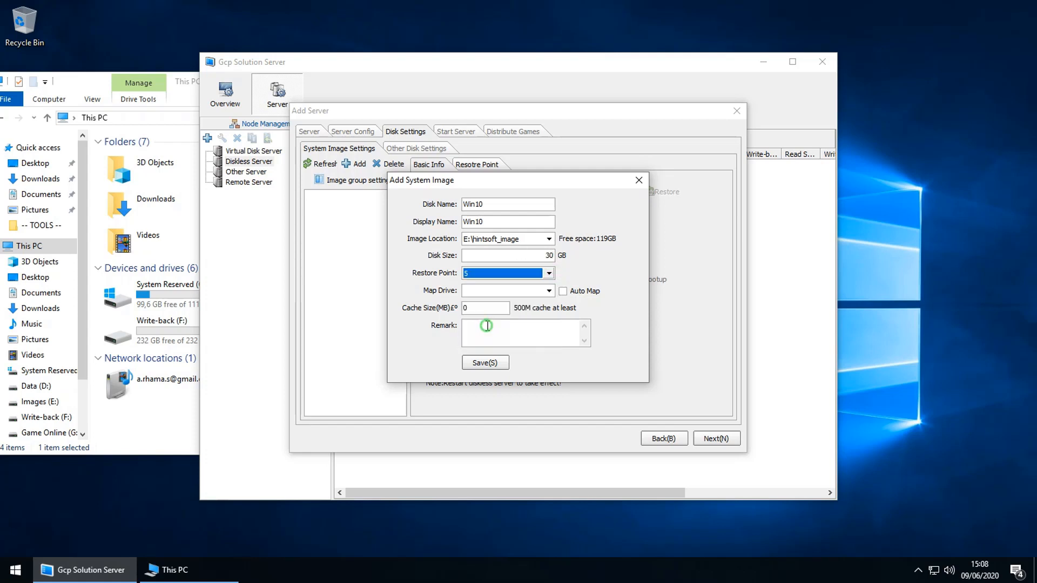
{"action": "left_click", "coordinate": [549, 294]}
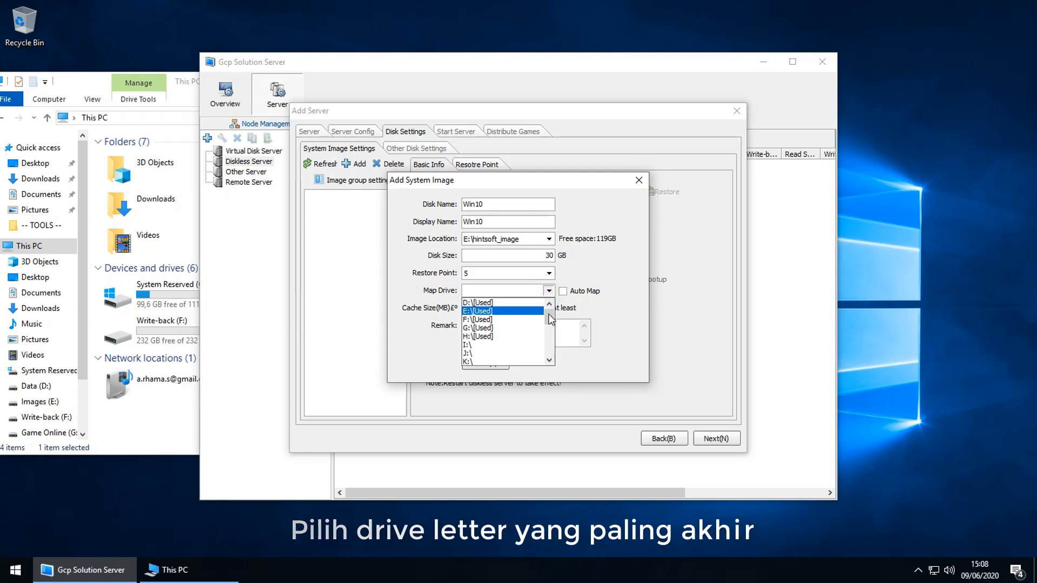
{"action": "left_click_drag", "start_coordinate": [549, 316], "coordinate": [551, 355]}
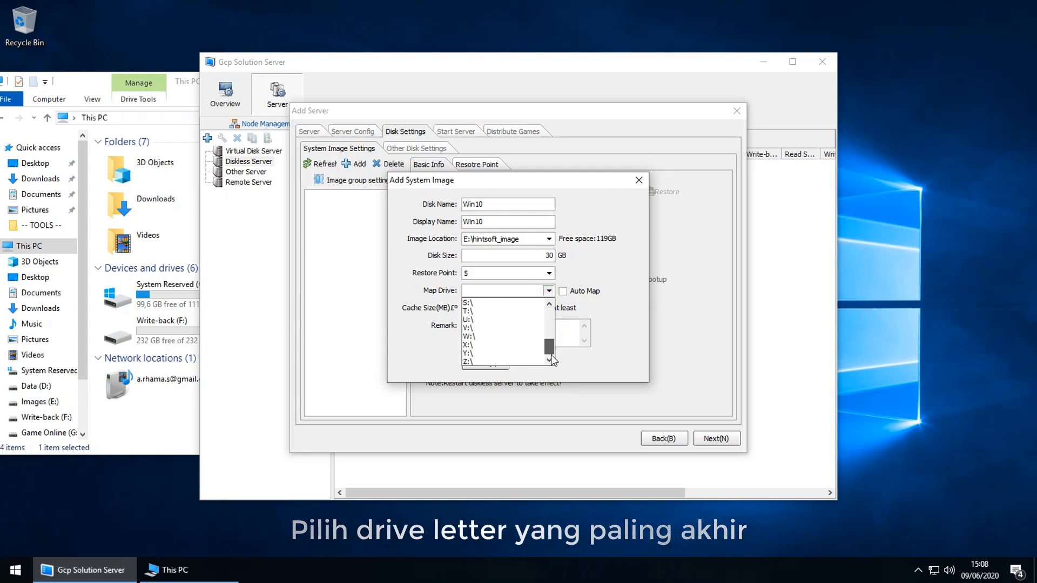
{"action": "left_click", "coordinate": [472, 362]}
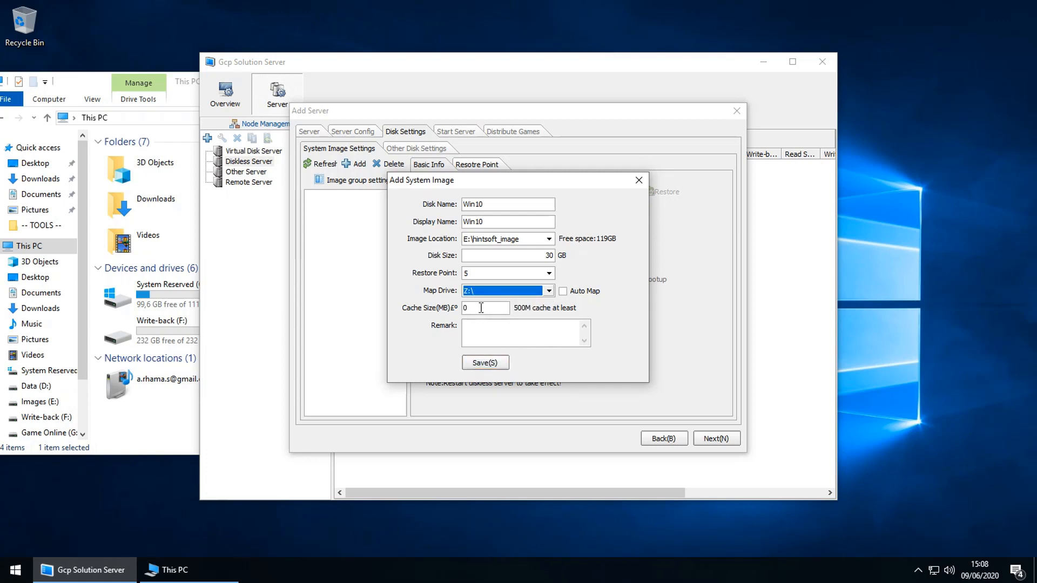
Step: Set the cache size to 1024 MB and save the Win10 image, confirming the save
{"action": "double_click", "coordinate": [478, 307]}
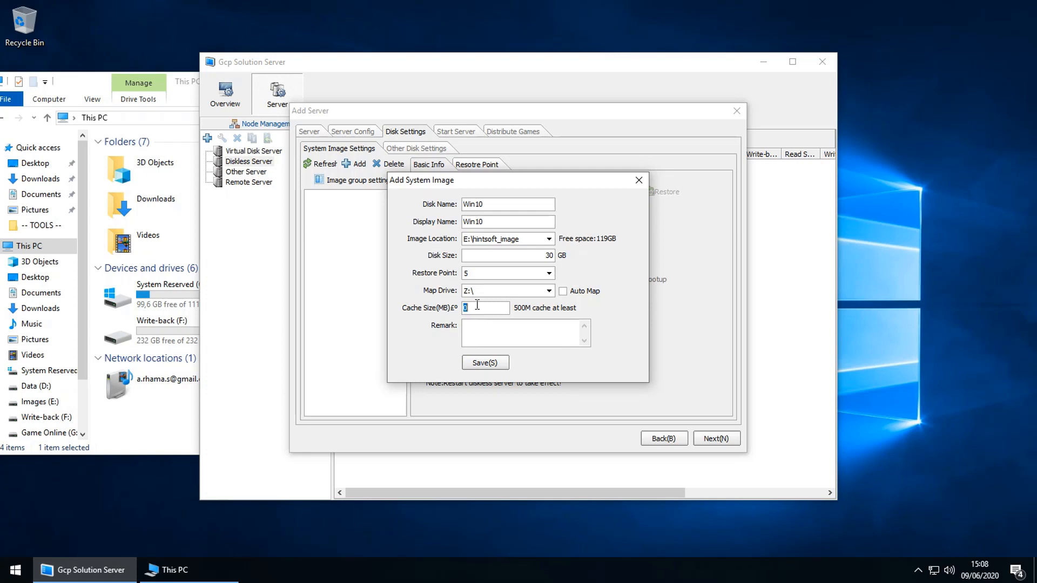
{"action": "type", "text": "1024"}
{"action": "left_click", "coordinate": [485, 363]}
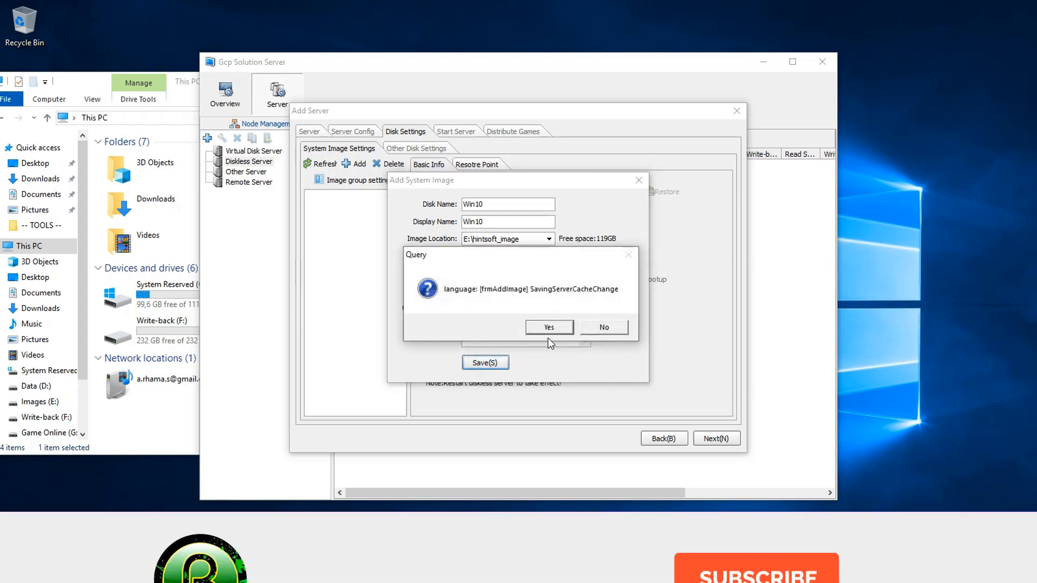
{"action": "left_click", "coordinate": [550, 328]}
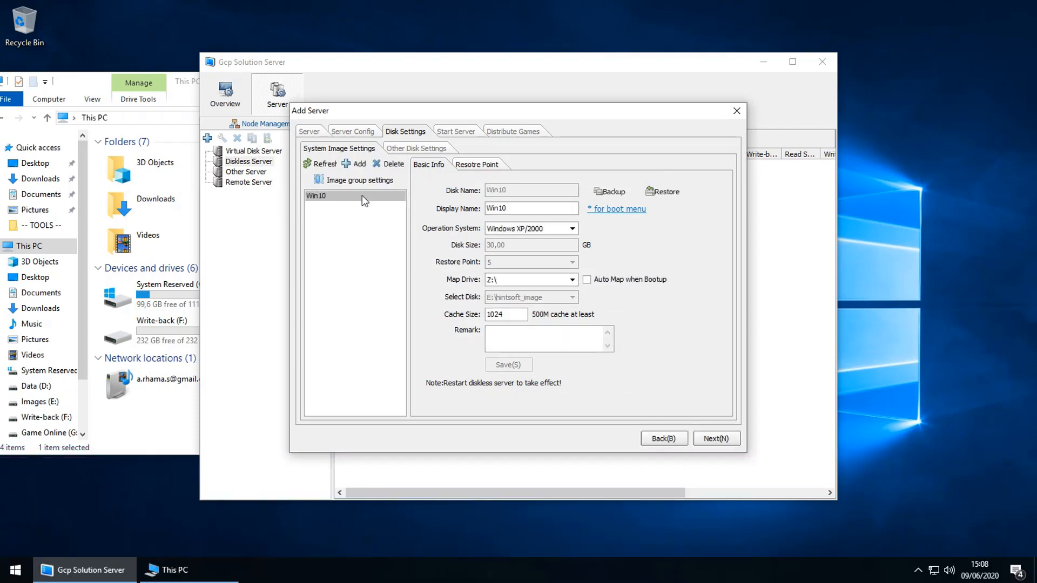
Step: Change the Win10 image's operating system to Windows 7, save, and proceed to Other Disk Settings
{"action": "left_click", "coordinate": [572, 229]}
{"action": "left_click", "coordinate": [511, 247]}
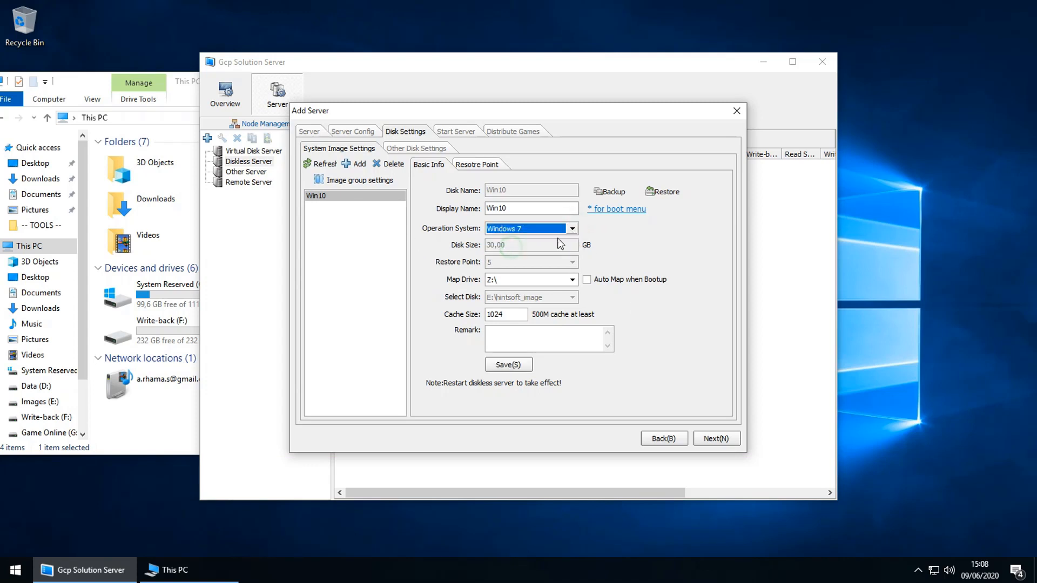
{"action": "left_click", "coordinate": [550, 229]}
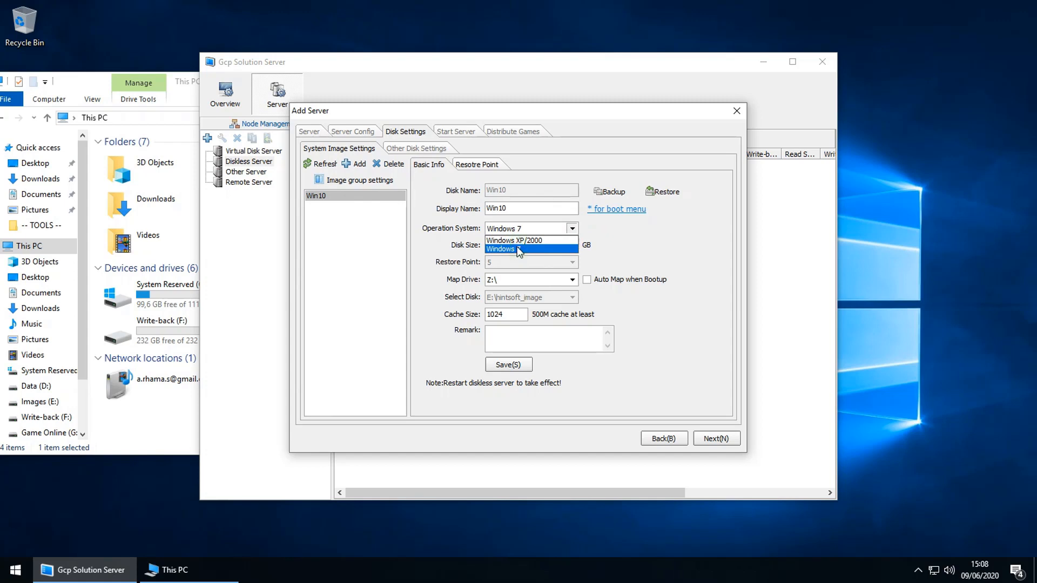
{"action": "left_click", "coordinate": [519, 250]}
{"action": "left_click", "coordinate": [557, 232]}
{"action": "left_click", "coordinate": [534, 246]}
{"action": "left_click", "coordinate": [523, 233]}
{"action": "left_click", "coordinate": [629, 261]}
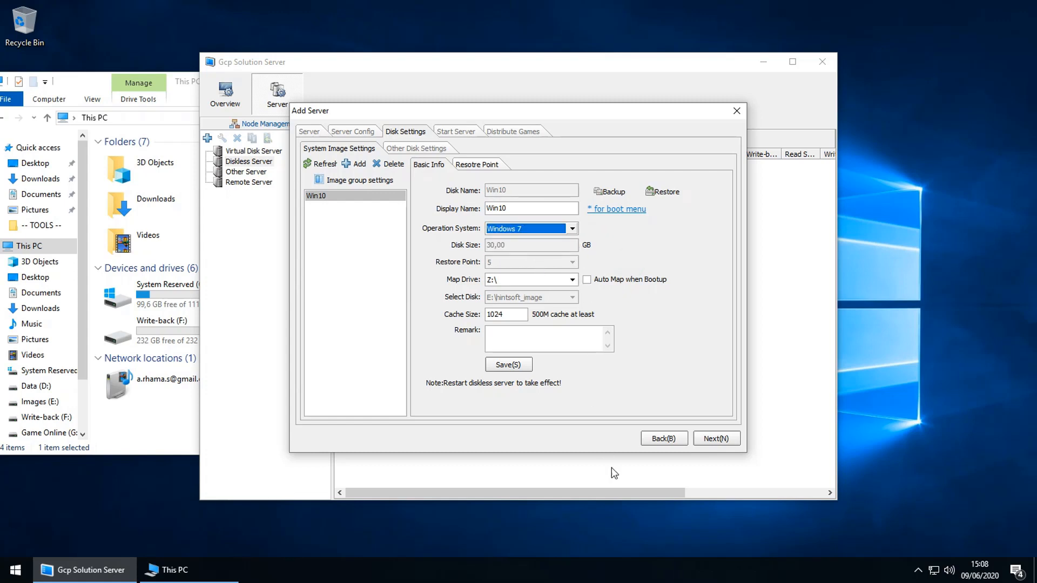
{"action": "left_click", "coordinate": [512, 364]}
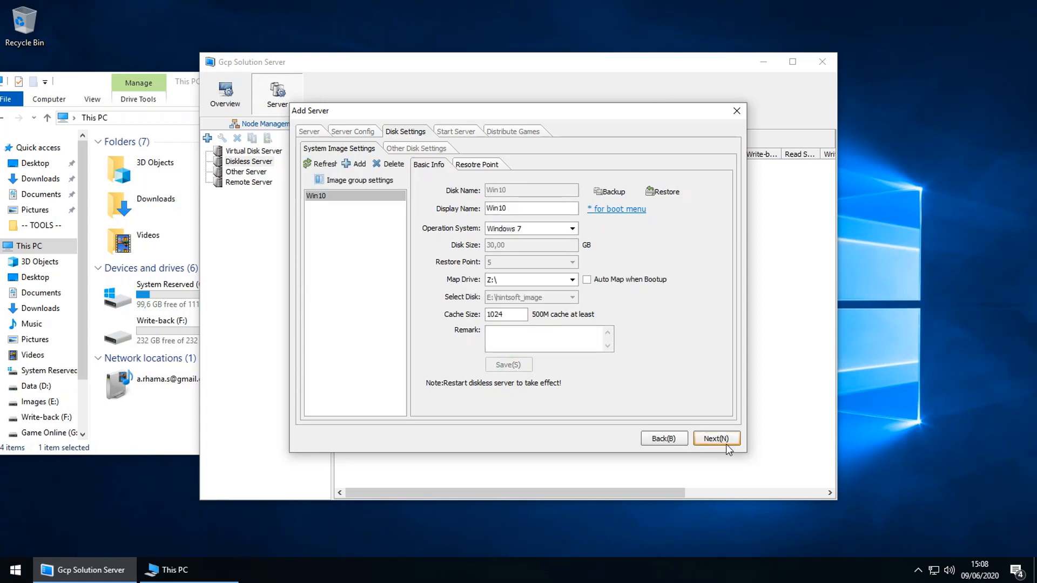
{"action": "left_click", "coordinate": [708, 439]}
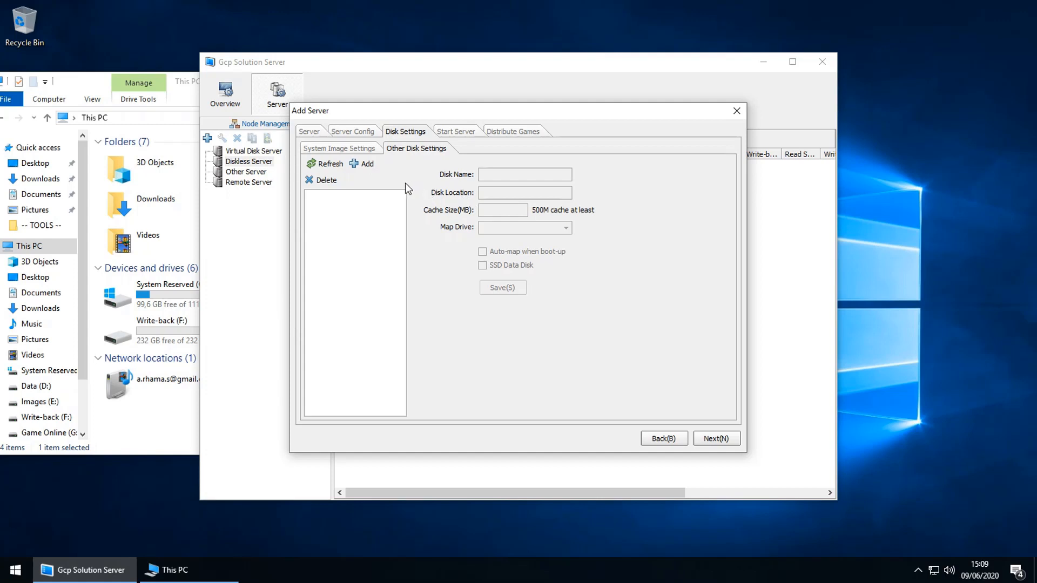
Step: Add a new data disk named GameOnline
{"action": "left_click", "coordinate": [362, 165]}
{"action": "left_click", "coordinate": [482, 257]}
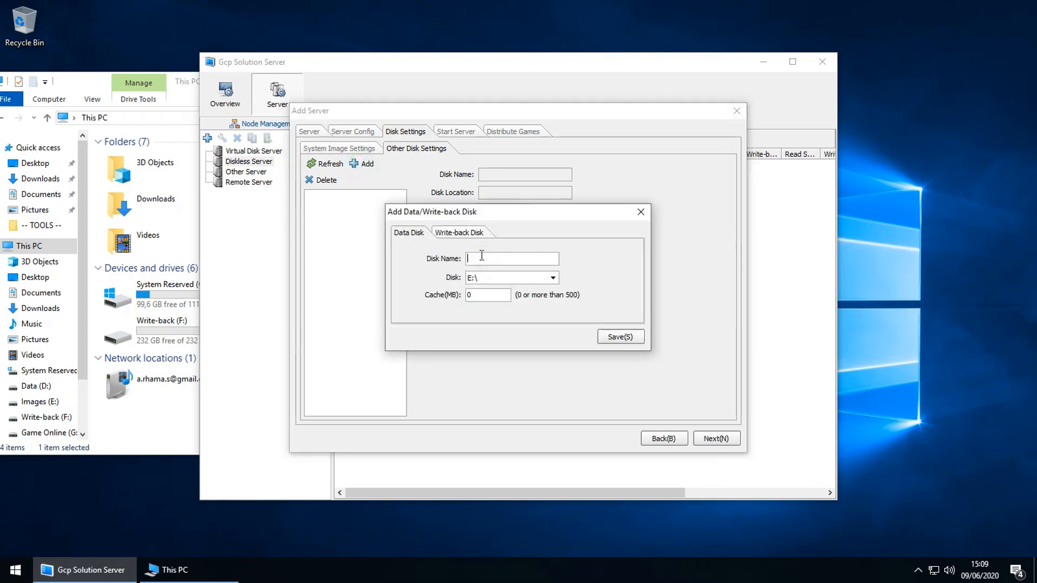
{"action": "type", "text": "GameOnline"}
Step: Check the E:, F: and G: drives in This PC, then assign G:\ to the disk
{"action": "left_click", "coordinate": [189, 367]}
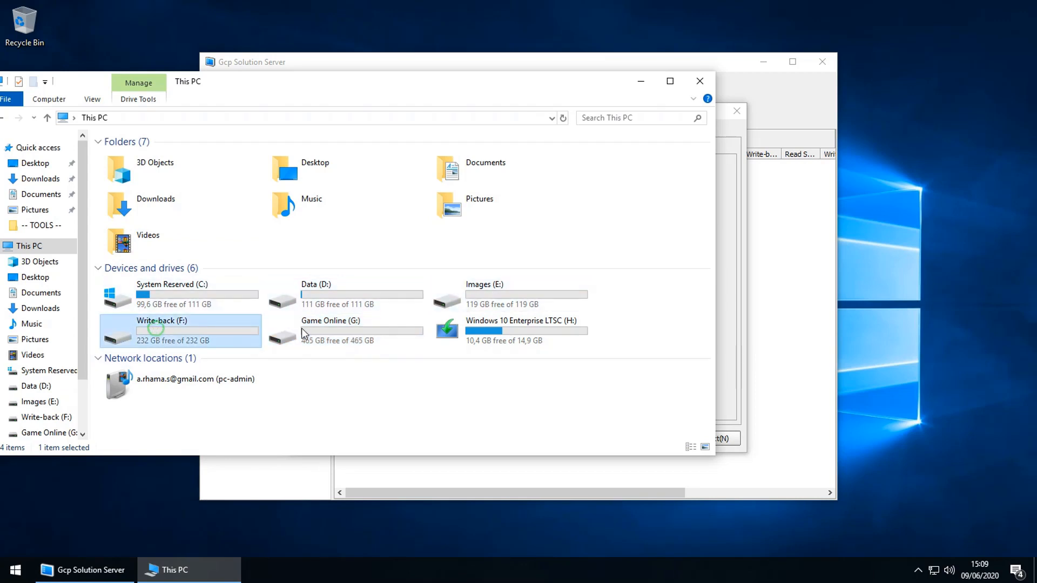
{"action": "left_click", "coordinate": [517, 295]}
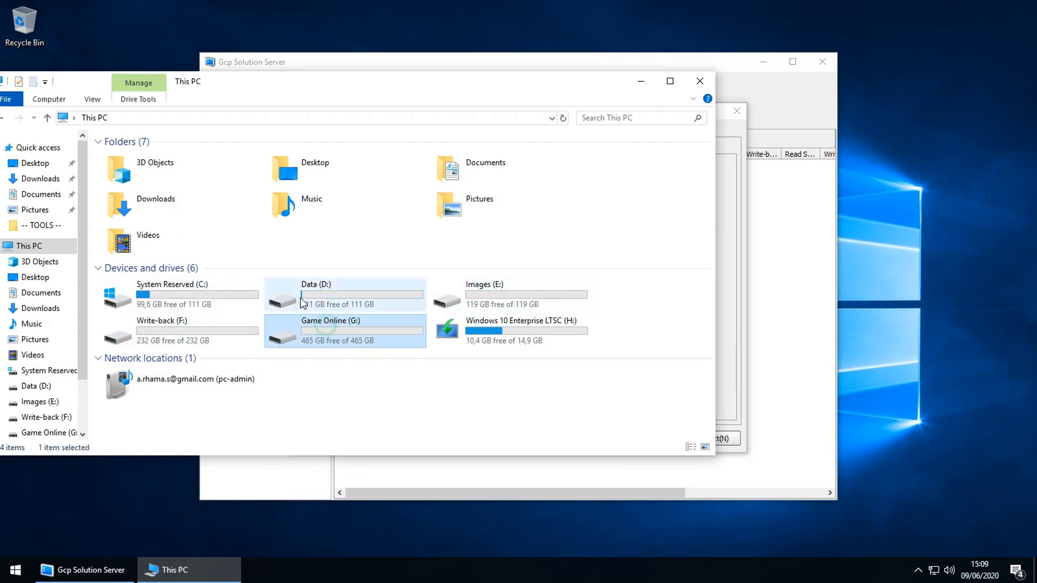
{"action": "left_click", "coordinate": [160, 331]}
{"action": "left_click", "coordinate": [300, 326]}
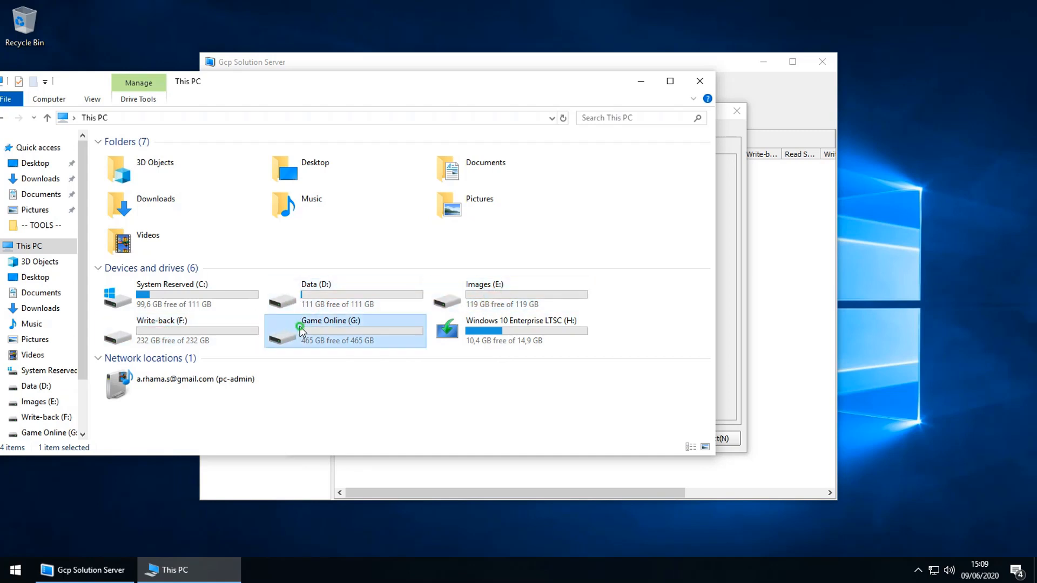
{"action": "left_click", "coordinate": [729, 323]}
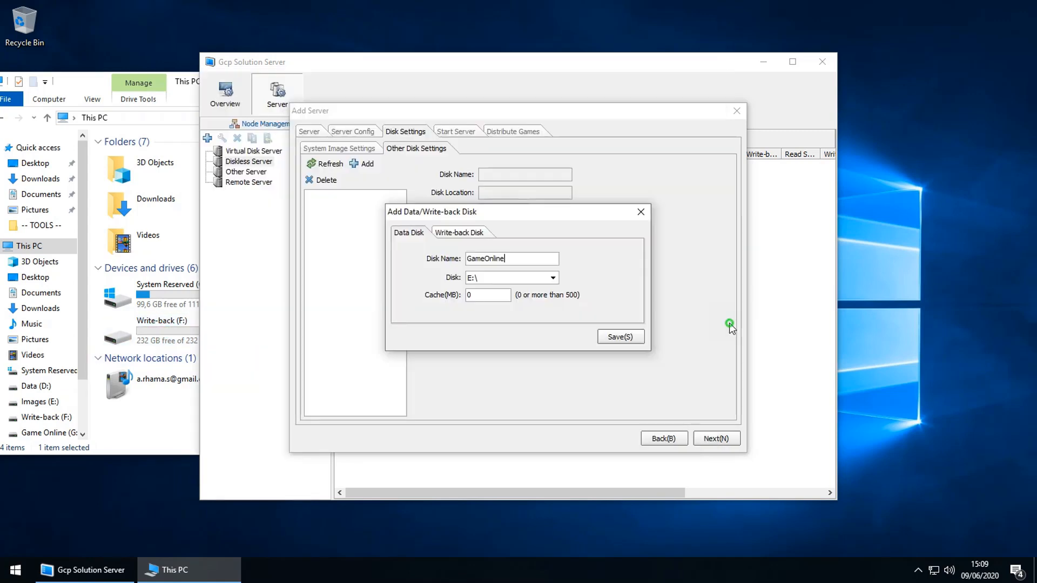
{"action": "left_click", "coordinate": [552, 279]}
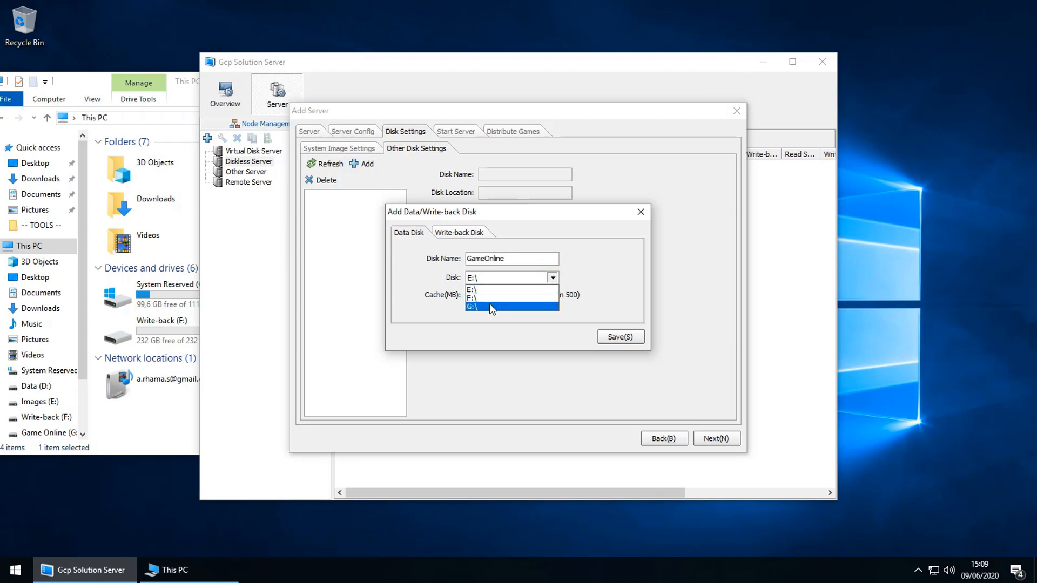
{"action": "left_click", "coordinate": [489, 306]}
{"action": "double_click", "coordinate": [486, 294]}
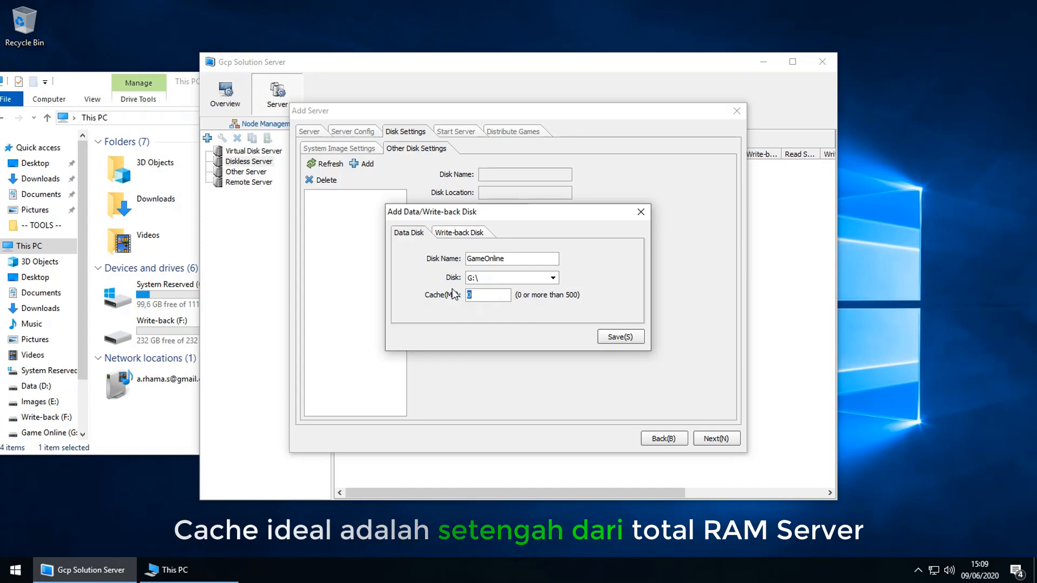
Step: Check the computer's installed RAM (16 GB) in This PC's system properties
{"action": "key", "text": "super"}
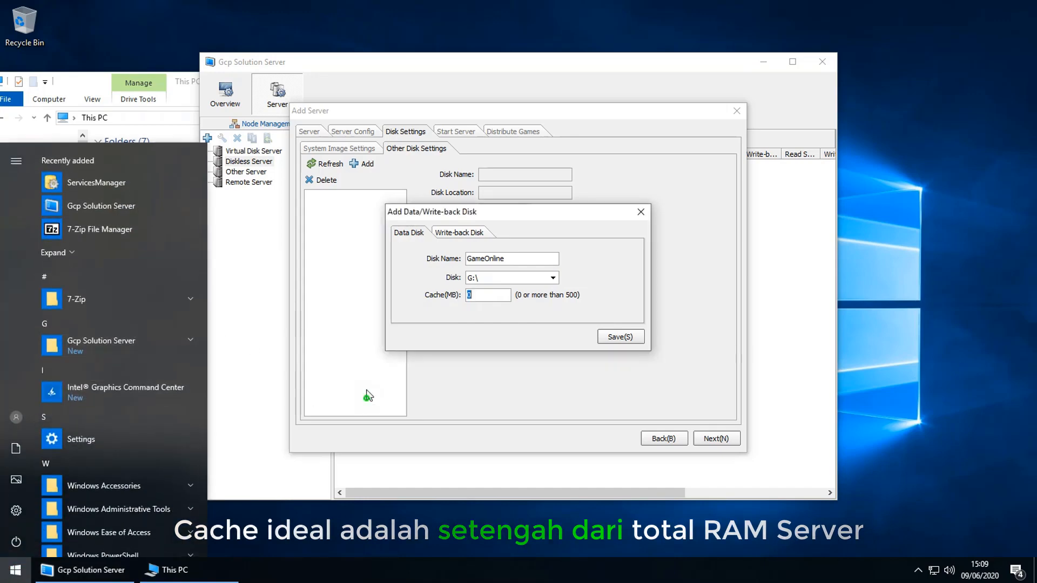
{"action": "key", "text": "super"}
{"action": "right_click", "coordinate": [31, 247]}
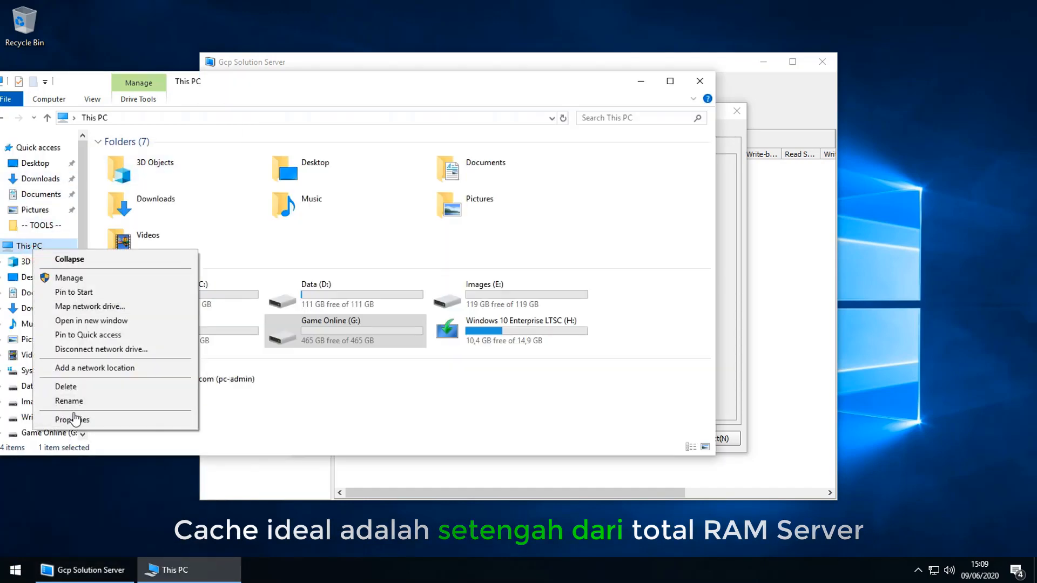
{"action": "left_click", "coordinate": [74, 419]}
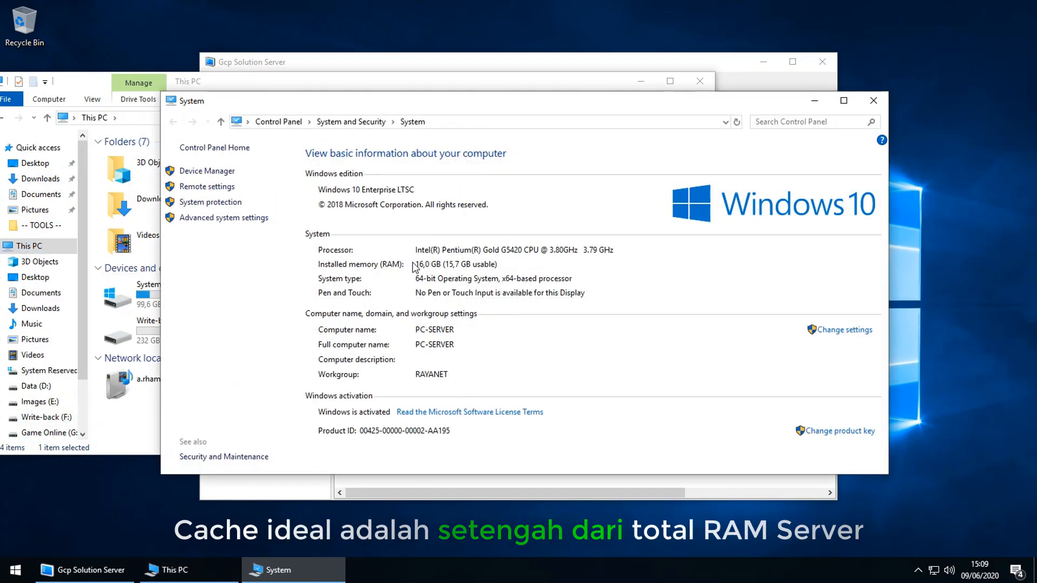
{"action": "left_click", "coordinate": [872, 103]}
Step: Set the GameOnline data disk cache to 8192 MB, save it, and confirm
{"action": "left_click", "coordinate": [732, 300]}
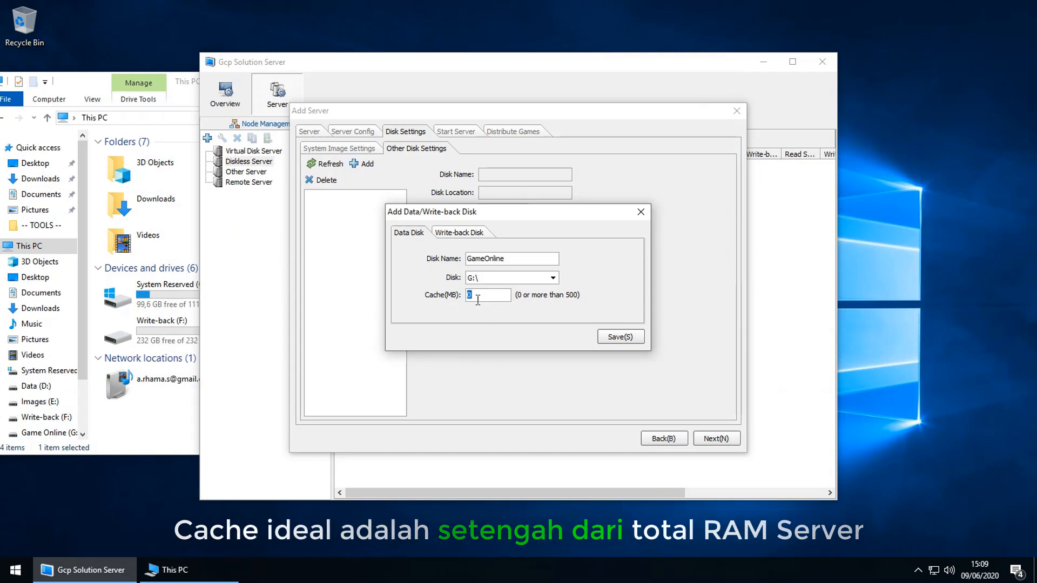
{"action": "type", "text": "81"}
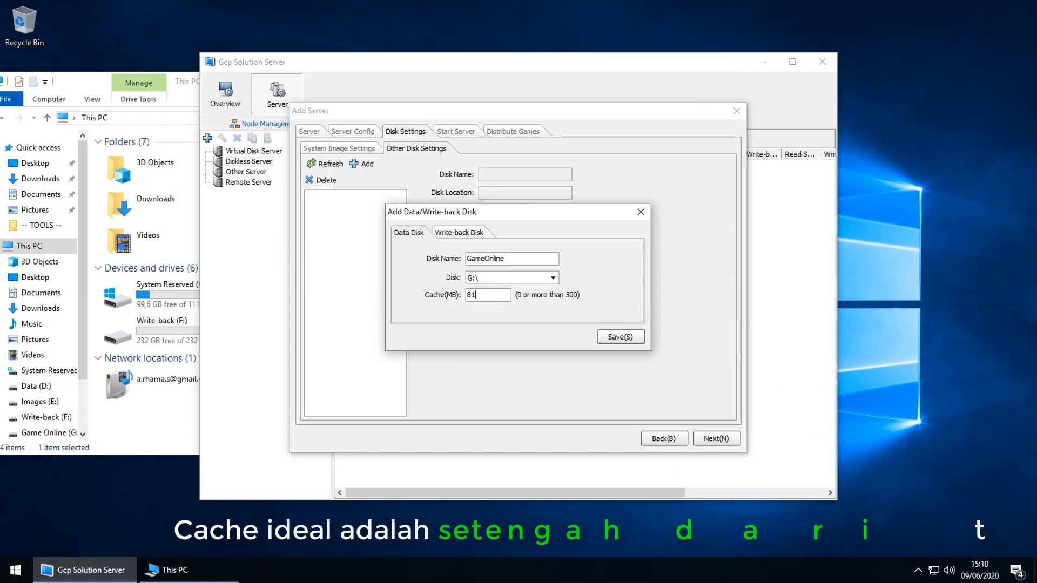
{"action": "type", "text": "92"}
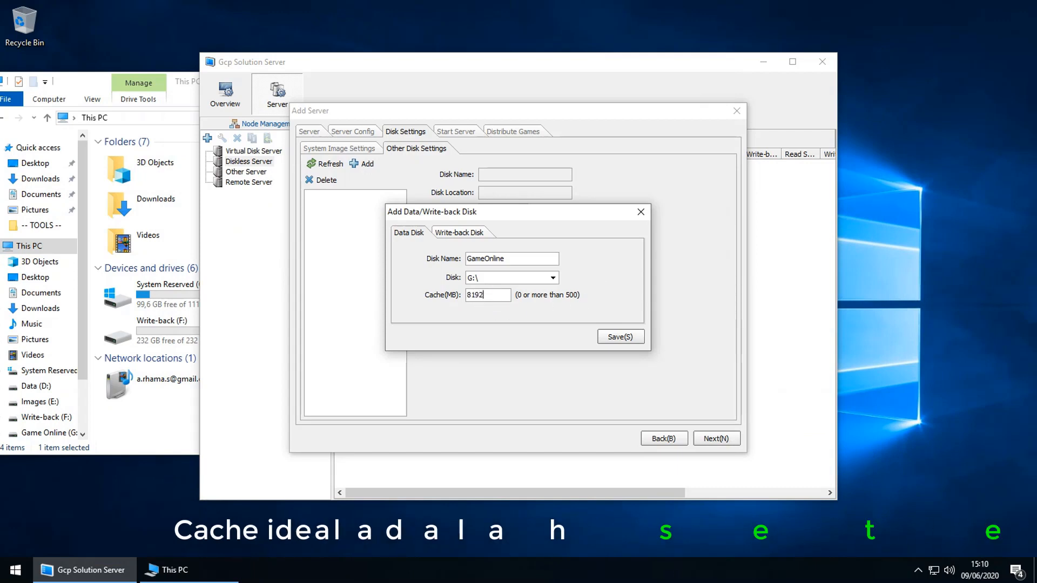
{"action": "left_click", "coordinate": [621, 337]}
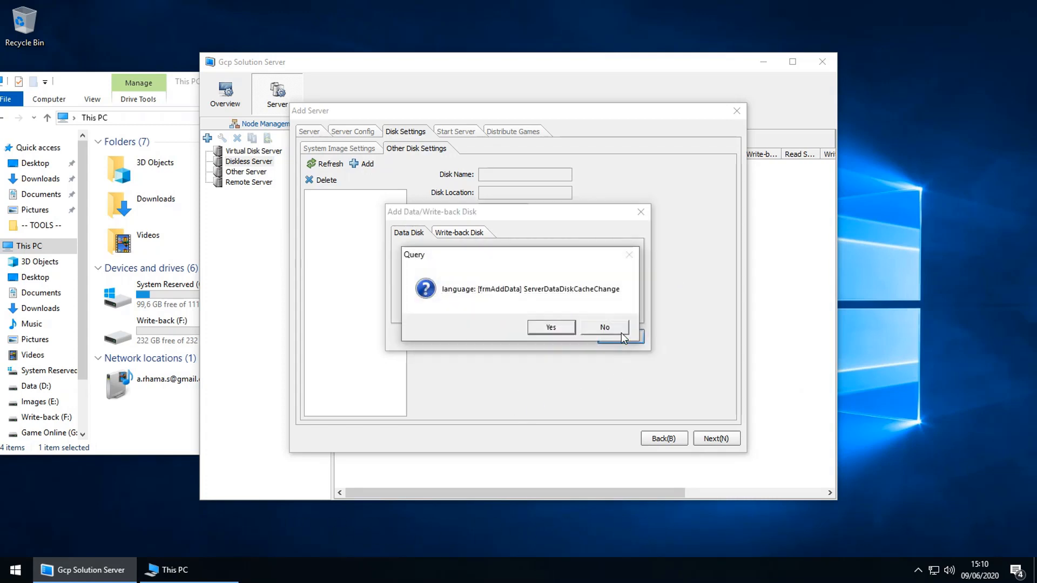
{"action": "left_click", "coordinate": [552, 329]}
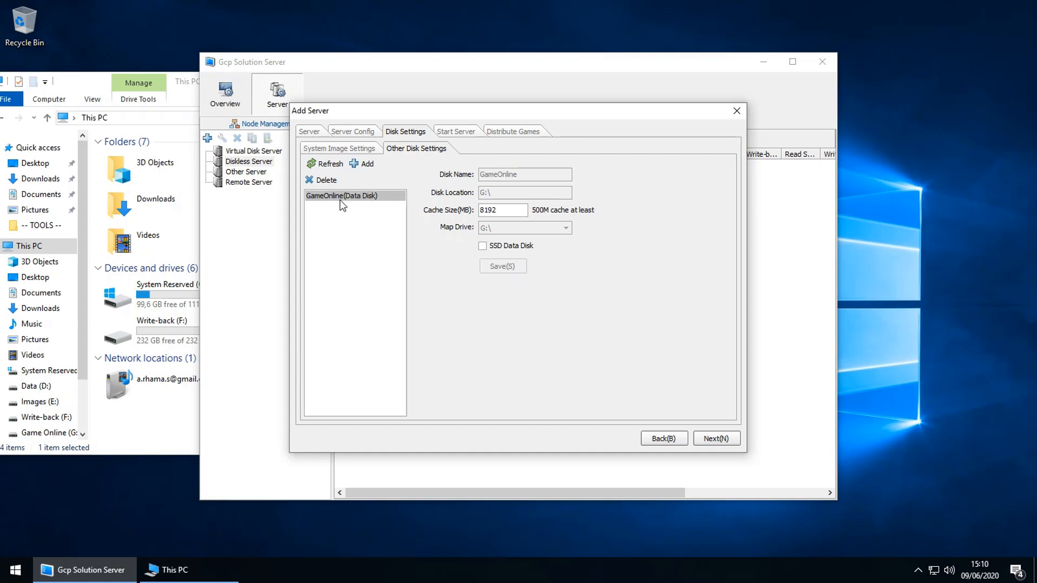
Step: Add a write-back disk named Writeback with path F:\hintsoft_write and save it
{"action": "left_click", "coordinate": [361, 164]}
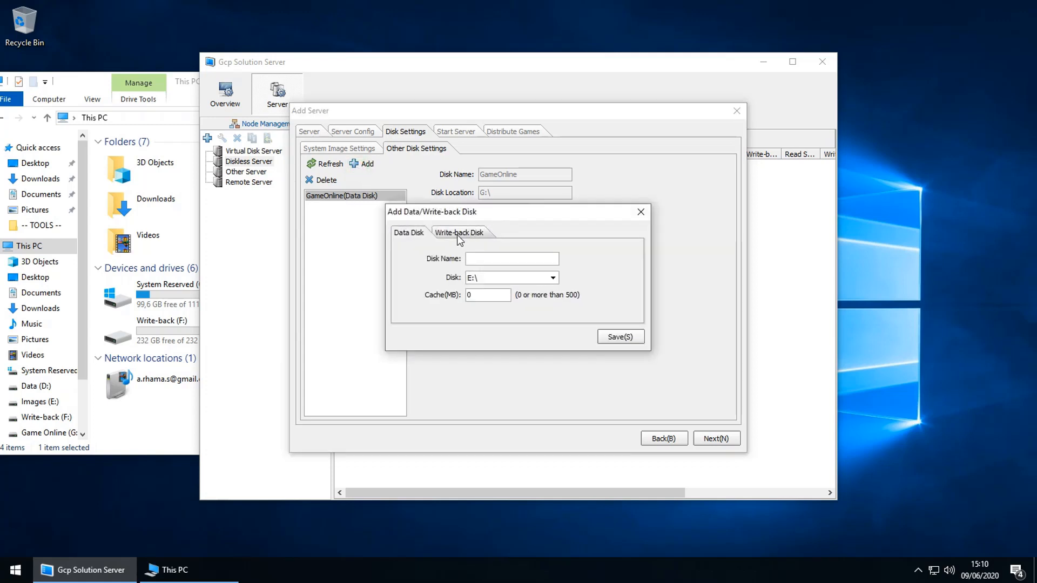
{"action": "left_click", "coordinate": [460, 234]}
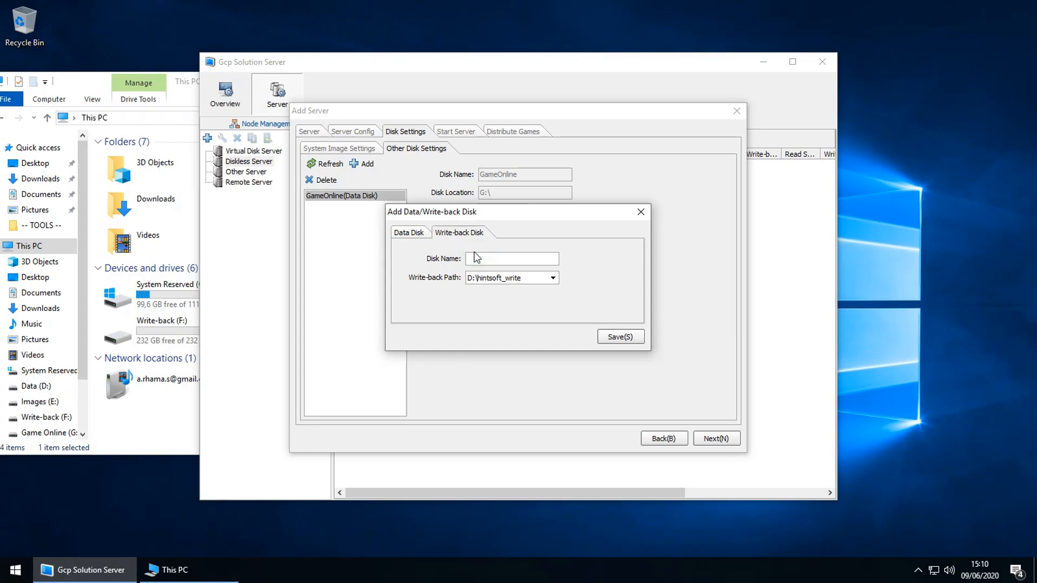
{"action": "type", "text": "Writeback"}
{"action": "left_click", "coordinate": [486, 277]}
{"action": "left_click", "coordinate": [166, 416]}
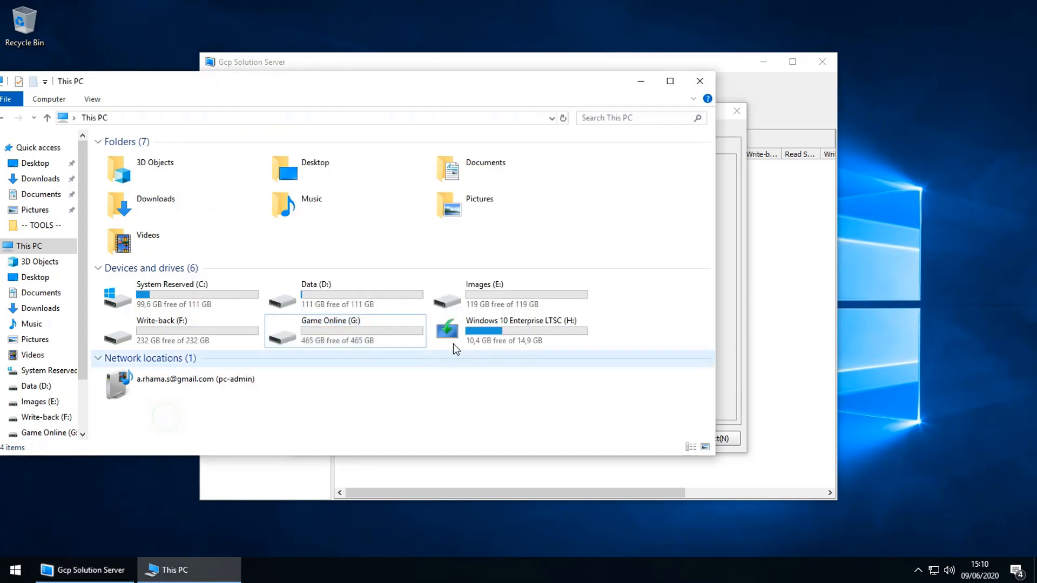
{"action": "left_click", "coordinate": [209, 339]}
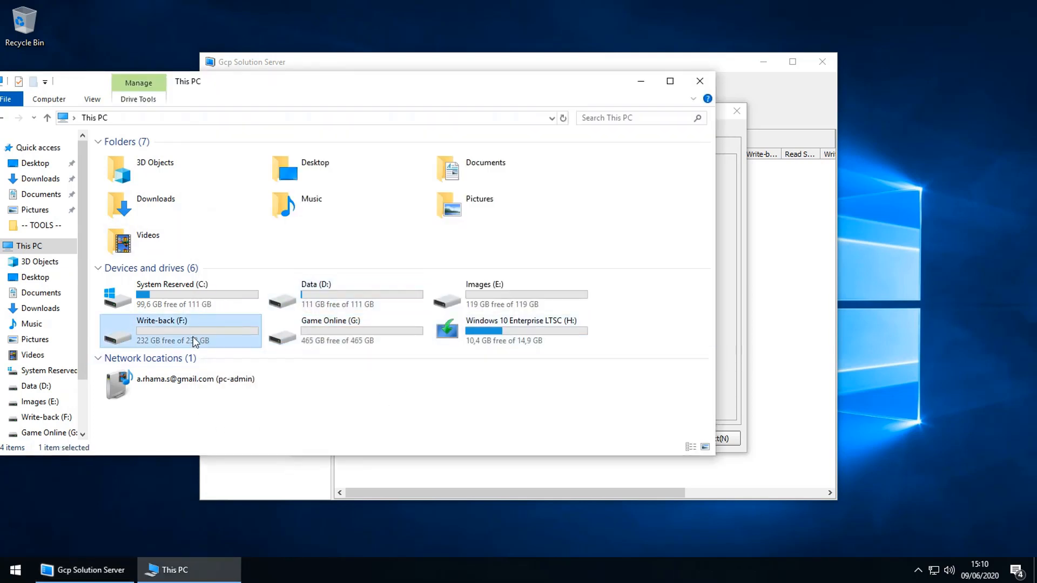
{"action": "left_click", "coordinate": [726, 318]}
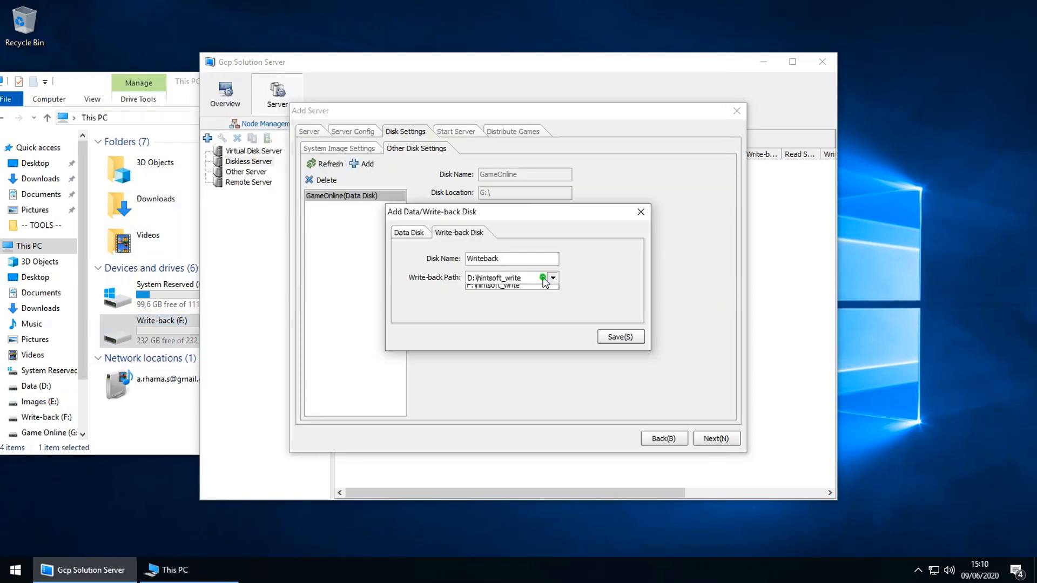
{"action": "left_click", "coordinate": [505, 306]}
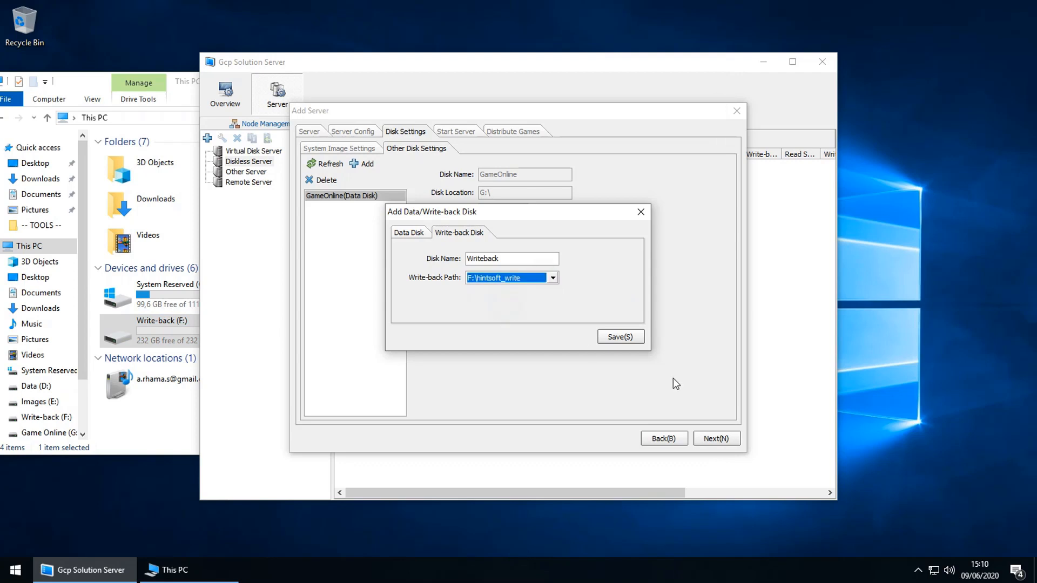
{"action": "left_click", "coordinate": [614, 337]}
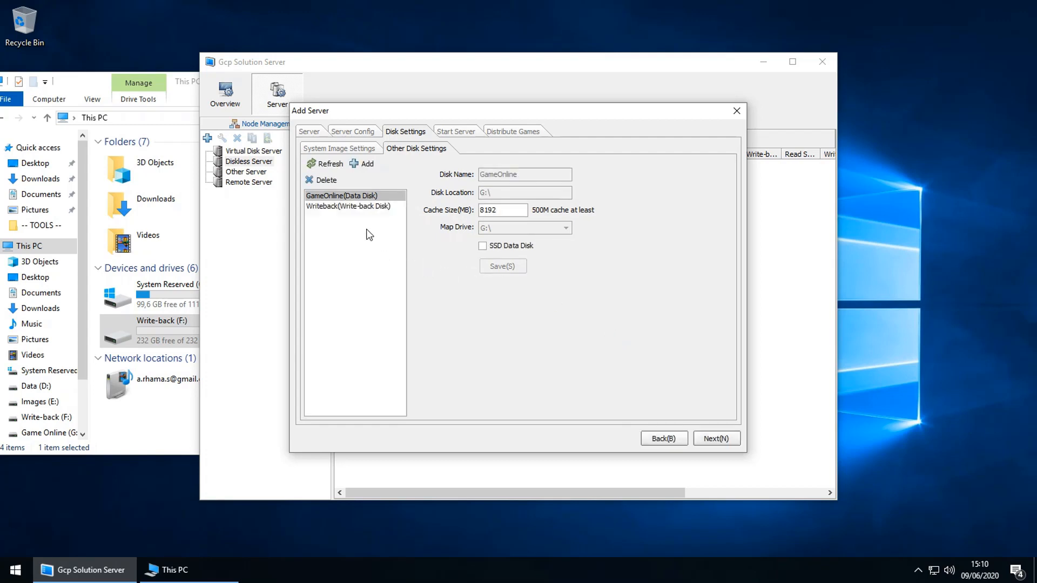
Step: Compare the Writeback and GameOnline disk settings in the Other Disk Settings list
{"action": "left_click", "coordinate": [345, 207]}
{"action": "left_click", "coordinate": [331, 198]}
{"action": "left_click", "coordinate": [331, 206]}
{"action": "left_click", "coordinate": [334, 197]}
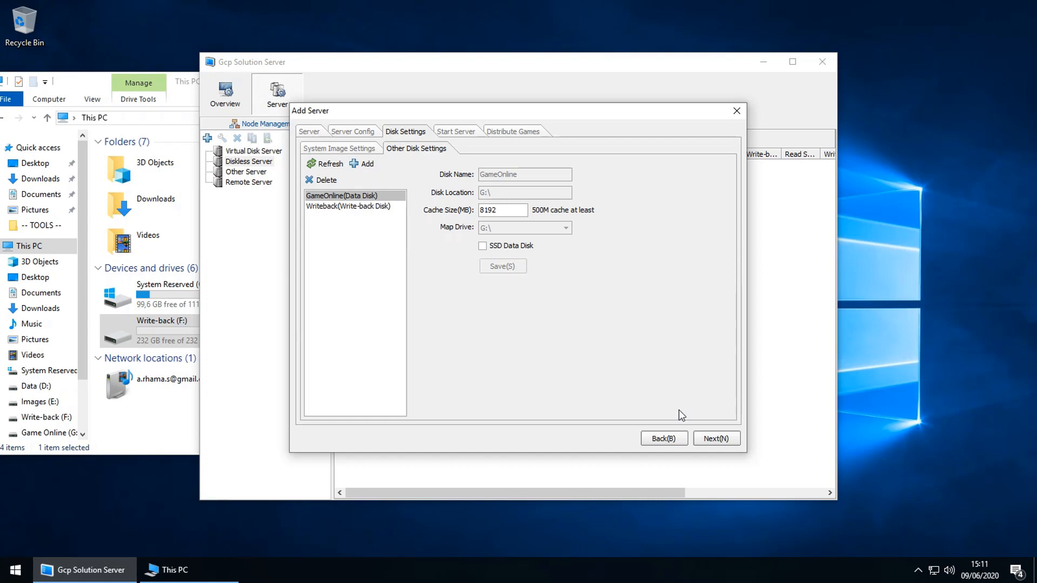
Step: Accept the GameOnline and Writeback disk settings and advance to the Start Server page
{"action": "left_click", "coordinate": [716, 438]}
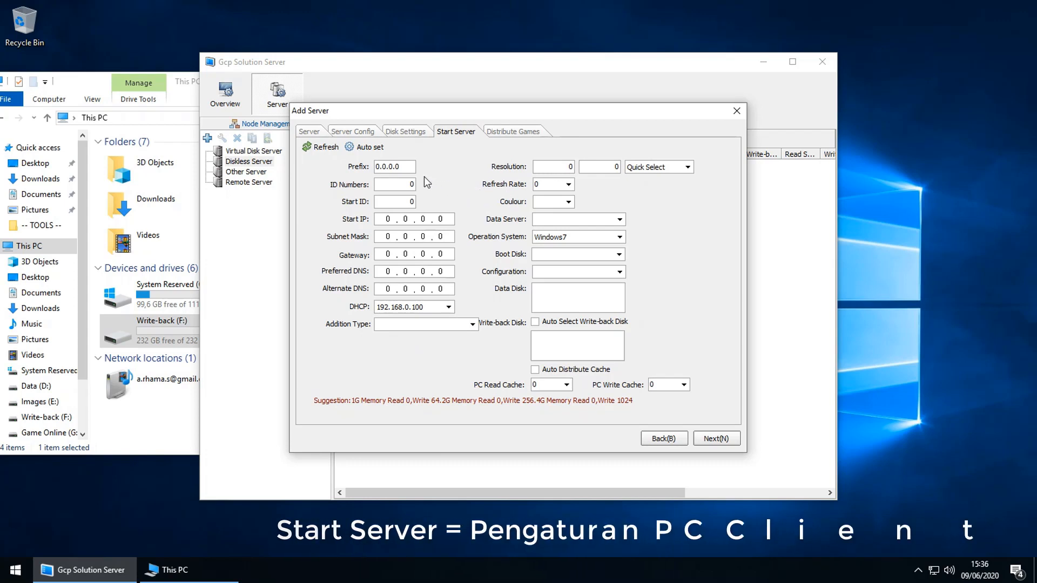
Step: Set the client name prefix to RAYANET- with 2 client PCs numbered from ID 1
{"action": "left_click_drag", "start_coordinate": [409, 170], "coordinate": [251, 175]}
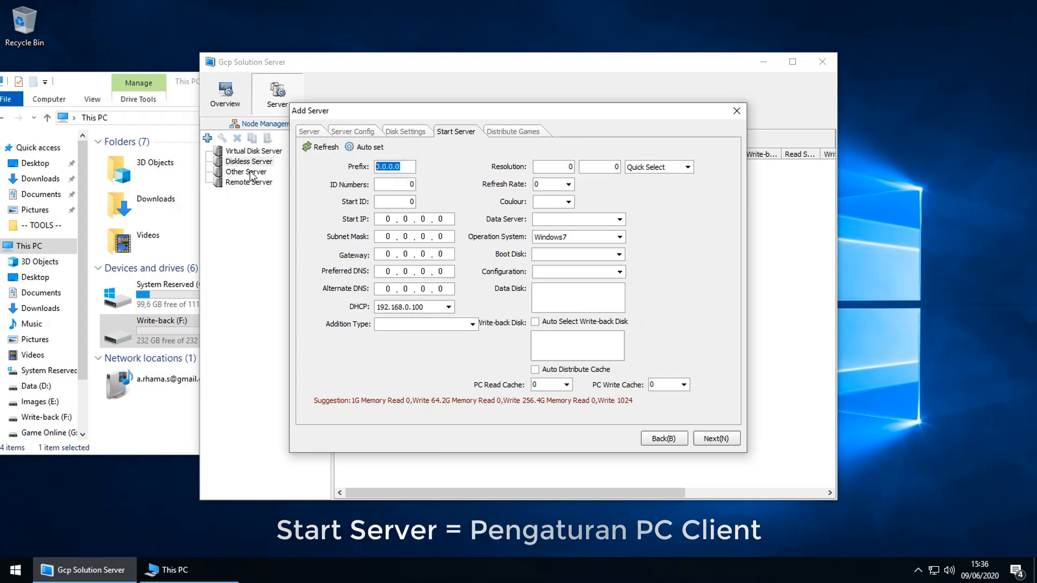
{"action": "type", "text": "RAYAN"}
{"action": "type", "text": "ET0"}
{"action": "key", "text": "Tab"}
{"action": "type", "text": "4"}
{"action": "key", "text": "Tab"}
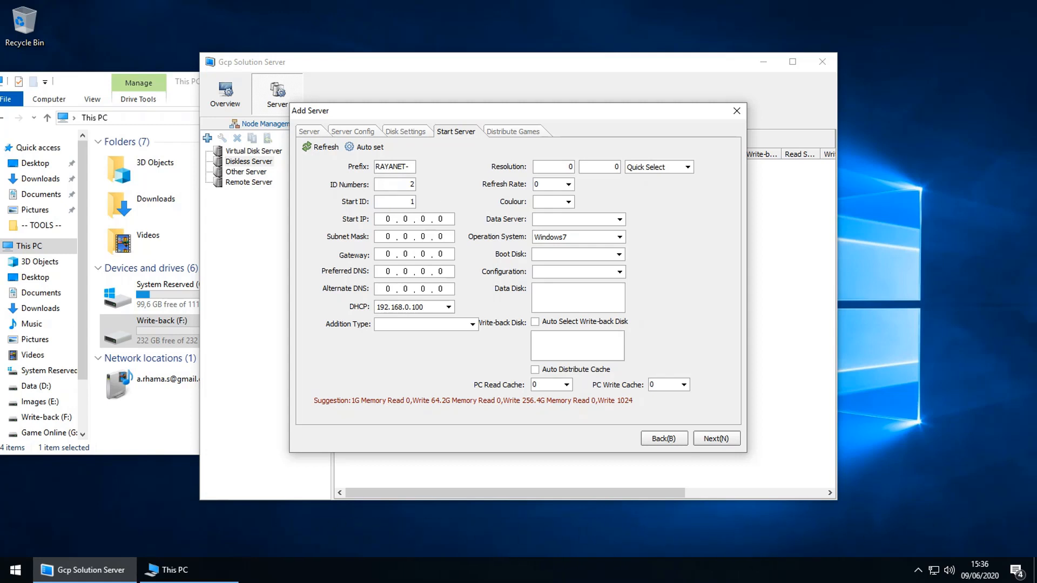
{"action": "left_click", "coordinate": [376, 224]}
{"action": "left_click", "coordinate": [619, 219]}
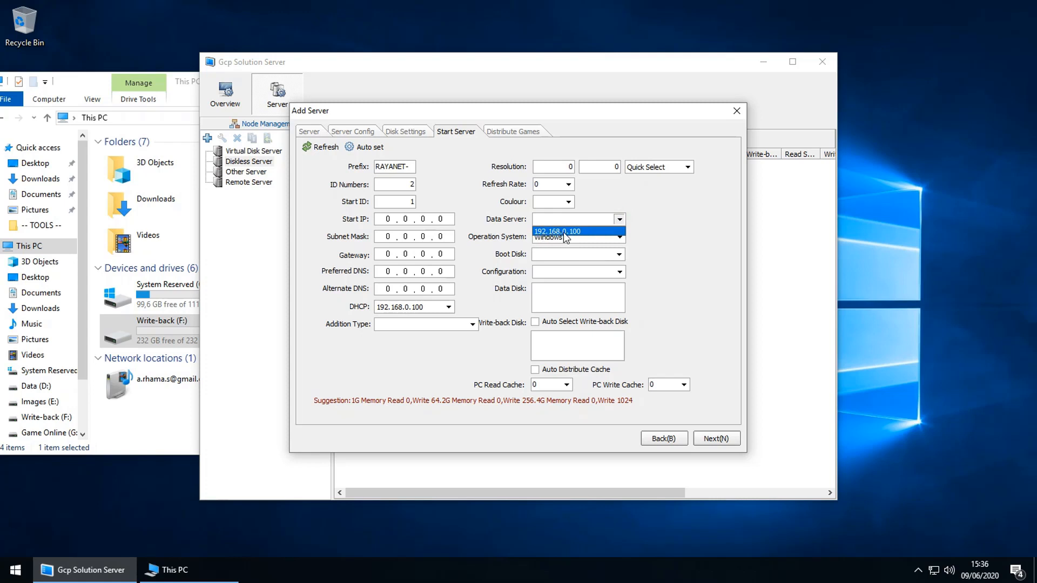
Step: Enter start IP 192.168.0.101, mask 255.255.255.0, gateway 192.168.0.1, DNS 1.1.1.1 and 8.8.8.8
{"action": "left_click", "coordinate": [386, 219]}
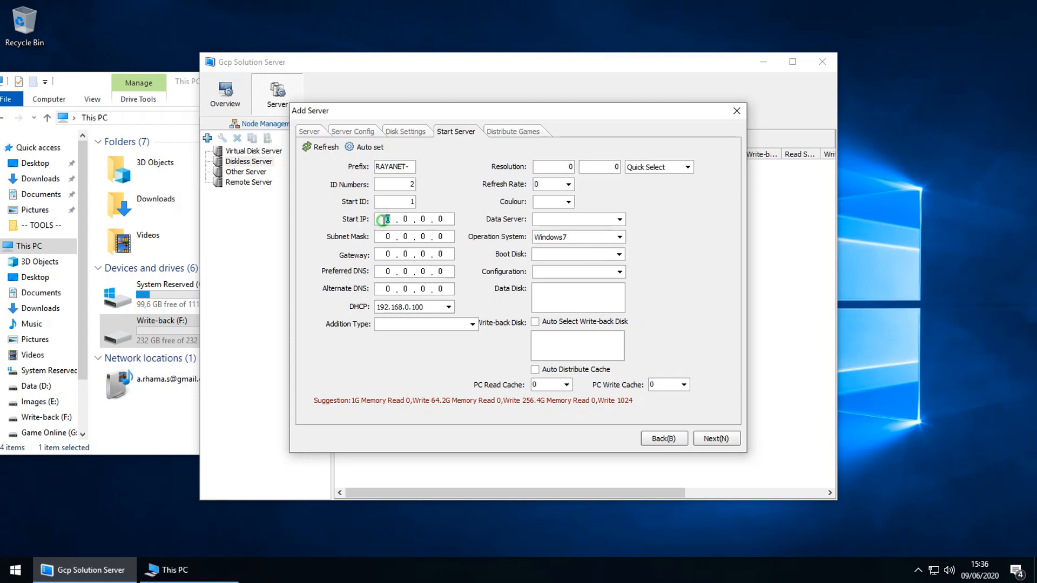
{"action": "type", "text": "192.168.0.101"}
{"action": "left_click", "coordinate": [385, 236]}
{"action": "type", "text": "255.255.255"}
{"action": "left_click", "coordinate": [382, 253]}
{"action": "type", "text": "192168.0.1"}
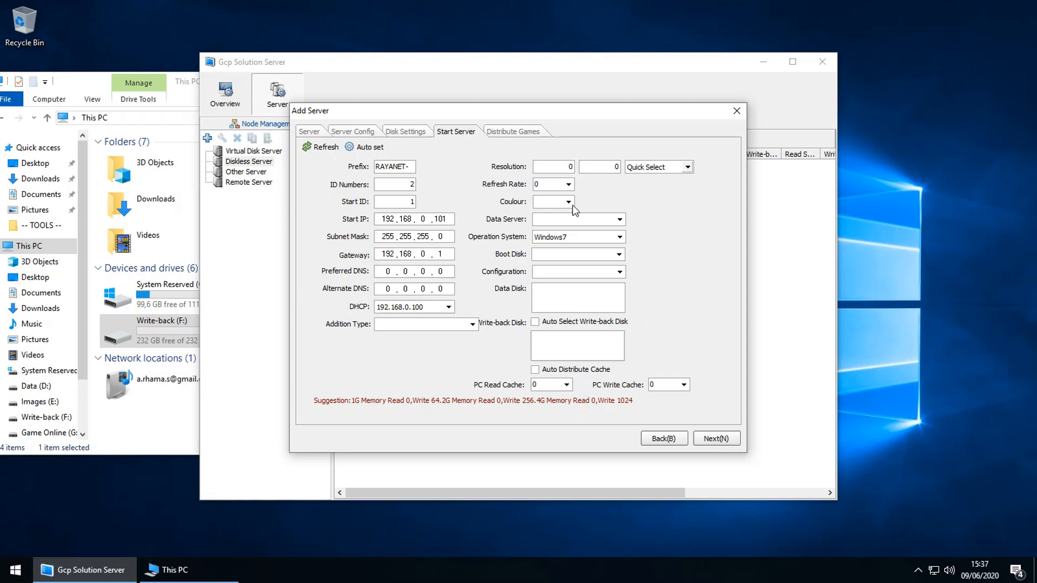
{"action": "left_click", "coordinate": [378, 273]}
{"action": "type", "text": "1.1.1.1"}
{"action": "left_click", "coordinate": [391, 292]}
{"action": "type", "text": "8.8.8.8"}
Step: Choose DHCP server 192.168.0.100 and set Addition Type to 'Type pc number to add'
{"action": "left_click", "coordinate": [436, 307]}
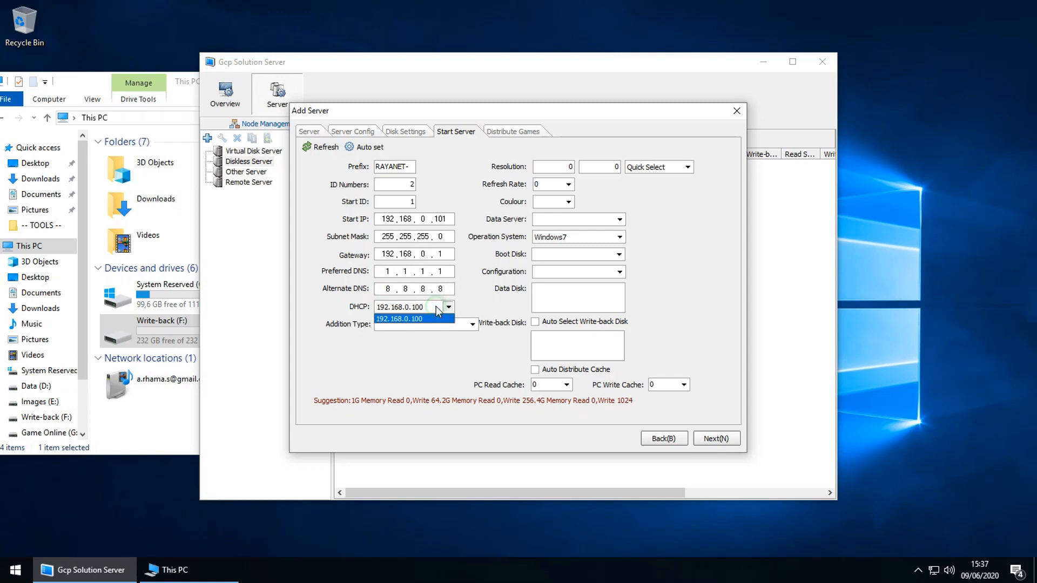
{"action": "left_click", "coordinate": [414, 318]}
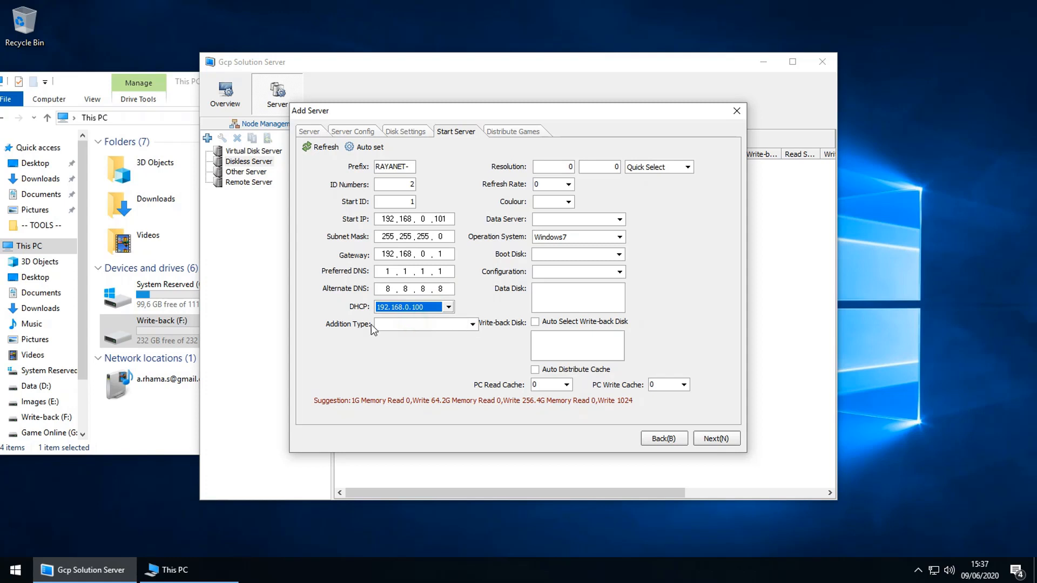
{"action": "left_click", "coordinate": [441, 324]}
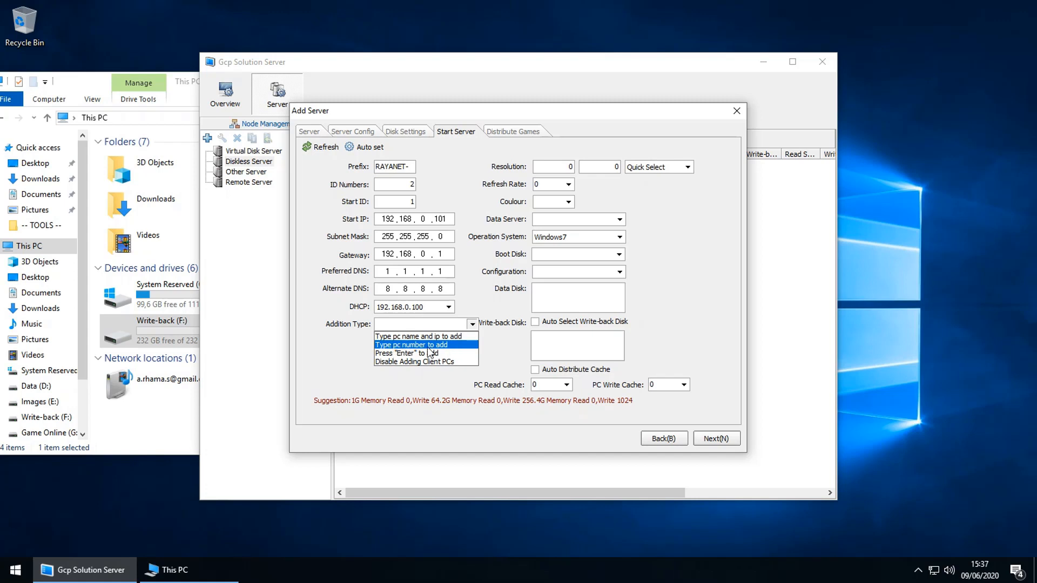
{"action": "left_click", "coordinate": [434, 348]}
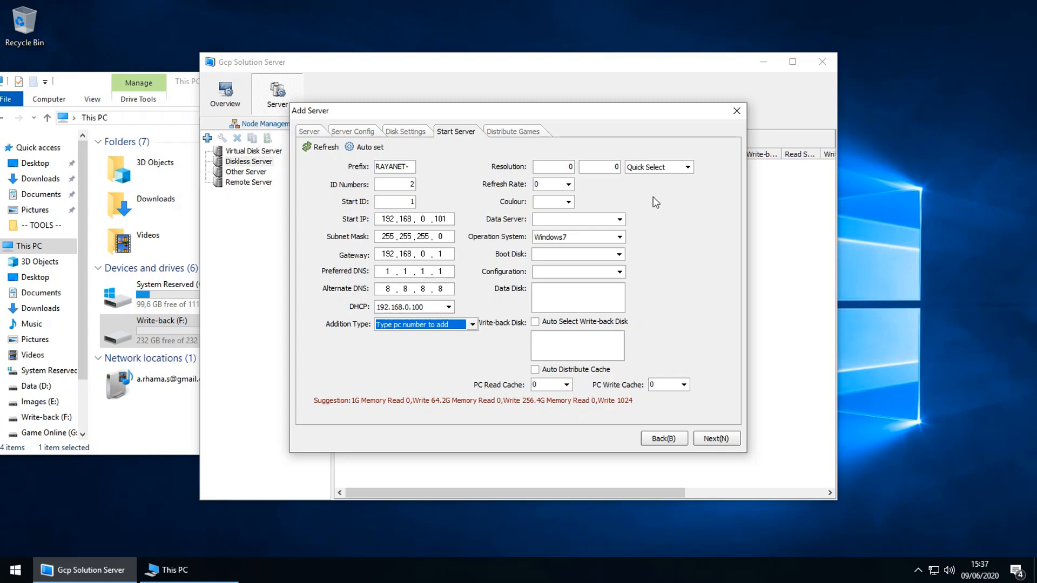
Step: Set the client display to 1024x768 resolution, refresh rate 60 and colour depth 32
{"action": "left_click", "coordinate": [658, 167]}
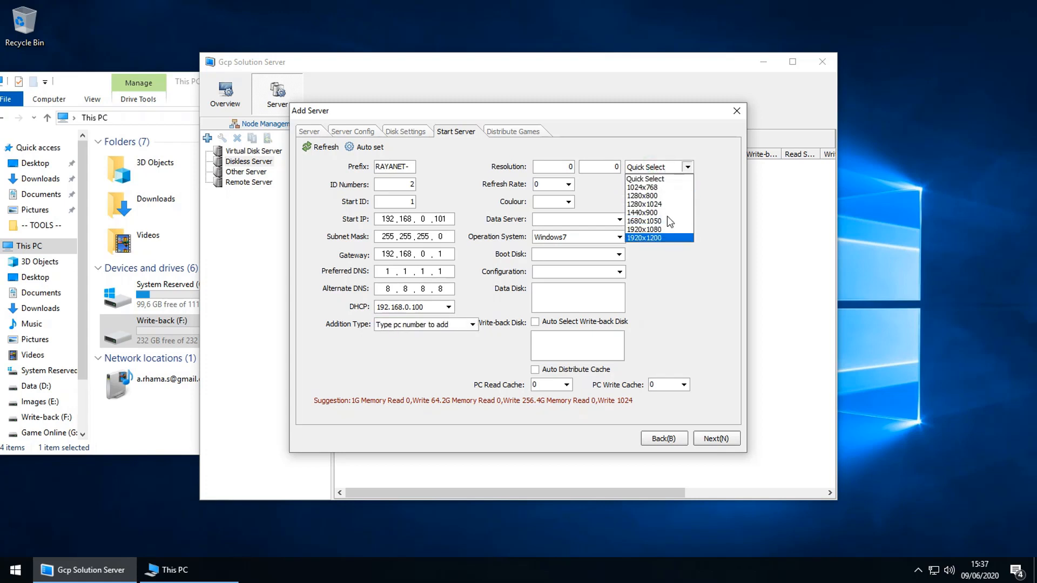
{"action": "left_click", "coordinate": [641, 188]}
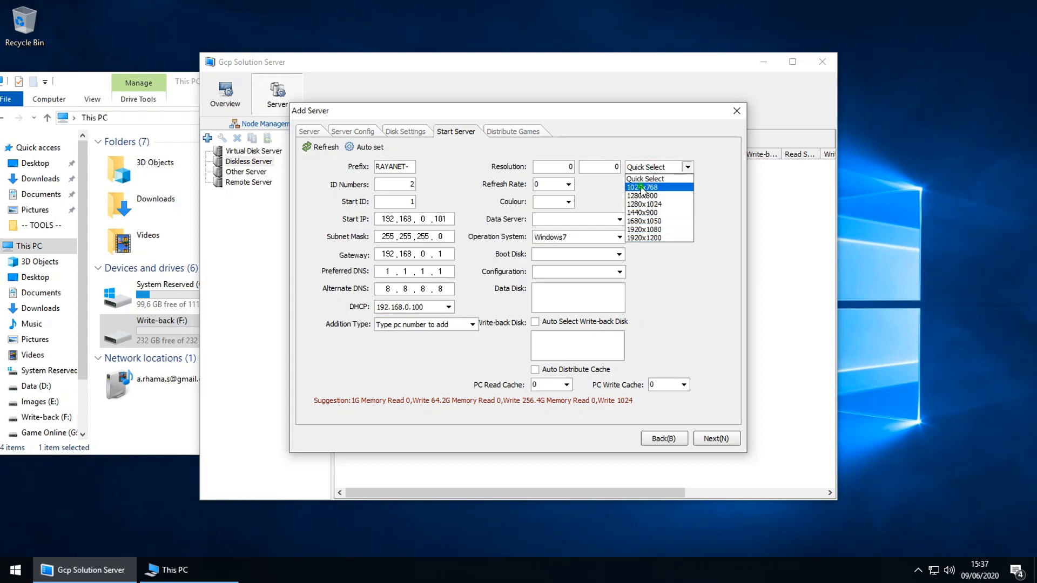
{"action": "left_click", "coordinate": [568, 184]}
{"action": "left_click", "coordinate": [538, 205]}
{"action": "left_click", "coordinate": [568, 201]}
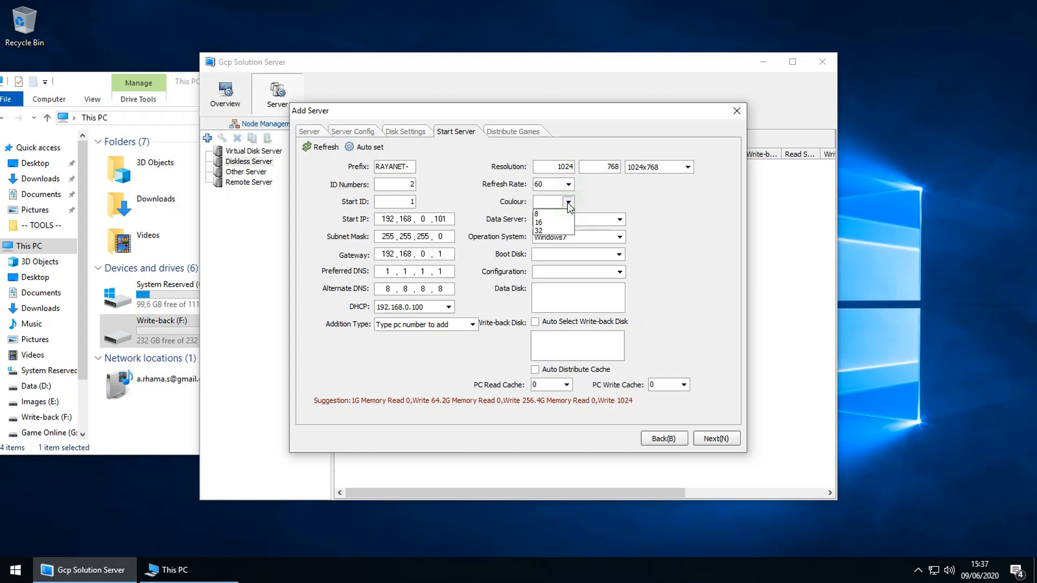
{"action": "left_click", "coordinate": [561, 231]}
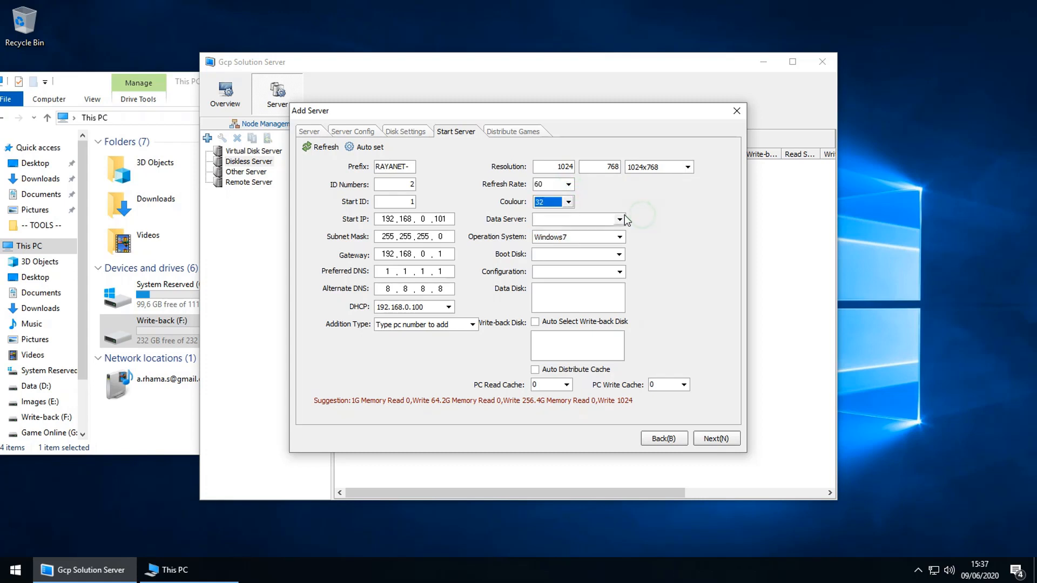
Step: Choose data server 192.168.0.100, Windows7, boot disk Win10 and the default configuration
{"action": "left_click", "coordinate": [619, 218]}
{"action": "left_click", "coordinate": [572, 231]}
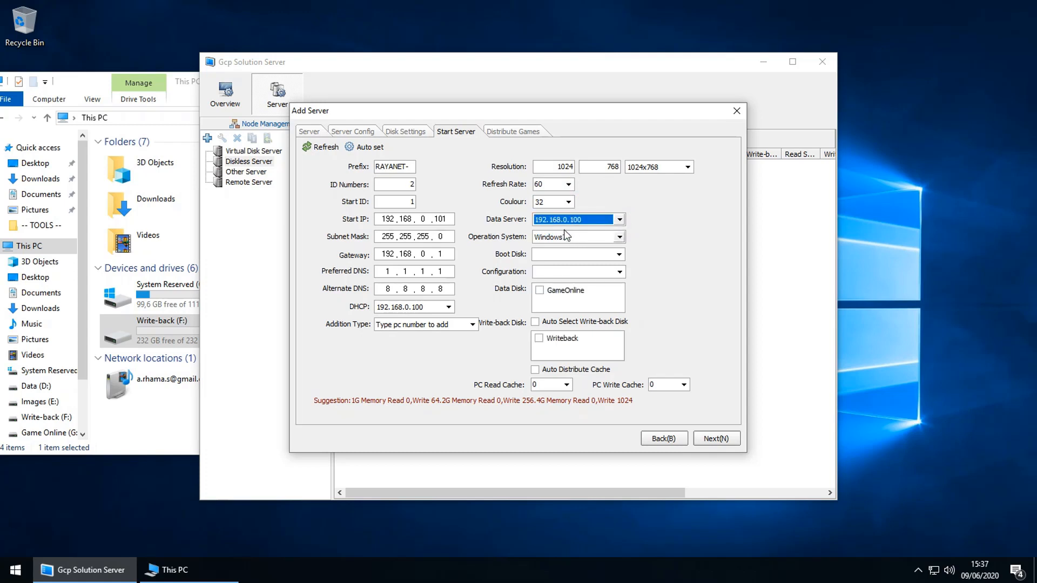
{"action": "left_click", "coordinate": [619, 237]}
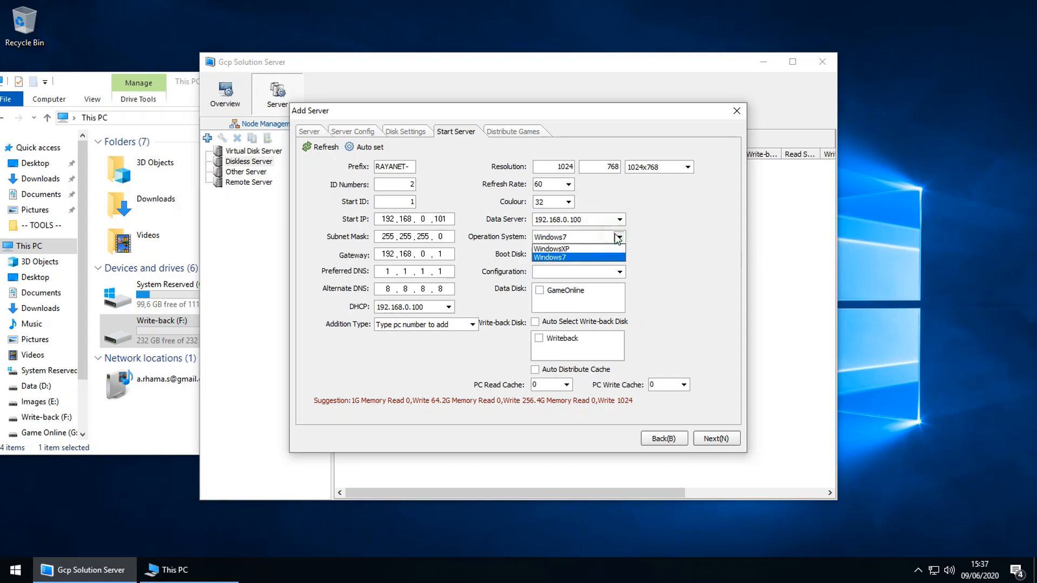
{"action": "left_click", "coordinate": [556, 257]}
{"action": "left_click", "coordinate": [543, 254]}
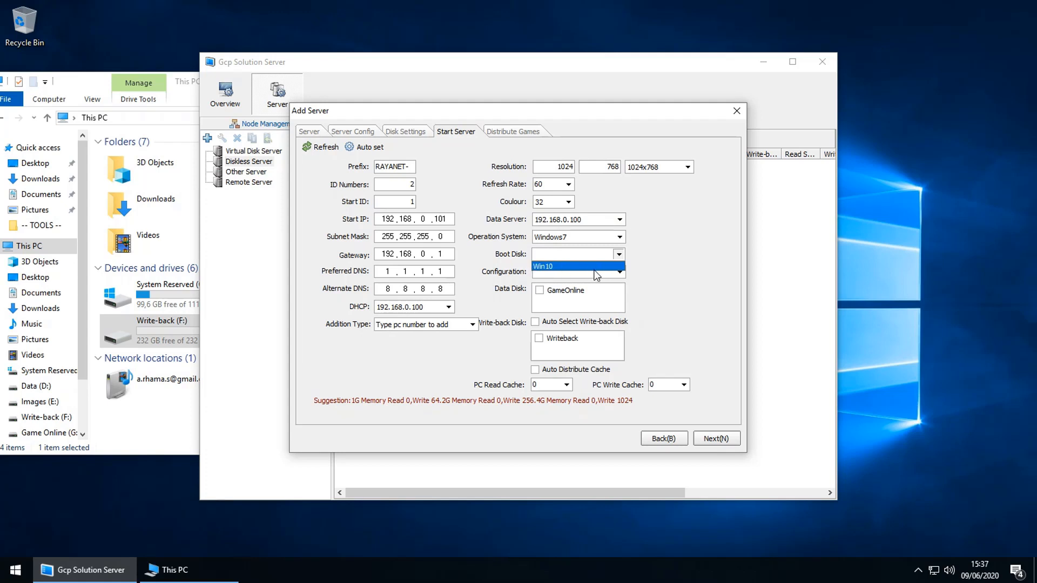
{"action": "left_click", "coordinate": [540, 267]}
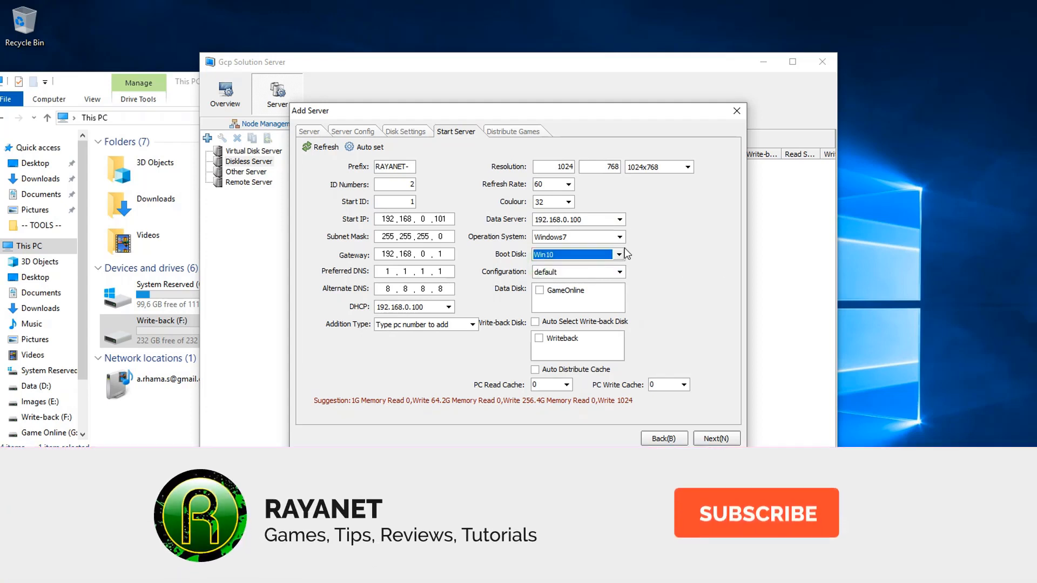
{"action": "left_click", "coordinate": [618, 273]}
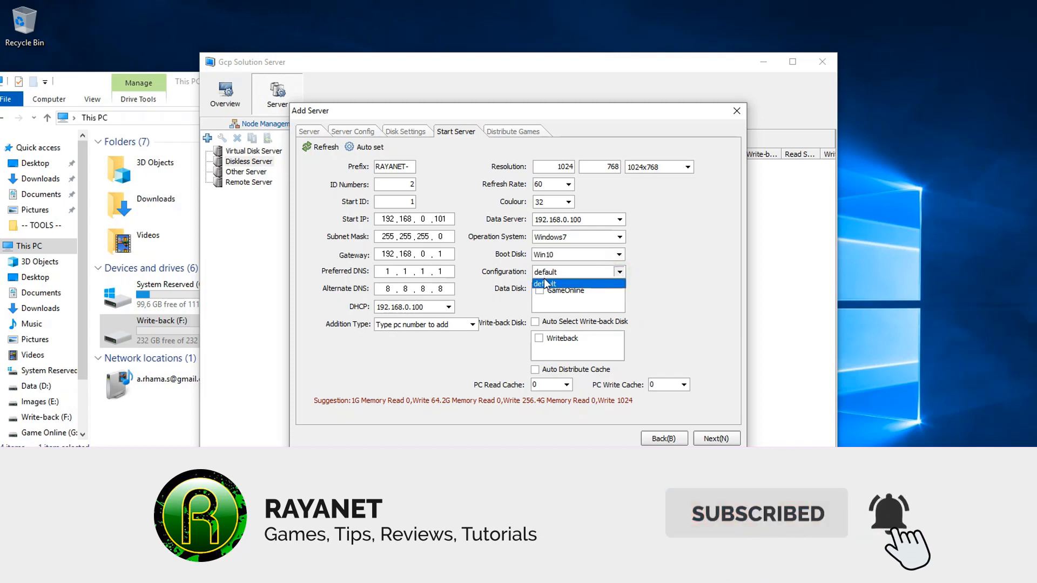
{"action": "left_click", "coordinate": [543, 279]}
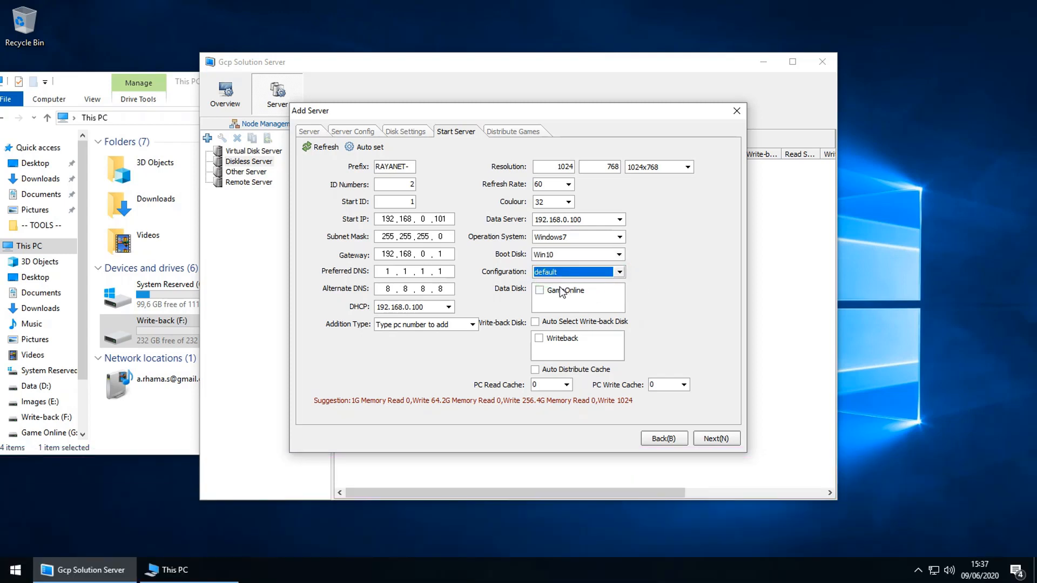
Step: Enable the GameOnline data disk and Writeback disk, with Auto Select Write-back Disk on
{"action": "left_click", "coordinate": [560, 290]}
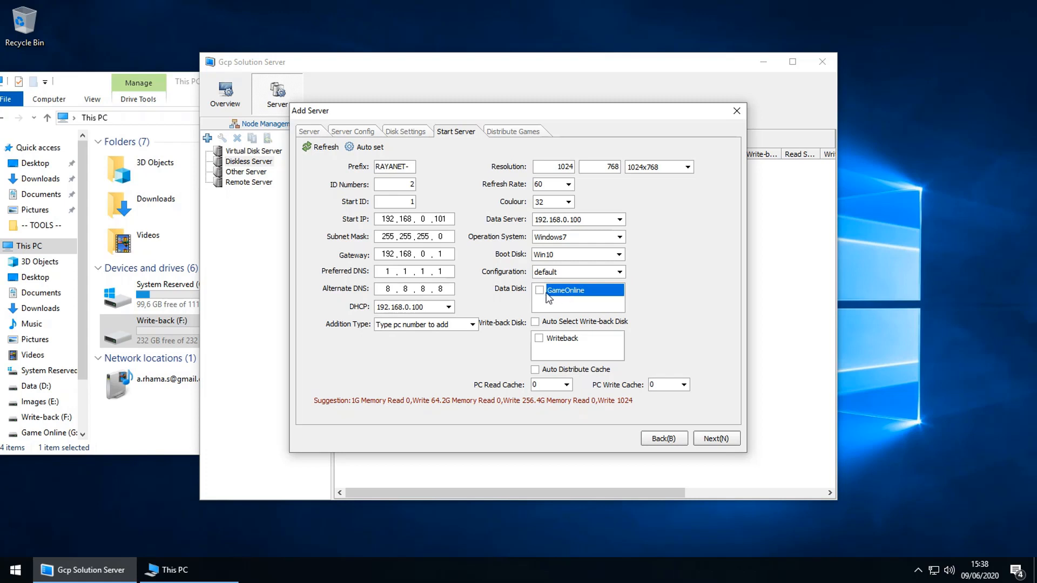
{"action": "left_click", "coordinate": [539, 291]}
{"action": "left_click", "coordinate": [560, 343]}
{"action": "left_click", "coordinate": [539, 338]}
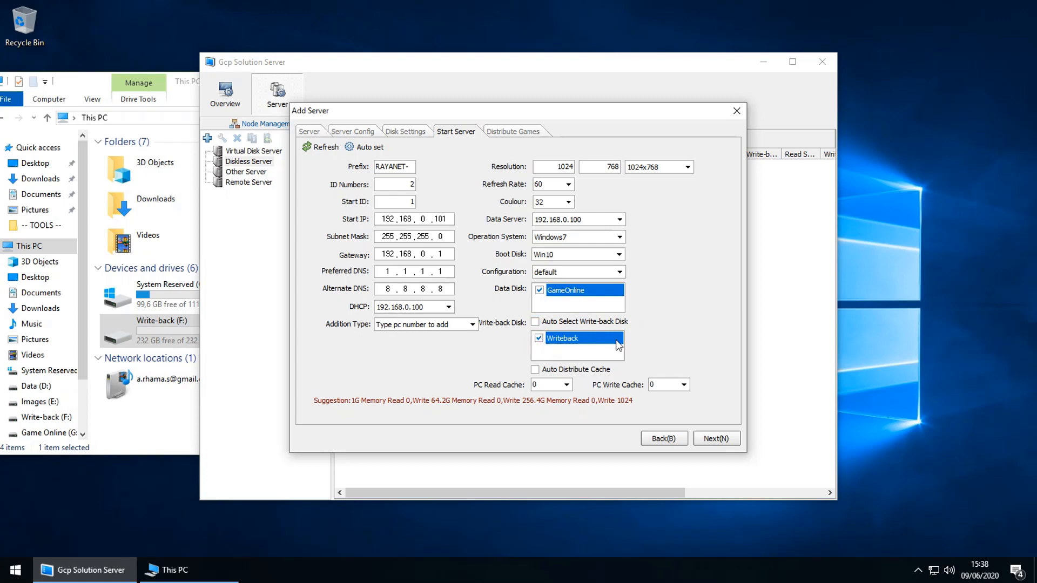
{"action": "left_click", "coordinate": [549, 322]}
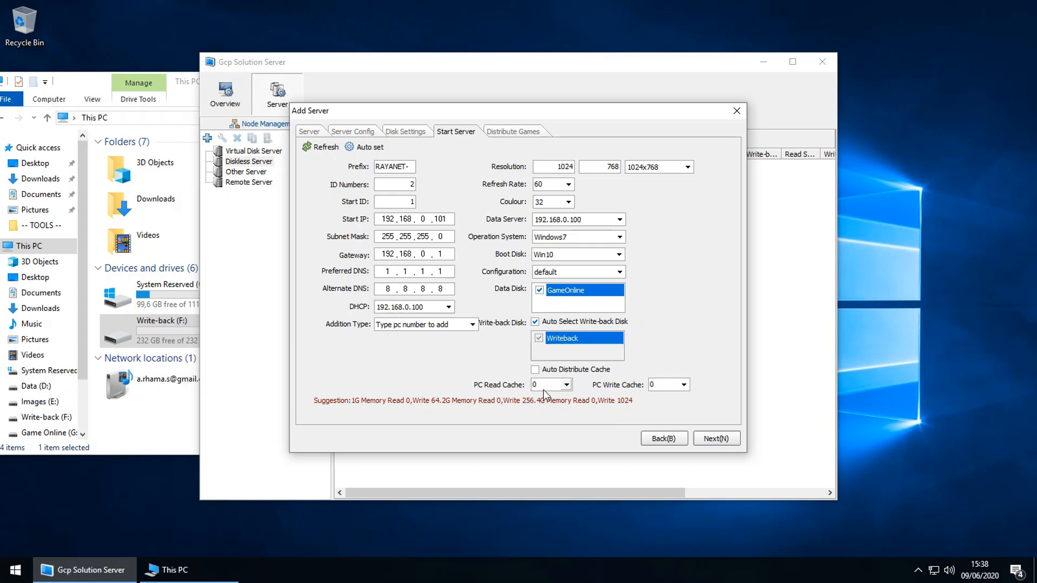
Step: Set PC Write Cache to 512 and advance to the Distribute Games page
{"action": "left_click", "coordinate": [677, 387]}
{"action": "left_click", "coordinate": [690, 384]}
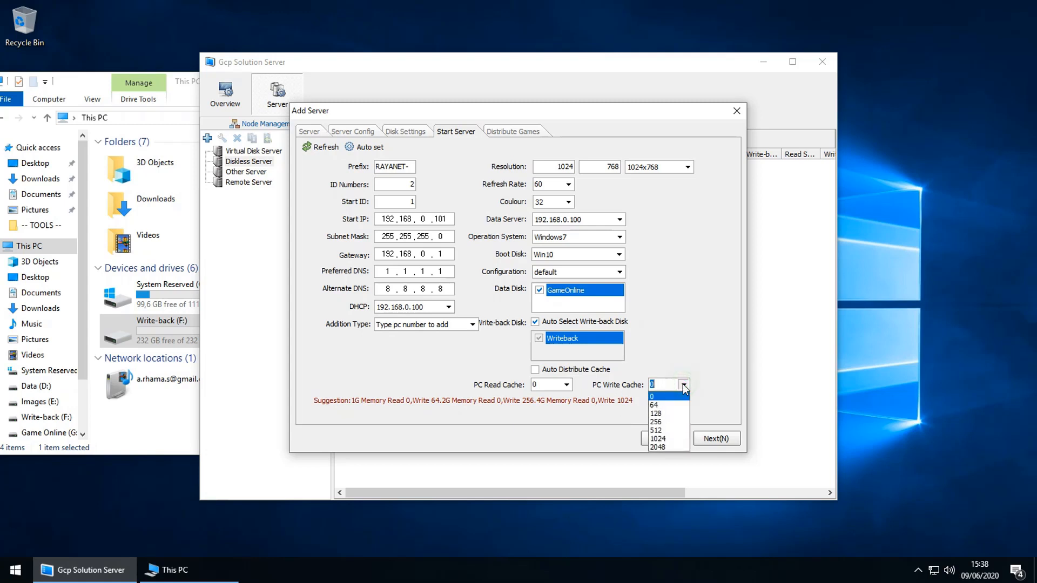
{"action": "left_click", "coordinate": [657, 430]}
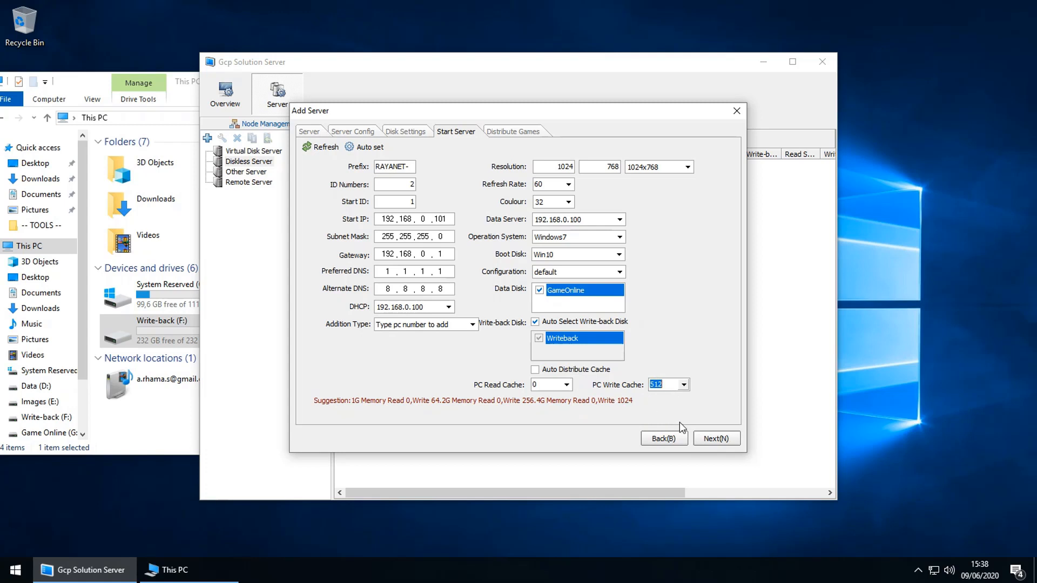
{"action": "left_click", "coordinate": [717, 440]}
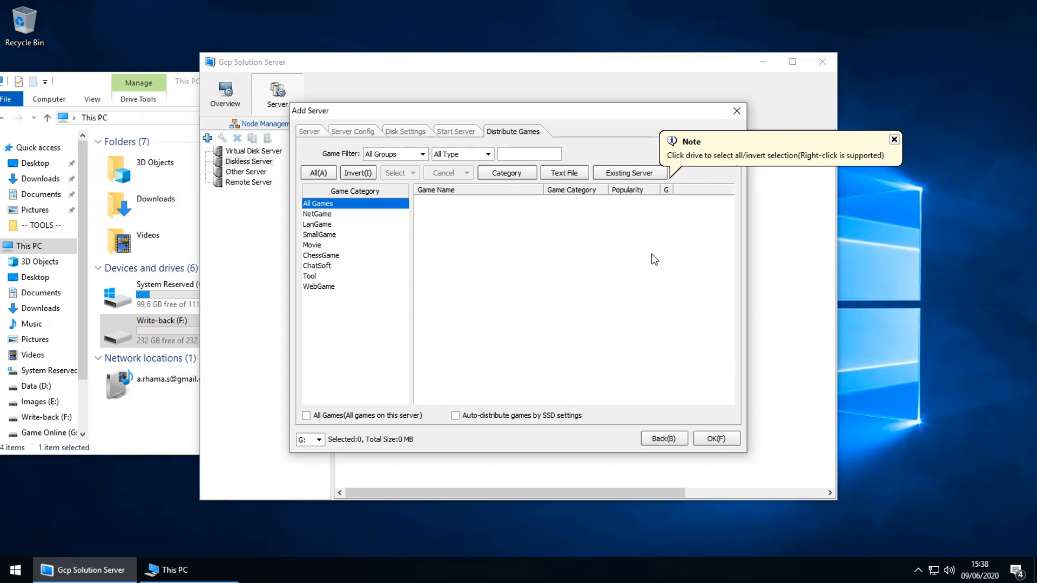
Step: Finish adding the diskless server, close the console, refresh the desktop and close This PC
{"action": "left_click", "coordinate": [711, 439]}
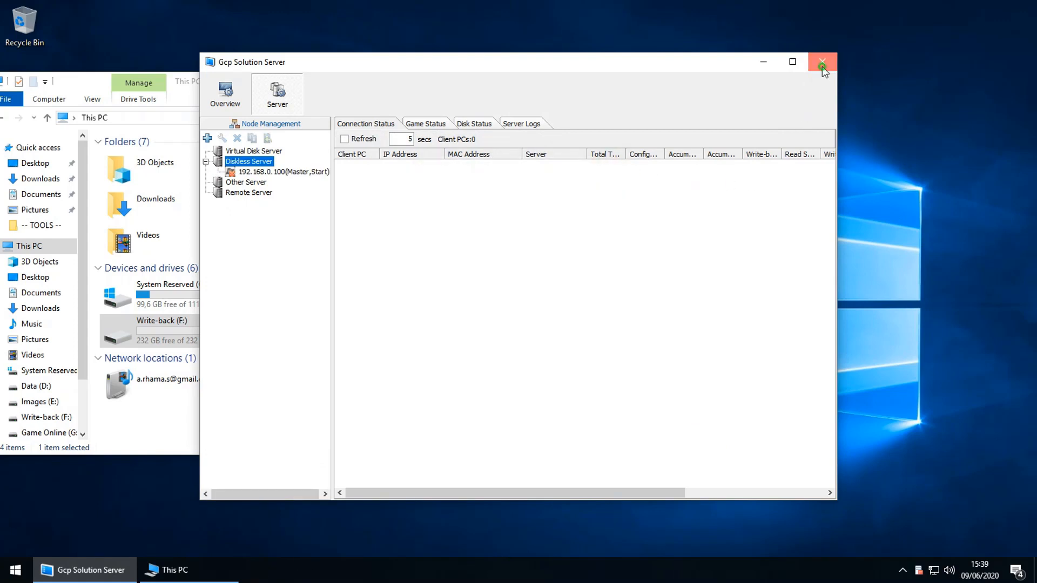
{"action": "left_click", "coordinate": [822, 62]}
{"action": "right_click", "coordinate": [738, 253]}
{"action": "left_click", "coordinate": [767, 291]}
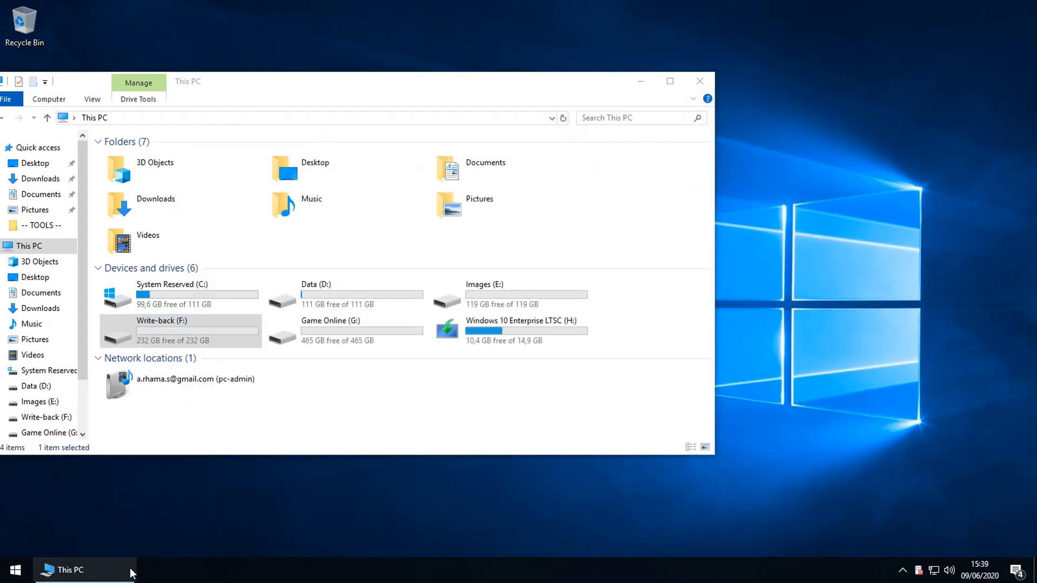
{"action": "left_click", "coordinate": [112, 572]}
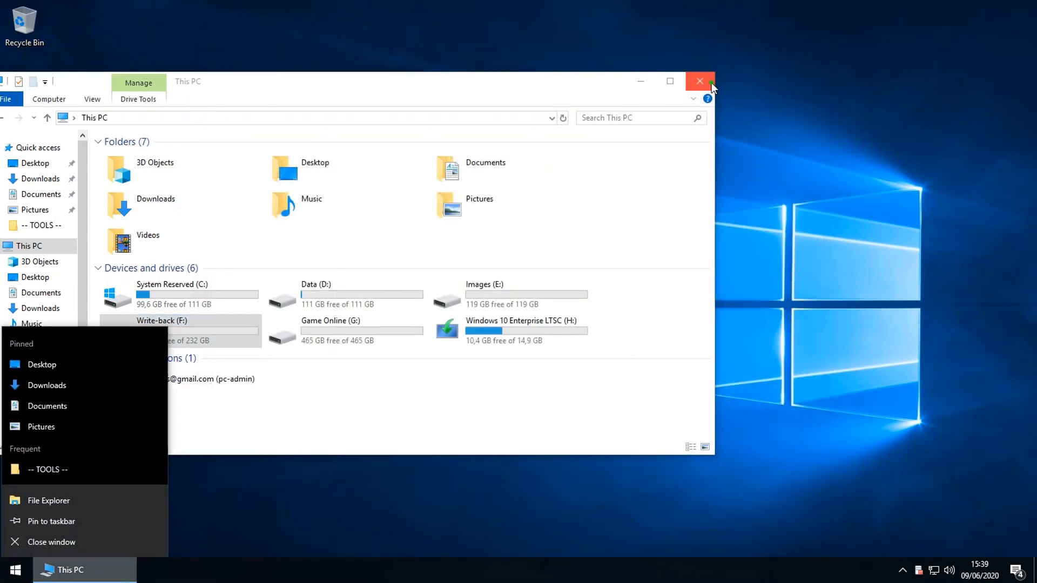
{"action": "left_click", "coordinate": [699, 81]}
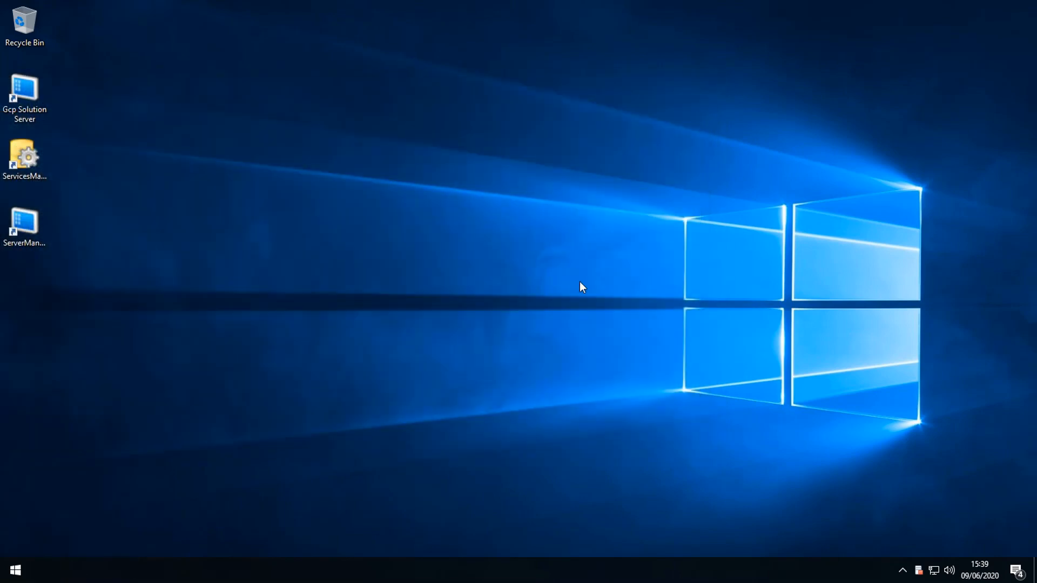
Step: Relaunch Gcp Solution Server from its desktop shortcut and bring its console window forward
{"action": "double_click", "coordinate": [25, 119]}
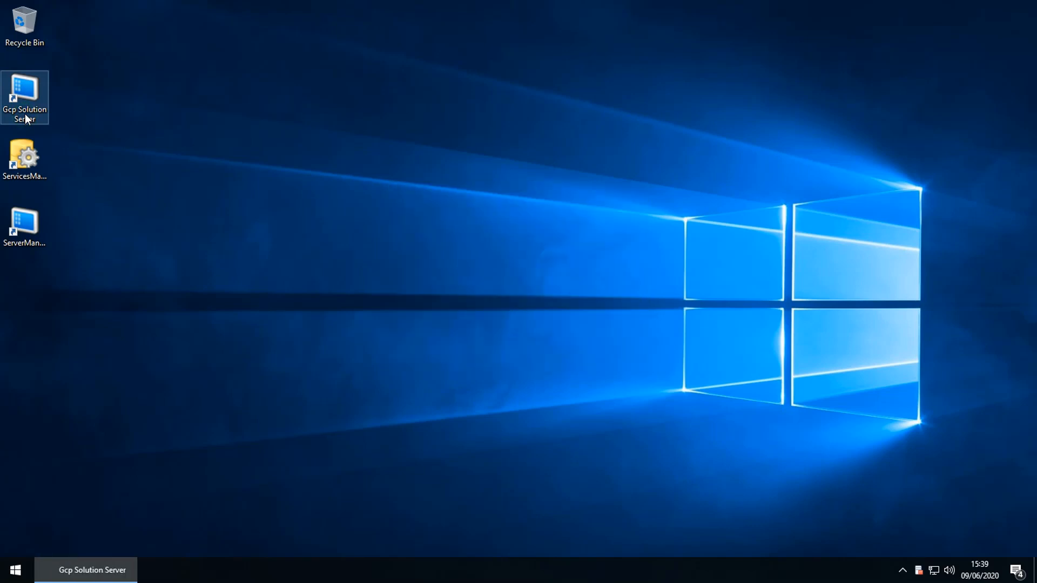
{"action": "left_click", "coordinate": [95, 562]}
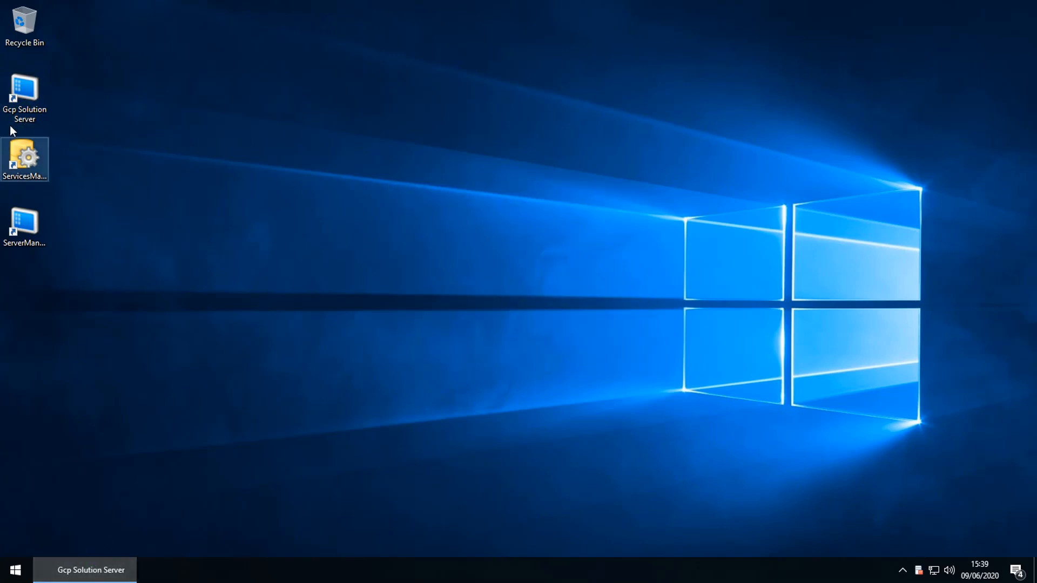
{"action": "left_click", "coordinate": [10, 109]}
{"action": "left_click", "coordinate": [90, 573]}
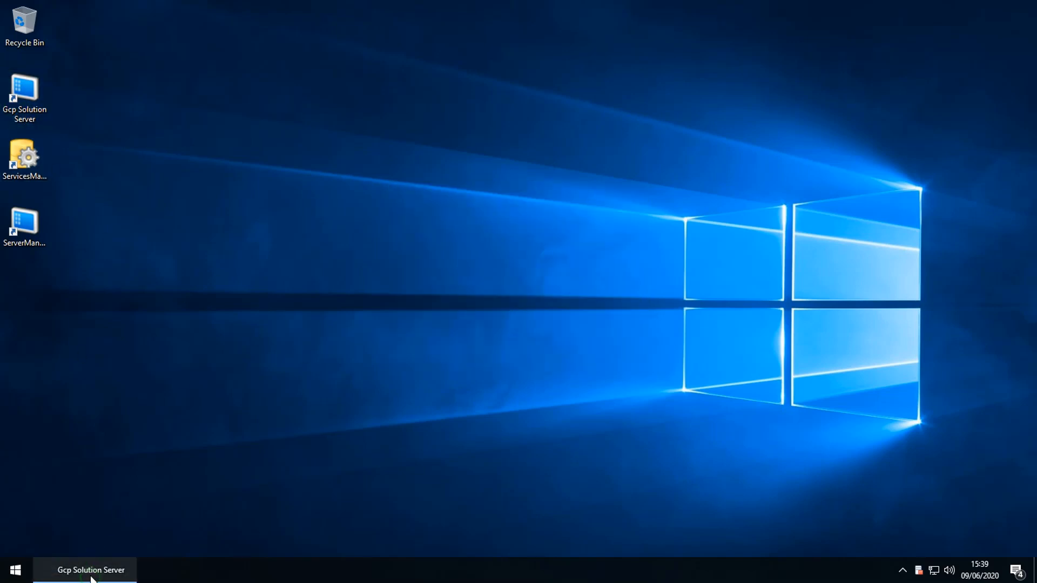
{"action": "left_click", "coordinate": [102, 568]}
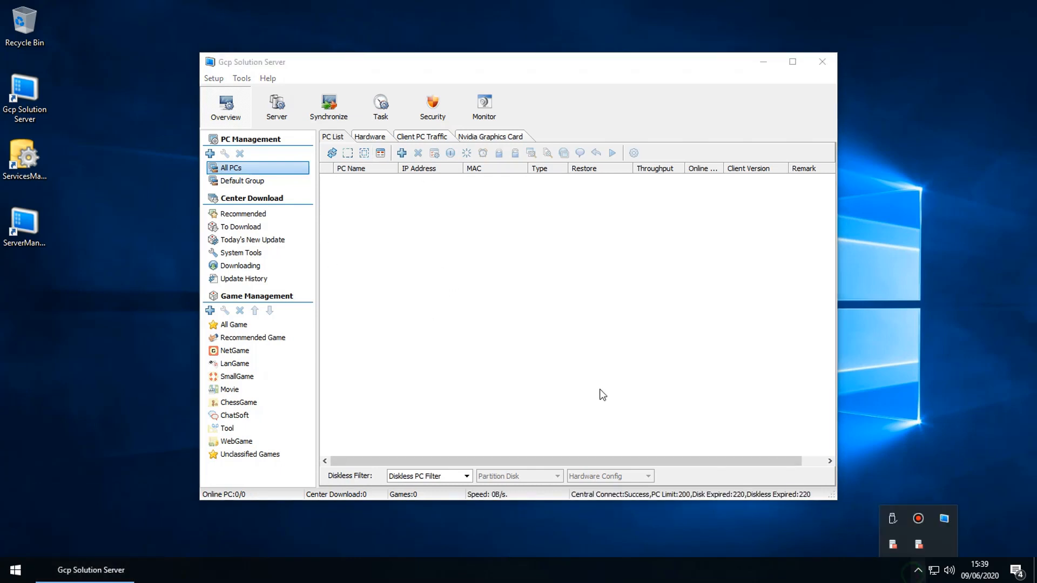
{"action": "left_click", "coordinate": [512, 358]}
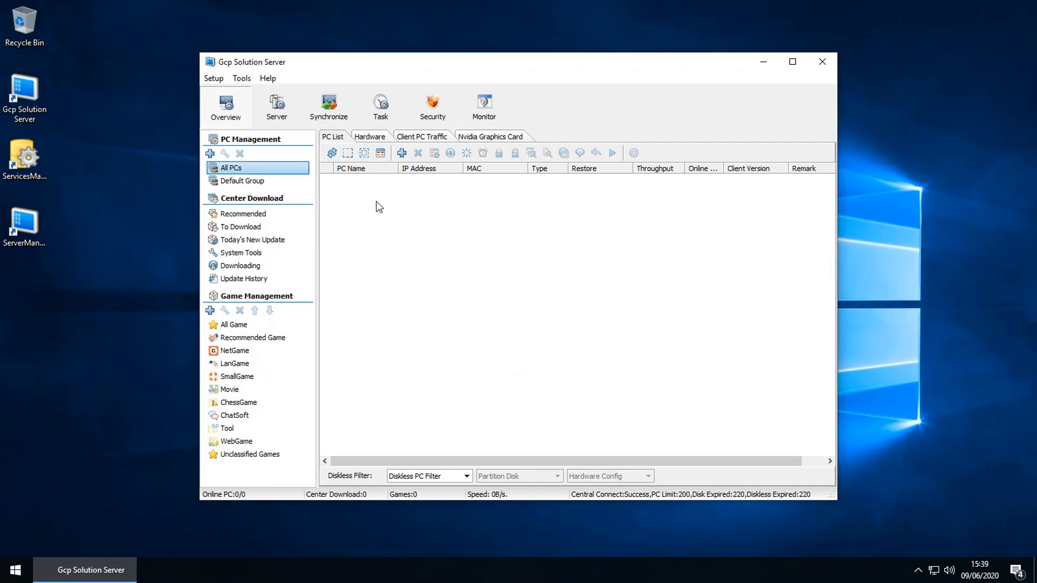
{"action": "left_click", "coordinate": [214, 78]}
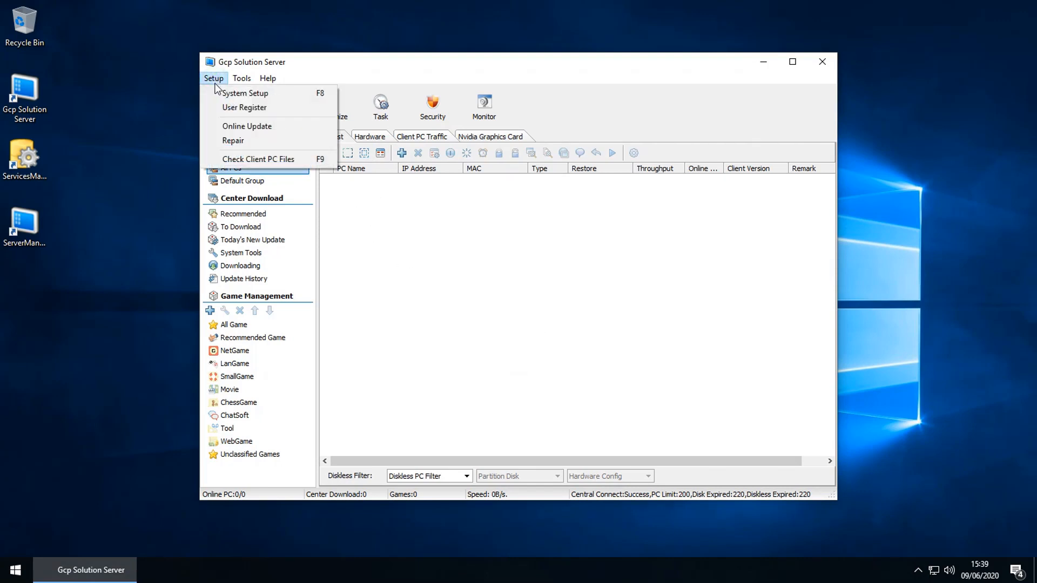
Step: Enable Hide tray icon, Synchronize time and Click to run, disable game folder browsing, and apply
{"action": "left_click", "coordinate": [217, 92]}
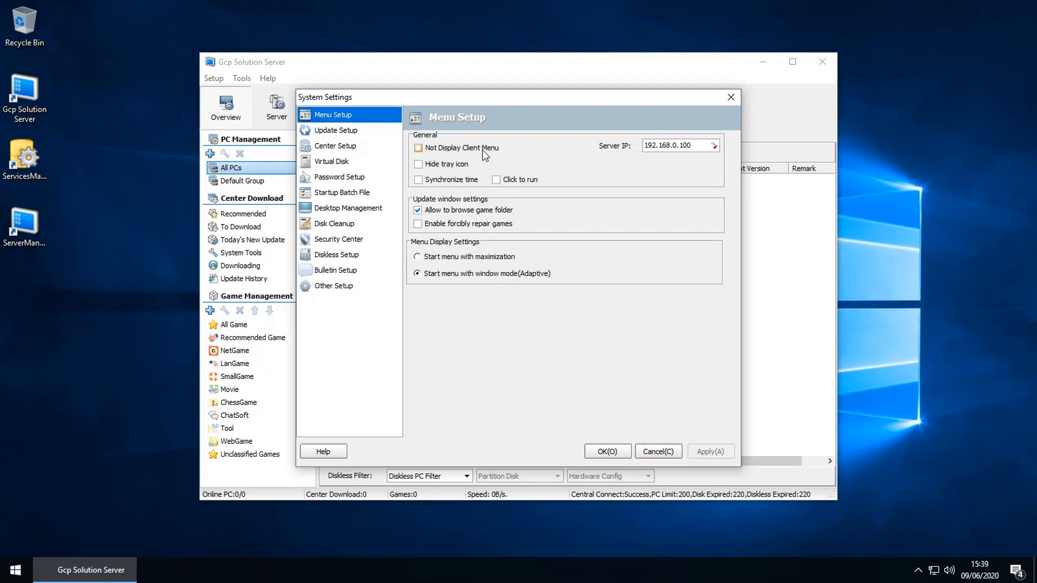
{"action": "left_click", "coordinate": [436, 165]}
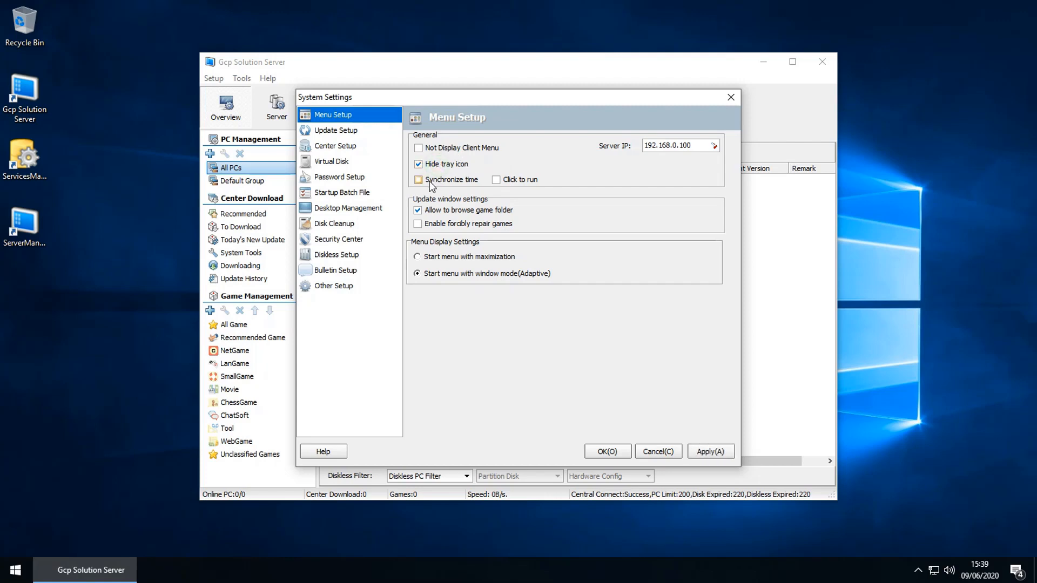
{"action": "left_click", "coordinate": [432, 184]}
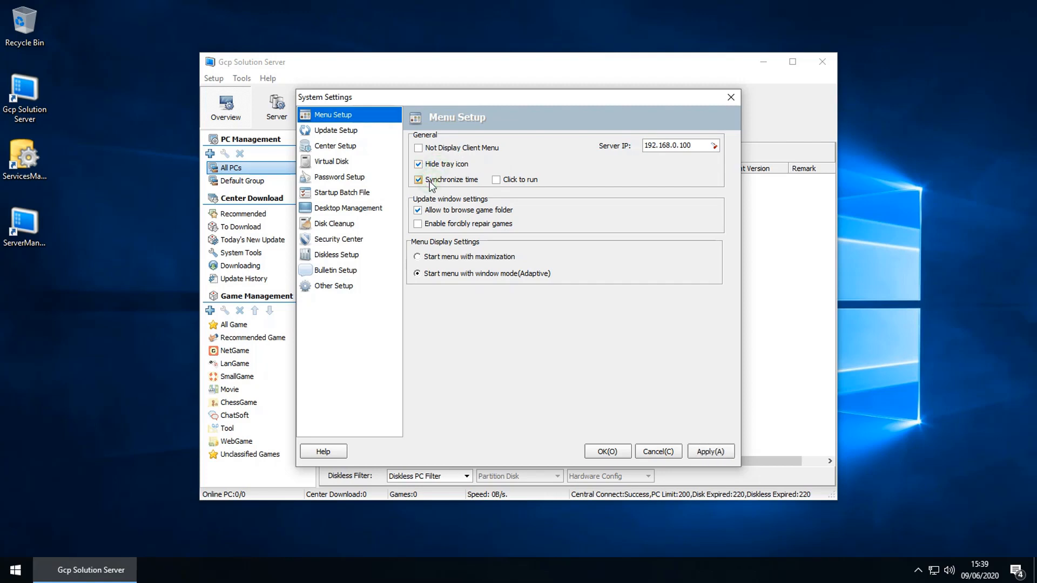
{"action": "left_click", "coordinate": [495, 180]}
{"action": "left_click", "coordinate": [447, 211]}
{"action": "left_click", "coordinate": [703, 451]}
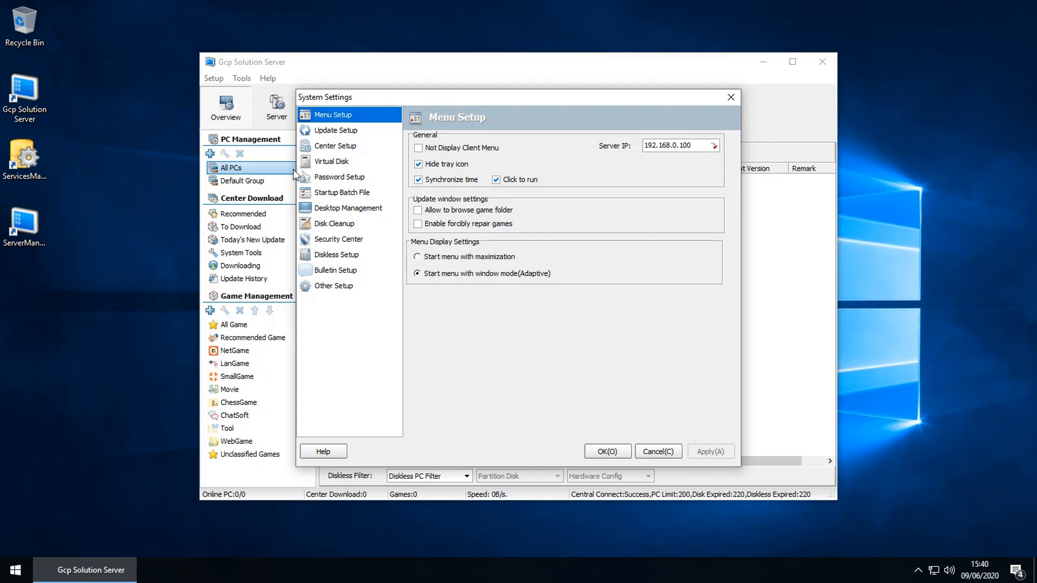
{"action": "left_click", "coordinate": [334, 131]}
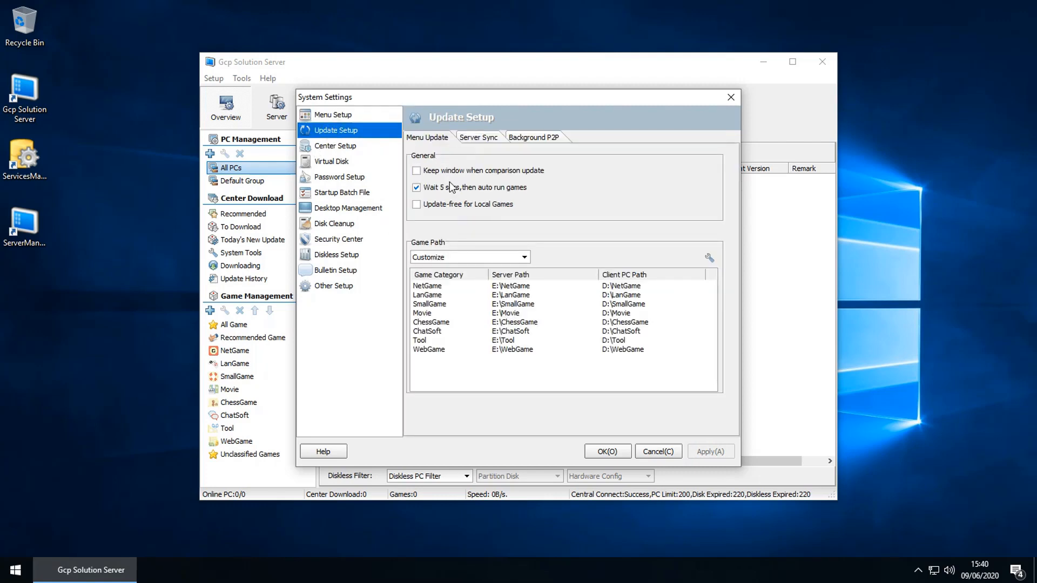
Step: Review the Server Sync, Background P2P, Menu Update and Center Setup tabs, ending on Virtual Disk
{"action": "left_click", "coordinate": [465, 138]}
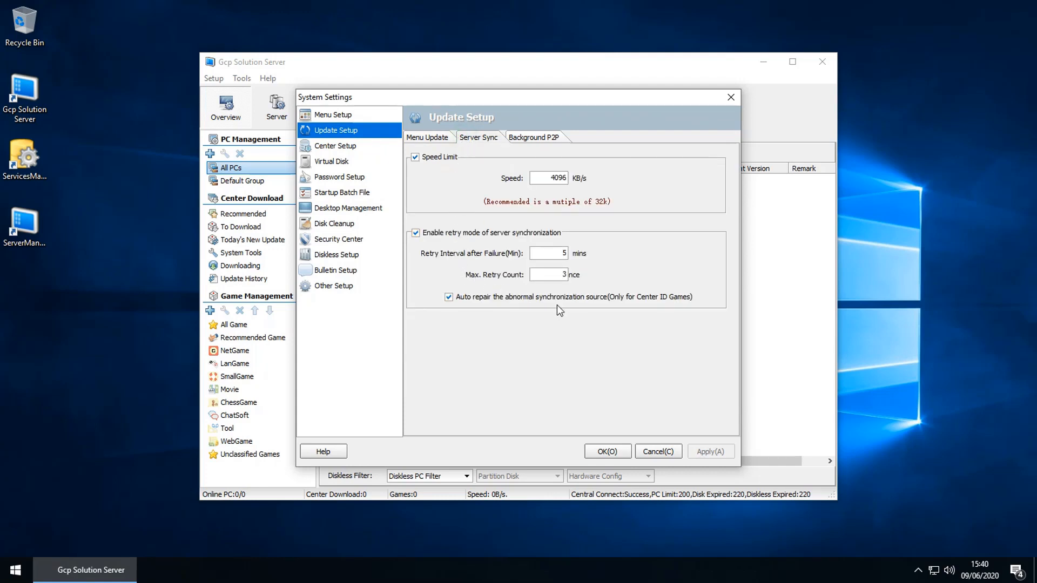
{"action": "left_click", "coordinate": [527, 138]}
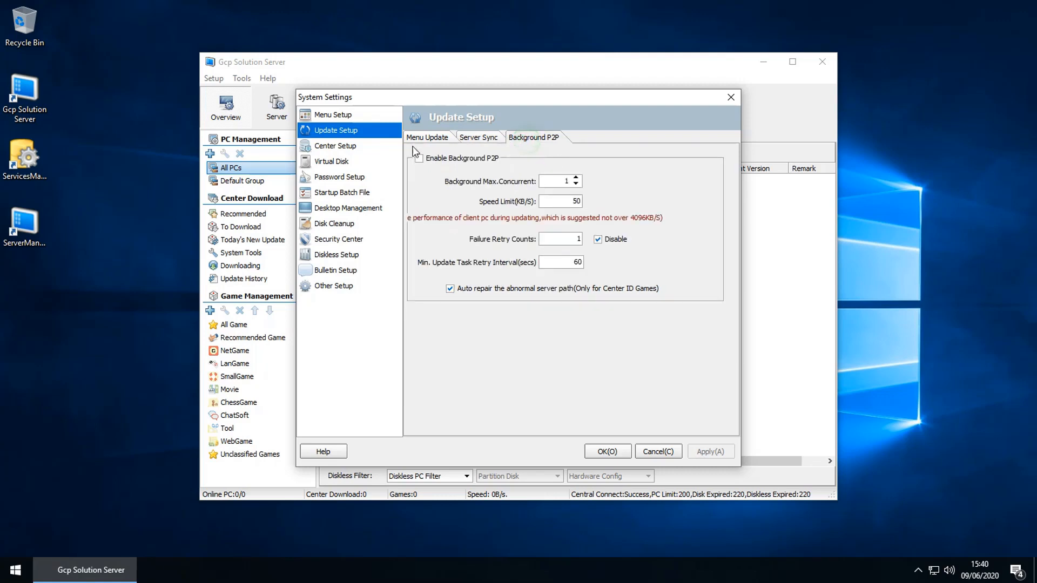
{"action": "left_click", "coordinate": [421, 138]}
{"action": "left_click", "coordinate": [319, 150]}
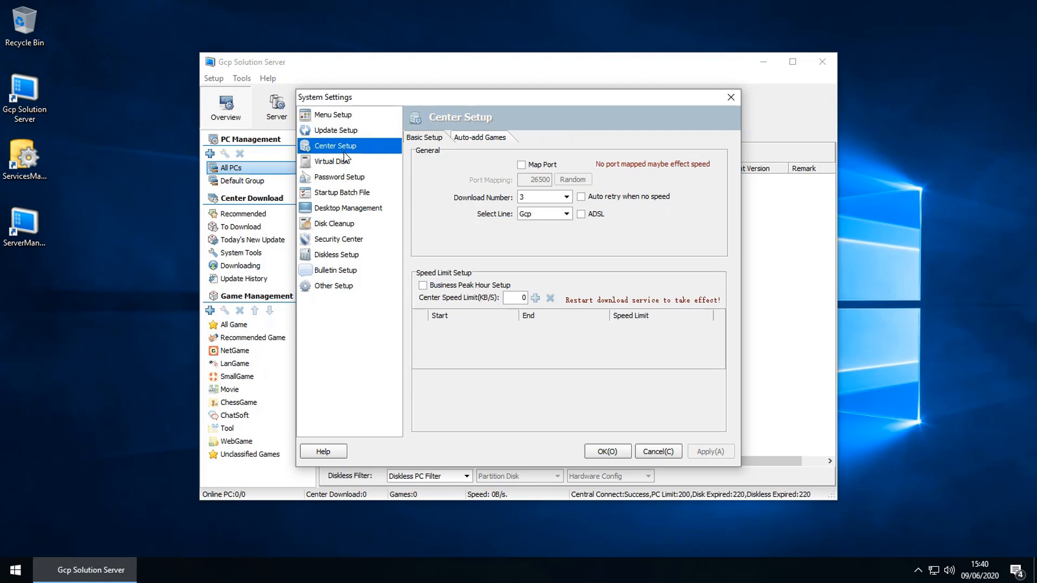
{"action": "left_click", "coordinate": [479, 138]}
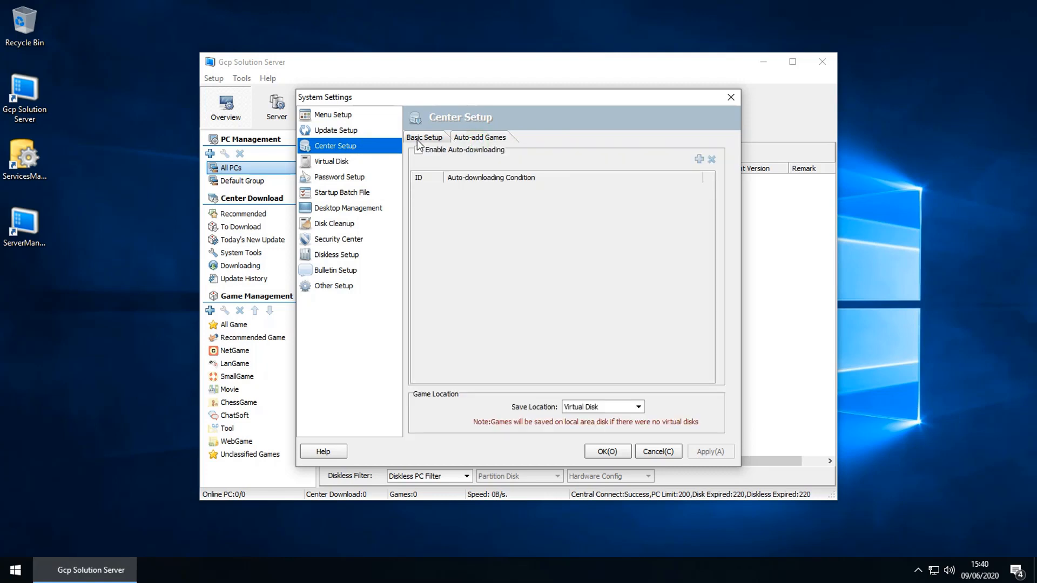
{"action": "left_click", "coordinate": [419, 139]}
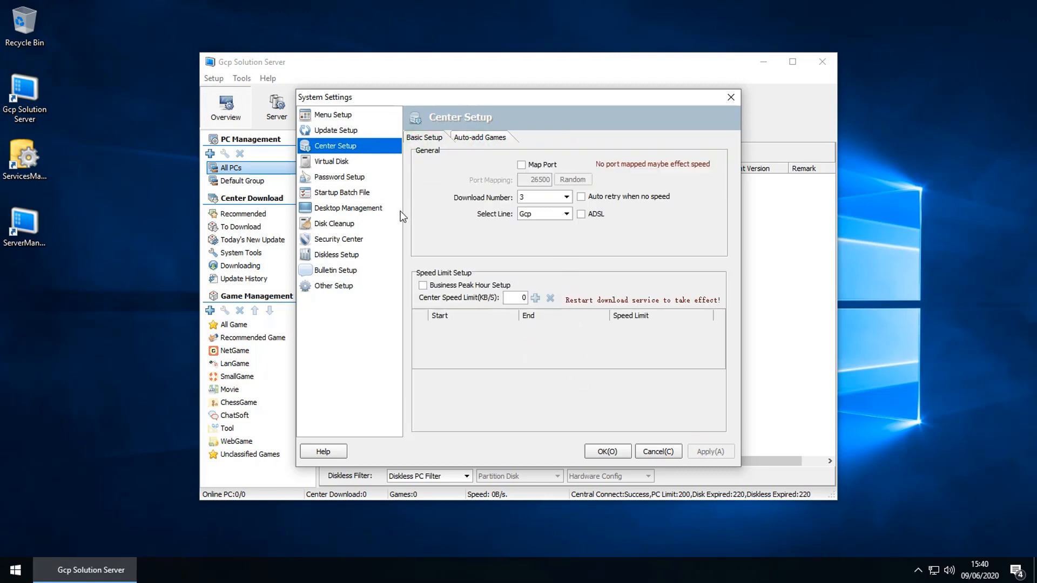
{"action": "left_click", "coordinate": [343, 164]}
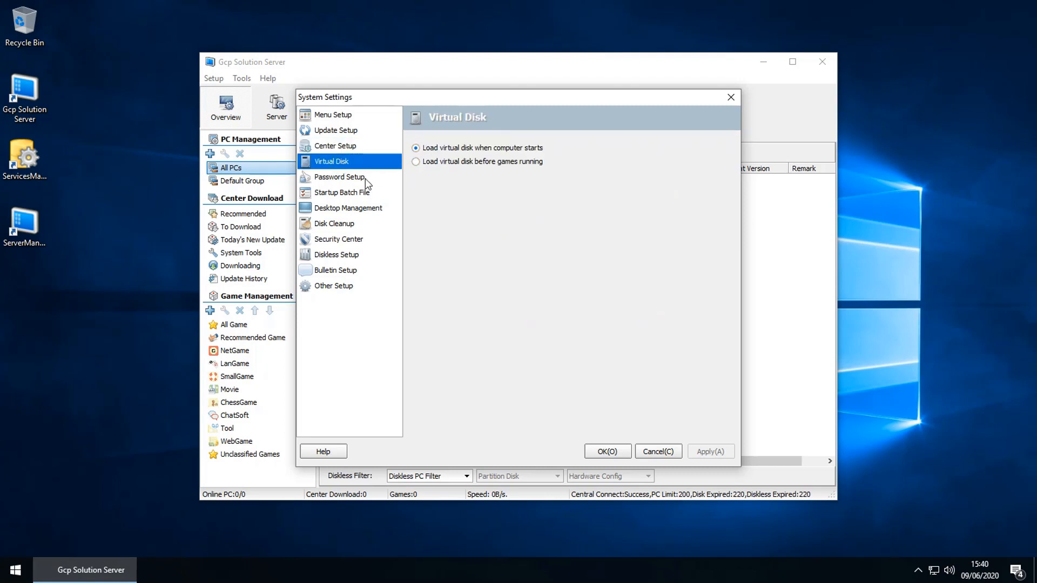
Step: Browse the Password Setup, Startup Batch File, Desktop Management and Disk Cleanup pages
{"action": "left_click", "coordinate": [361, 178]}
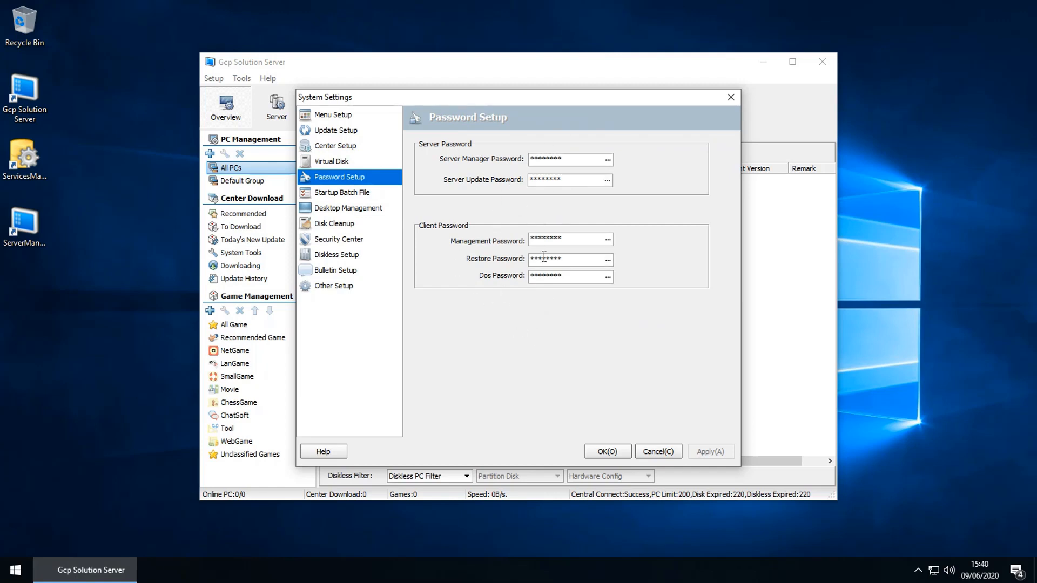
{"action": "left_click", "coordinate": [343, 195]}
{"action": "left_click", "coordinate": [361, 211]}
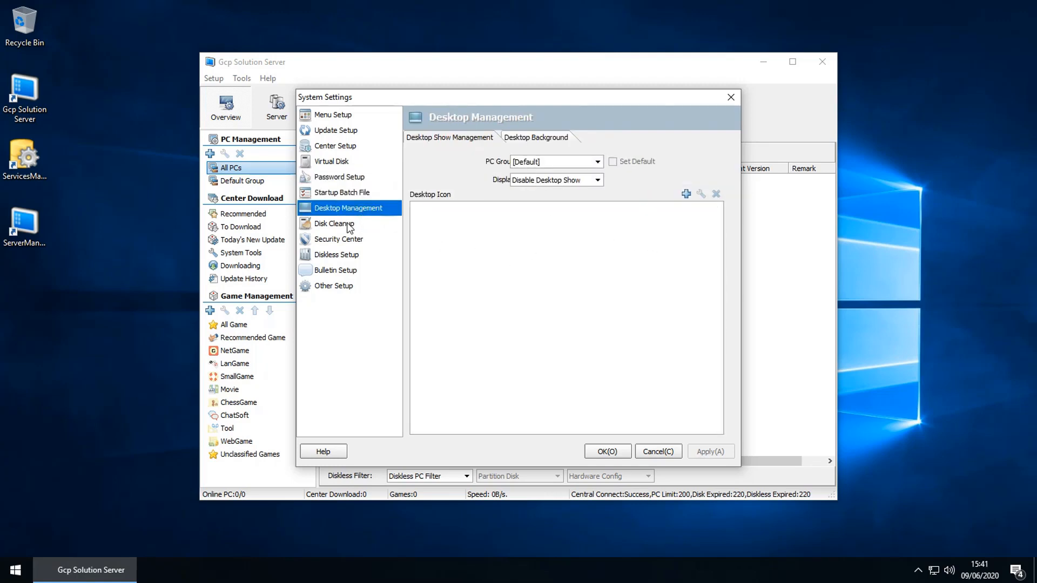
{"action": "left_click", "coordinate": [347, 225]}
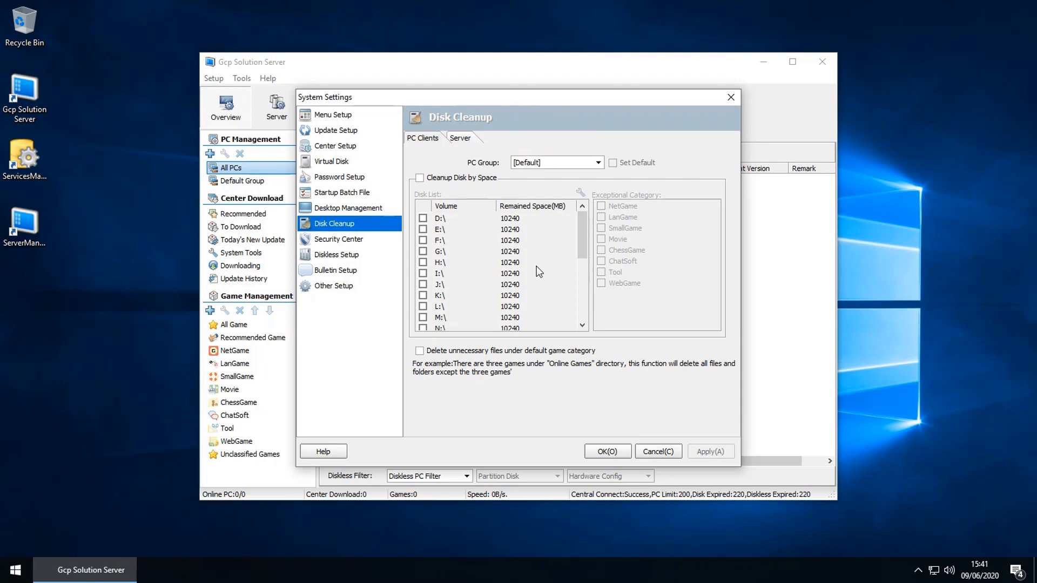
Step: Turn off the Drive Firewall in the Security Center and confirm
{"action": "left_click", "coordinate": [351, 243]}
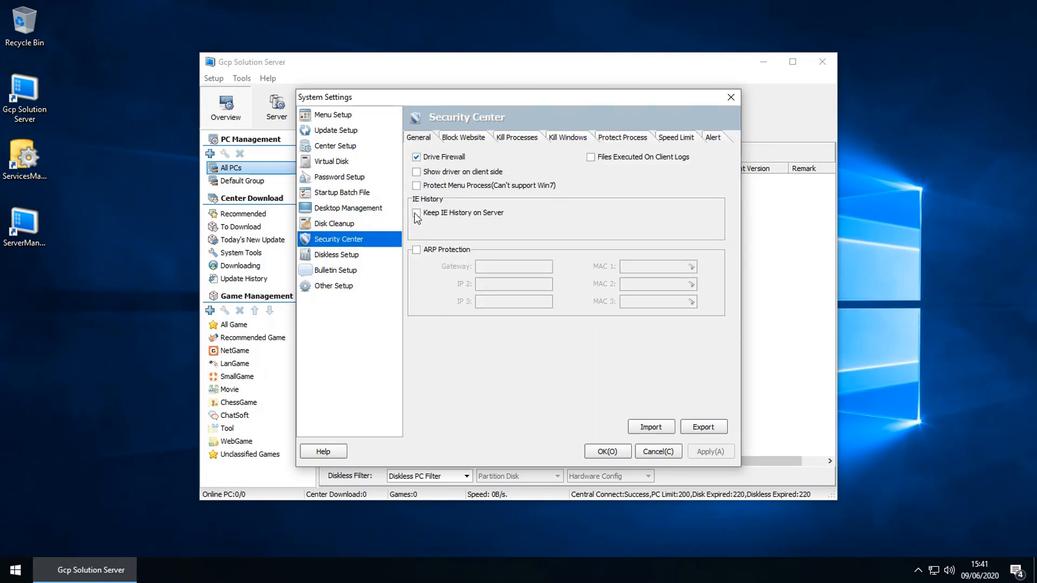
{"action": "left_click", "coordinate": [435, 157]}
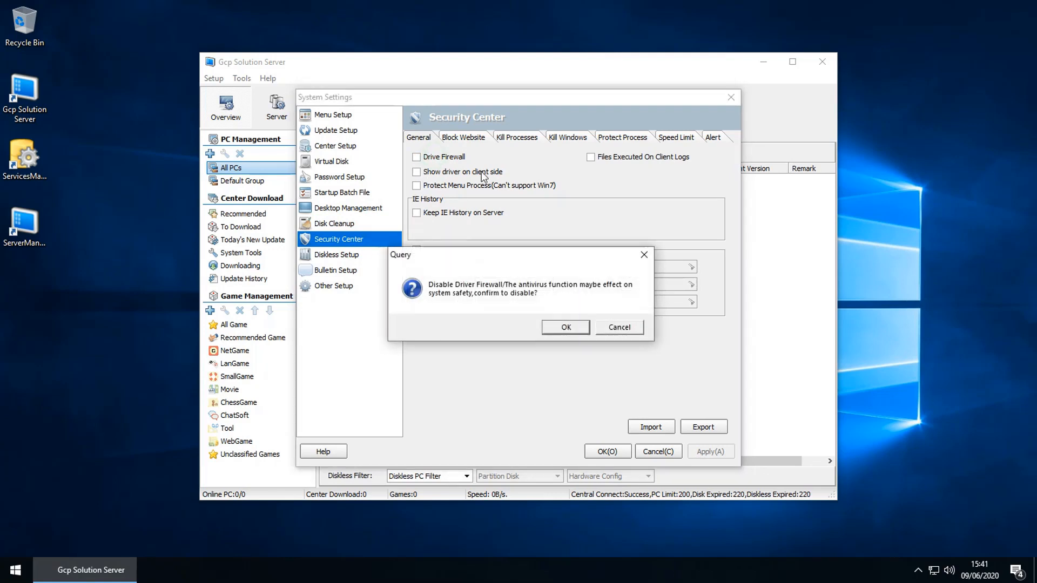
{"action": "left_click", "coordinate": [564, 328]}
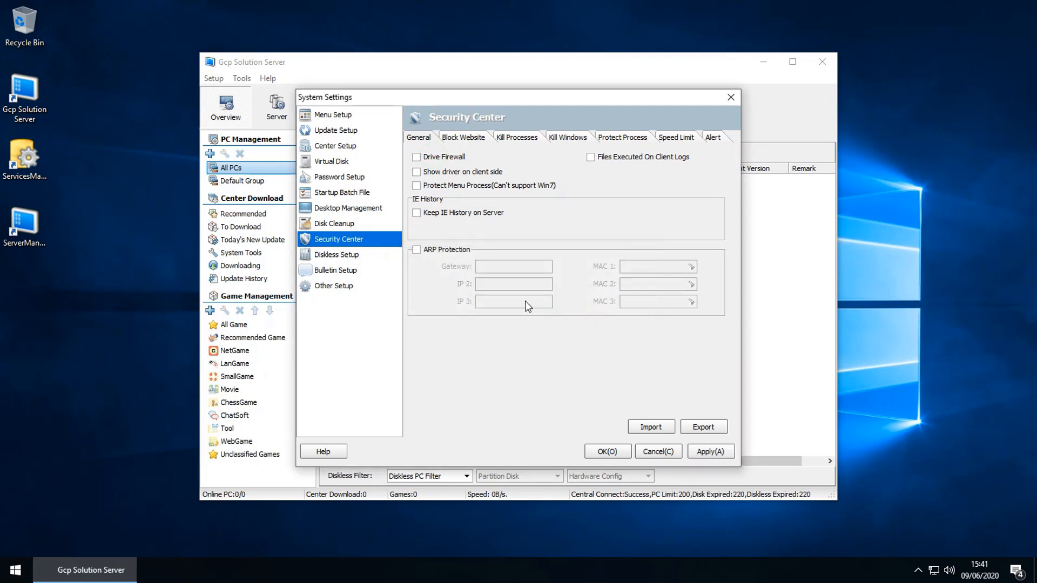
Step: Review the remaining security tabs through Speed Limit and Alert, then open Diskless Setup
{"action": "left_click", "coordinate": [455, 139]}
{"action": "left_click", "coordinate": [517, 138]}
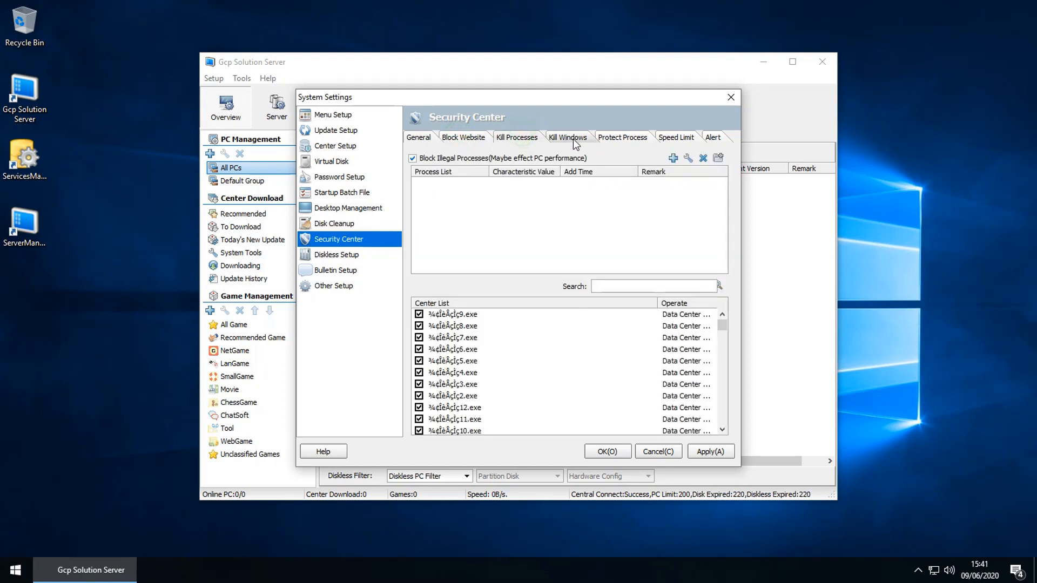
{"action": "left_click", "coordinate": [568, 140]}
{"action": "left_click", "coordinate": [611, 138]}
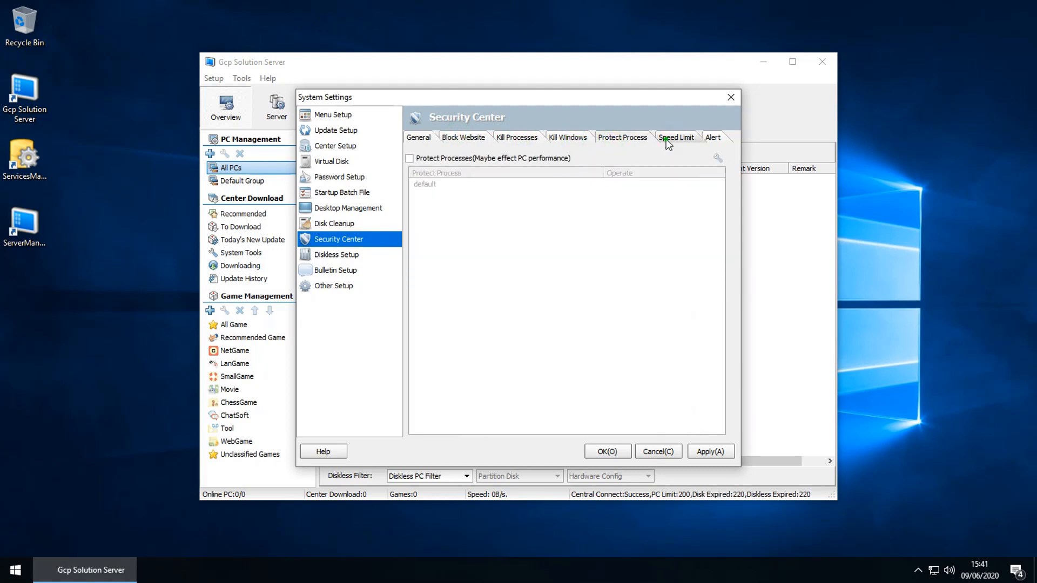
{"action": "left_click", "coordinate": [670, 138]}
{"action": "left_click", "coordinate": [713, 139]}
{"action": "left_click", "coordinate": [332, 258]}
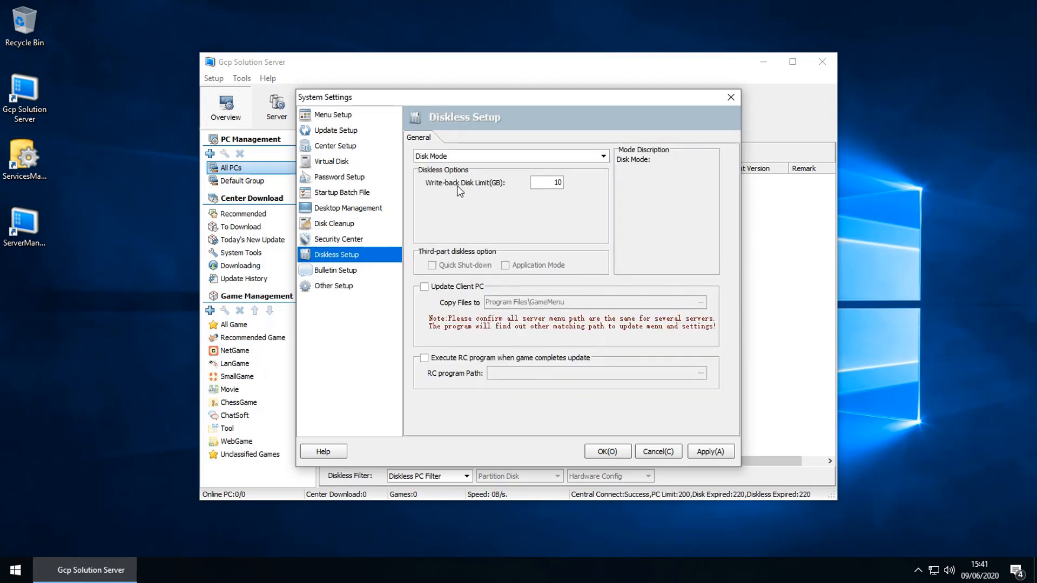
Step: Choose Diskless Mode, change the write-back disk limit from 10 to 50 GB, and enable Update Client PC
{"action": "left_click", "coordinate": [442, 160]}
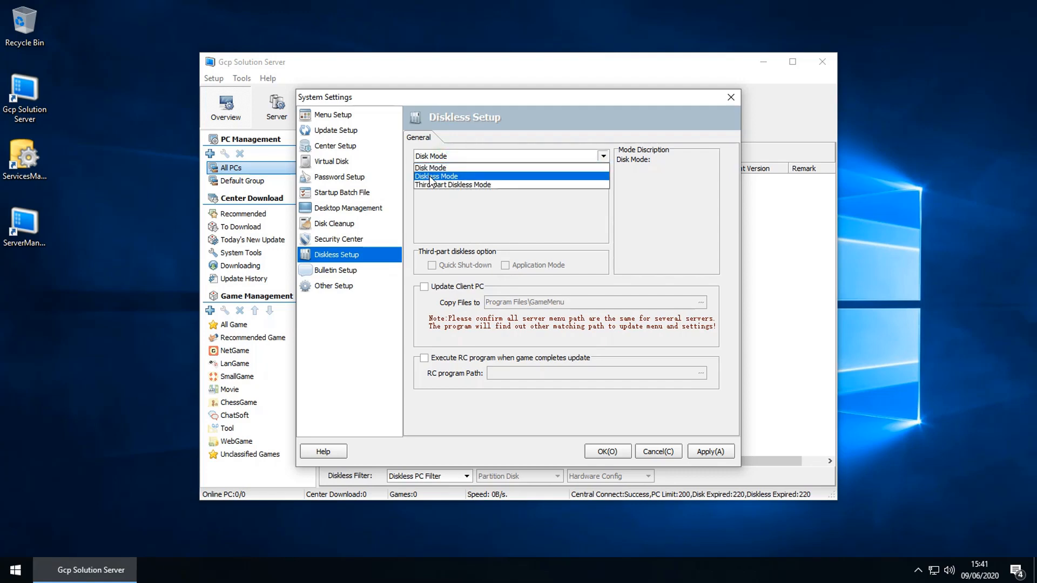
{"action": "left_click", "coordinate": [431, 177]}
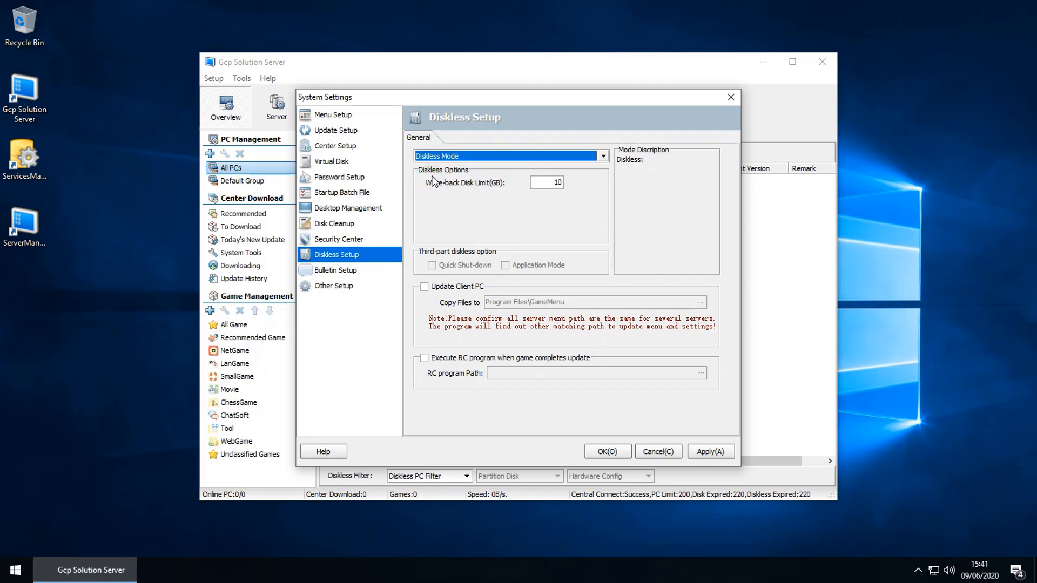
{"action": "double_click", "coordinate": [554, 184]}
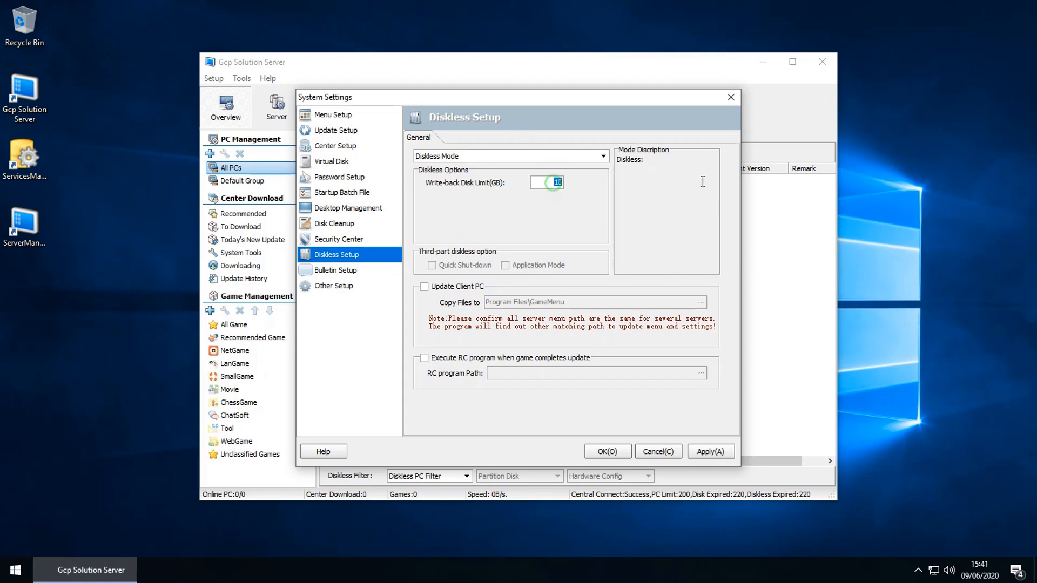
{"action": "type", "text": "50"}
{"action": "left_click", "coordinate": [450, 287]}
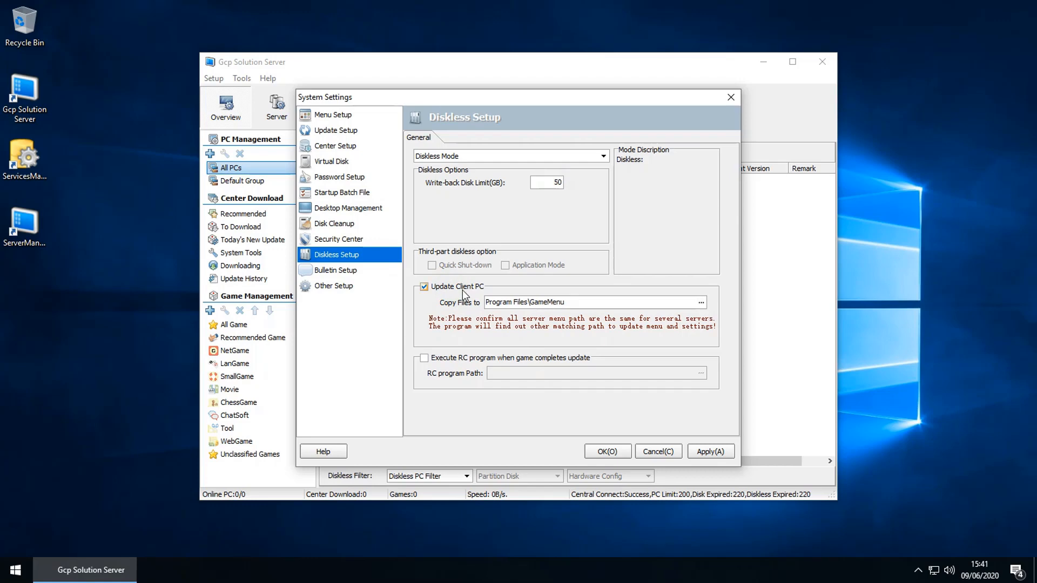
Step: Create a folder named '- Program File -' on the Game Online (G:) drive
{"action": "double_click", "coordinate": [17, 40]}
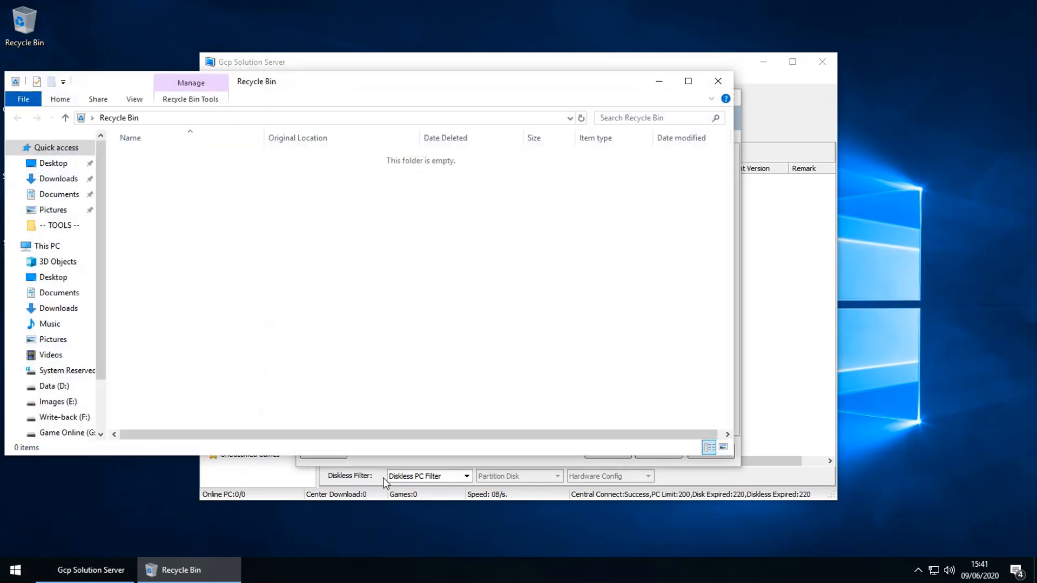
{"action": "scroll", "coordinate": [103, 394], "scroll_direction": "down", "scroll_amount": 2}
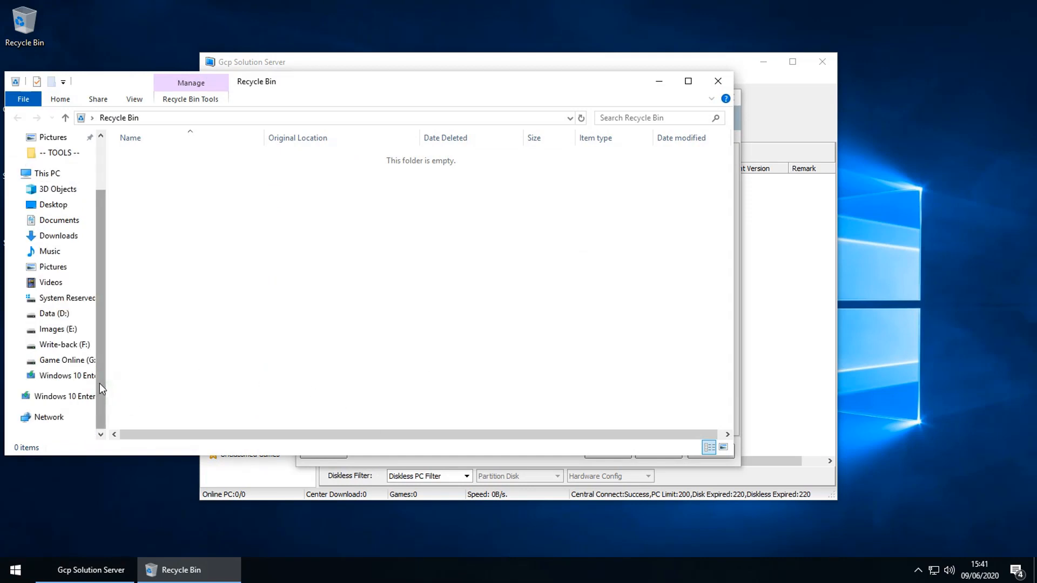
{"action": "left_click", "coordinate": [80, 365]}
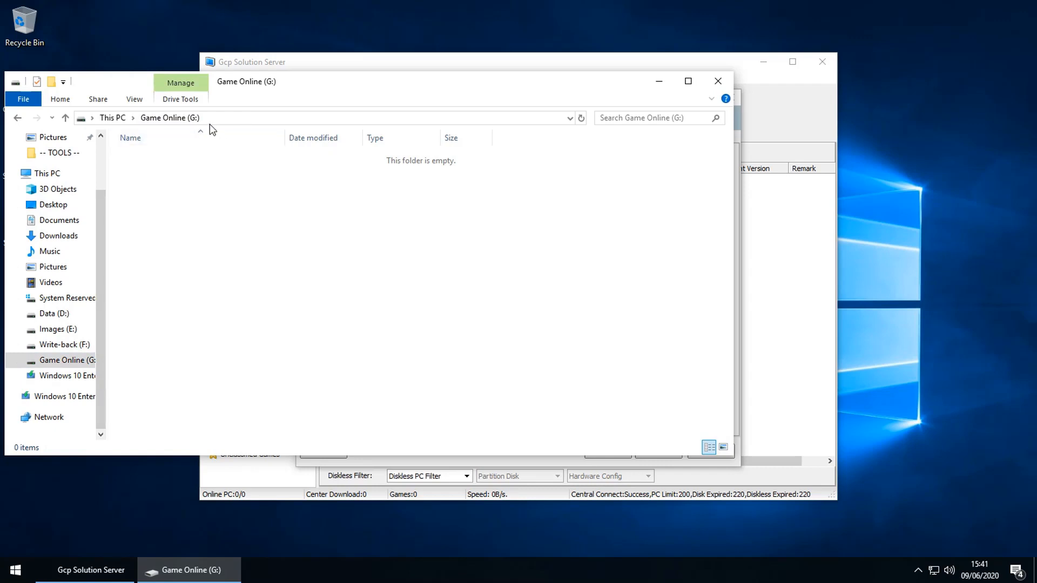
{"action": "left_click", "coordinate": [51, 82]}
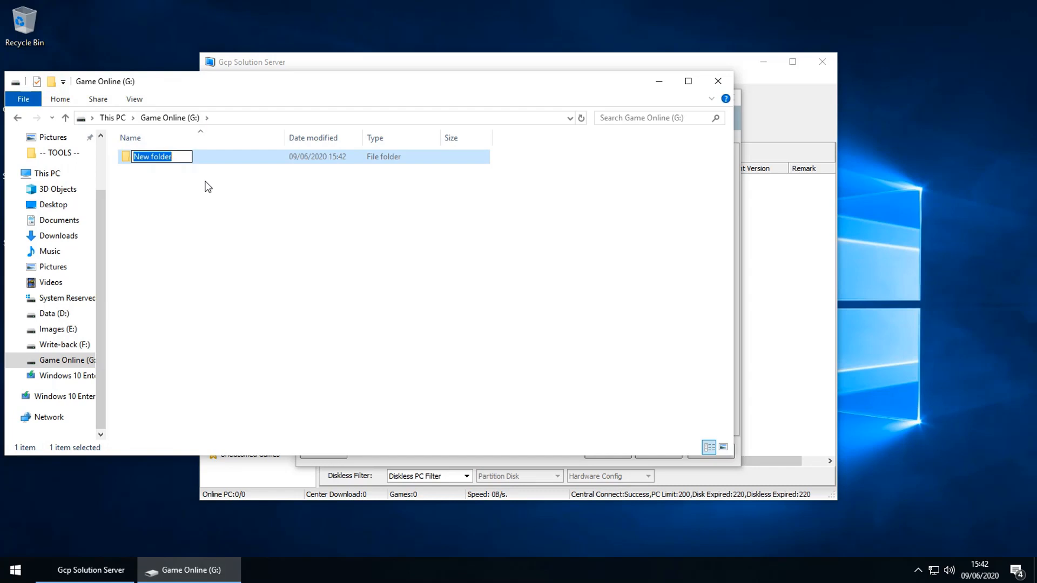
{"action": "type", "text": "- Prog"}
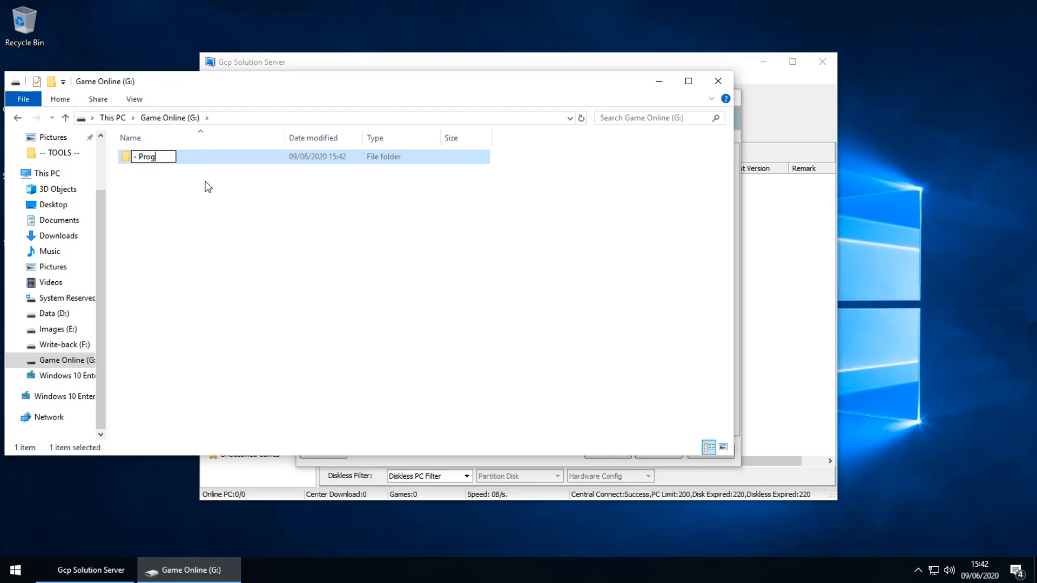
{"action": "type", "text": "ram File -"}
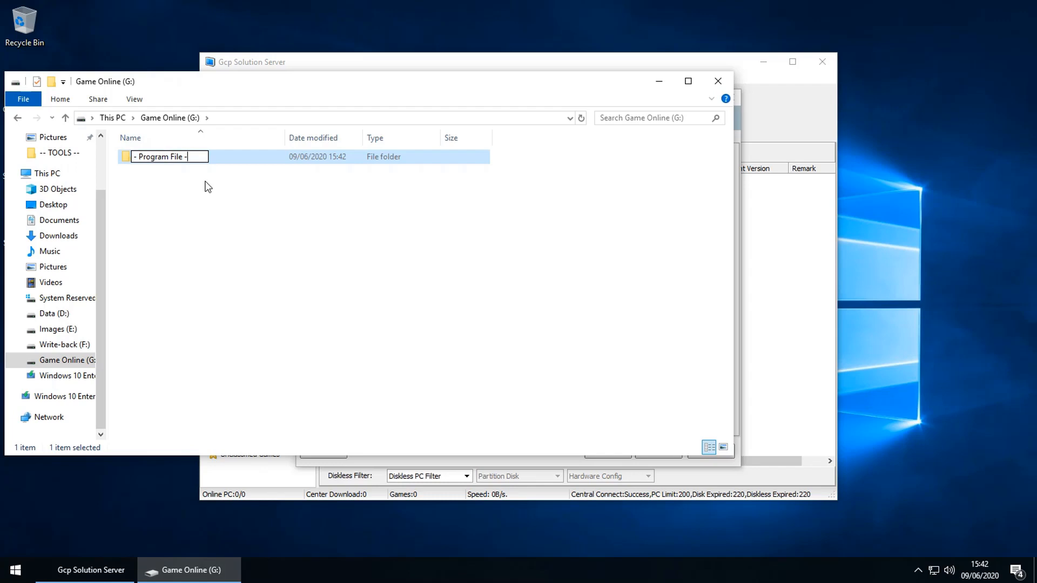
{"action": "key", "text": "Return"}
{"action": "key", "text": "Return"}
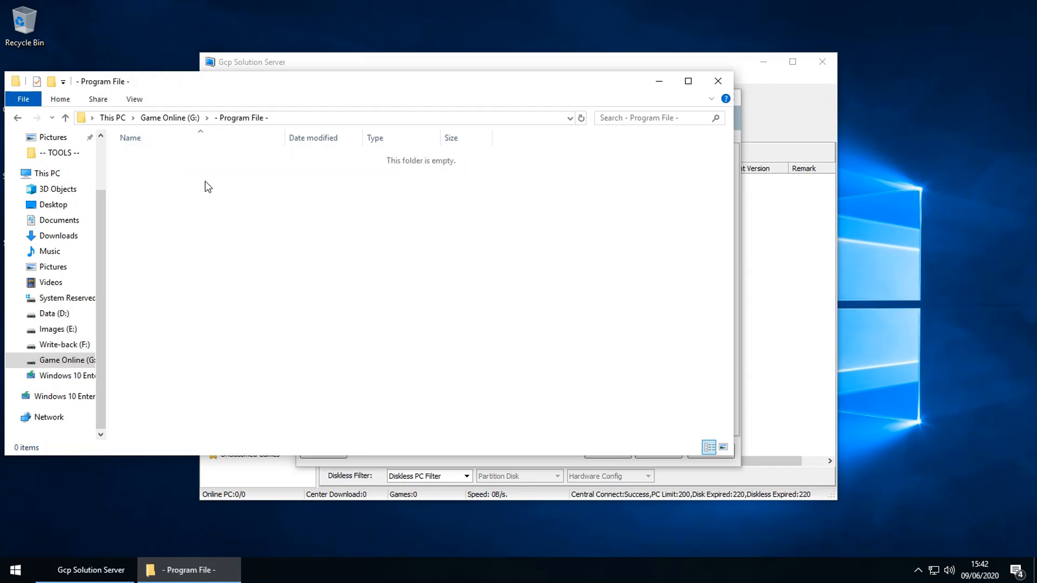
Step: Create a folder named 'GameMenu' inside '- Program File -'
{"action": "left_click", "coordinate": [49, 82]}
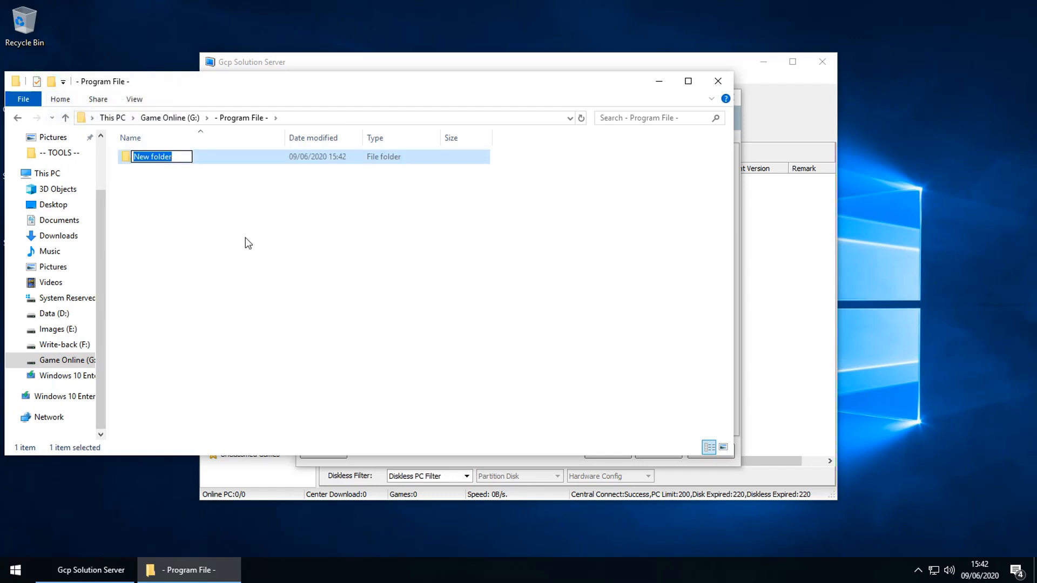
{"action": "type", "text": "GCPMenu"}
{"action": "key", "text": "BackSpace"}
{"action": "key", "text": "BackSpace"}
{"action": "key", "text": "BackSpace"}
{"action": "key", "text": "BackSpace"}
{"action": "key", "text": "BackSpace"}
{"action": "key", "text": "BackSpace"}
{"action": "key", "text": "BackSpace"}
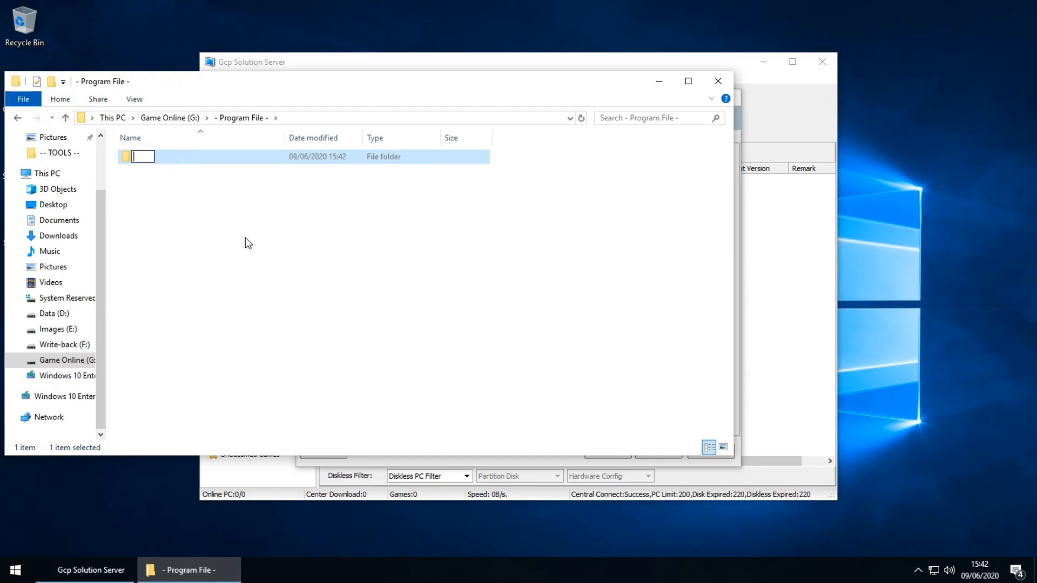
{"action": "type", "text": "GameMen"}
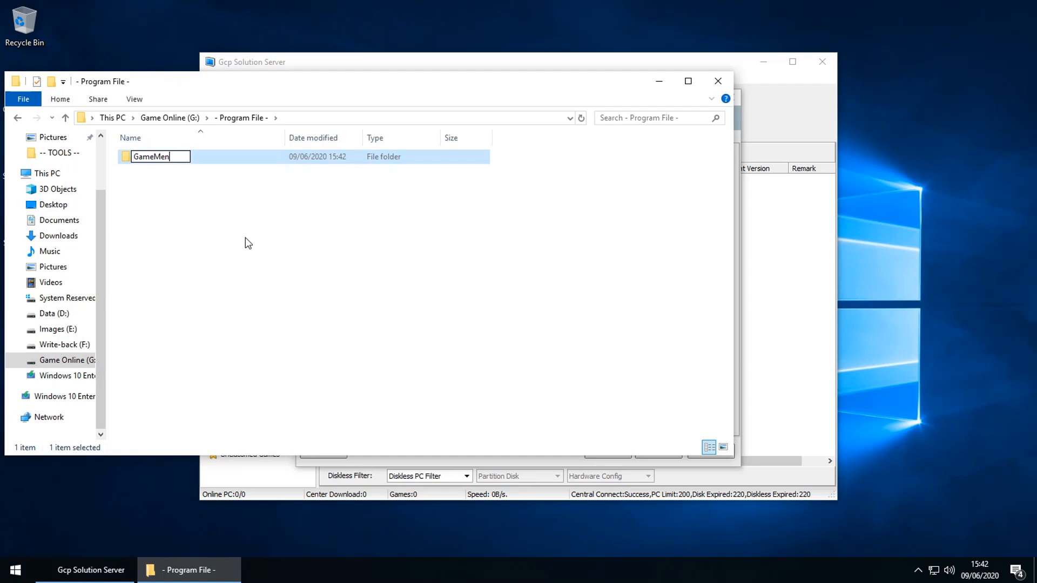
{"action": "type", "text": "u"}
{"action": "key", "text": "Return"}
{"action": "key", "text": "Return"}
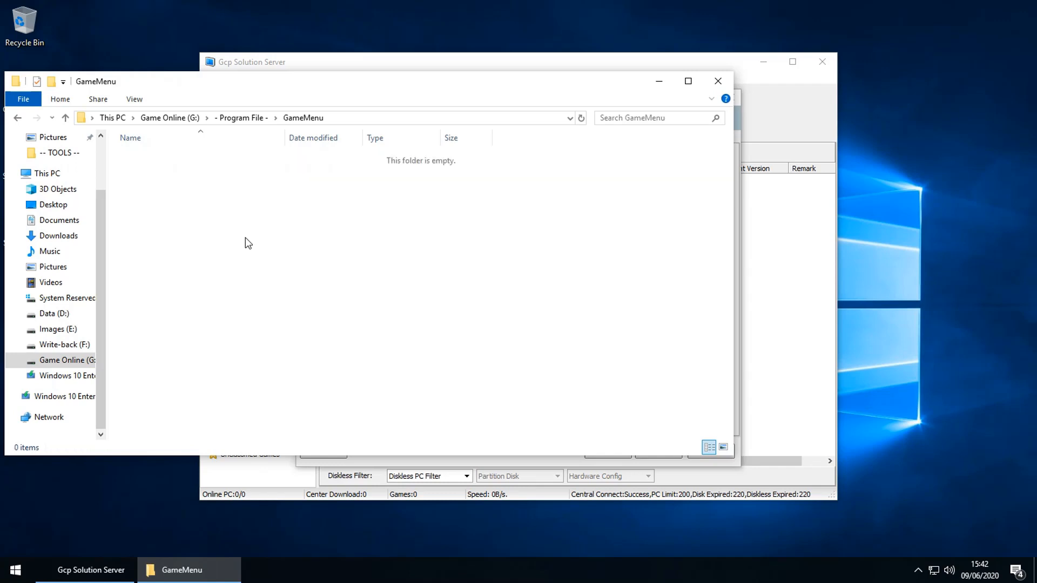
Step: Point Copy Files to at G:\- Program File -\GameMenu and apply the diskless settings
{"action": "left_click", "coordinate": [779, 377]}
{"action": "left_click", "coordinate": [701, 300]}
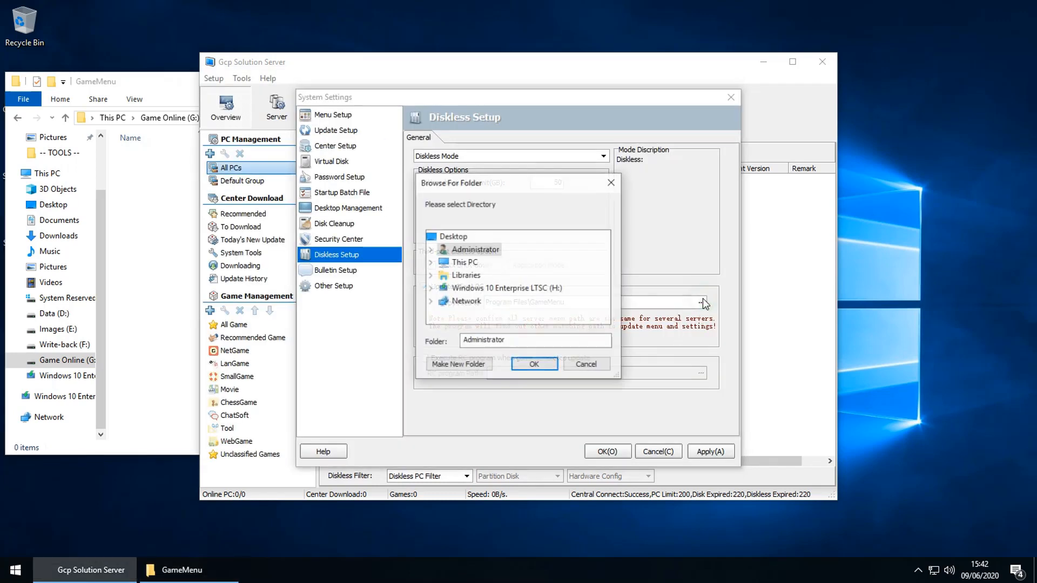
{"action": "left_click", "coordinate": [436, 265]}
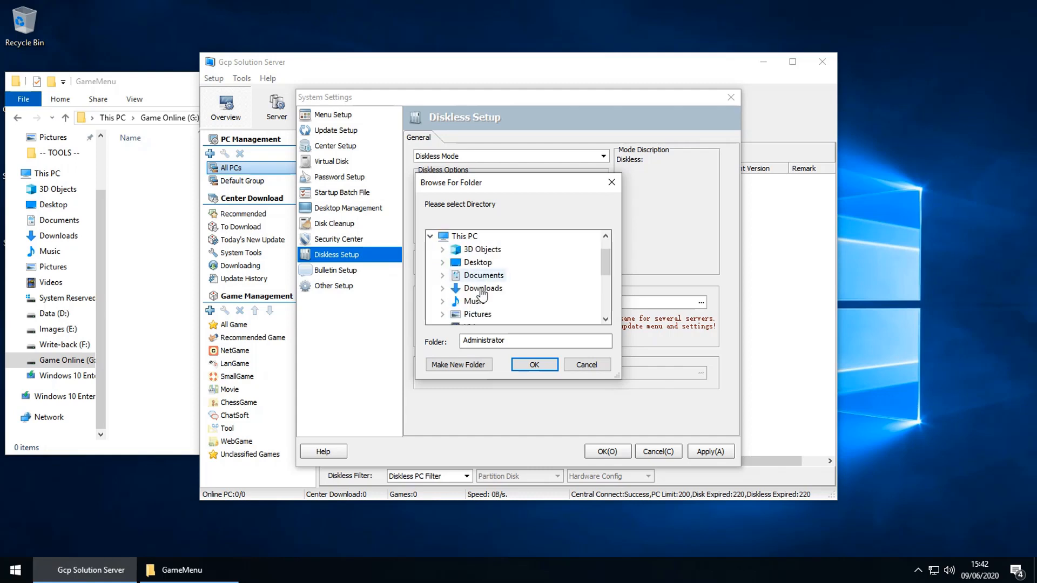
{"action": "scroll", "coordinate": [475, 289], "scroll_direction": "down", "scroll_amount": 2}
{"action": "left_click", "coordinate": [486, 314]}
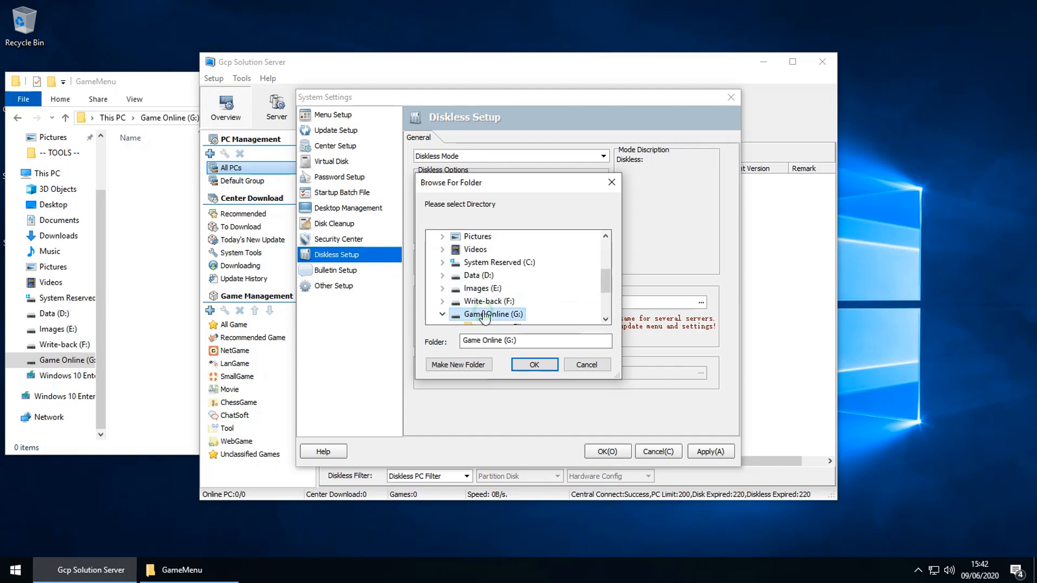
{"action": "double_click", "coordinate": [486, 314]}
{"action": "left_click", "coordinate": [508, 263]}
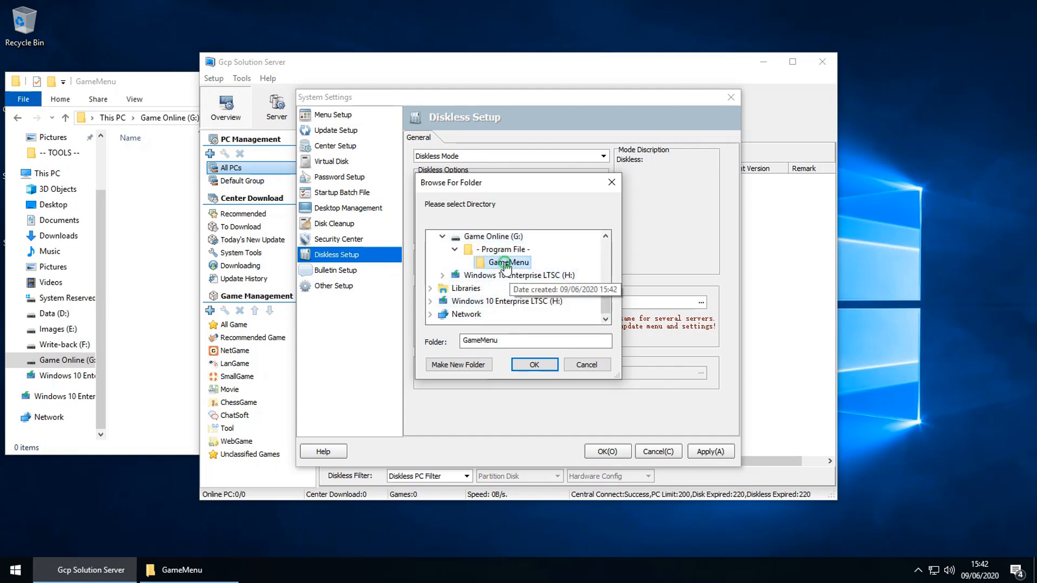
{"action": "left_click", "coordinate": [534, 365]}
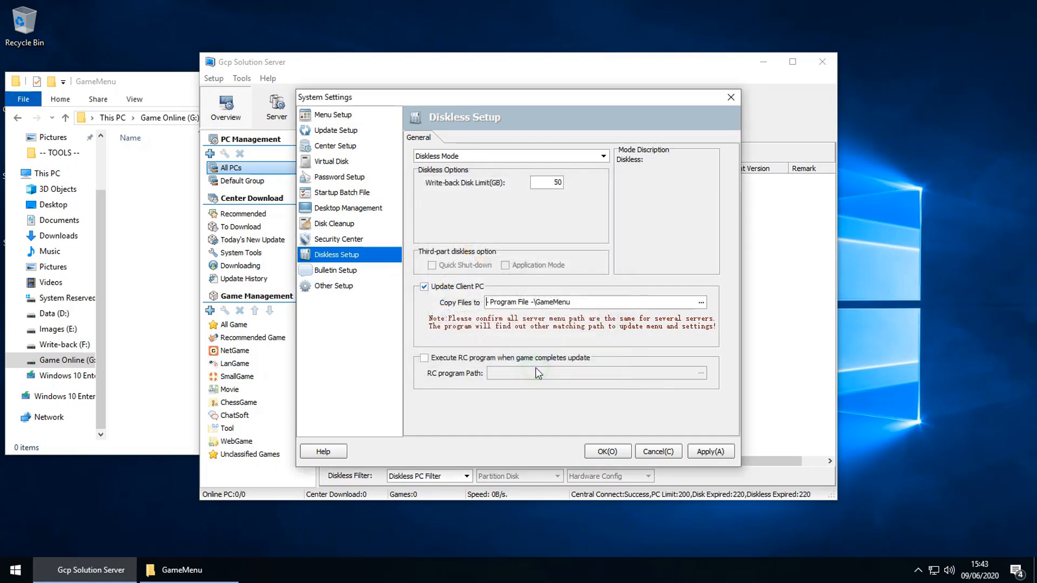
{"action": "left_click", "coordinate": [709, 453]}
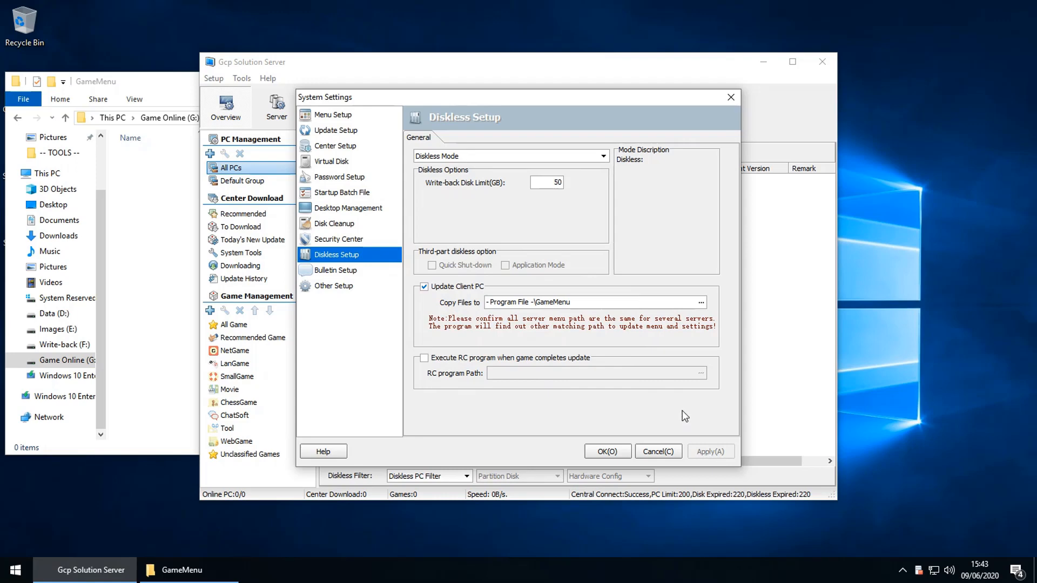
Step: Save and close System Settings, then run Setup > Check Client PC Files to fill GameMenu
{"action": "left_click", "coordinate": [606, 453]}
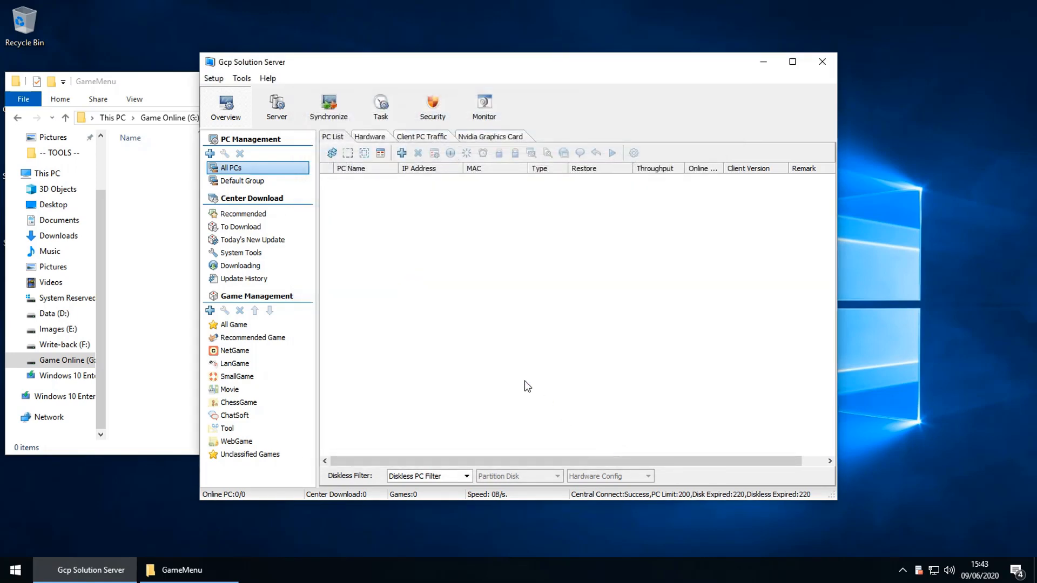
{"action": "left_click", "coordinate": [214, 78]}
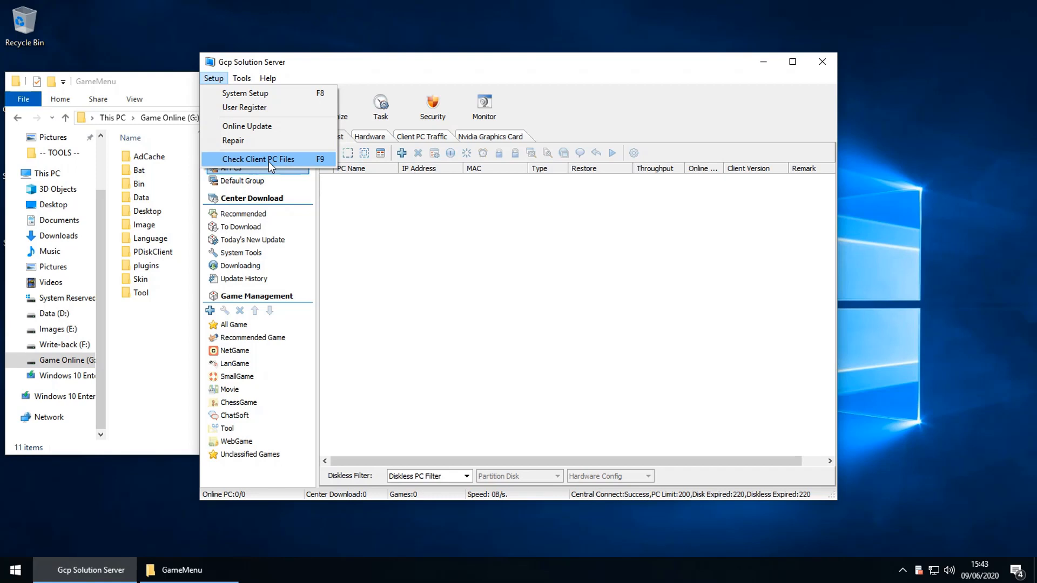
{"action": "left_click", "coordinate": [271, 160]}
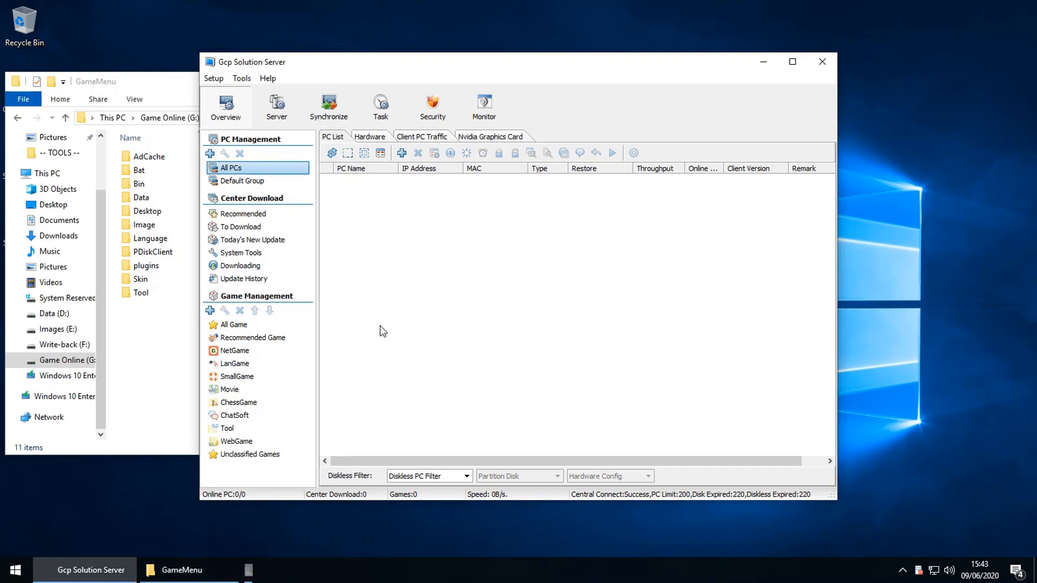
Step: Check in Explorer that G:\- Program File -\GameMenu now holds 11 client folders
{"action": "left_click", "coordinate": [170, 363]}
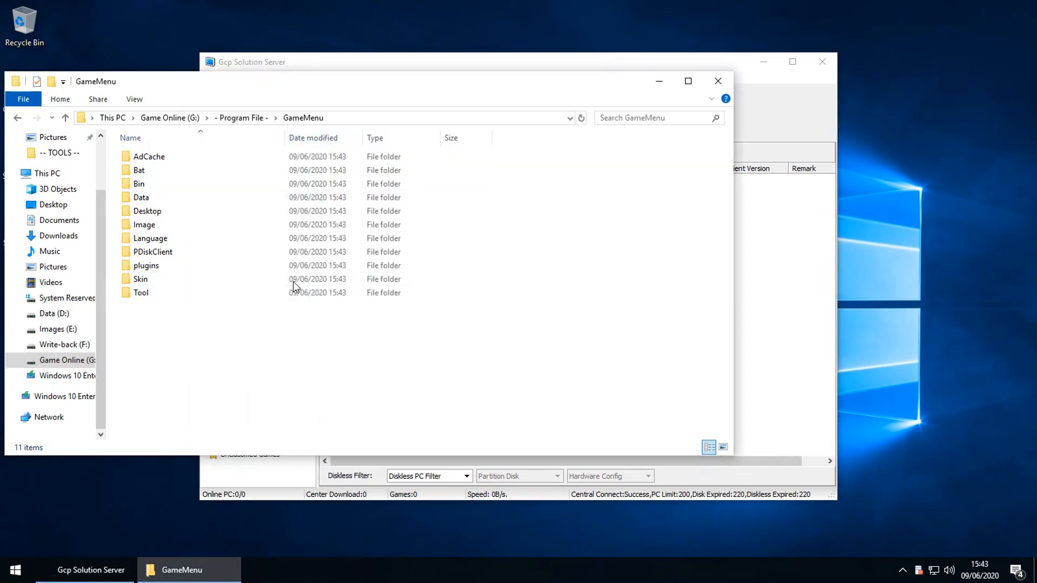
{"action": "left_click", "coordinate": [168, 118]}
{"action": "double_click", "coordinate": [153, 159]}
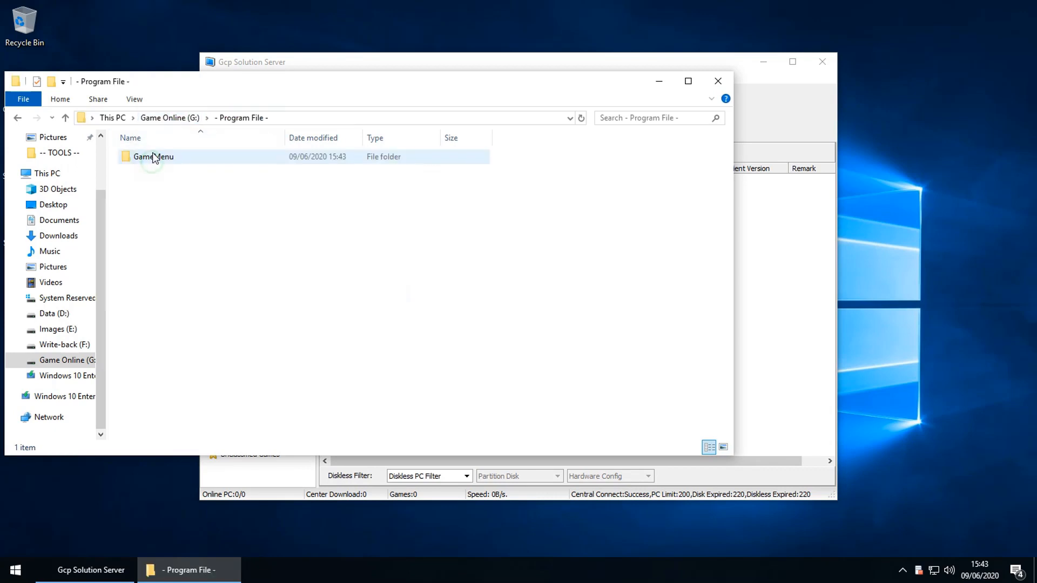
{"action": "left_click", "coordinate": [154, 157]}
{"action": "double_click", "coordinate": [154, 157]}
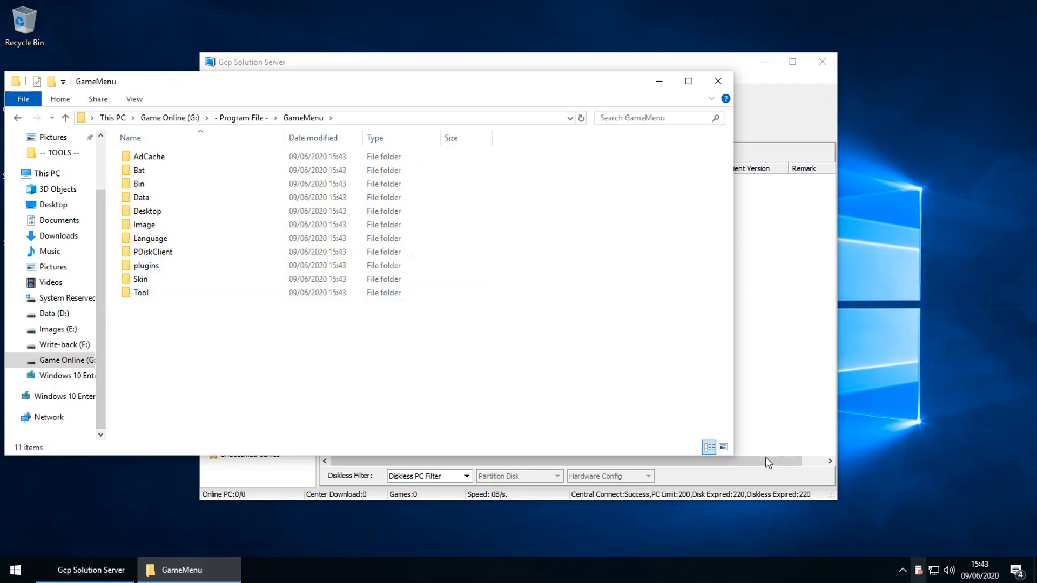
Step: Bring the Gcp Solution Server console forward and reach for its system settings
{"action": "left_click", "coordinate": [810, 302]}
{"action": "left_click", "coordinate": [213, 79]}
{"action": "left_click", "coordinate": [254, 93]}
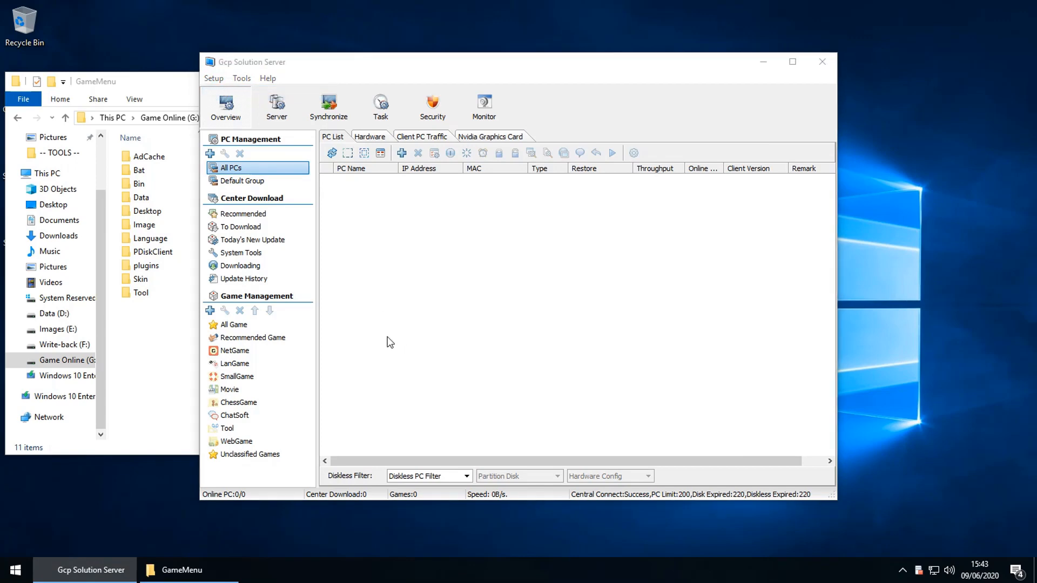
{"action": "left_click", "coordinate": [336, 270]}
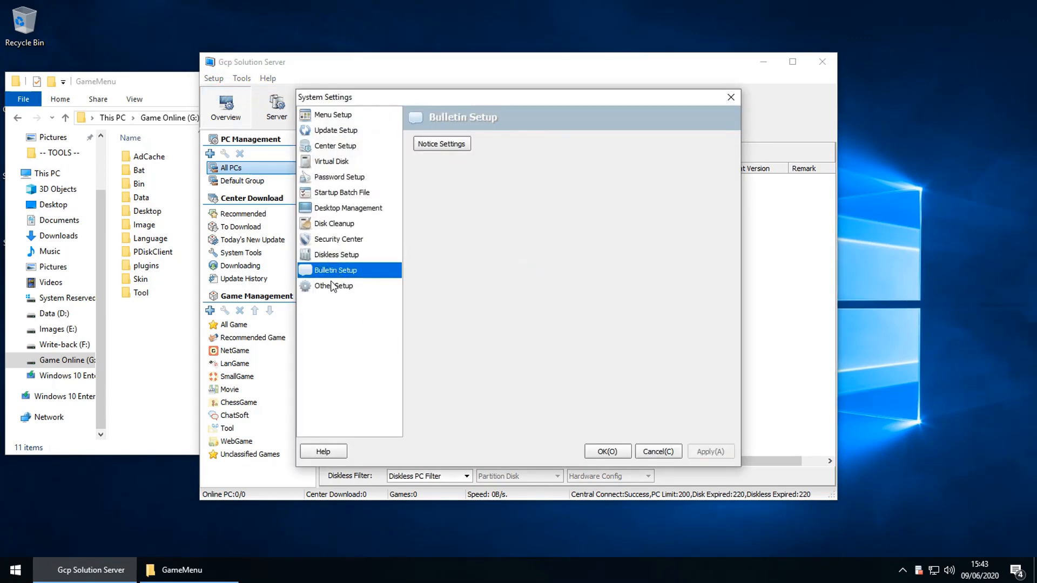
{"action": "left_click", "coordinate": [331, 285]}
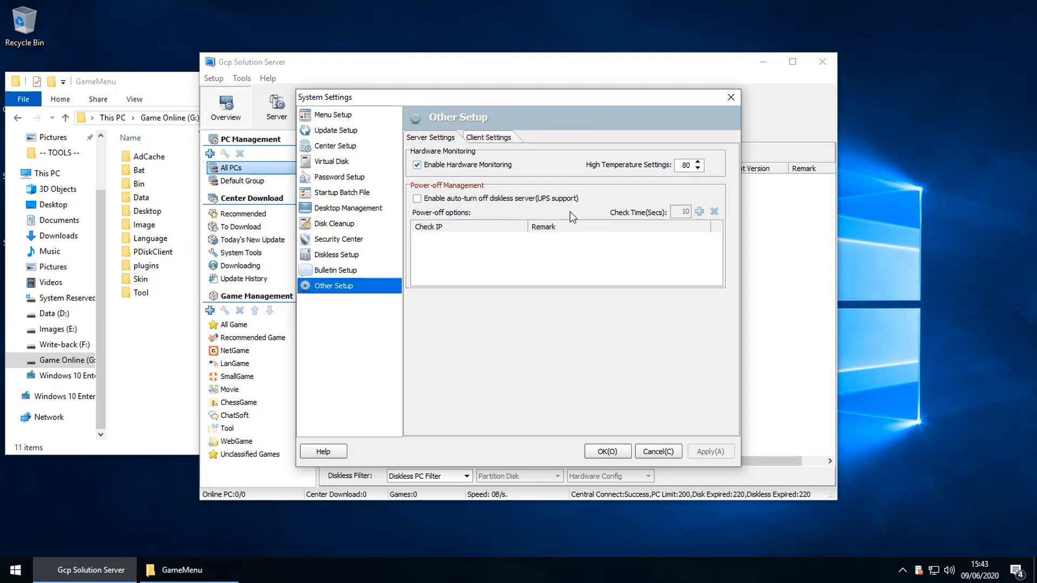
{"action": "left_click", "coordinate": [601, 452]}
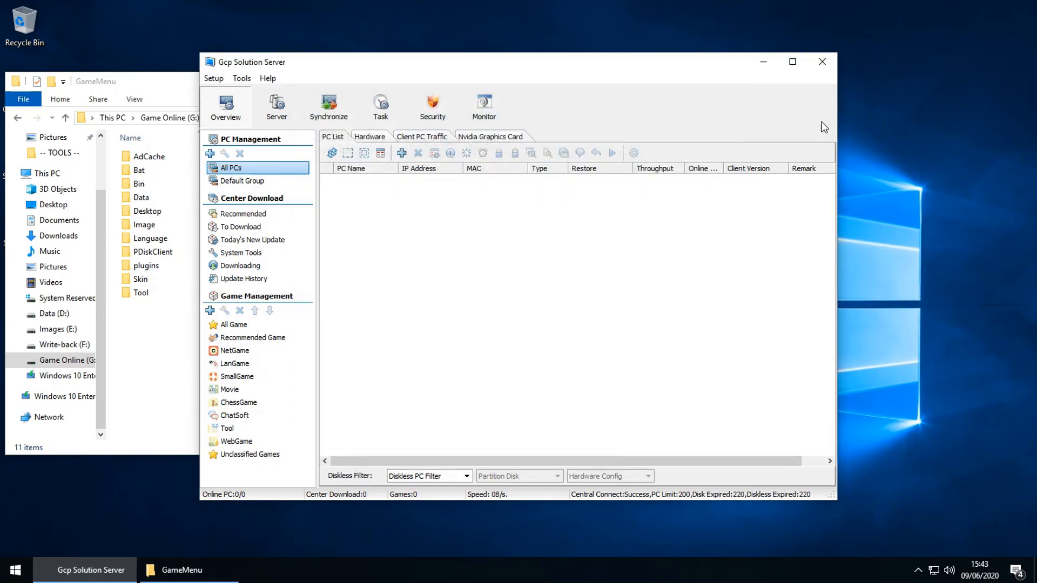
Step: Close the Gcp Solution Server console and launch ServerManager, acknowledging the port 8325 warning
{"action": "left_click", "coordinate": [822, 61]}
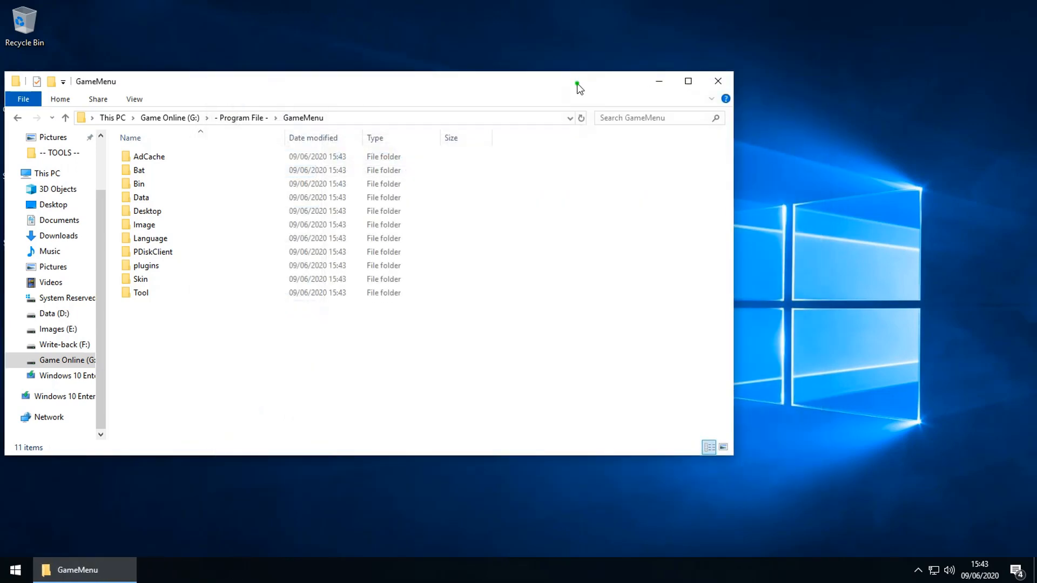
{"action": "left_click_drag", "start_coordinate": [579, 88], "coordinate": [820, 88]}
{"action": "double_click", "coordinate": [41, 219]}
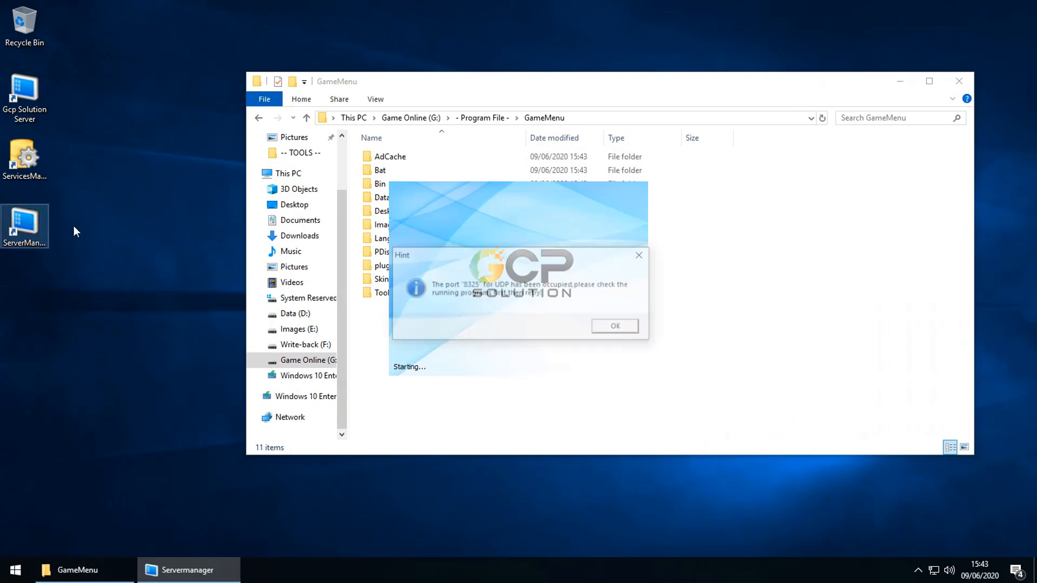
{"action": "left_click", "coordinate": [613, 327]}
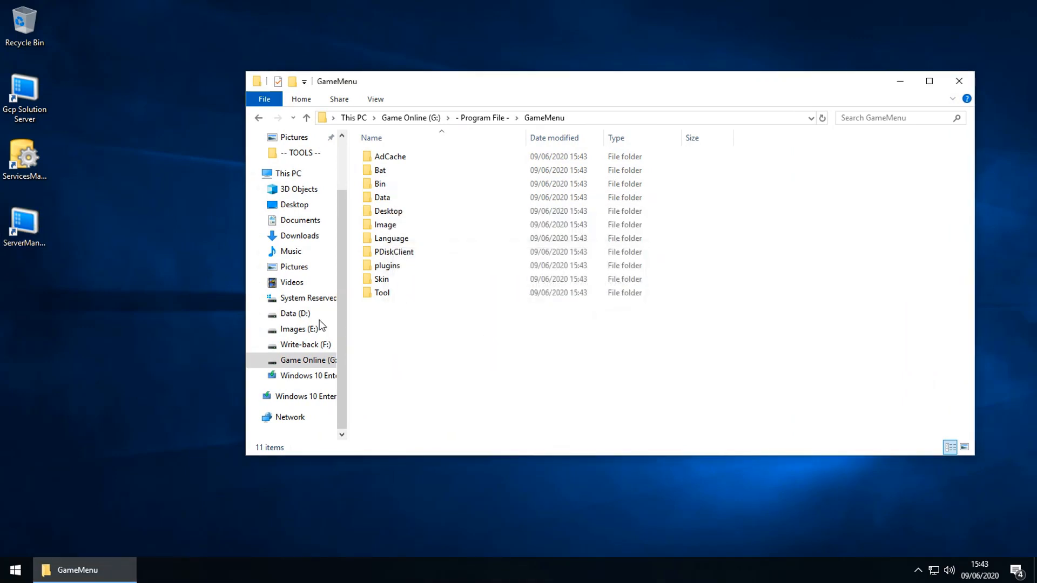
Step: Relaunch ServerManager repeatedly, dismissing each port-in-use warning and refreshing the desktop
{"action": "left_click", "coordinate": [47, 221]}
{"action": "double_click", "coordinate": [25, 226]}
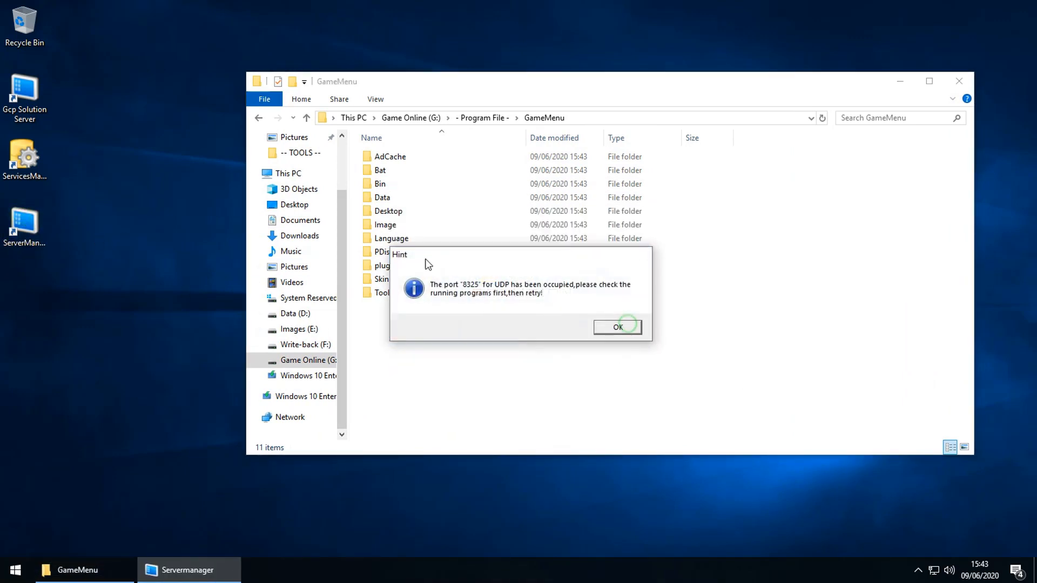
{"action": "left_click", "coordinate": [615, 327]}
{"action": "left_click", "coordinate": [614, 327]}
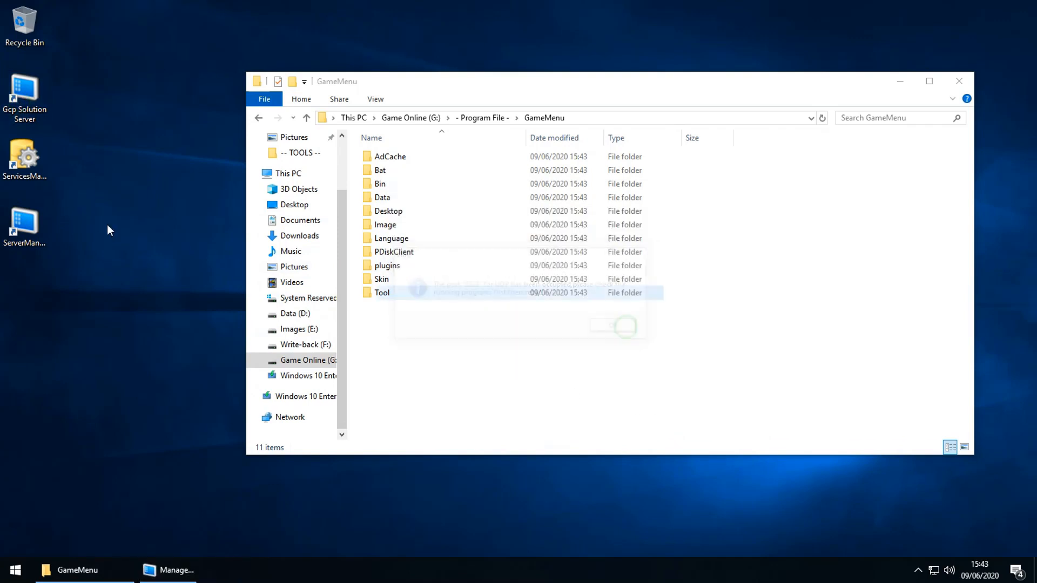
{"action": "double_click", "coordinate": [44, 223]}
{"action": "left_click", "coordinate": [615, 327]}
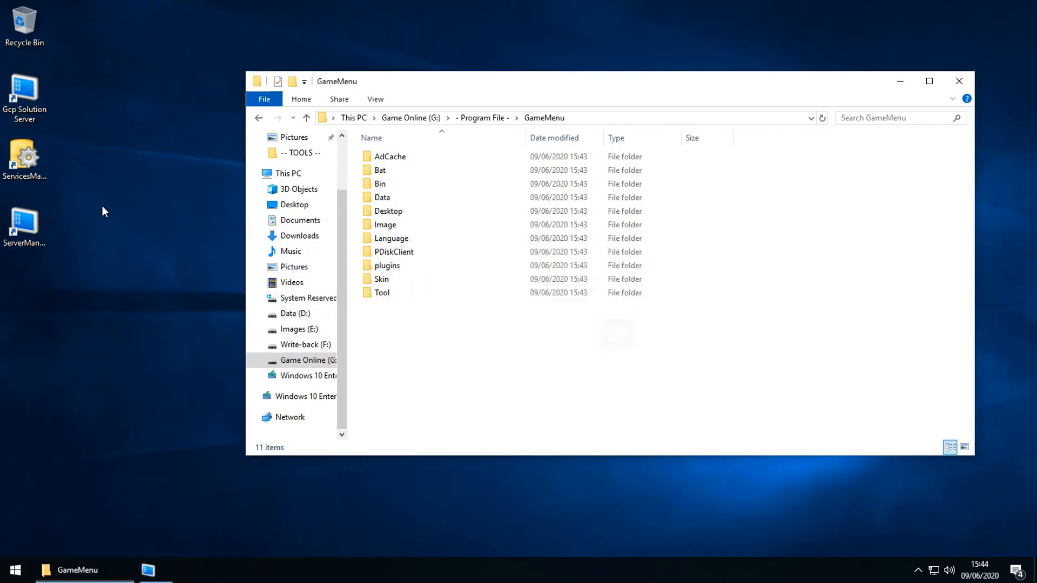
{"action": "right_click", "coordinate": [77, 177]}
{"action": "left_click", "coordinate": [112, 214]}
{"action": "double_click", "coordinate": [24, 224]}
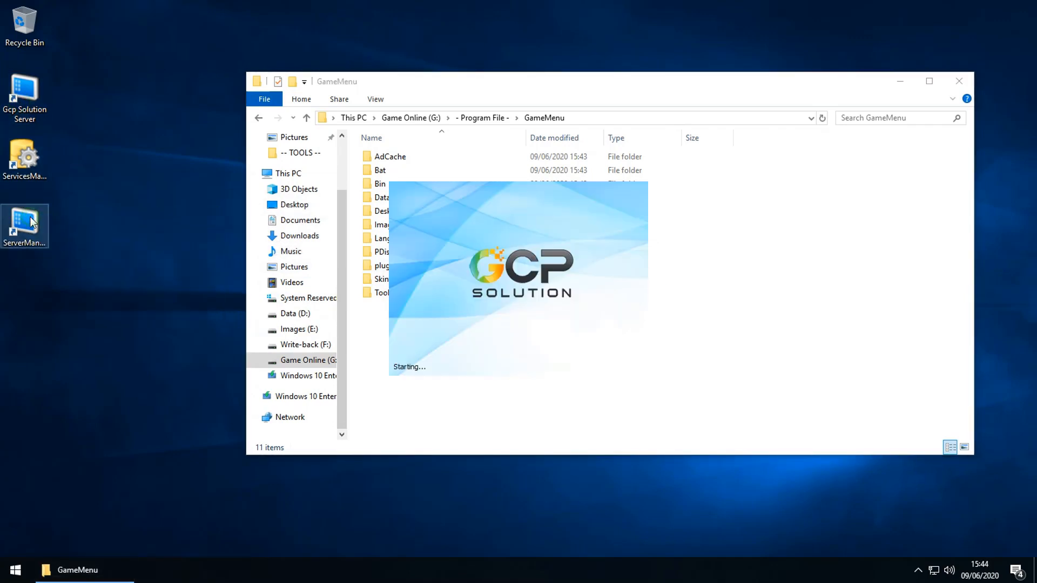
Step: Silence the firewall reminder with Don't show again and No, then close the GameMenu window
{"action": "left_click", "coordinate": [432, 317]}
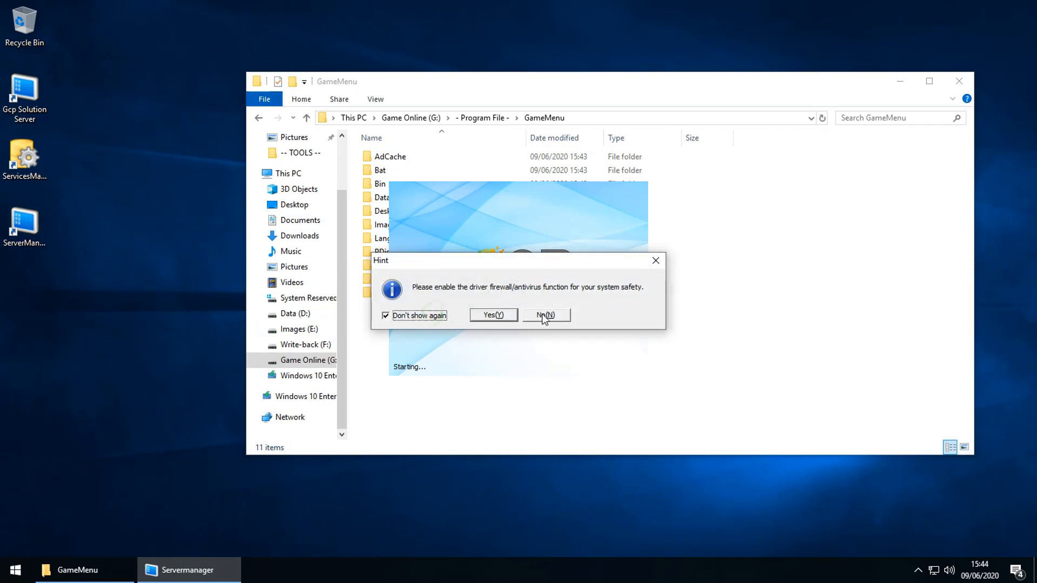
{"action": "left_click", "coordinate": [540, 316]}
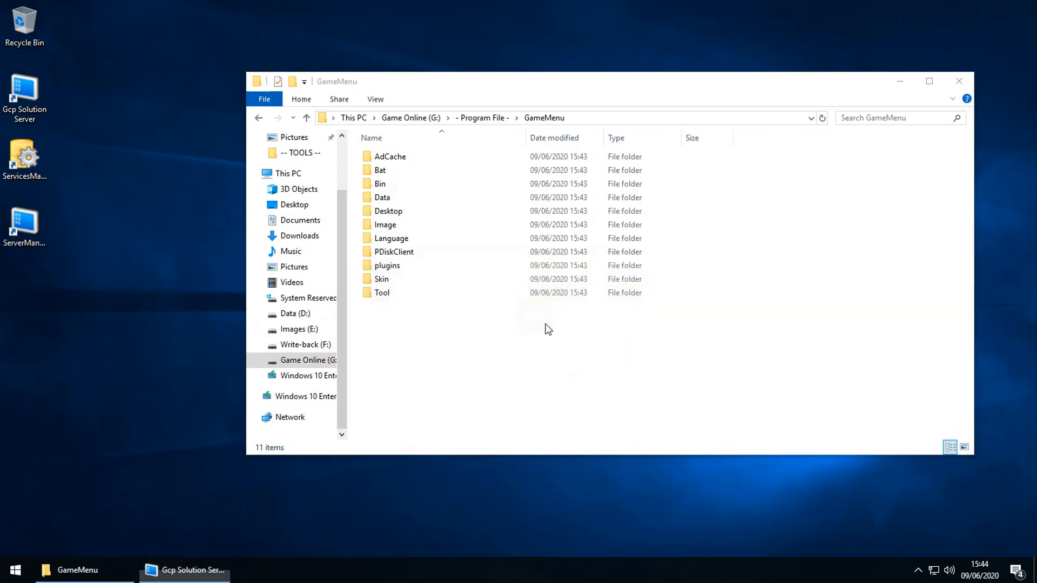
{"action": "left_click", "coordinate": [959, 82]}
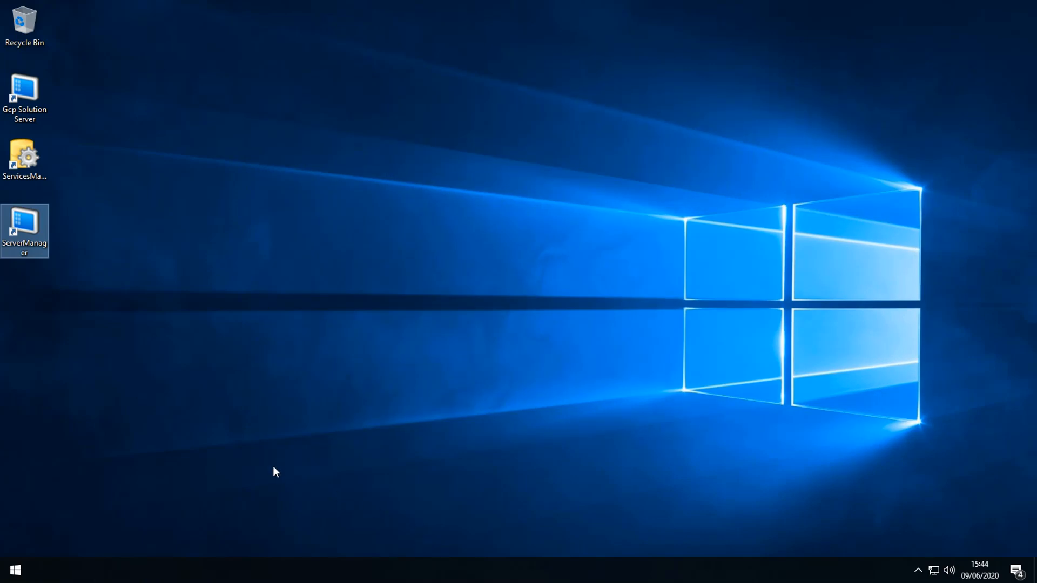
{"action": "right_click", "coordinate": [155, 388]}
{"action": "left_click", "coordinate": [192, 426]}
Step: Open the diskless server 192.168.0.100 settings from the Server view, review tabs, and close without changes
{"action": "double_click", "coordinate": [32, 235]}
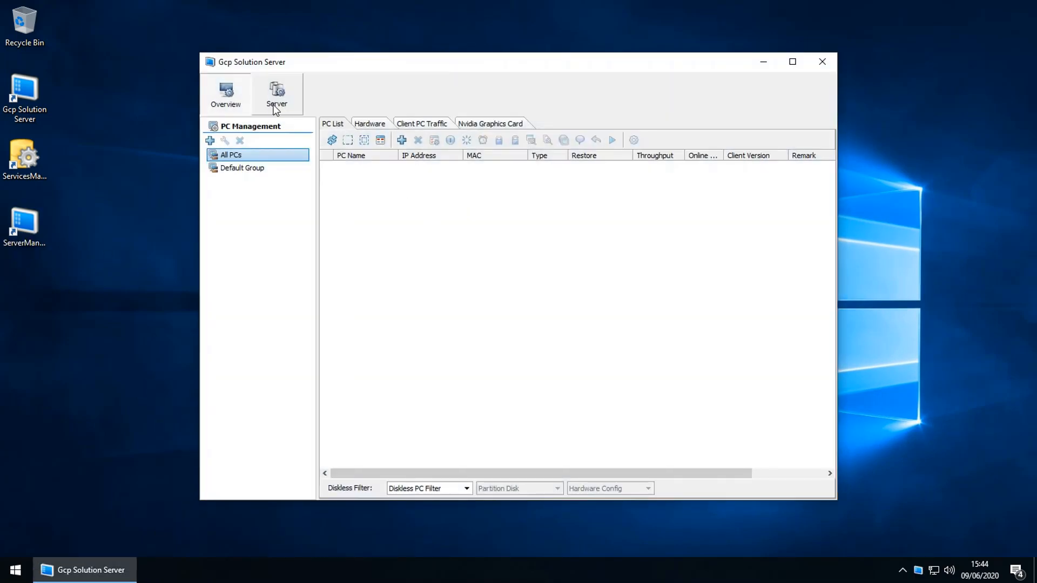
{"action": "left_click", "coordinate": [275, 108]}
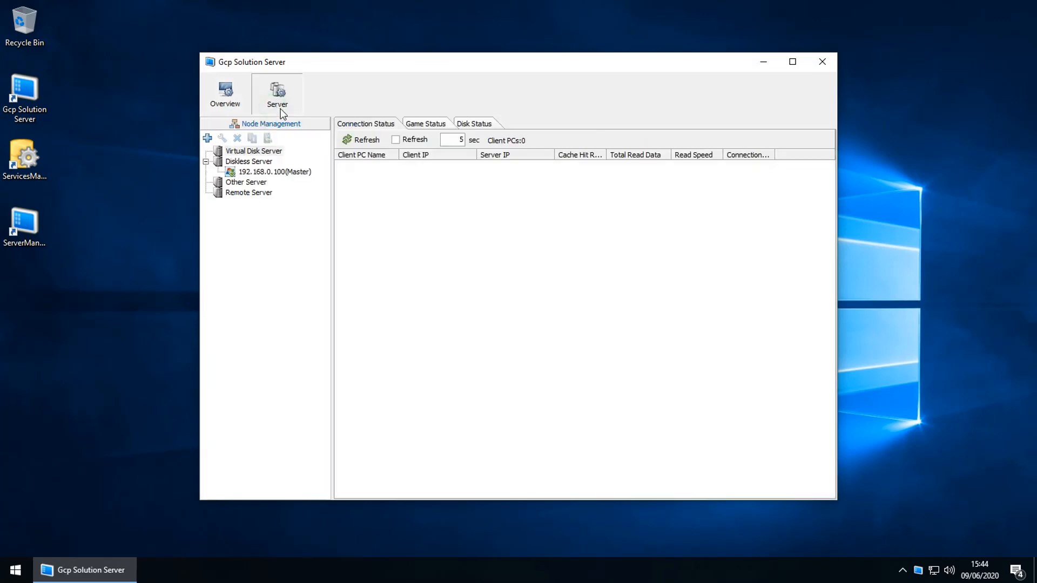
{"action": "double_click", "coordinate": [290, 172]}
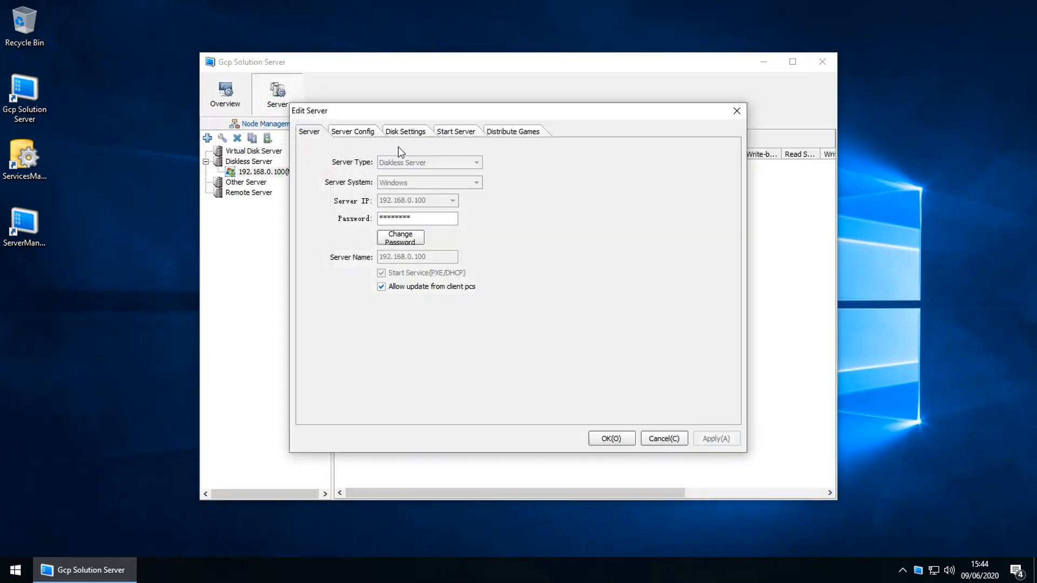
{"action": "left_click", "coordinate": [372, 134]}
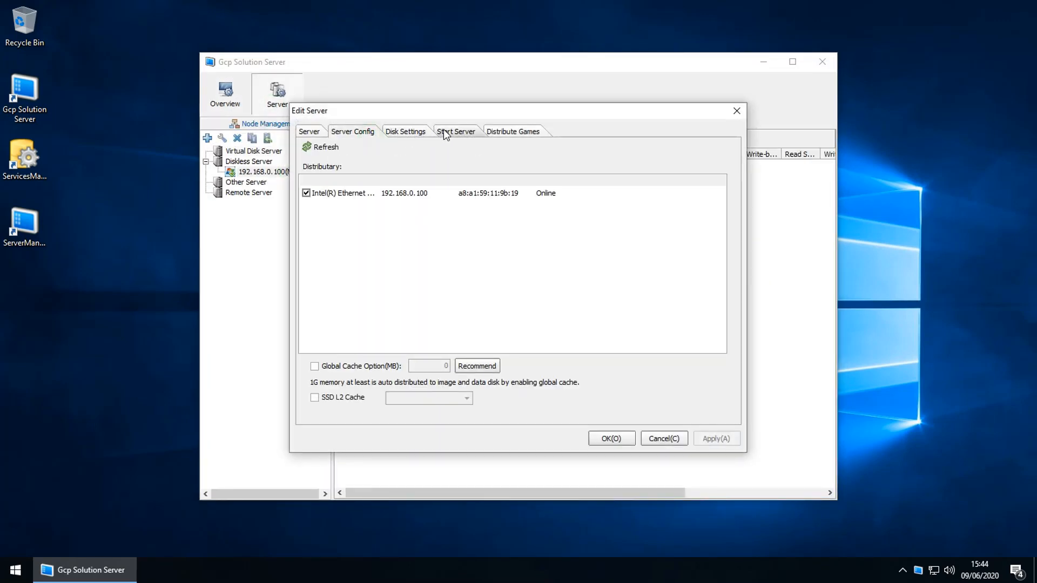
{"action": "left_click", "coordinate": [456, 132]}
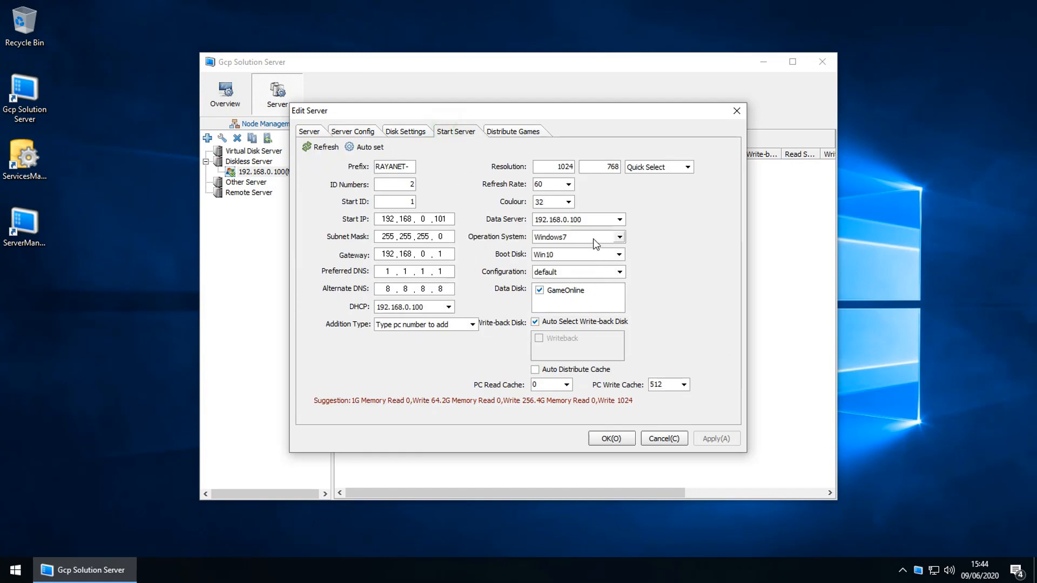
{"action": "left_click", "coordinate": [664, 438]}
Step: Reopen 192.168.0.100's settings, check the Win10 image tab, confirm to start it, and close the console
{"action": "double_click", "coordinate": [288, 173]}
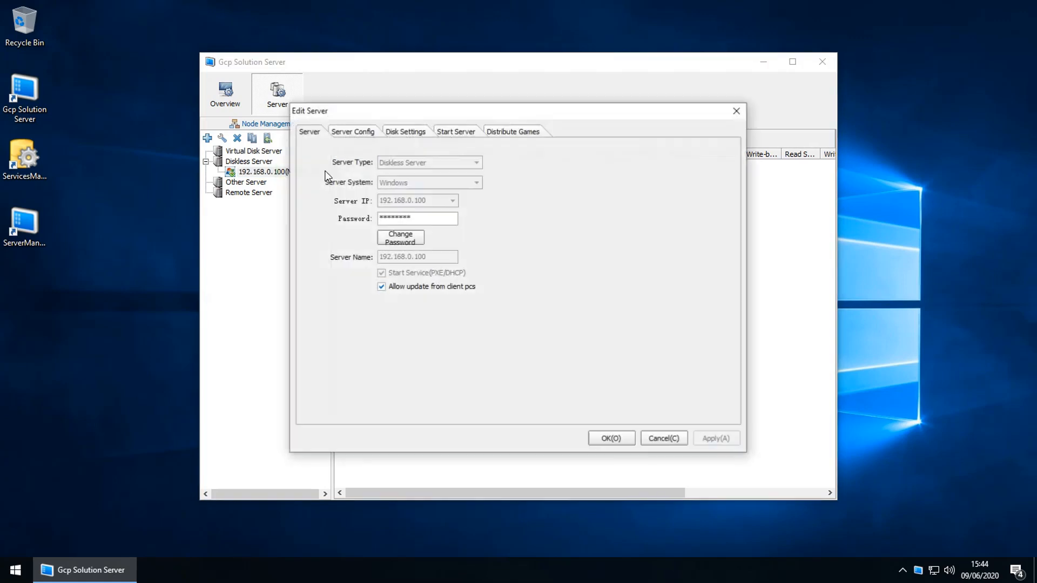
{"action": "left_click", "coordinate": [358, 135]}
{"action": "left_click", "coordinate": [404, 132]}
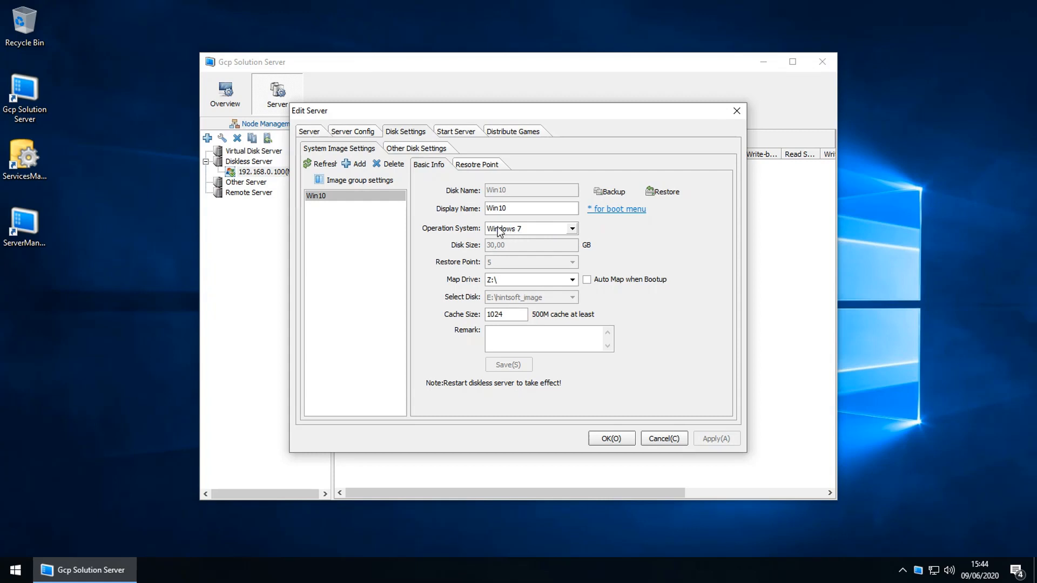
{"action": "left_click", "coordinate": [624, 442]}
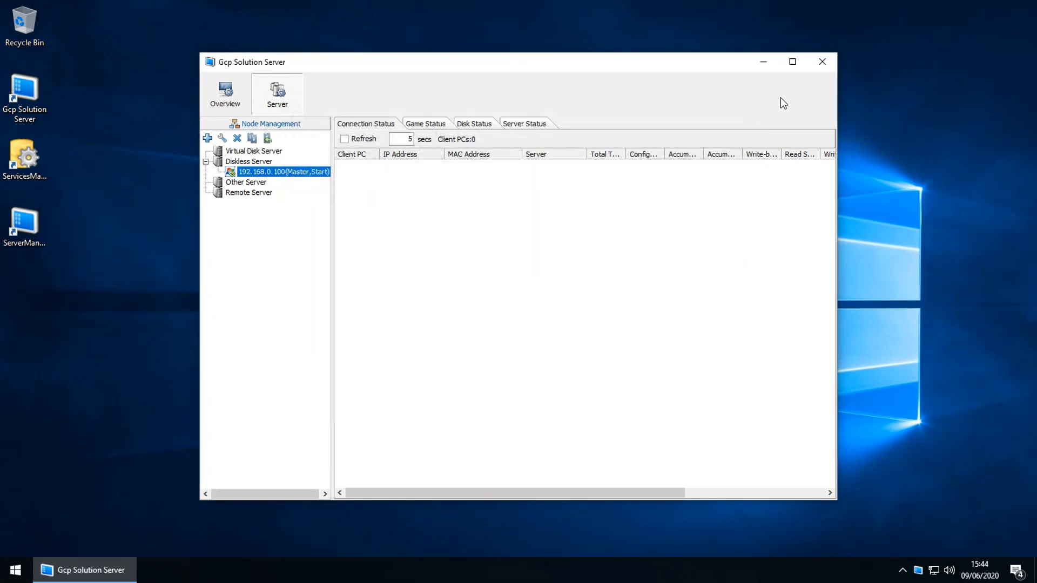
{"action": "left_click", "coordinate": [822, 61]}
Step: Refresh the desktop twice and bring Gcp Solution Server back up from its taskbar button
{"action": "right_click", "coordinate": [342, 346]}
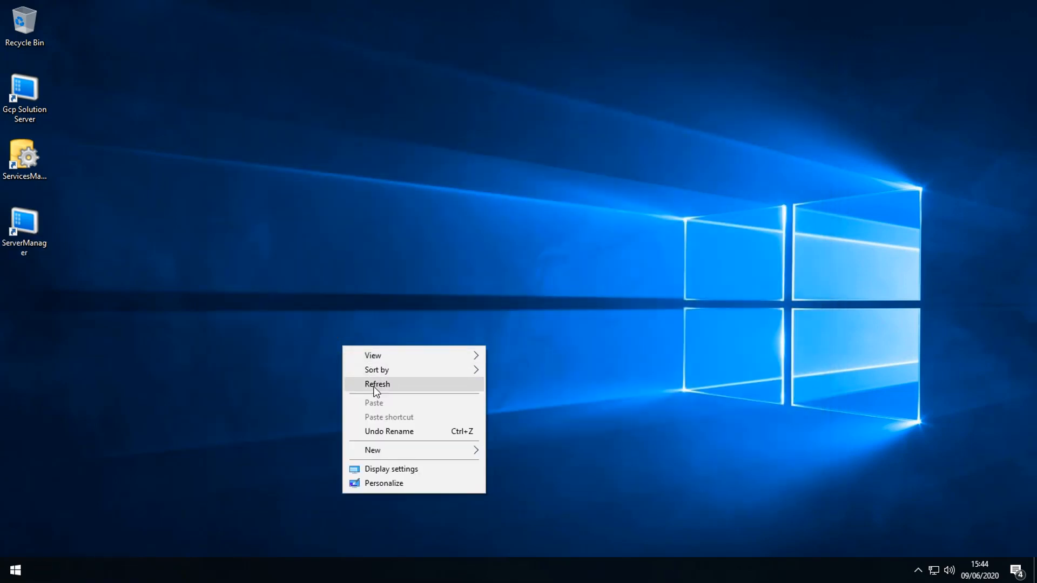
{"action": "left_click", "coordinate": [376, 383]}
{"action": "left_click", "coordinate": [4, 84]}
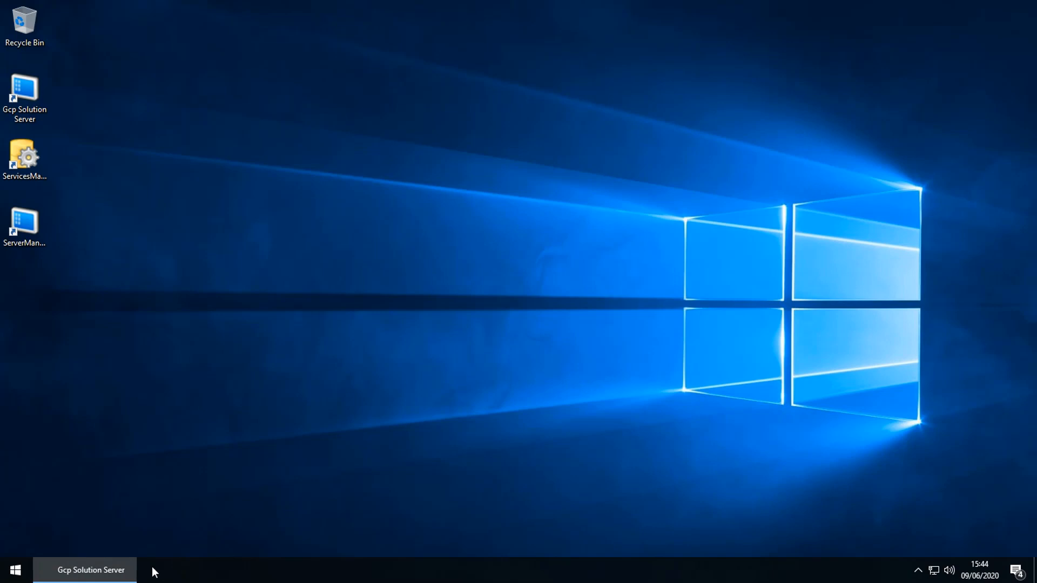
{"action": "mouse_move", "coordinate": [128, 573]}
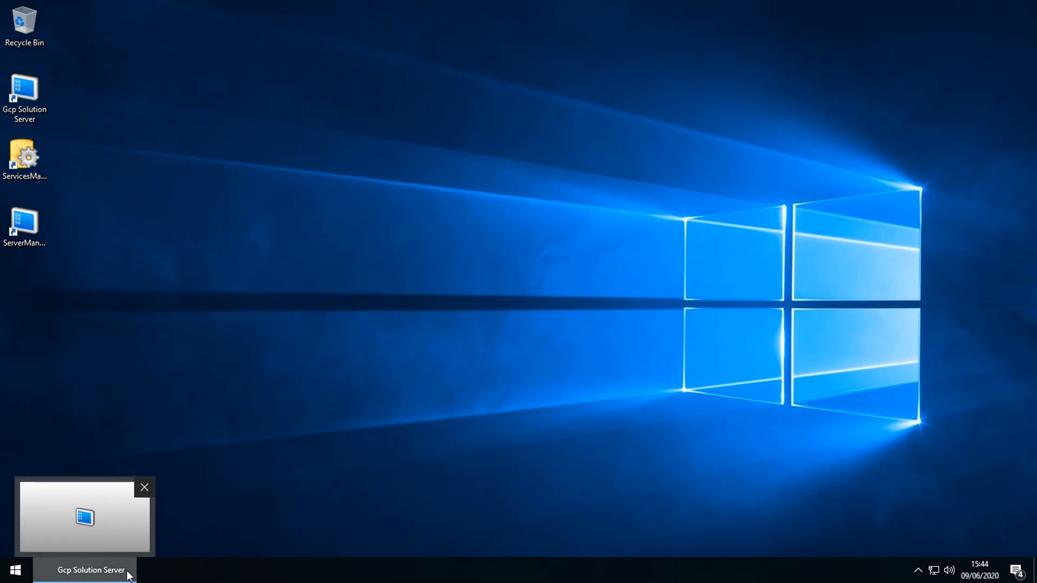
{"action": "right_click", "coordinate": [417, 412]}
{"action": "left_click", "coordinate": [460, 301]}
{"action": "left_click", "coordinate": [108, 573]}
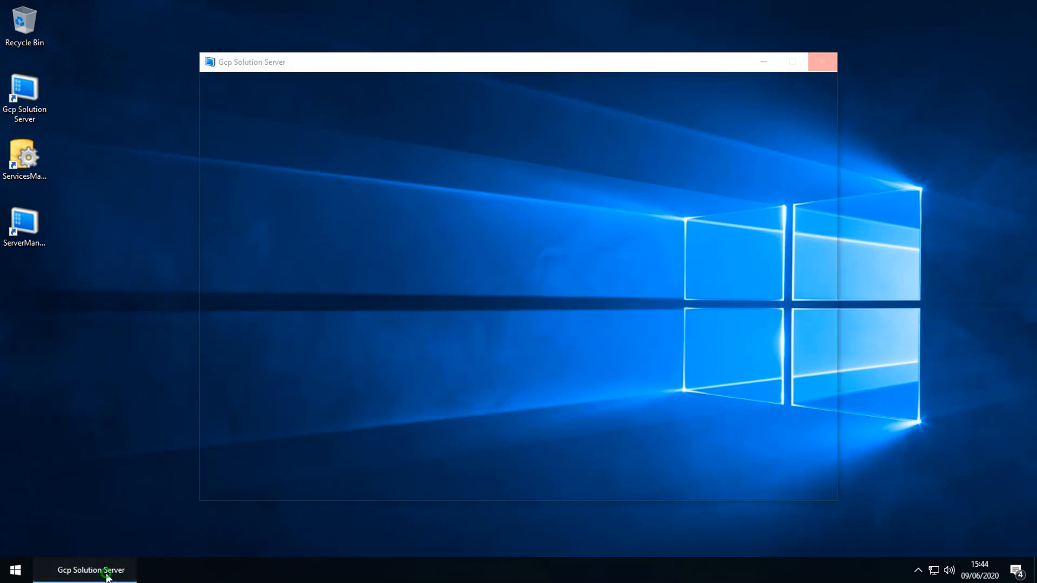